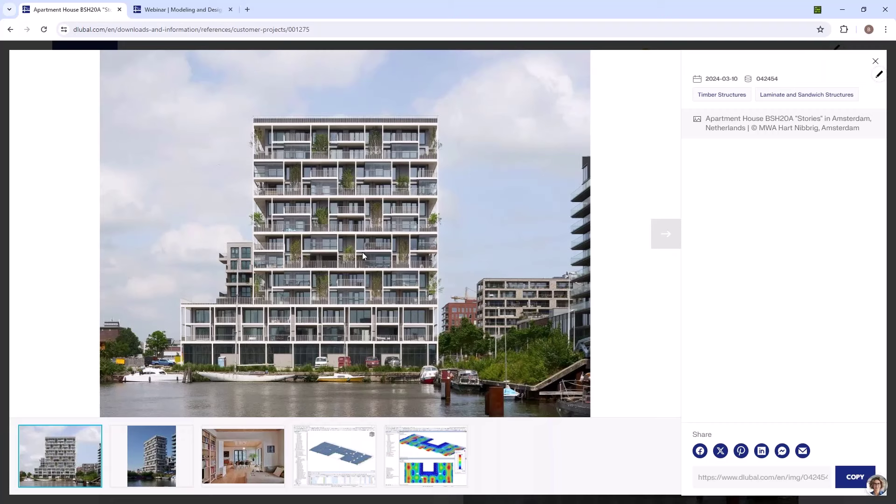
Browse the Apartment House BSH20A "Stories" project gallery to the RFEM model image of the cross-laminated timber plate
left_click(665, 234)
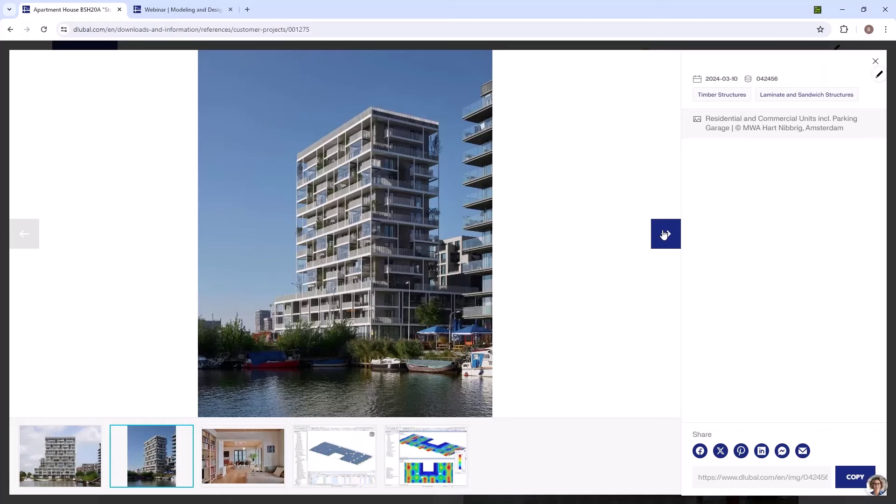
left_click(665, 234)
left_click(666, 233)
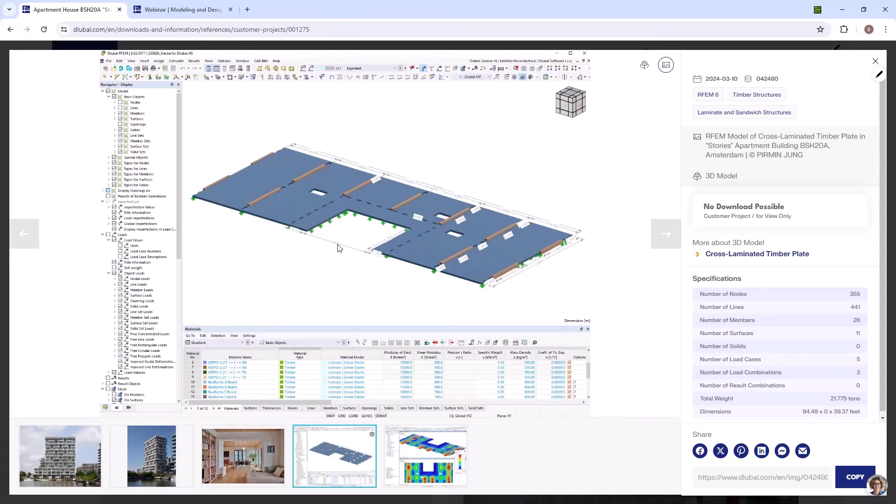
Examine the webinar page on modeling and design of frame structures in RFEM 6 using the Building Model add-on
left_click(181, 11)
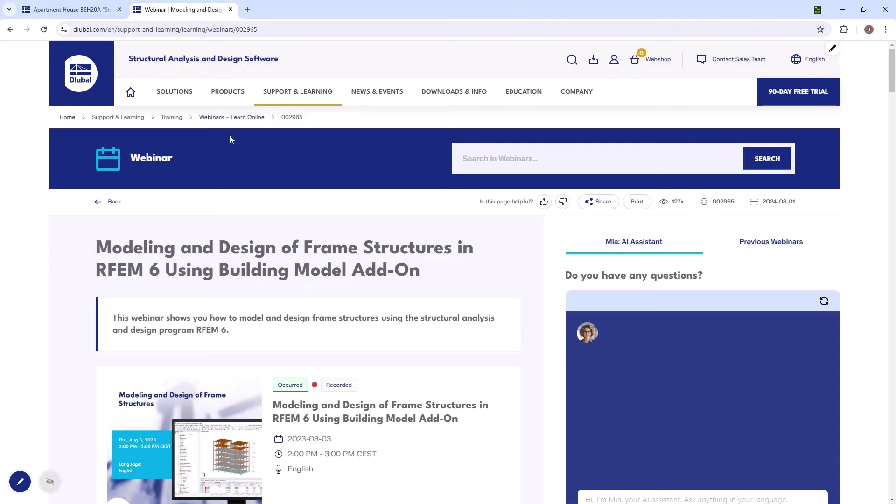
scroll(274, 226, "down", 6)
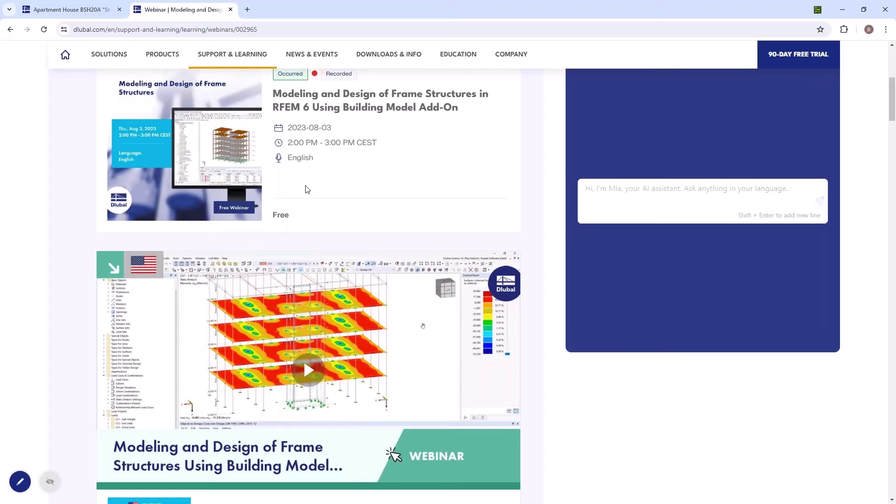
scroll(305, 188, "down", 5)
scroll(304, 132, "up", 12)
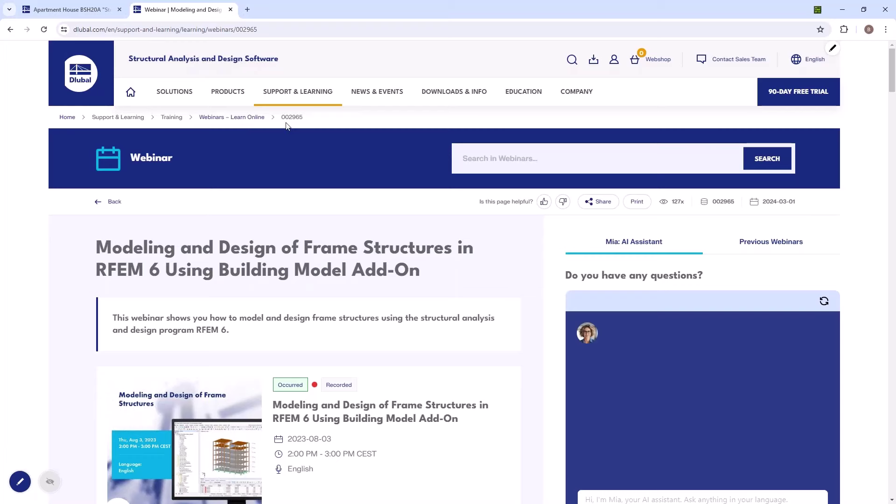
scroll(288, 135, "down", 5)
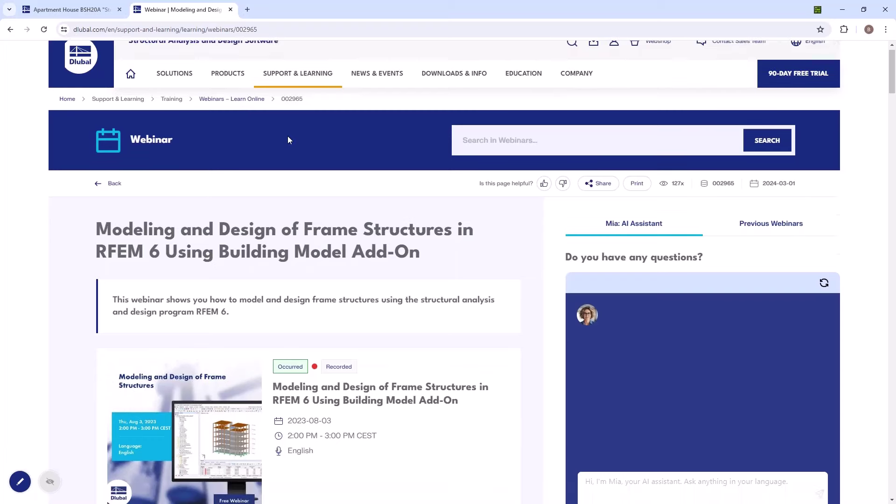
scroll(282, 276, "up", 5)
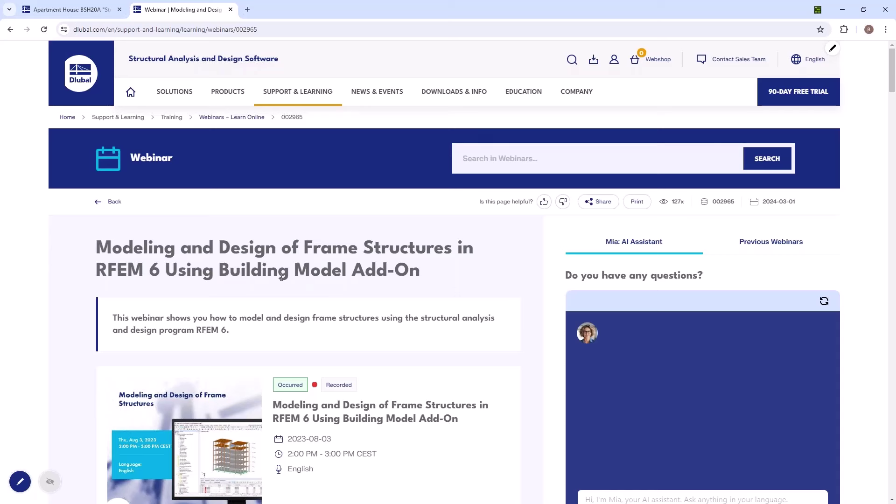
scroll(268, 331, "down", 1)
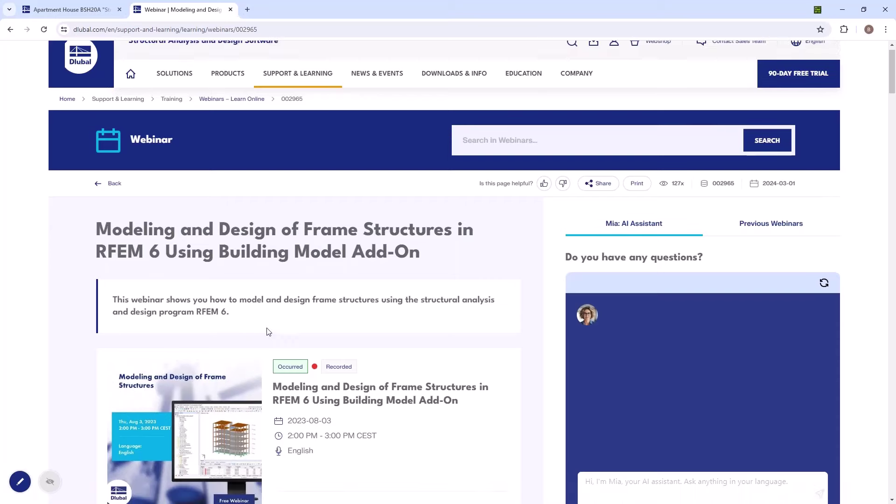
scroll(268, 331, "down", 3)
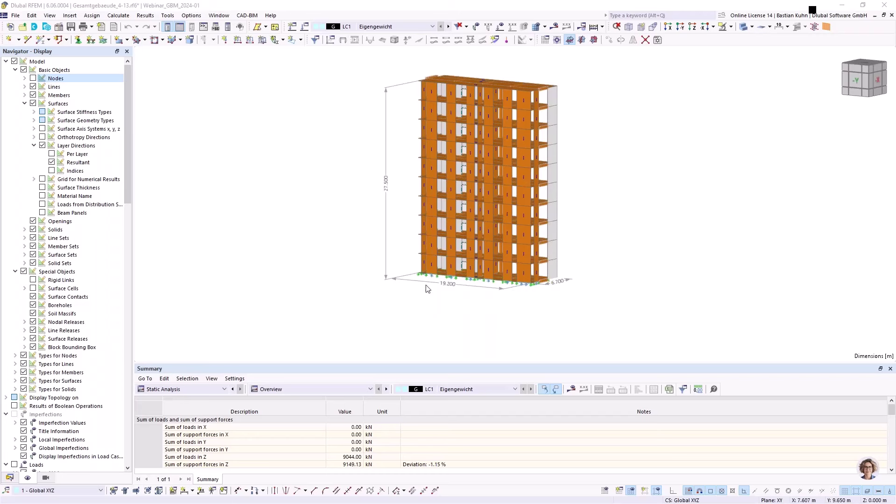
In RFEM, isolate the building's lowest level by window-selecting its base supports and slab in the -Y view and showing only those objects
mouse_move(428, 278)
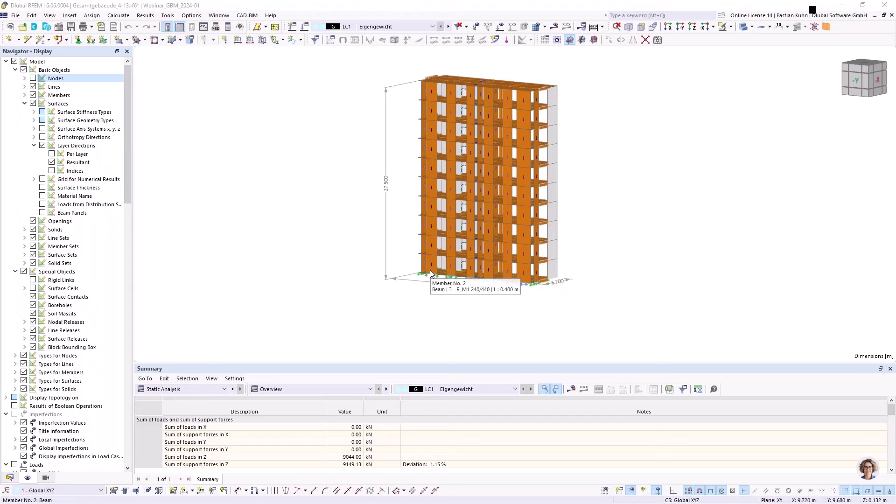
mouse_move(432, 93)
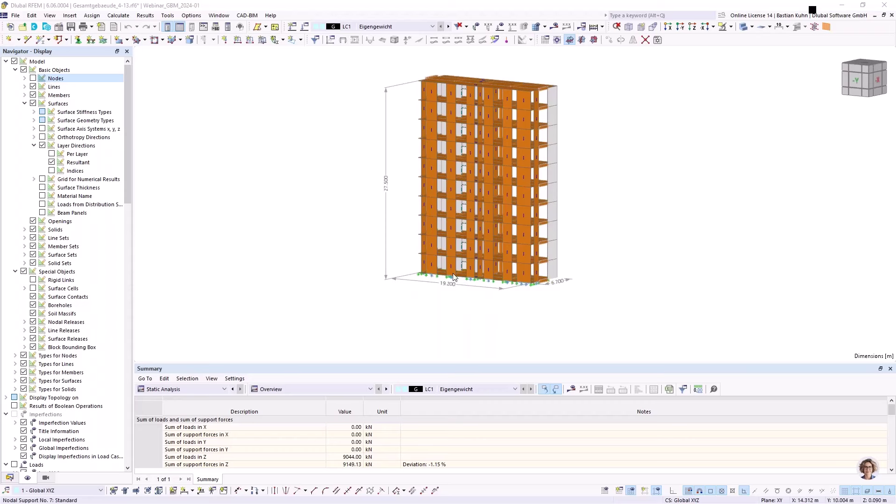
scroll(550, 287, "up", 2)
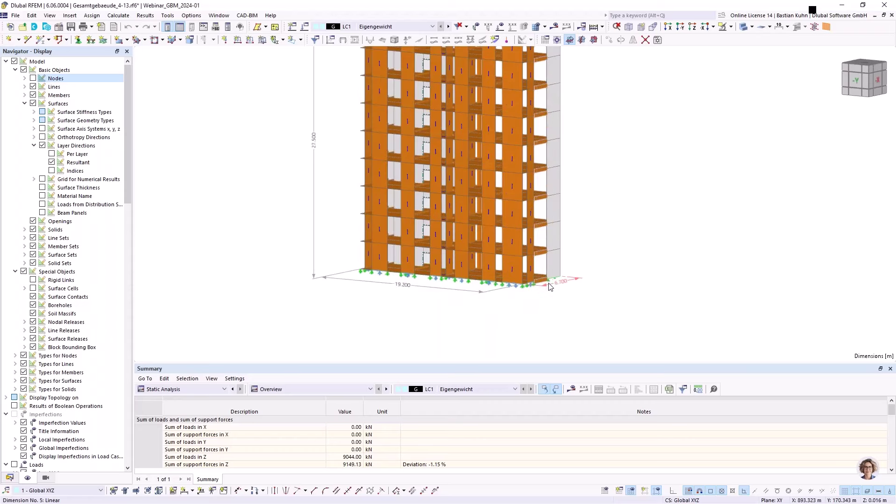
scroll(550, 287, "up", 3)
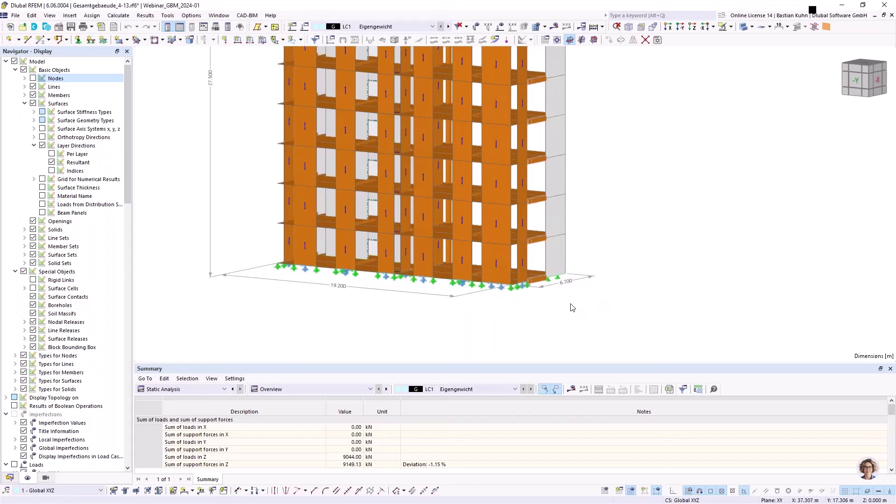
scroll(571, 305, "down", 5)
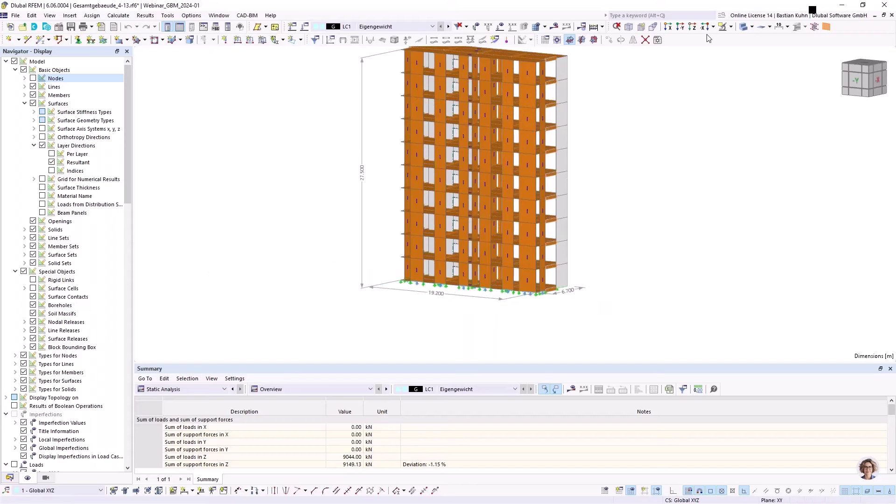
left_click(681, 27)
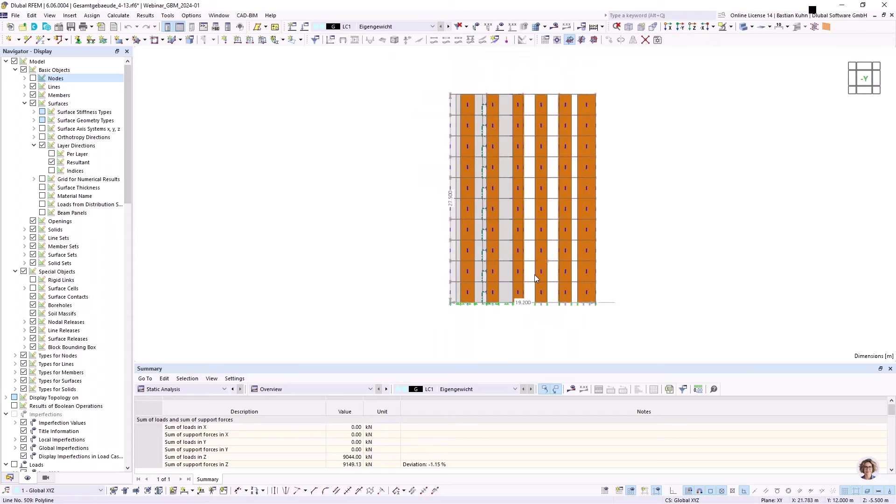
scroll(516, 262, "up", 3)
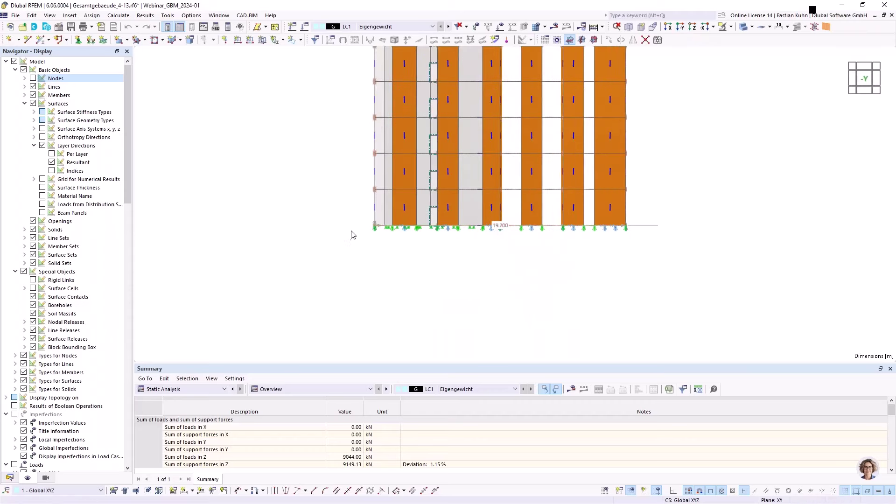
left_click_drag(348, 222, 685, 277)
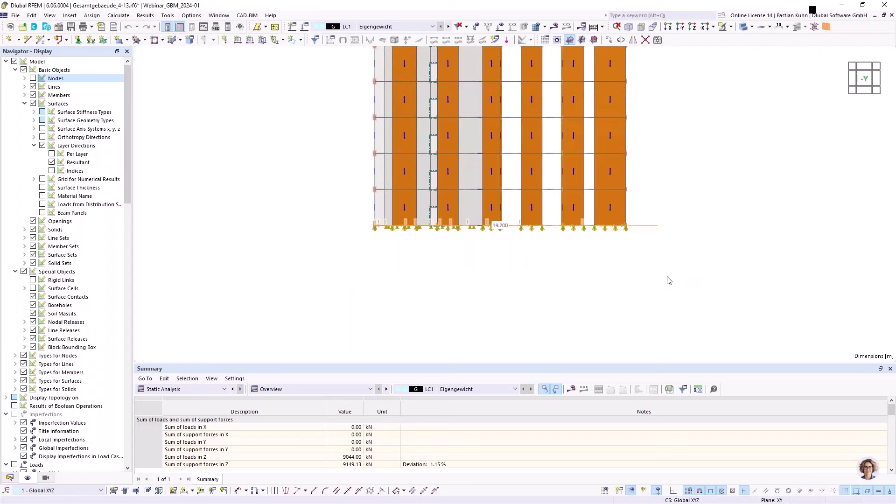
left_click(722, 27)
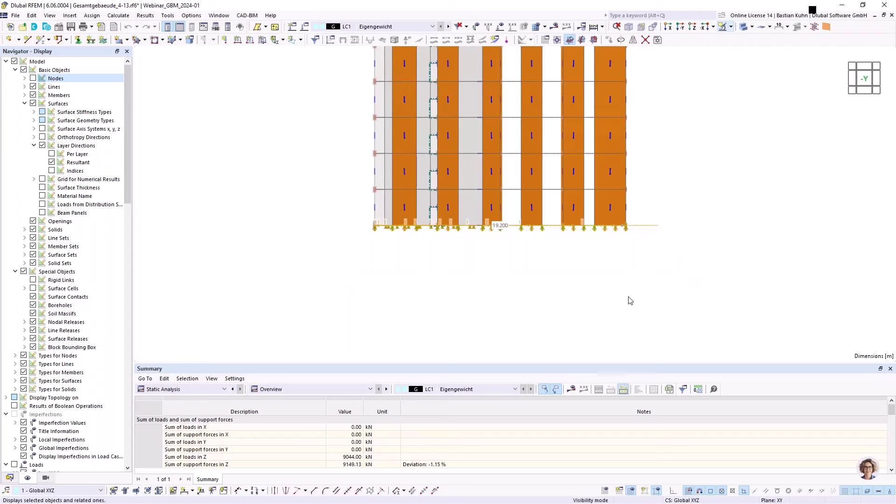
Display the isolated floor slab transparently in a 3D view and turn on the display of its nodes
middle_click_drag(585, 259, 514, 270)
scroll(509, 201, "up", 3)
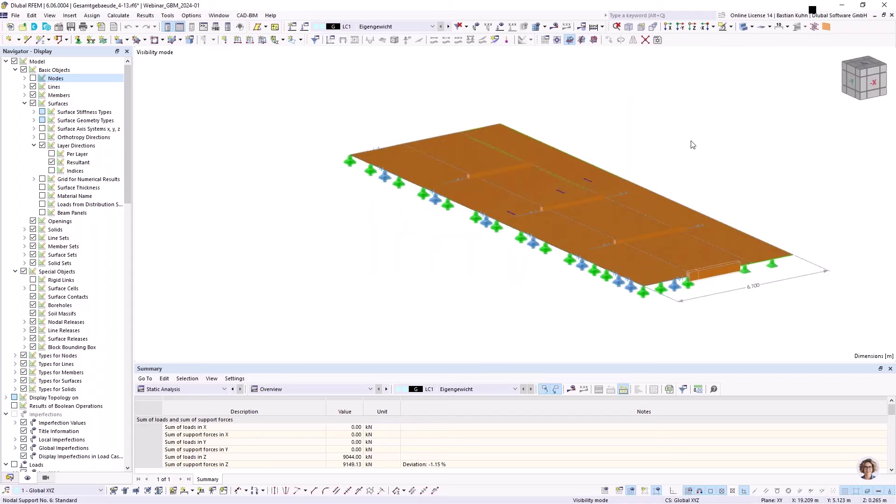
left_click(743, 27)
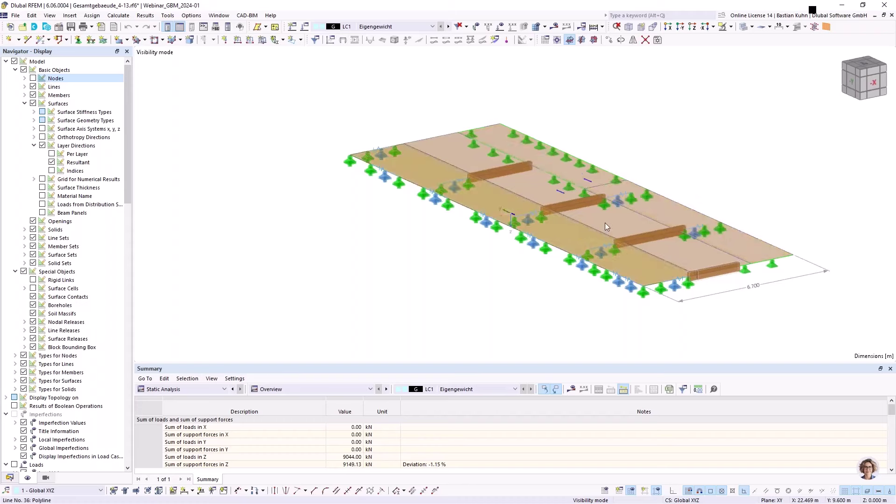
left_click(32, 78)
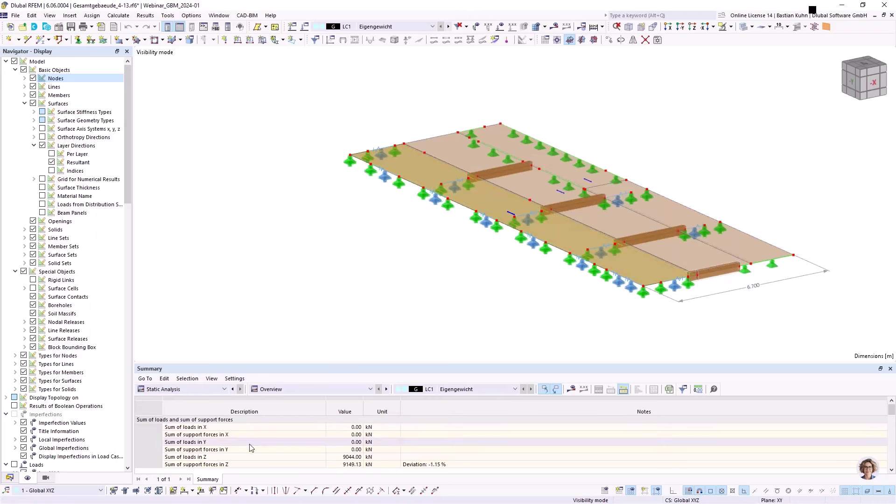
Add a linear dimension from the slab's corner node to the nearby beam node on the short edge, offset about -1.6 m
left_click(185, 490)
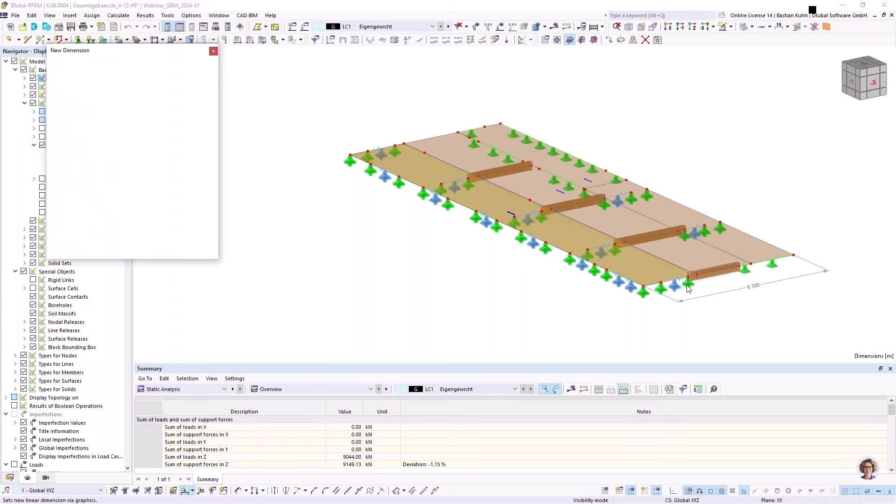
scroll(668, 301, "up", 2)
scroll(669, 301, "up", 3)
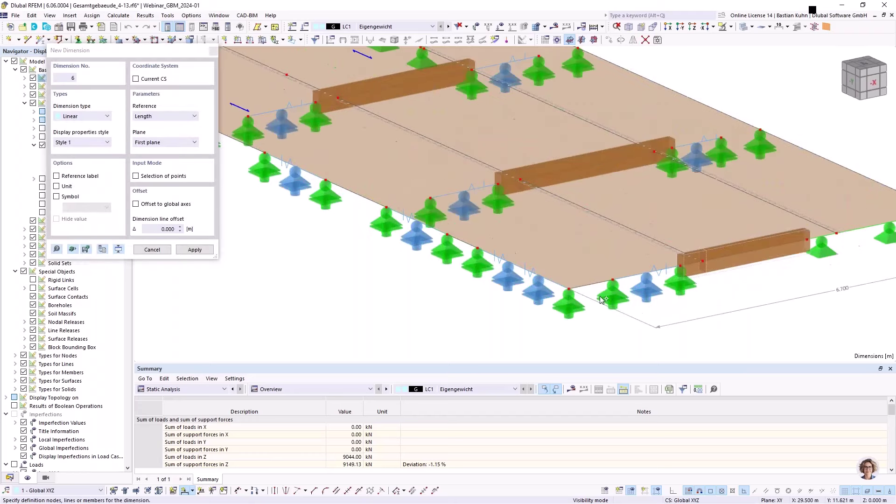
left_click(707, 271)
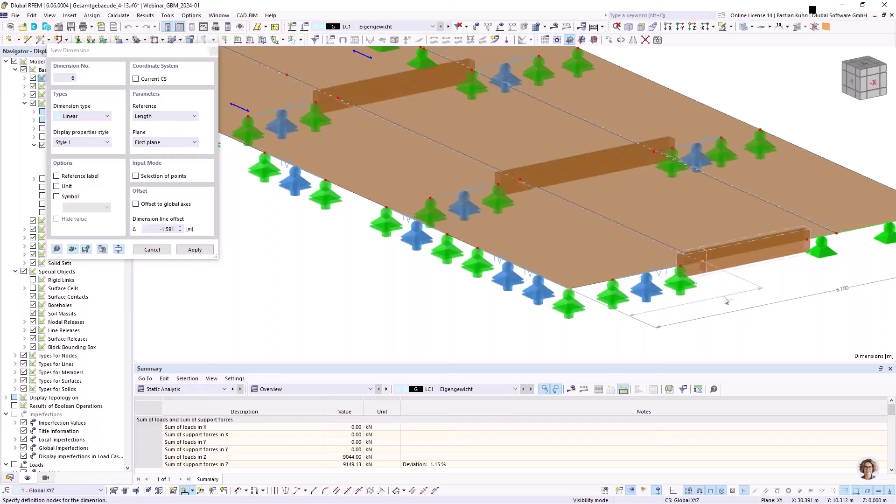
left_click(713, 316)
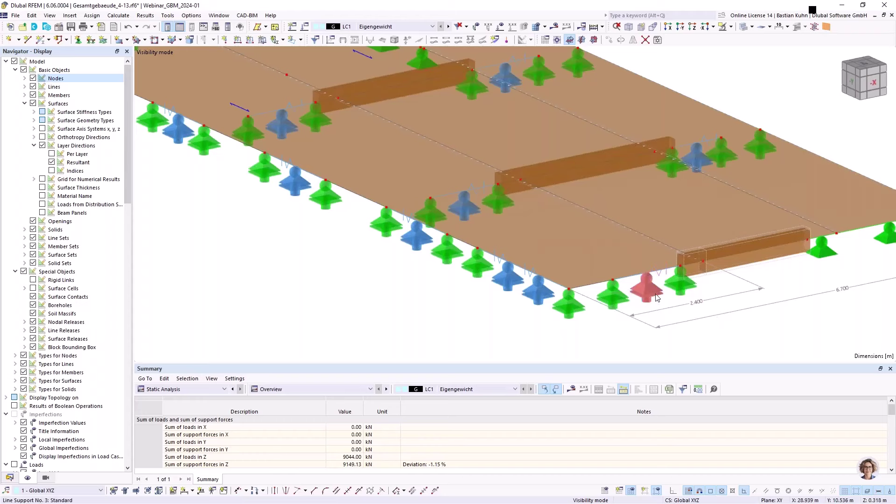
Examine the spring constants of the line hinge along the joint between the slab panels, leaving its definition unedited
mouse_move(660, 299)
scroll(491, 228, "down", 4)
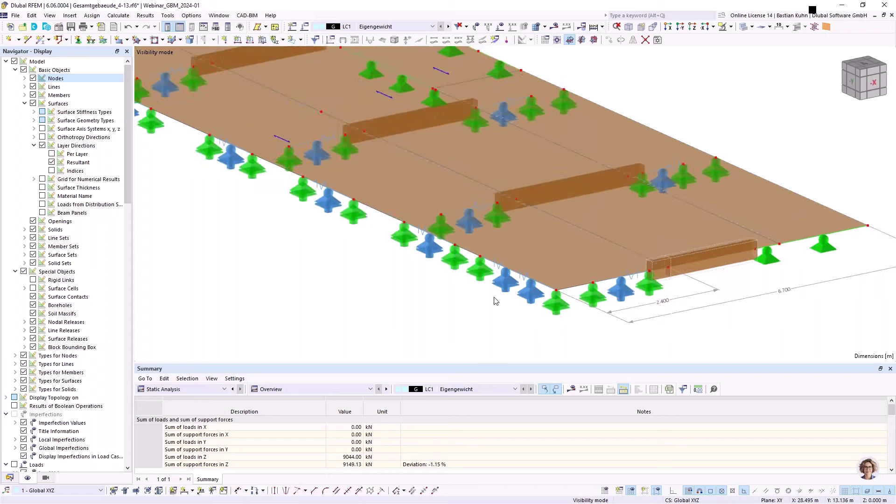
scroll(487, 220, "up", 5)
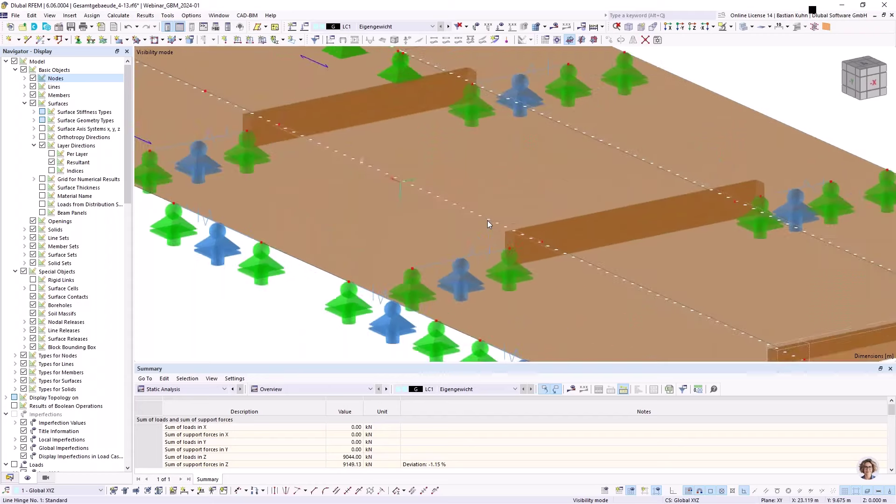
mouse_move(436, 198)
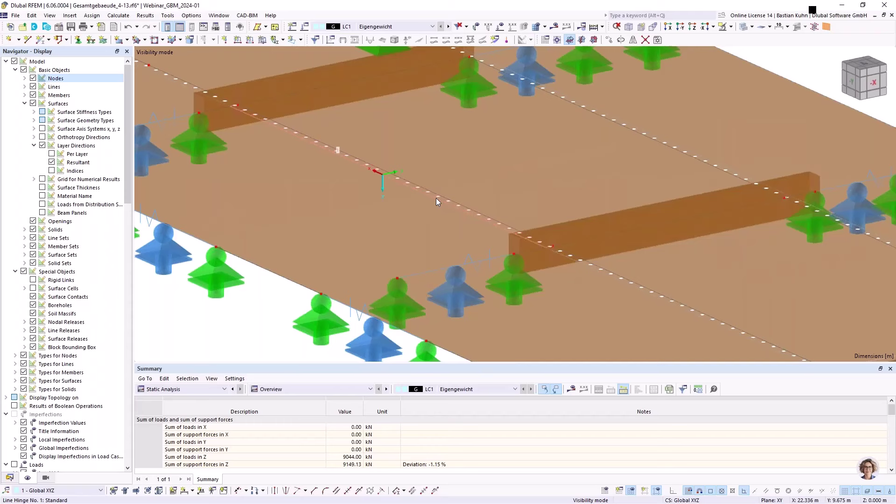
double_click(436, 198)
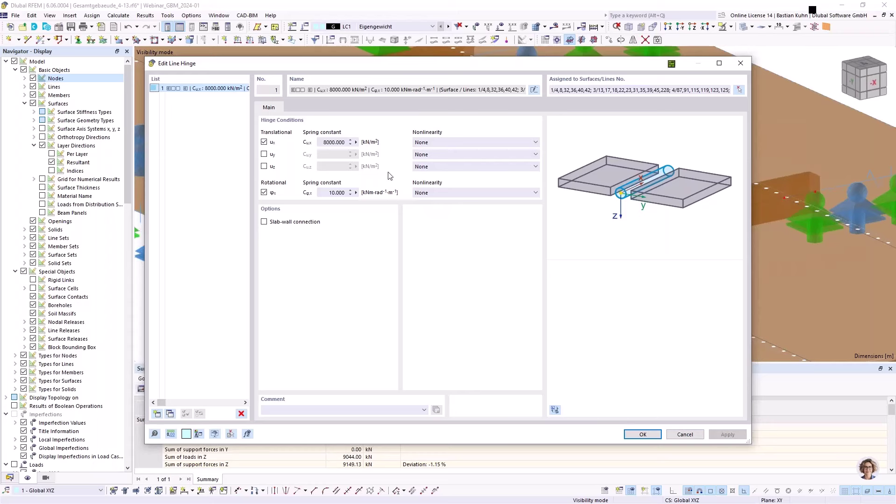
left_click(742, 64)
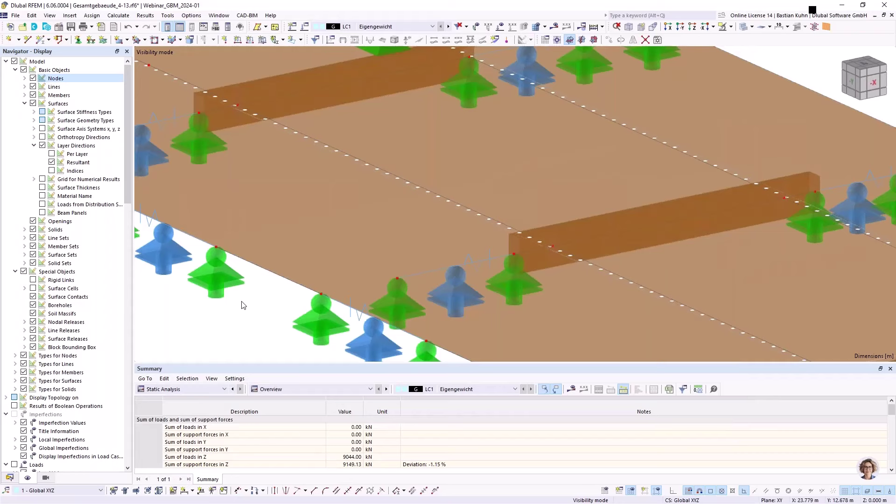
Display the loads of load case LC1 Eigengewicht on the isolated slab, checking it in the X view and in 3D
scroll(235, 316, "down", 5)
scroll(355, 247, "up", 8)
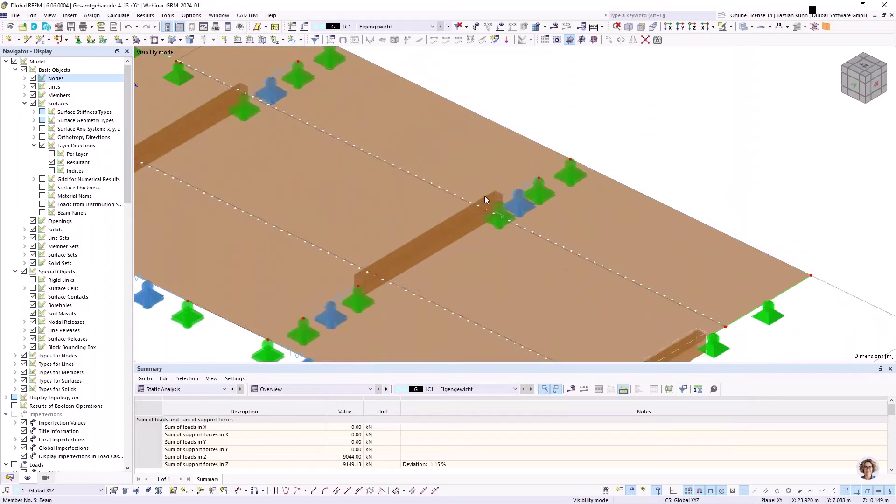
scroll(472, 206, "down", 8)
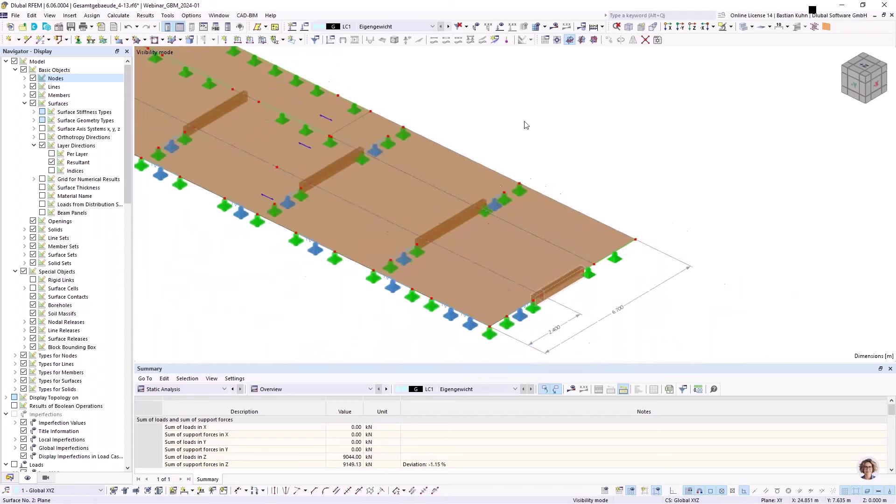
left_click(668, 28)
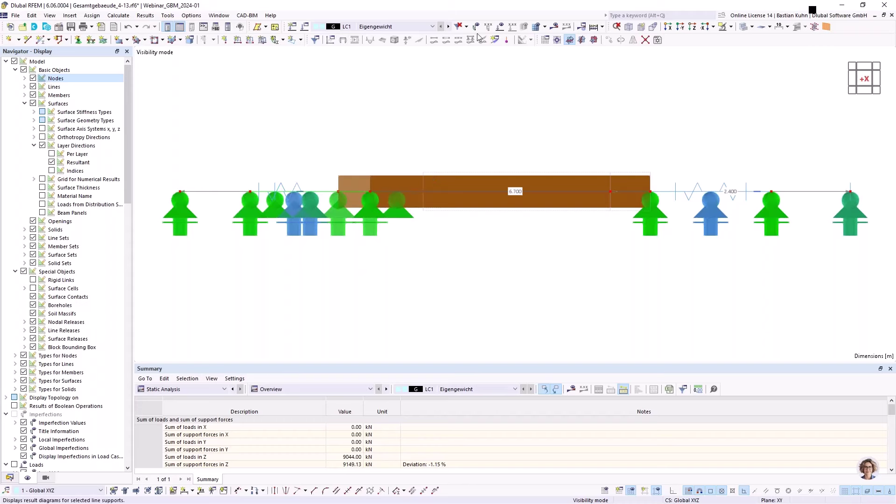
left_click(500, 27)
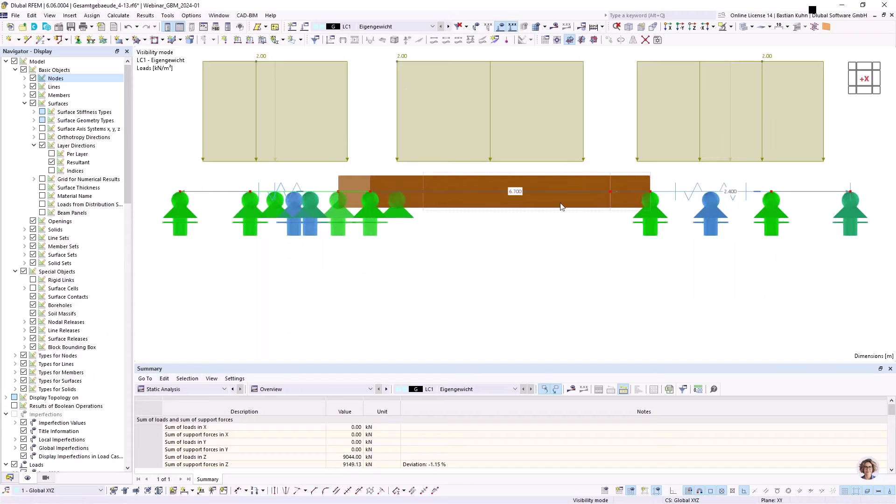
middle_click_drag(523, 261, 553, 284, "ctrl")
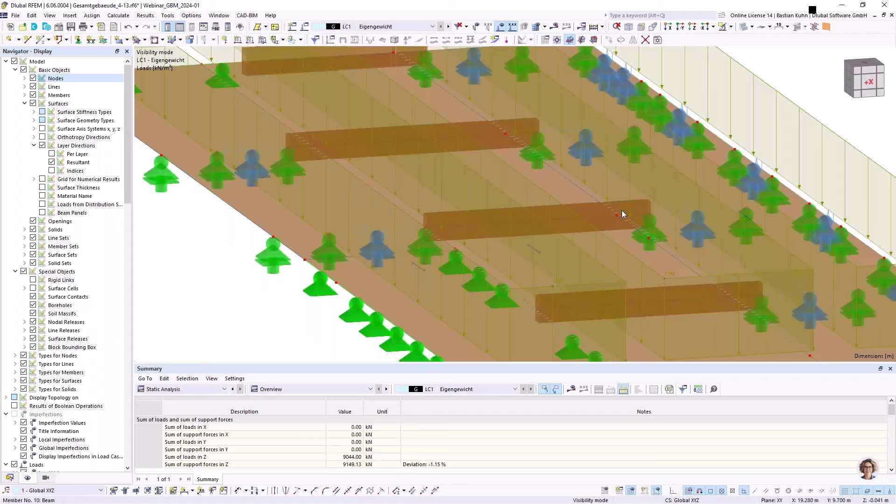
Hide the load display on the isolated floor slab and view the whole slab in 3D
mouse_move(622, 214)
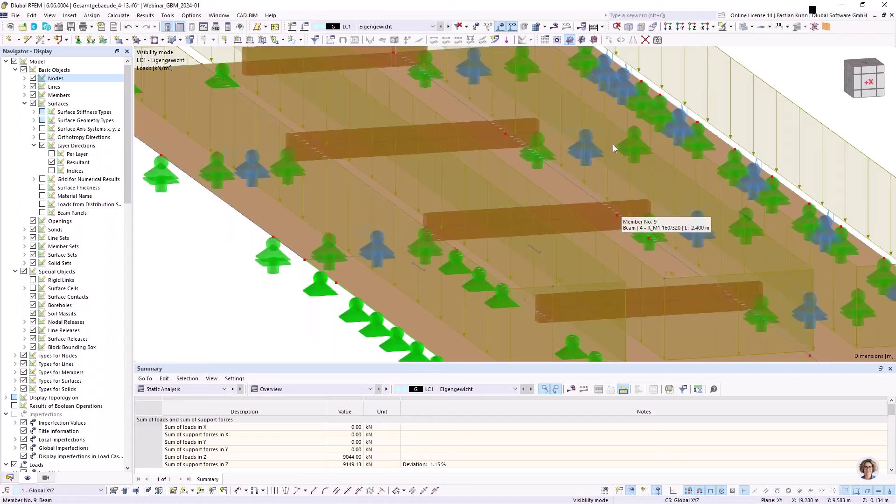
left_click(554, 28)
scroll(547, 185, "down", 5)
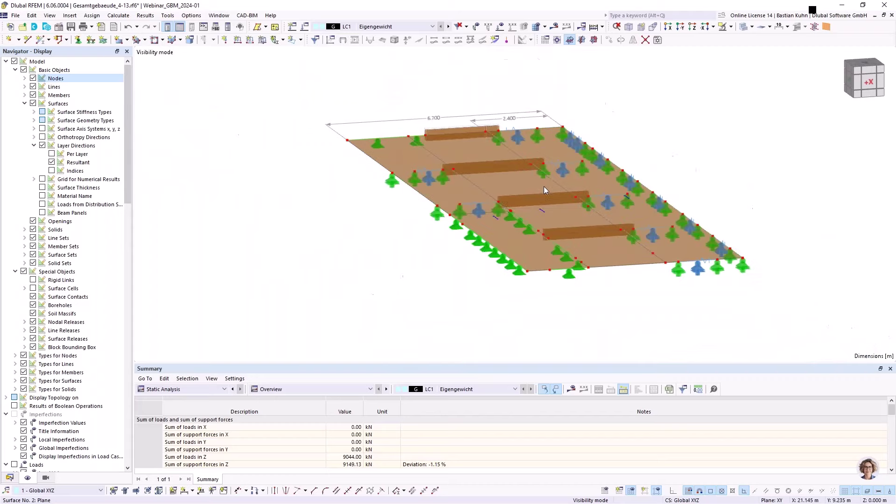
middle_click_drag(504, 209, 453, 214, "ctrl")
scroll(475, 220, "up", 3)
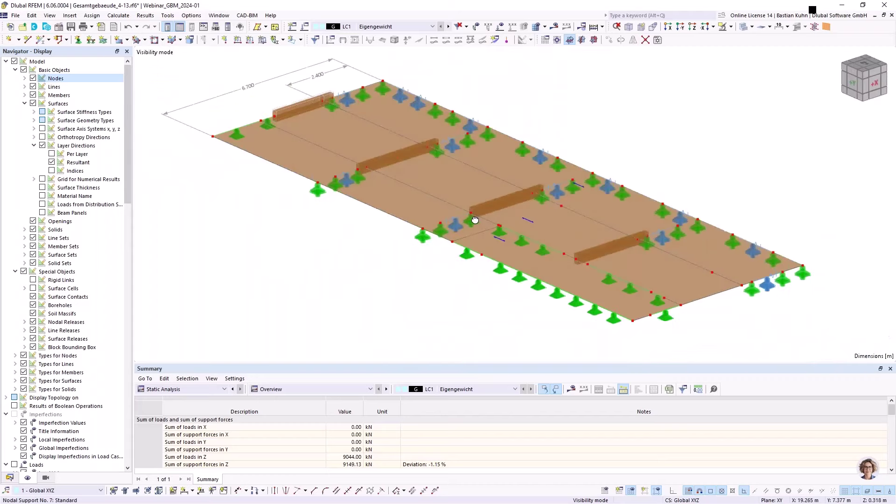
Examine the line and nodal supports along the long edge of the isolated slab near the beam ends
scroll(475, 220, "down", 2)
scroll(292, 153, "up", 2)
scroll(292, 153, "down", 3)
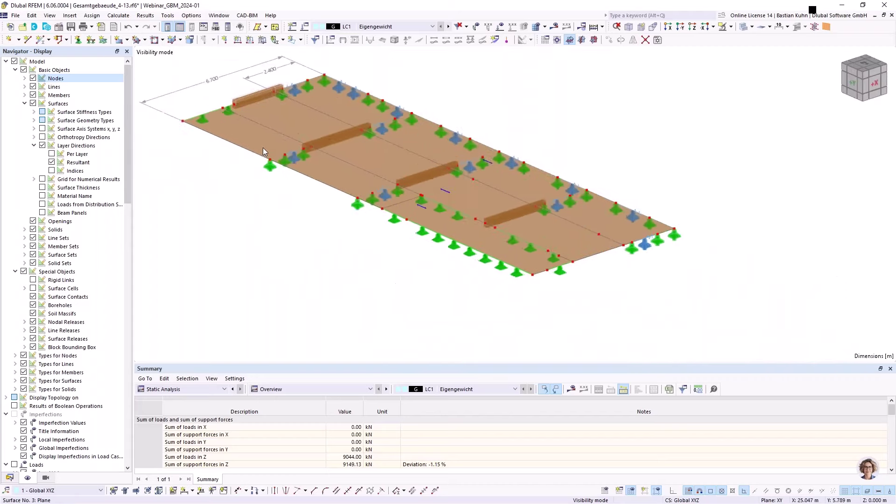
scroll(262, 148, "up", 4)
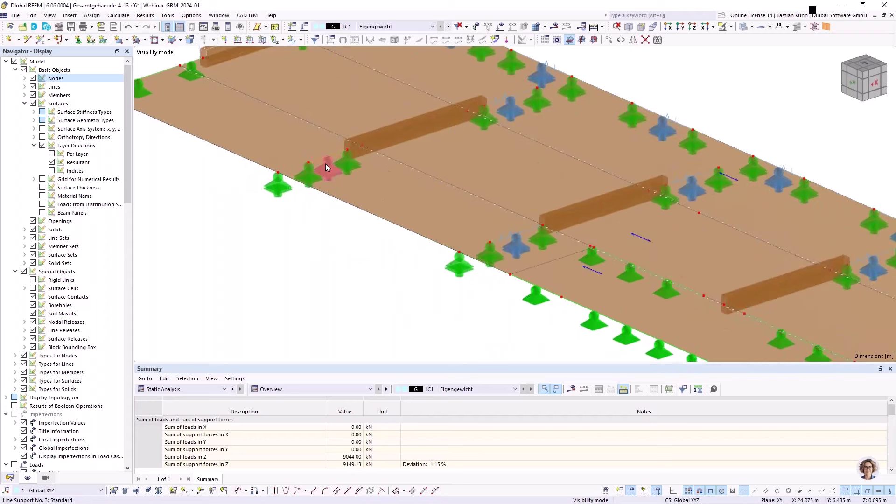
mouse_move(326, 164)
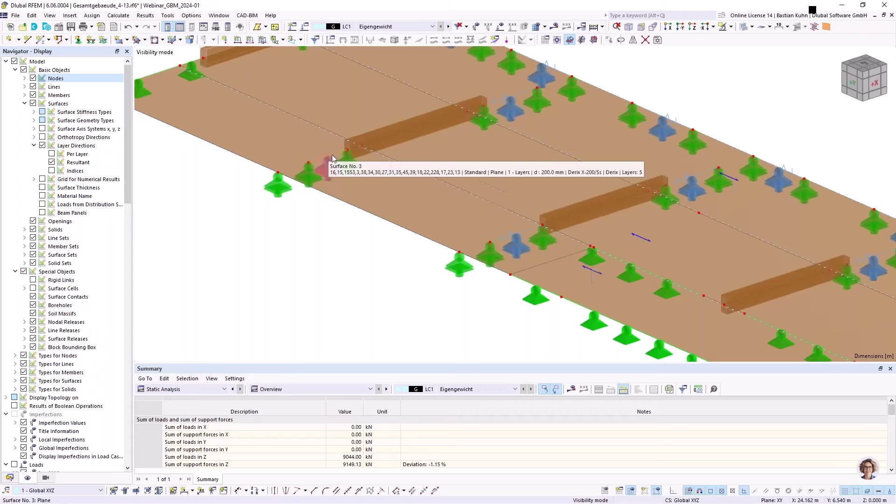
scroll(329, 155, "up", 4)
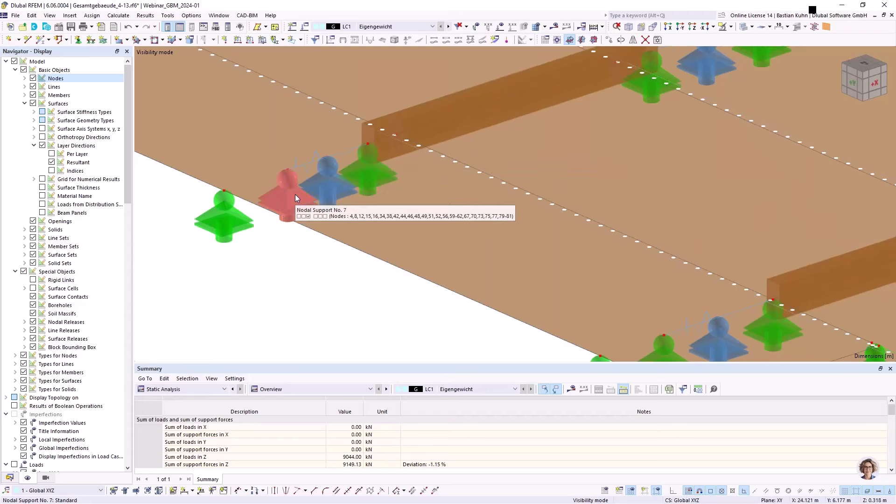
scroll(295, 193, "down", 4)
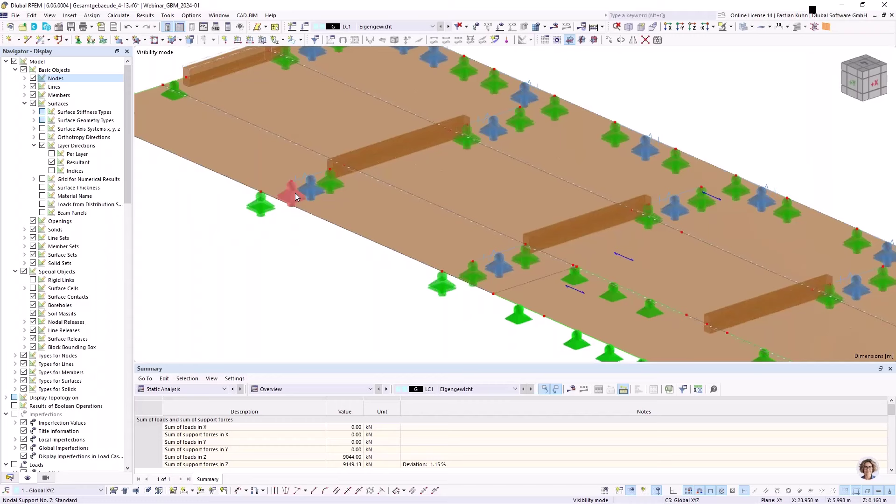
scroll(295, 192, "down", 3)
scroll(319, 157, "up", 1)
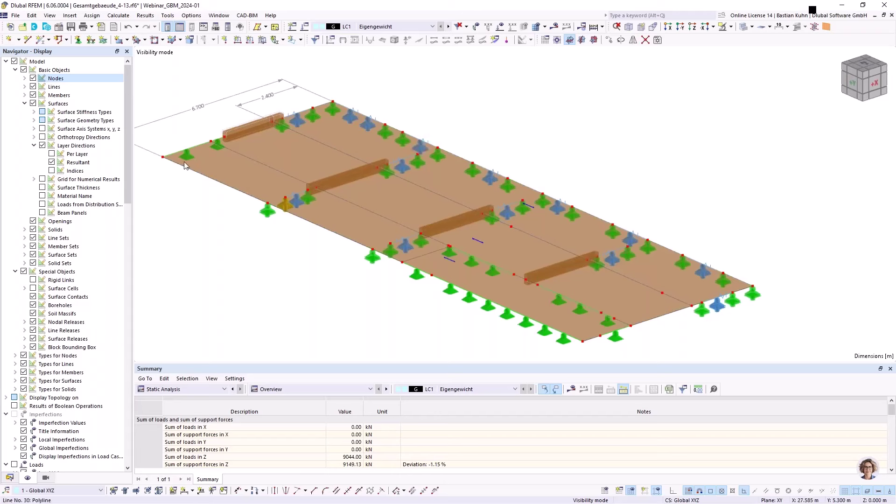
Examine the layer build-up of the 200 mm Derix X-200/5s thickness assigned to the slab surface
left_click(219, 145)
double_click(240, 175)
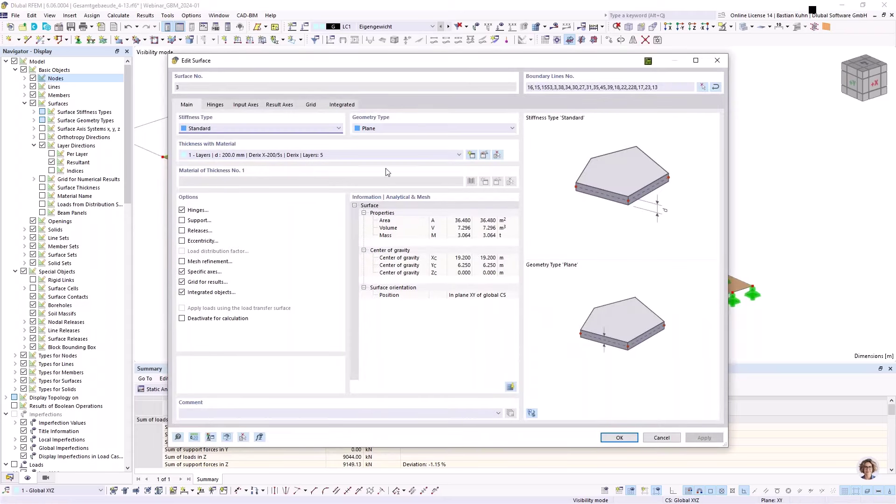
left_click_drag(476, 61, 593, 75)
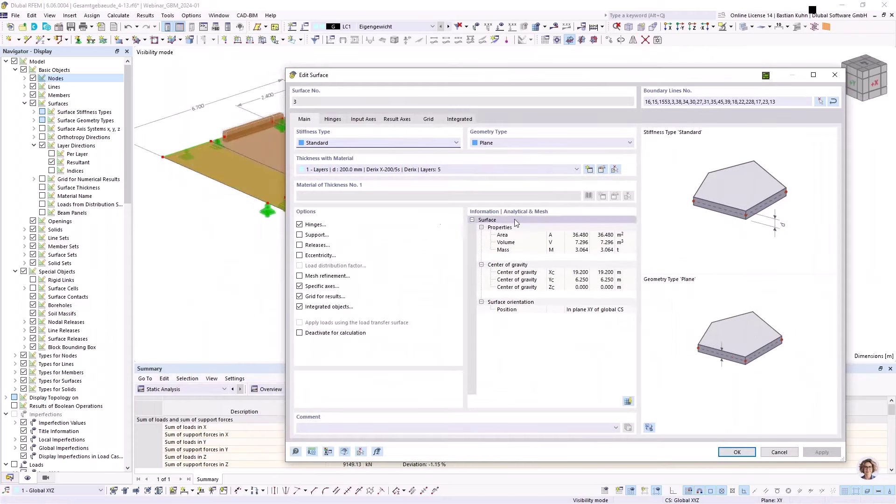
left_click(602, 169)
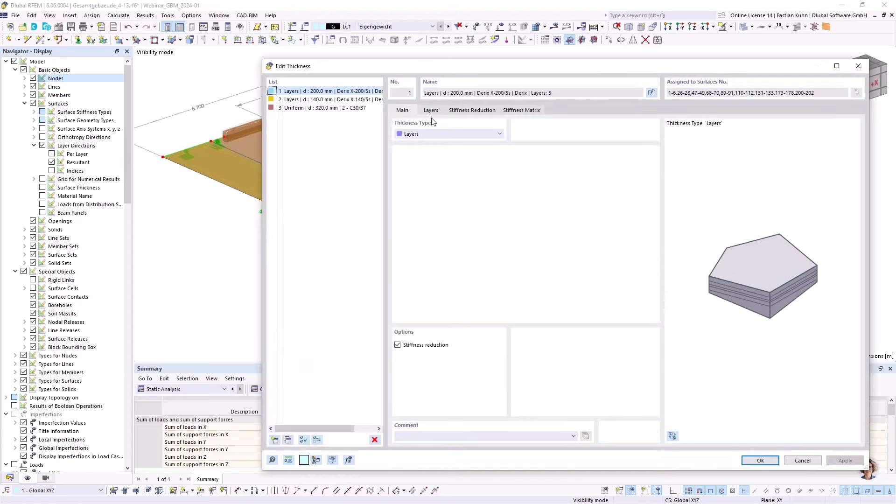
left_click(431, 113)
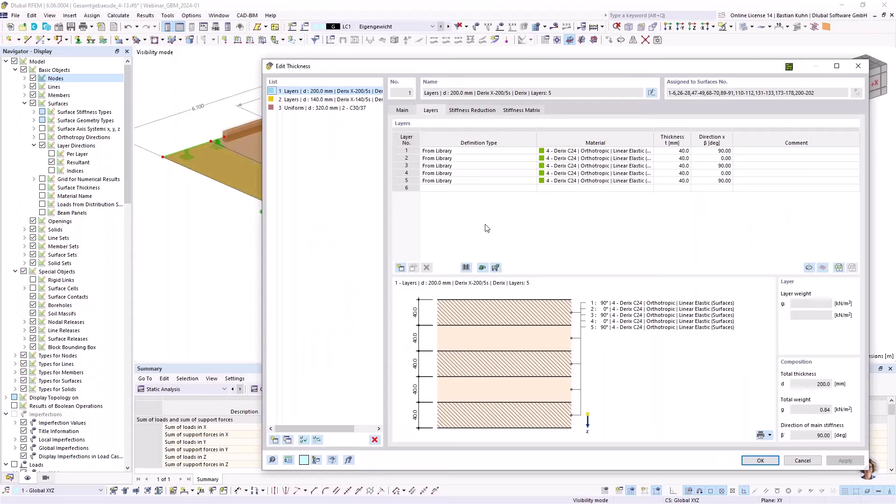
Browse the manufacturer and region filters of the layer composition library, leaving it without choosing a composition
left_click(466, 269)
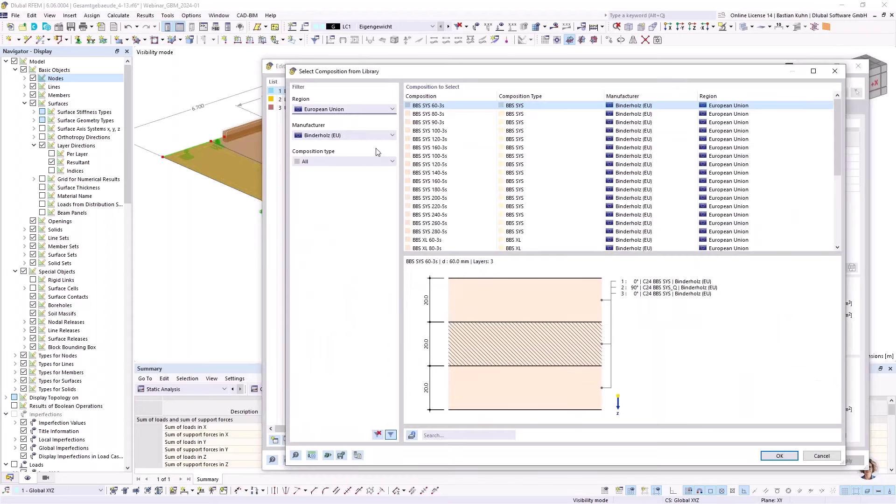
left_click(371, 136)
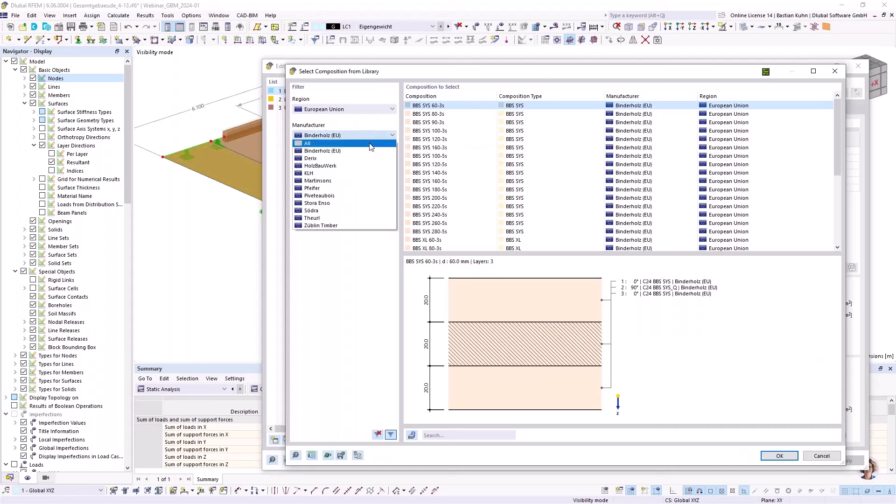
left_click(362, 109)
left_click(362, 109)
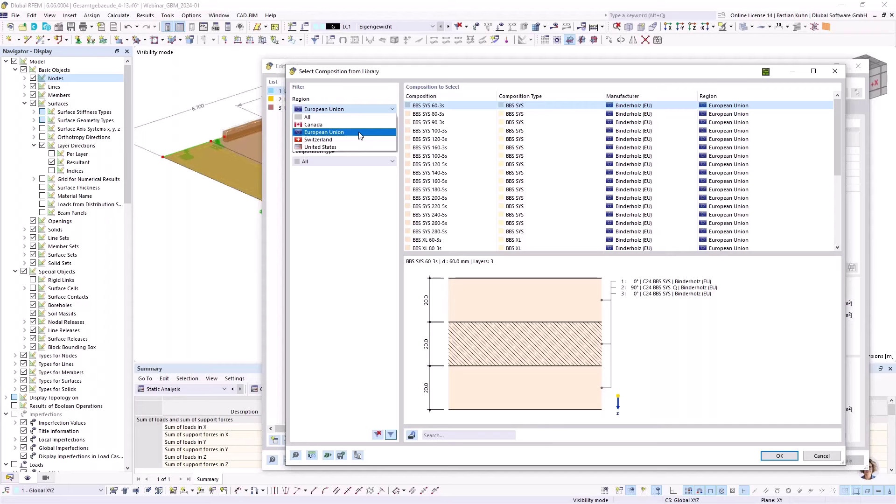
left_click(360, 133)
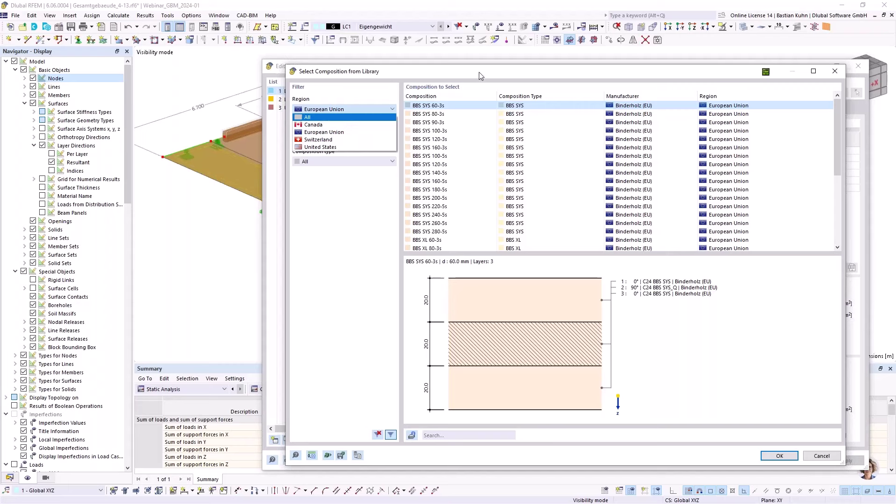
left_click(836, 71)
Review the thickness's stiffness reduction multipliers and CLT options, leaving the thickness and surface definitions unedited
left_click(486, 111)
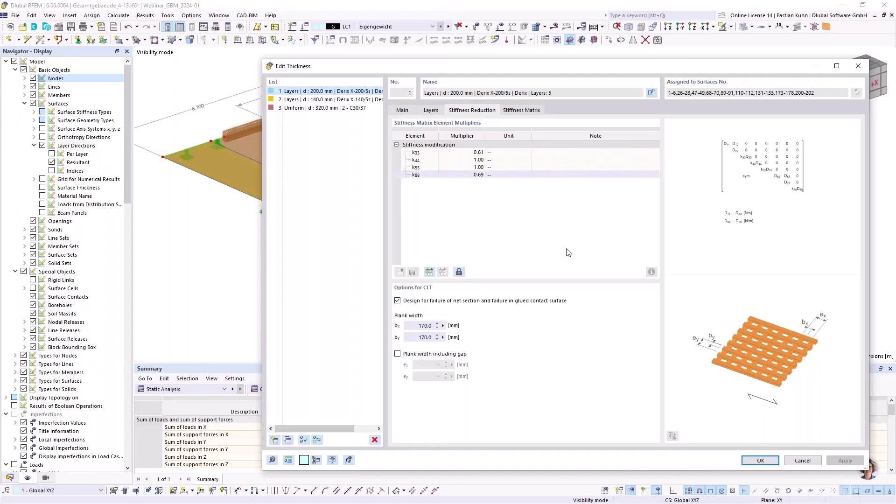
left_click(857, 66)
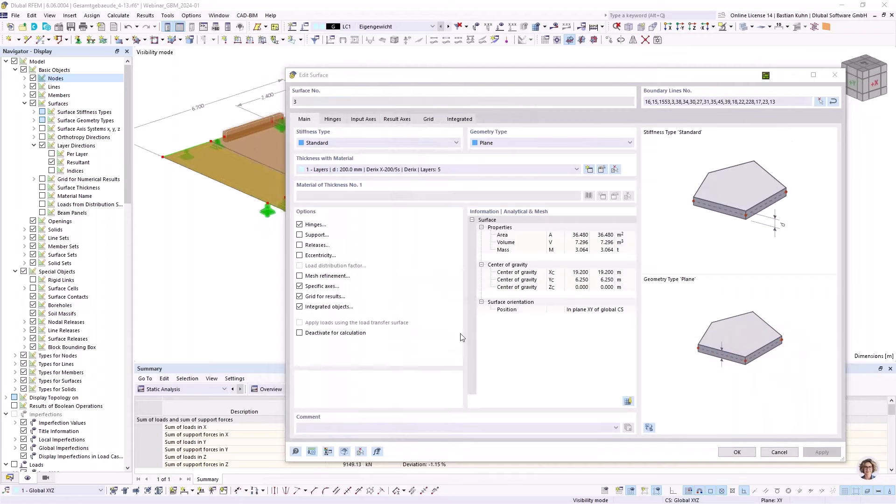
left_click(779, 452)
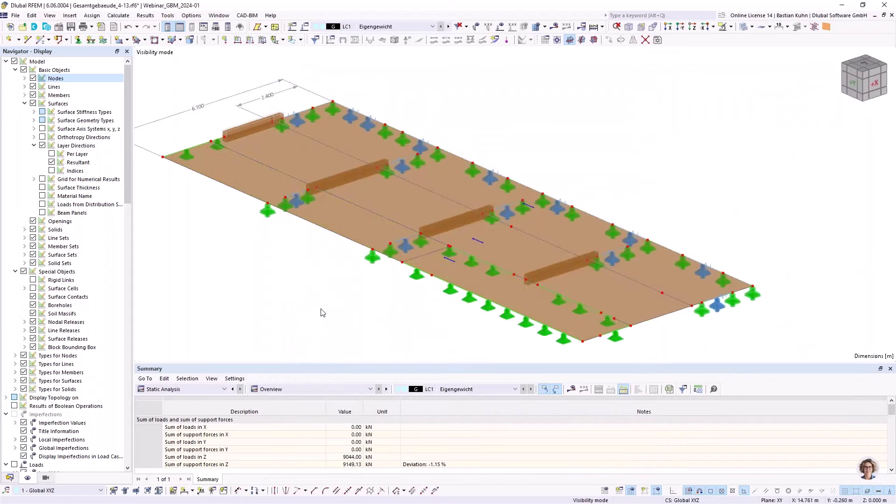
Display the LC1 Eigengewicht loads on the isolated slab again in a flatter 3D view
scroll(308, 277, "down", 2)
middle_click_drag(307, 276, 371, 283)
scroll(400, 191, "up", 2)
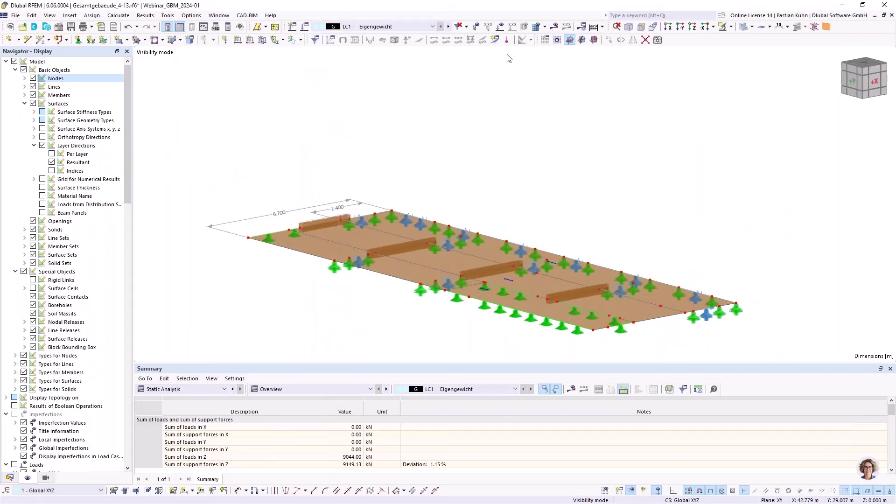
left_click(500, 26)
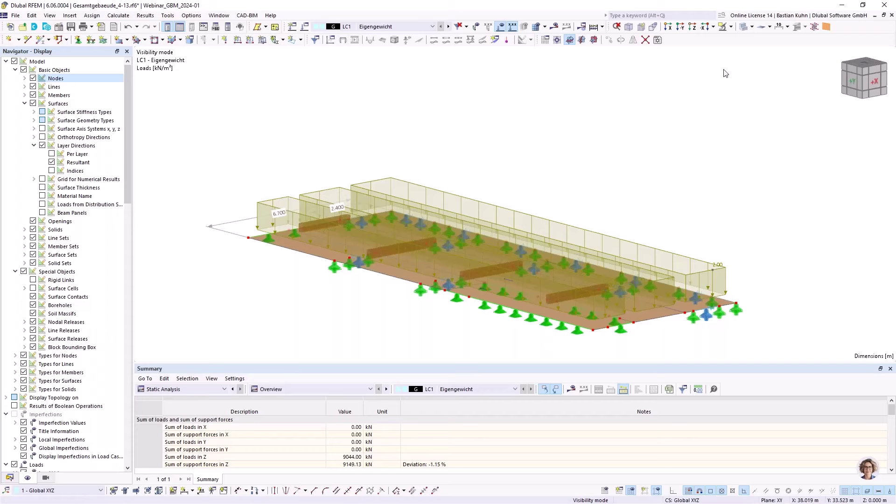
Cancel the visibility mode to show the entire building with its LC1 loads
left_click(731, 27)
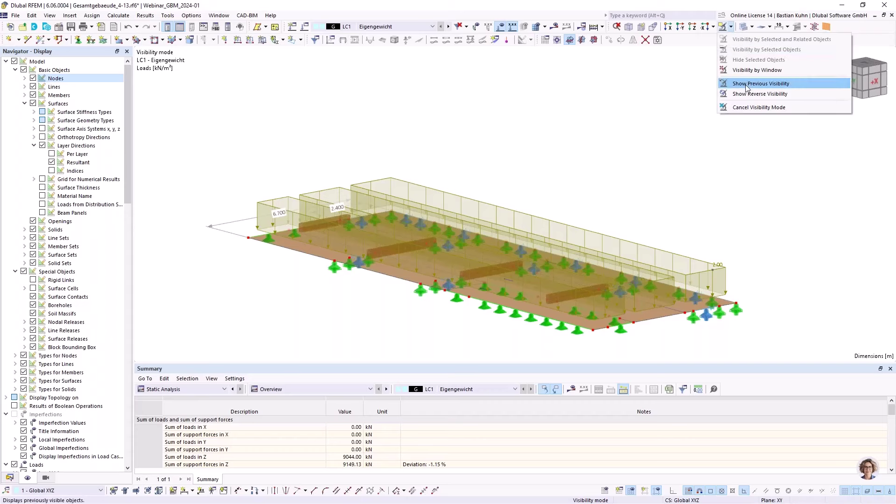
left_click(746, 105)
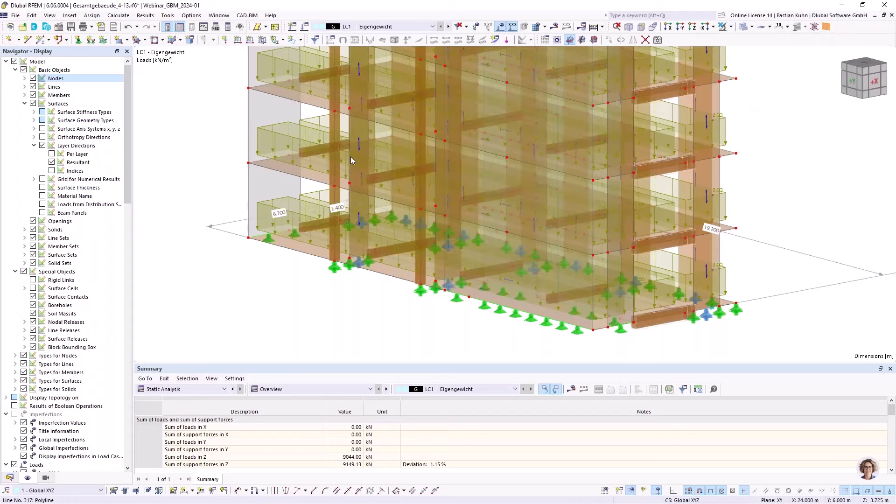
scroll(351, 156, "down", 3)
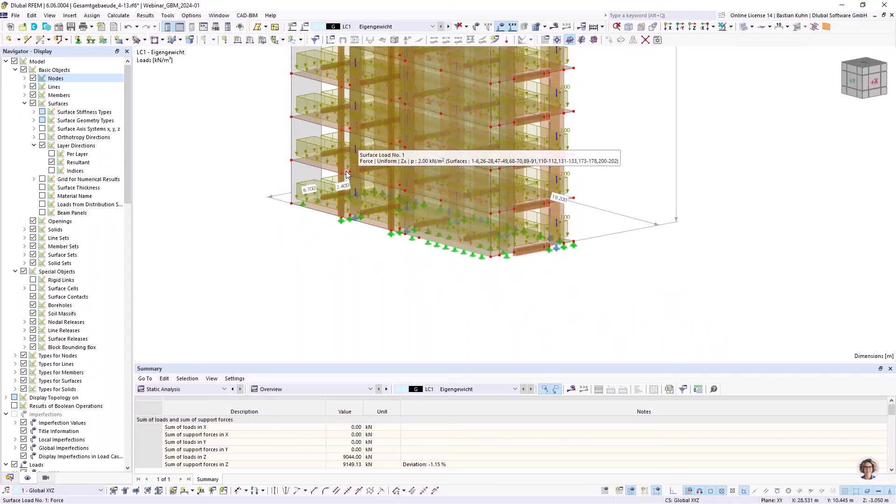
scroll(358, 142, "down", 2)
middle_click_drag(357, 142, 388, 224)
middle_click_drag(389, 224, 398, 210, "ctrl")
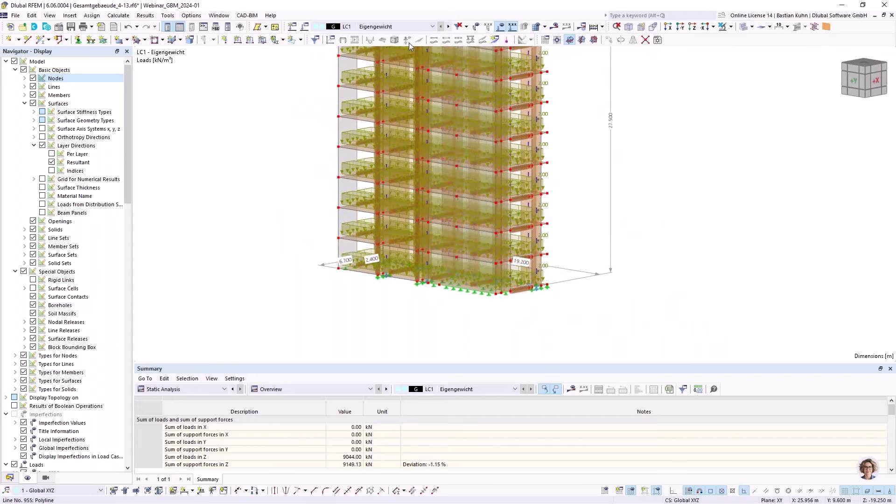
Switch to load case LC2 Wind and examine its line loads on the slab edges along the building's height
left_click(449, 29)
scroll(435, 149, "down", 2)
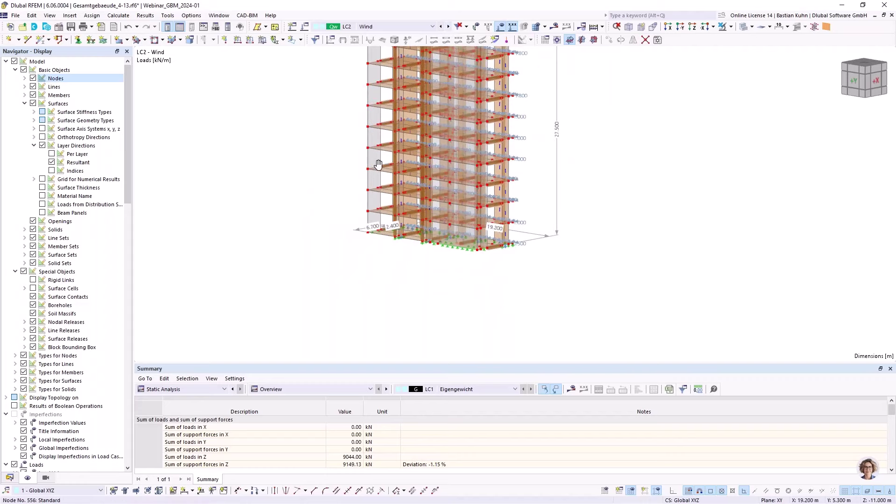
middle_click_drag(378, 165, 574, 254, "ctrl")
scroll(538, 243, "up", 2)
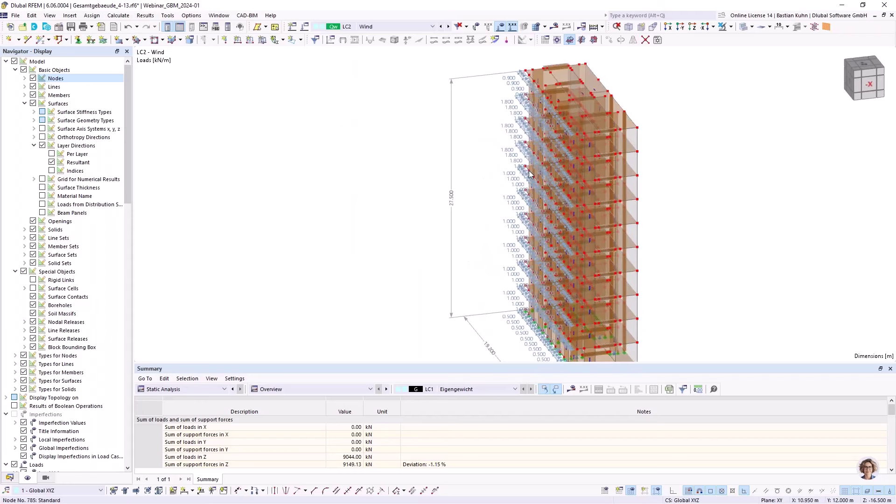
mouse_move(529, 156)
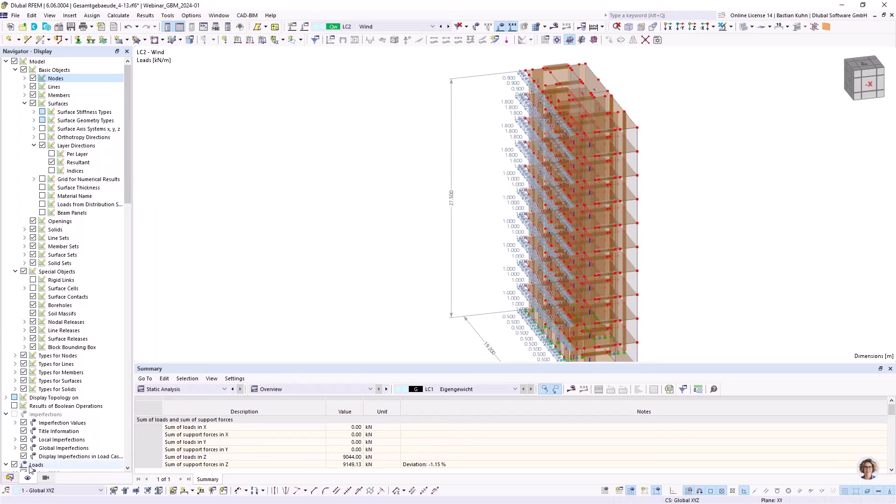
List the available load wizards in the model data and select the Wind Loads wizard entry
left_click(12, 479)
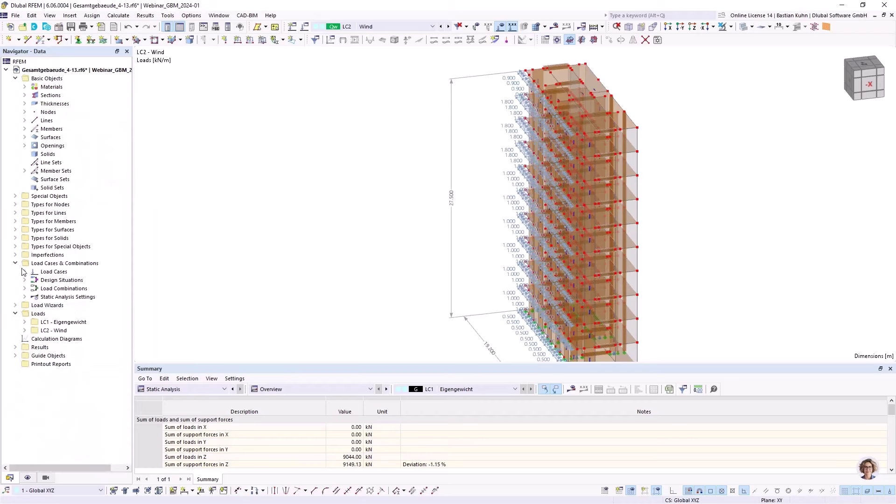
left_click(15, 305)
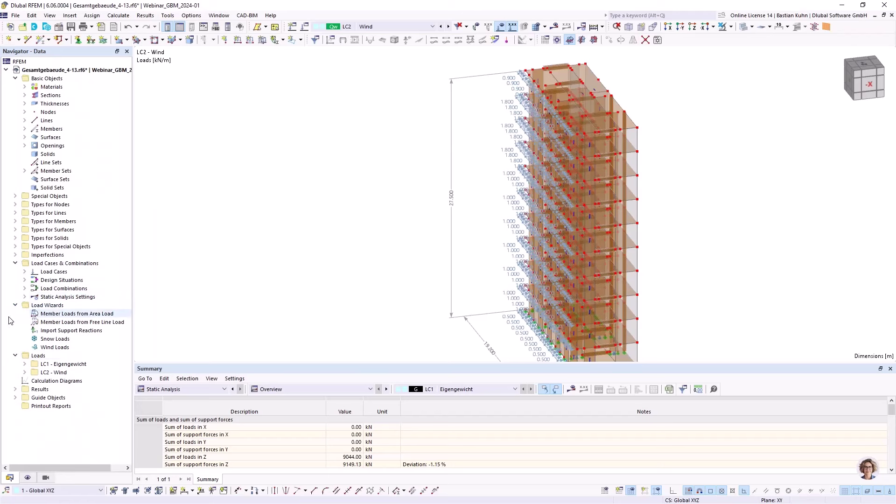
left_click(43, 352)
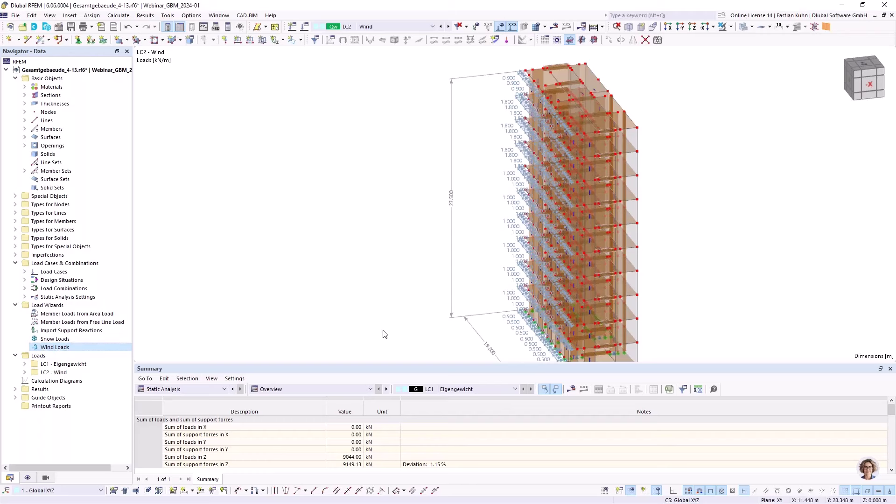
View the whole building from its opposite side and hide the LC2 wind loads
scroll(426, 312, "down", 3)
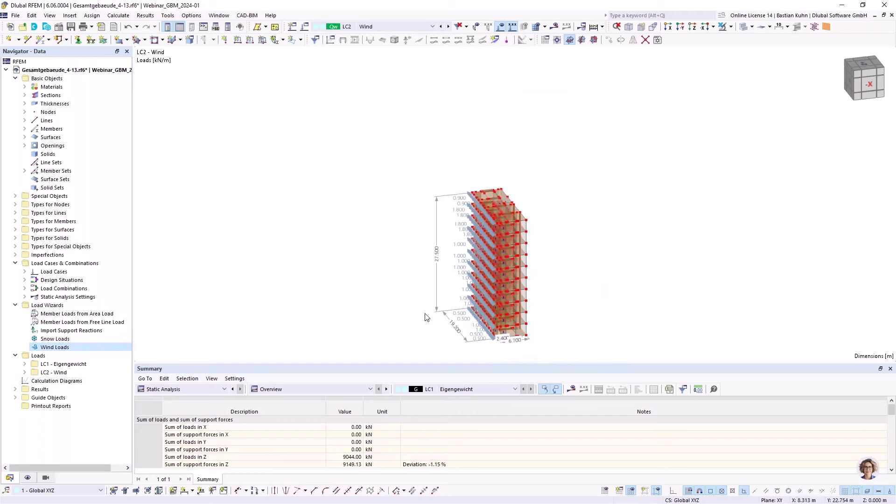
middle_click_drag(426, 312, 280, 280)
scroll(280, 279, "up", 1)
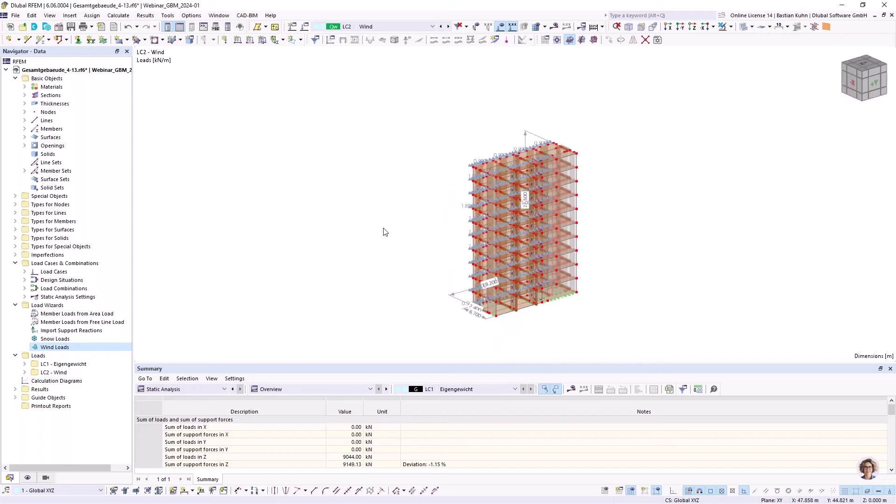
left_click(500, 26)
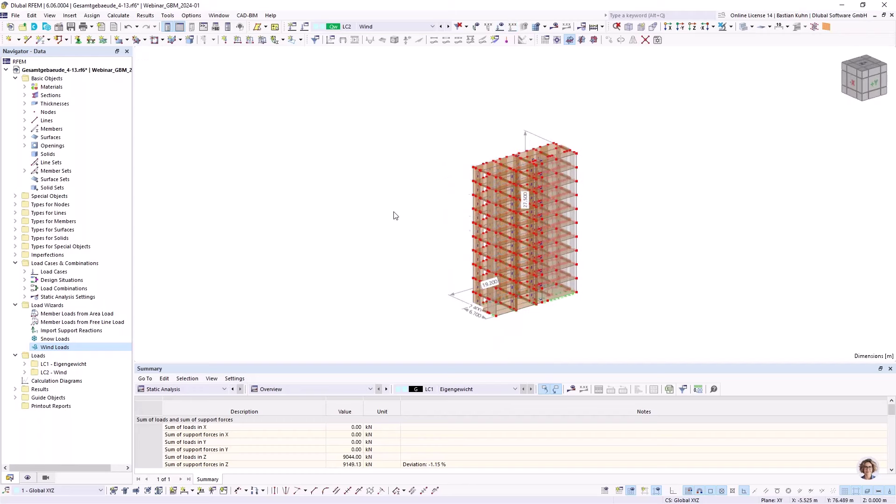
Turn the building towards its grey end wall and switch the model display to opaque solid rendering
middle_click_drag(454, 242, 540, 194, "ctrl")
scroll(481, 251, "up", 4)
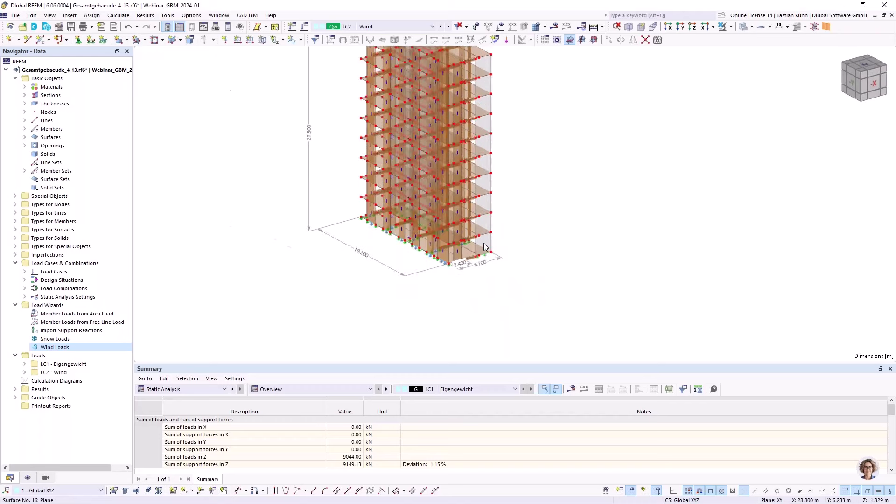
left_click(480, 251)
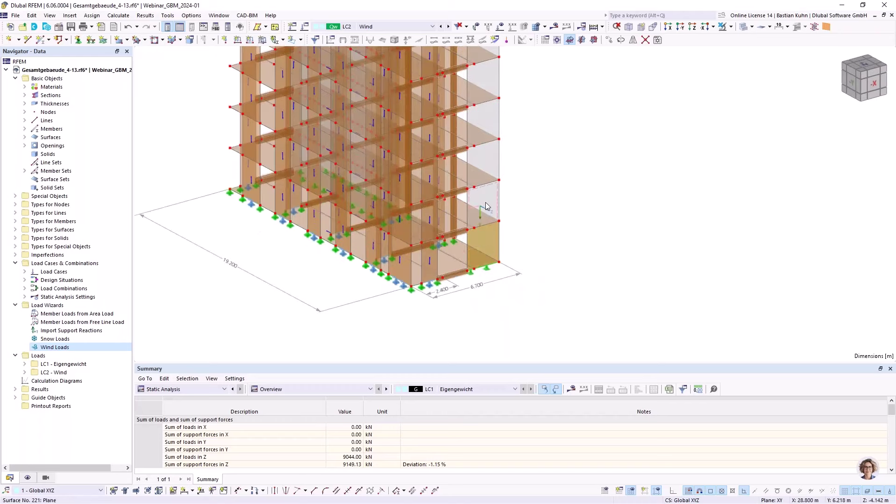
left_click(742, 28)
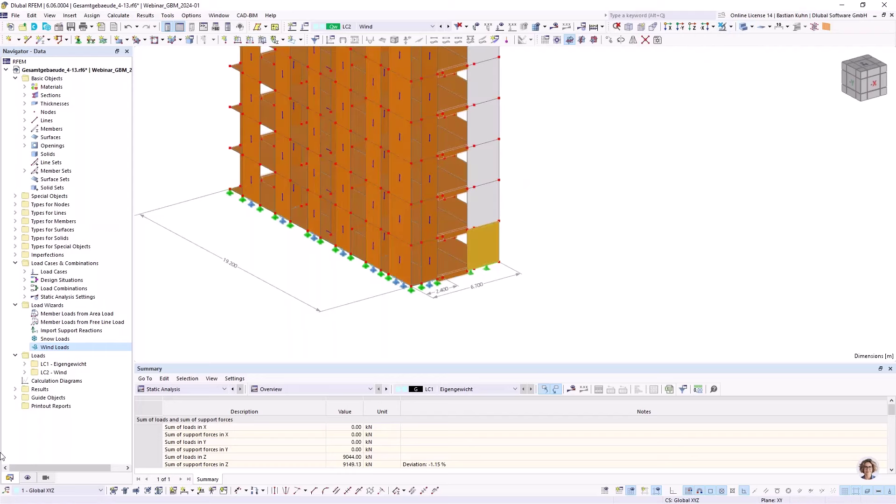
Hide the nodes of the building model in the display settings
left_click(28, 478)
left_click(33, 78)
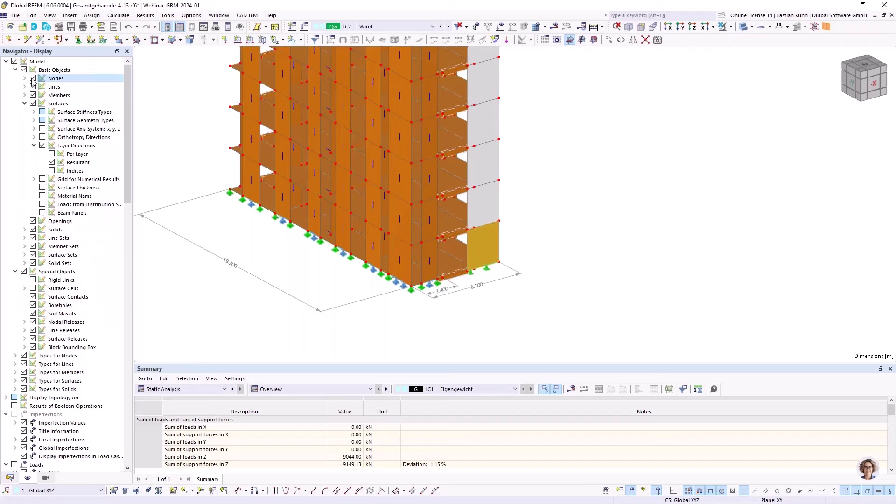
left_click(233, 252)
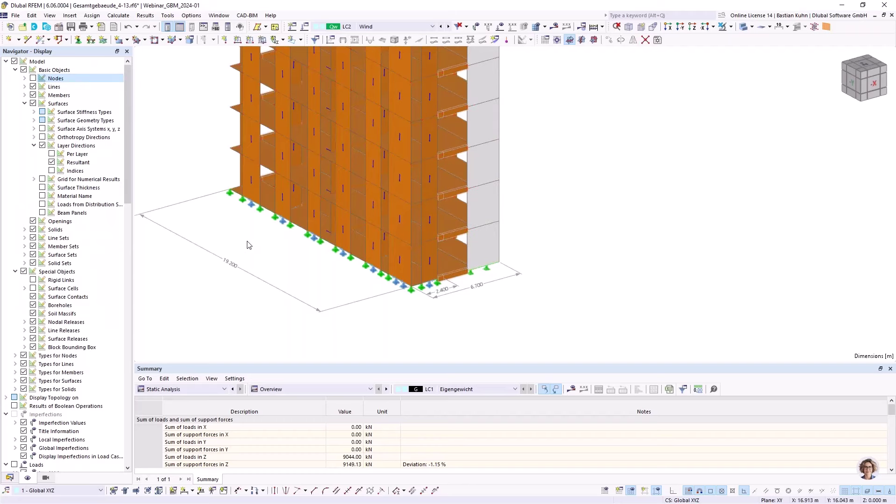
middle_click_drag(268, 250, 300, 236)
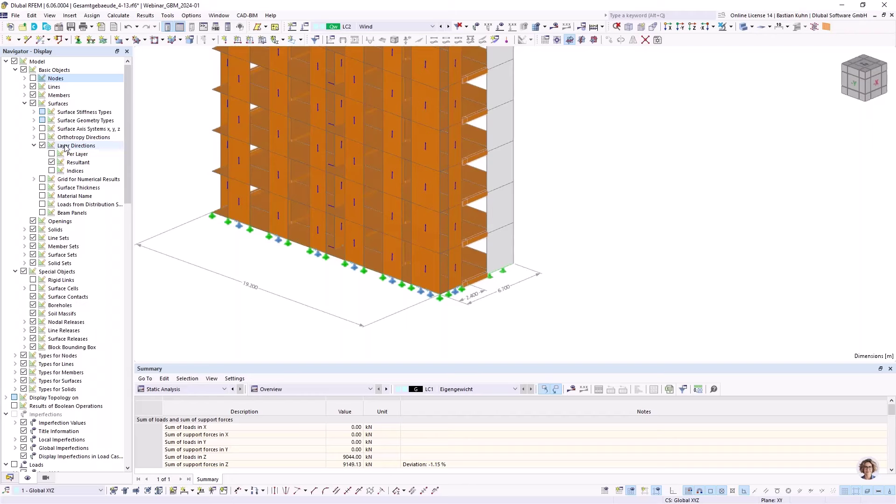
Turn off the display of the surfaces' layer directions
left_click(52, 165)
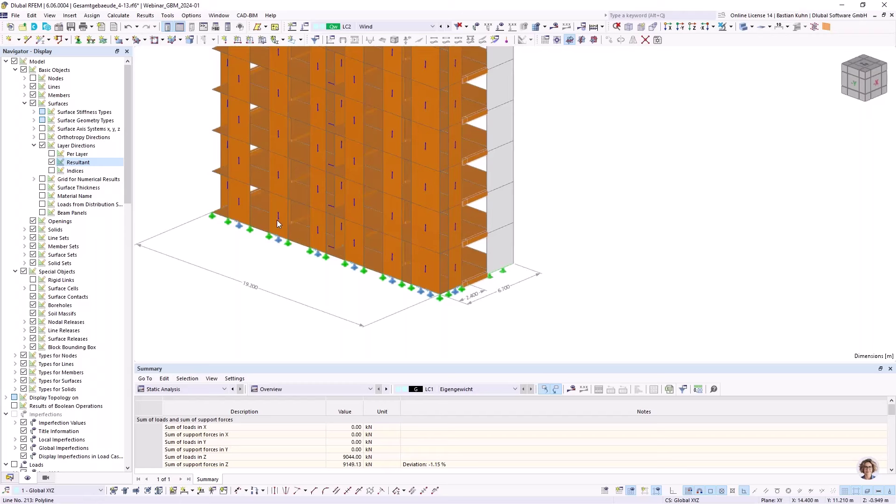
left_click(297, 240)
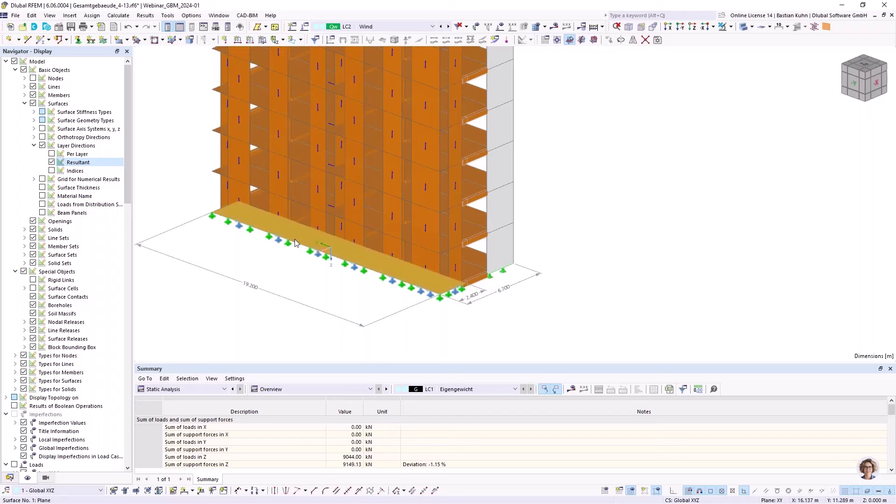
left_click(314, 285)
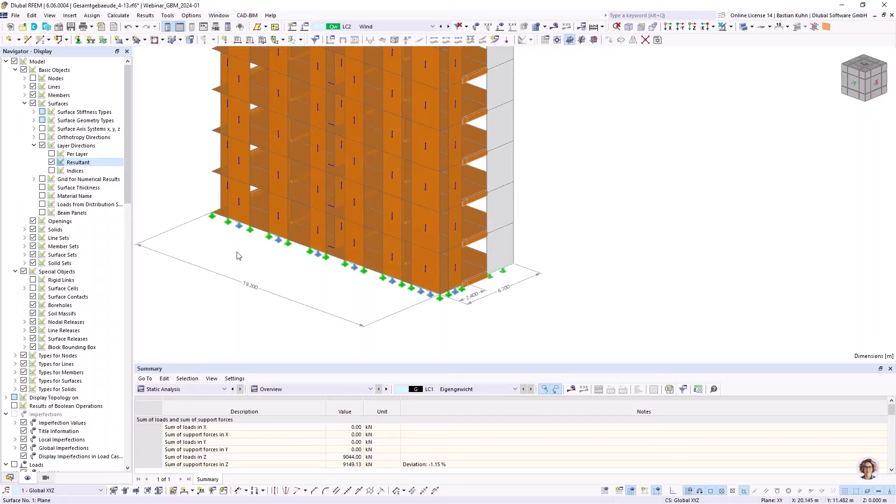
left_click(42, 146)
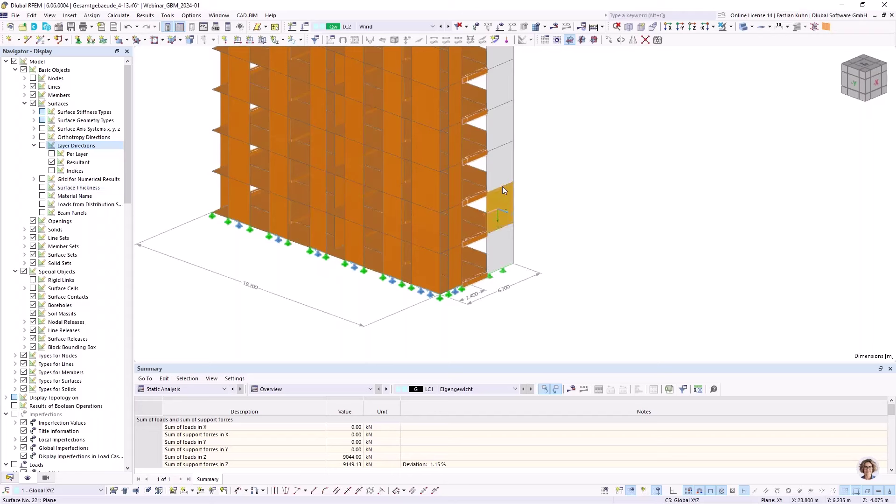
Examine the grey wall surfaces stacked over the storeys from the building's opposite end
scroll(427, 238, "down", 1)
mouse_move(427, 238)
middle_mouse_down("ctrl")
mouse_move(370, 242)
mouse_move(491, 251)
mouse_move(394, 253)
mouse_move(417, 251)
middle_mouse_up("ctrl")
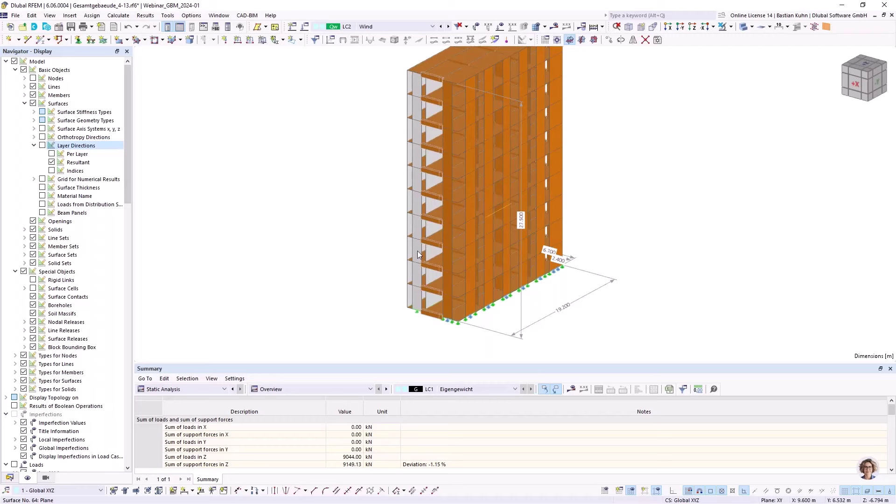
scroll(418, 252, "up", 4)
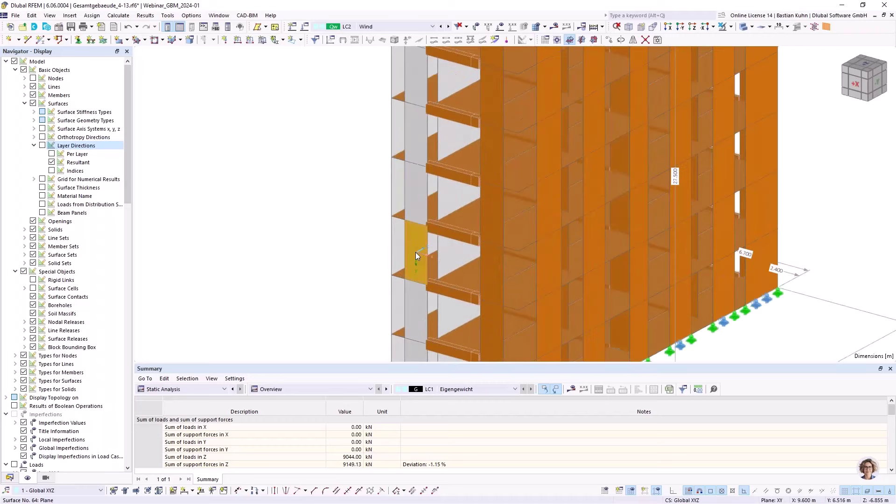
mouse_move(415, 252)
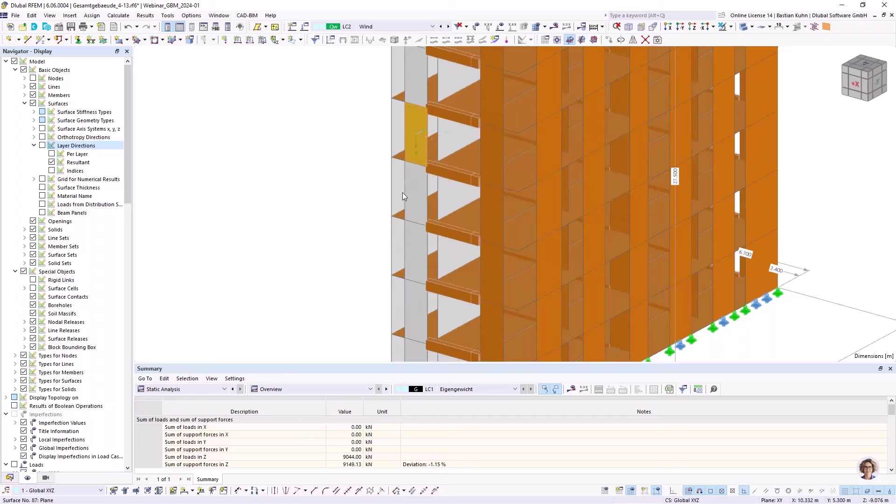
scroll(402, 192, "down", 3)
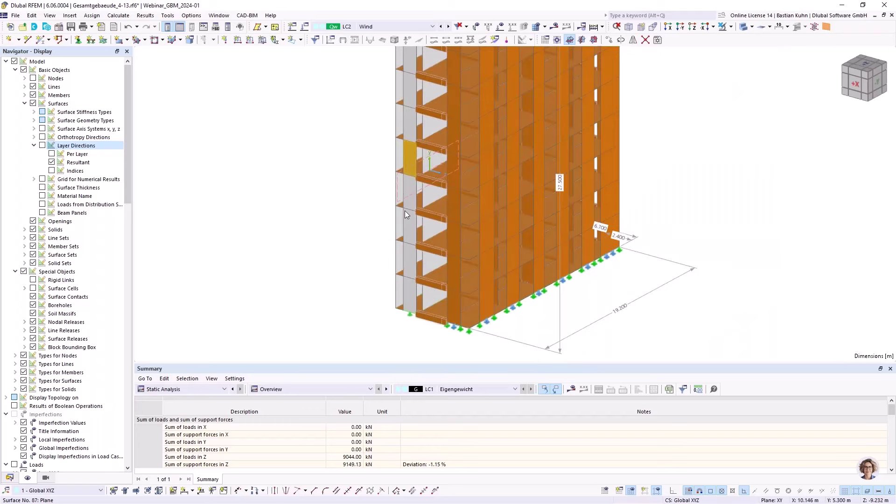
Open a timber wall surface's 140 mm Derix X-140/5s layered thickness for editing and view its stiffness reduction with the CLT options
double_click(489, 267)
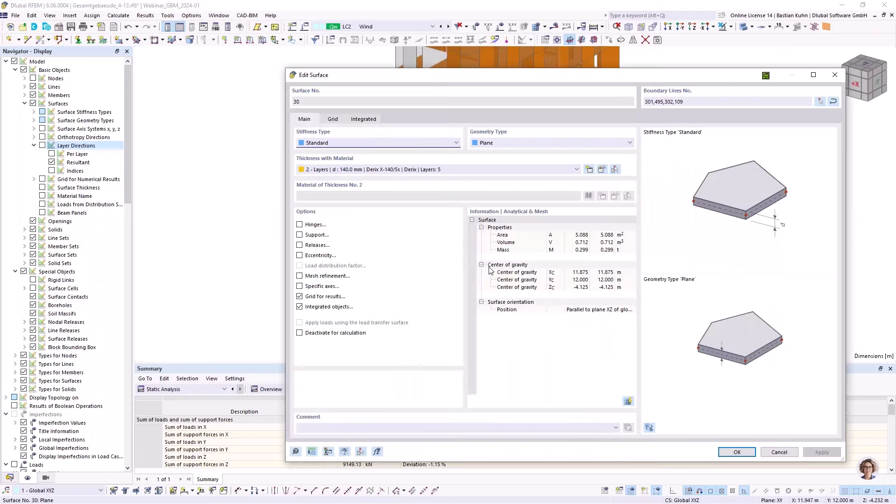
left_click(602, 169)
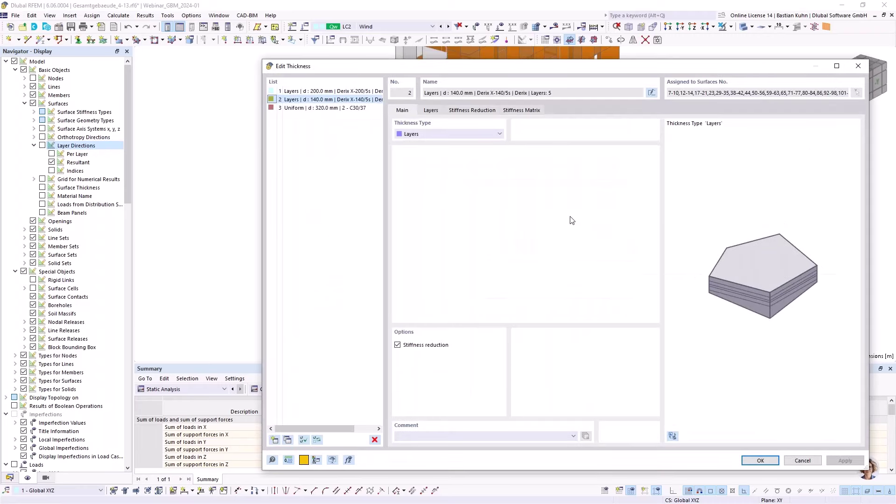
left_click(472, 110)
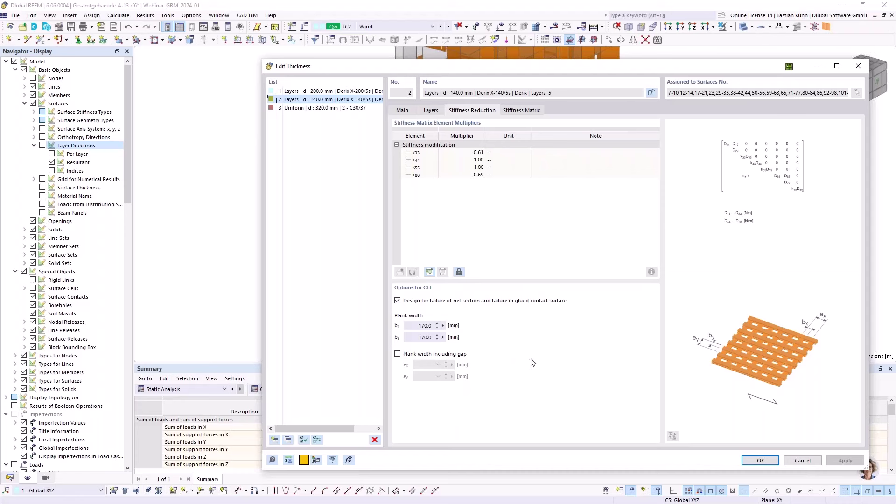
Open the thickness dialog's online manual in the browser and read through the Multilayer Surfaces Input chapter down to the materials section
left_click(273, 461)
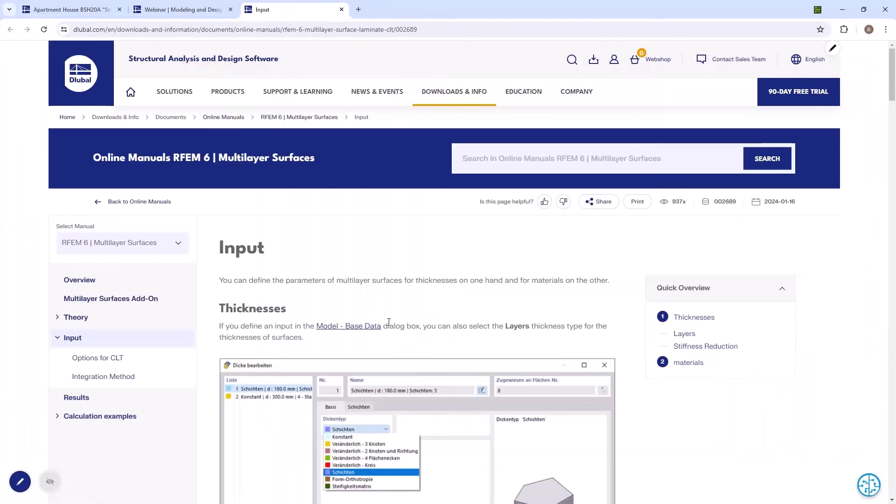
scroll(389, 322, "down", 6)
scroll(390, 324, "down", 6)
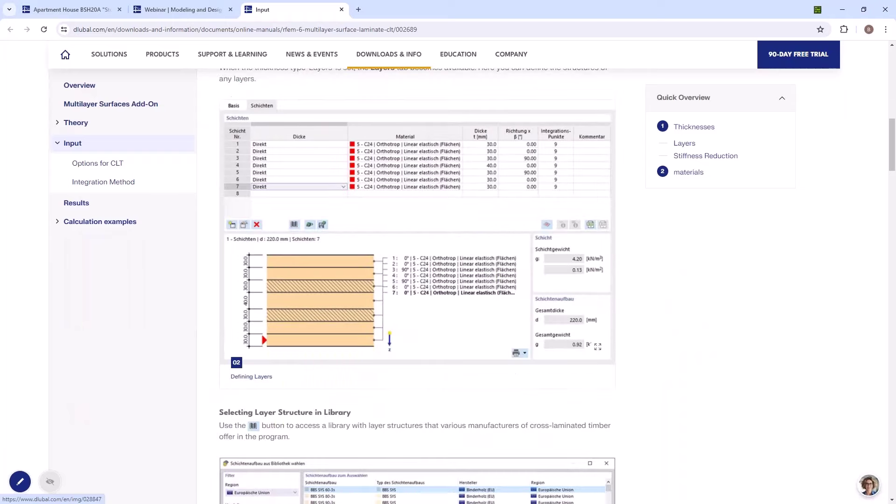
scroll(390, 324, "down", 5)
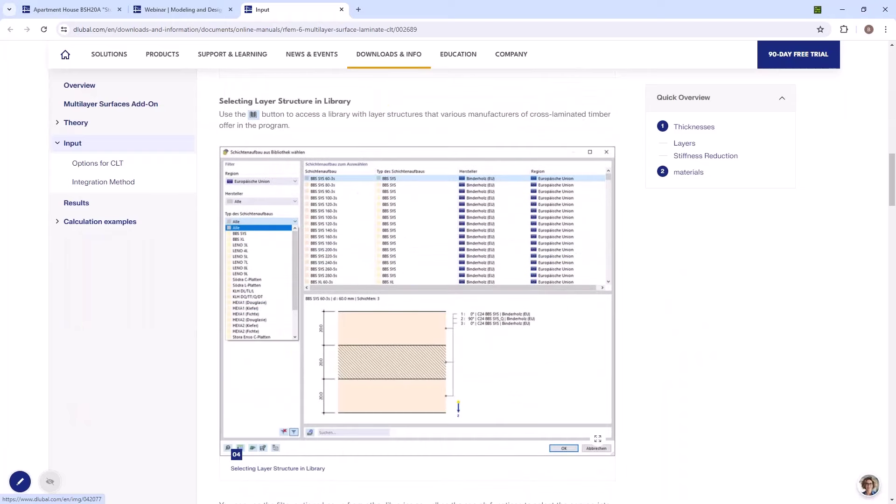
scroll(390, 324, "down", 20)
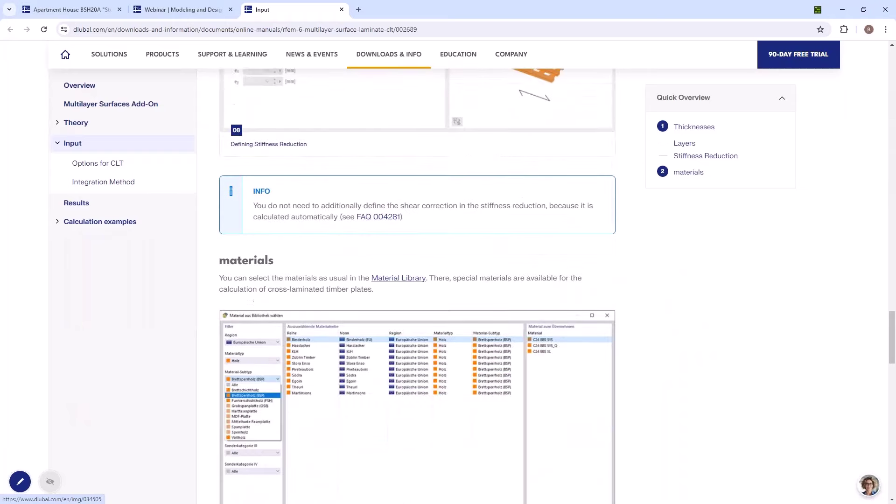
scroll(313, 307, "down", 20)
scroll(313, 307, "up", 20)
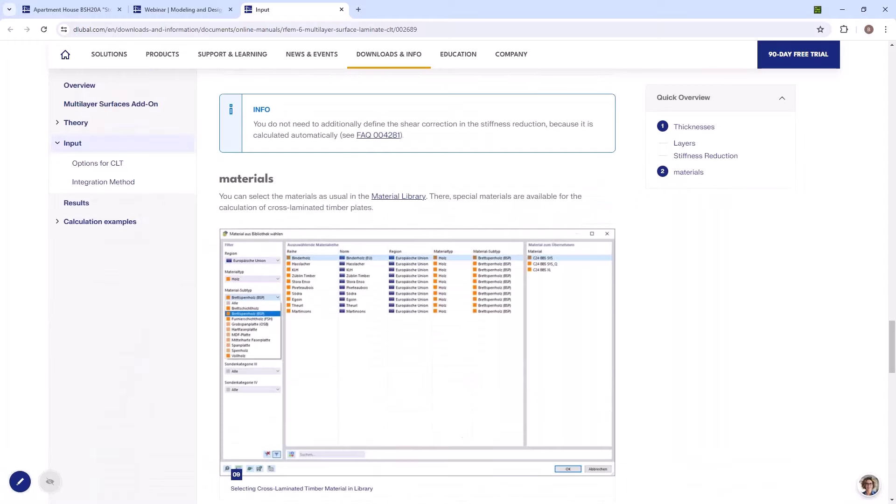
Open the manual's theory page on the calculation of multilayer surfaces and view the shear strain example
left_click(58, 123)
left_click(90, 162)
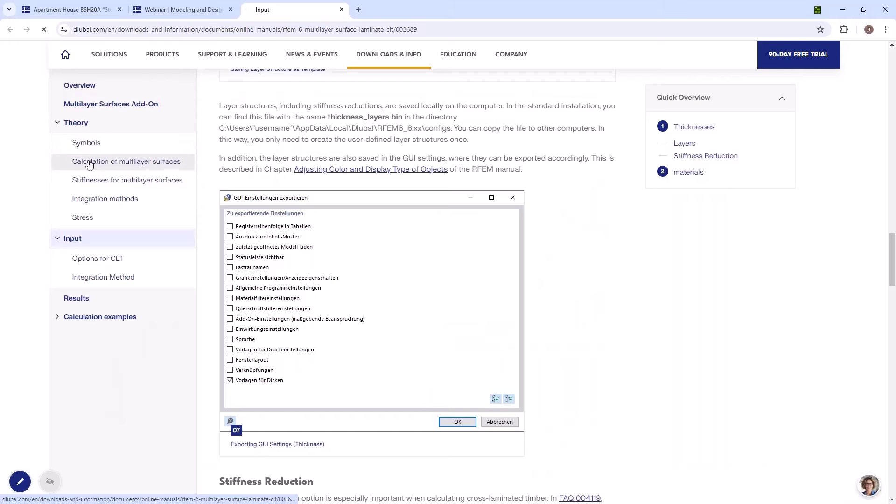
scroll(352, 241, "down", 10)
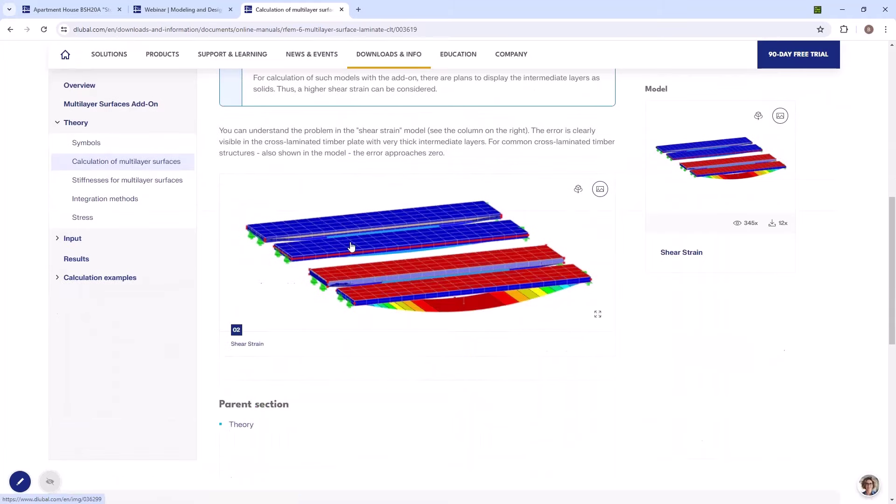
Read the manual's theory page on stiffnesses for multilayer surfaces, from the basic equations through to the recalculated shear stiffnesses
left_click(122, 180)
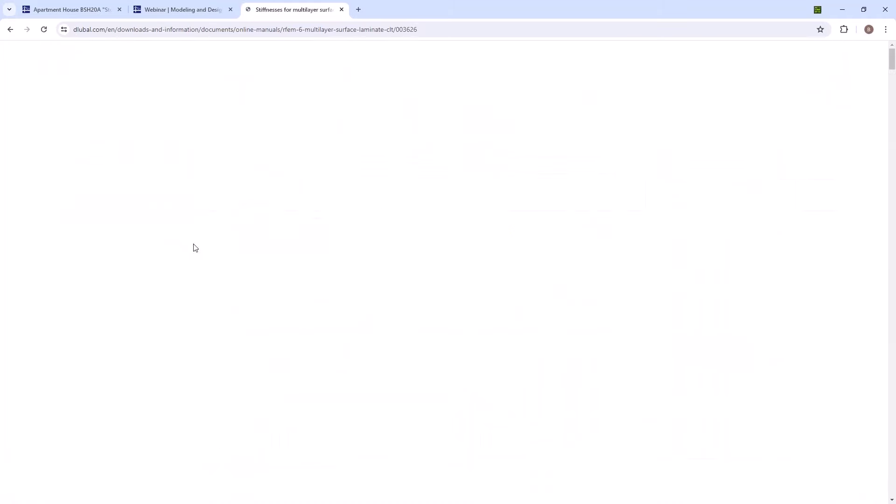
scroll(321, 269, "down", 20)
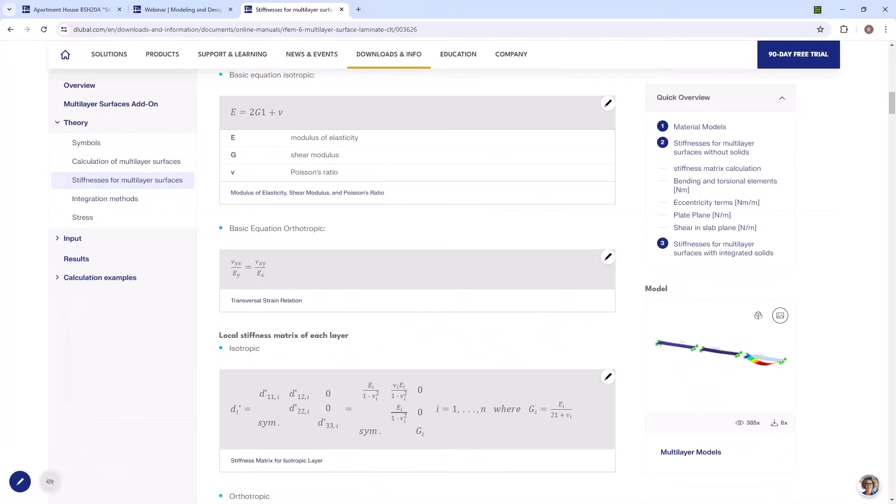
scroll(417, 286, "down", 20)
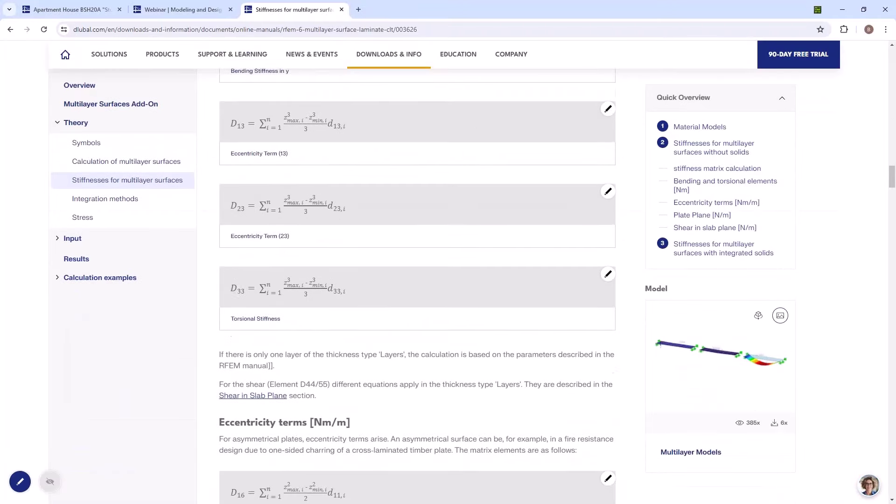
scroll(418, 286, "down", 20)
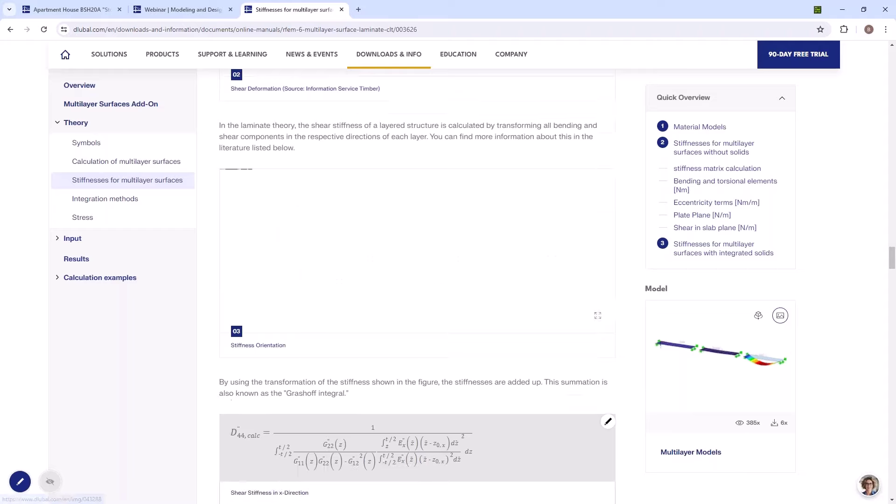
scroll(417, 287, "down", 20)
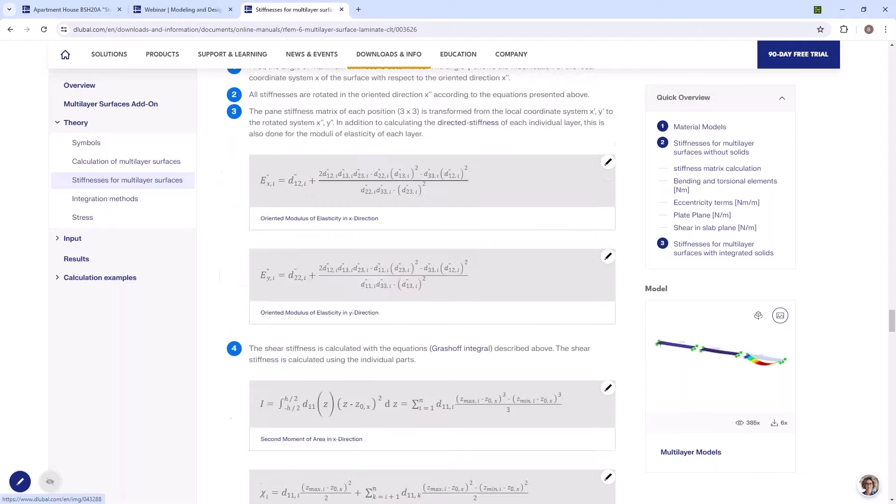
scroll(355, 279, "up", 8)
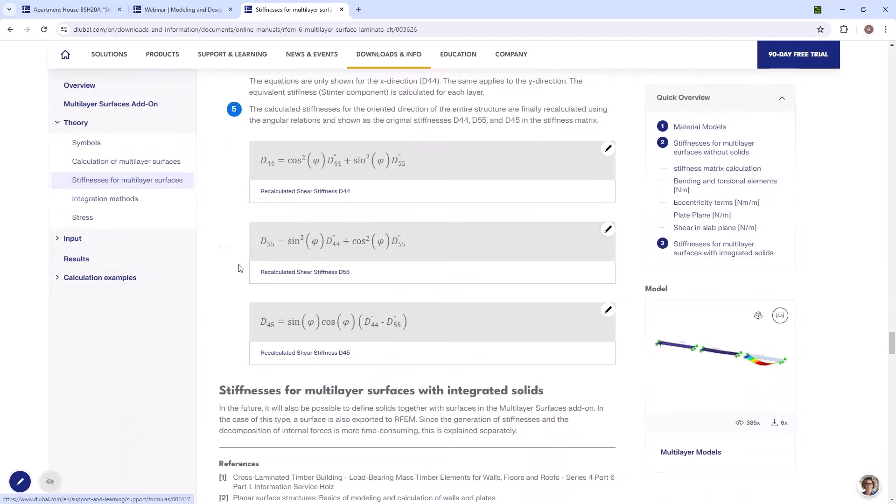
Review the shear strength failure mechanisms on the manual's Stress page, then return to the Edit Thickness dialog in RFEM
left_click(88, 217)
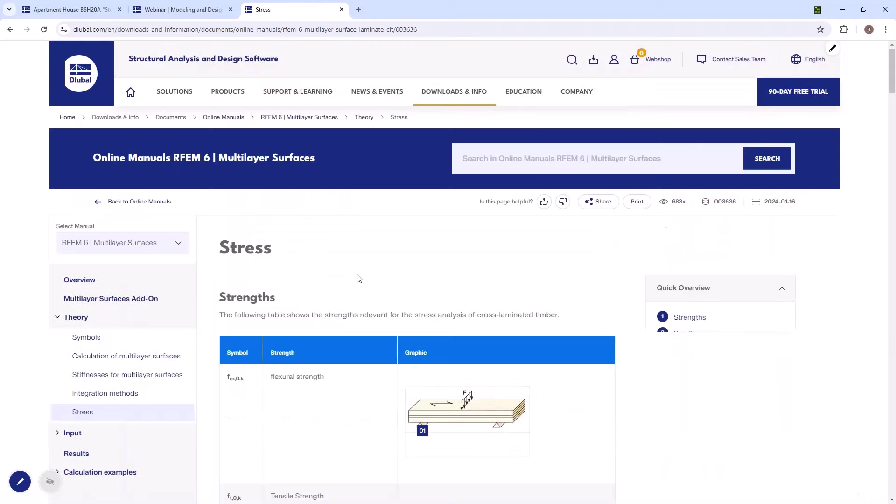
scroll(357, 278, "down", 20)
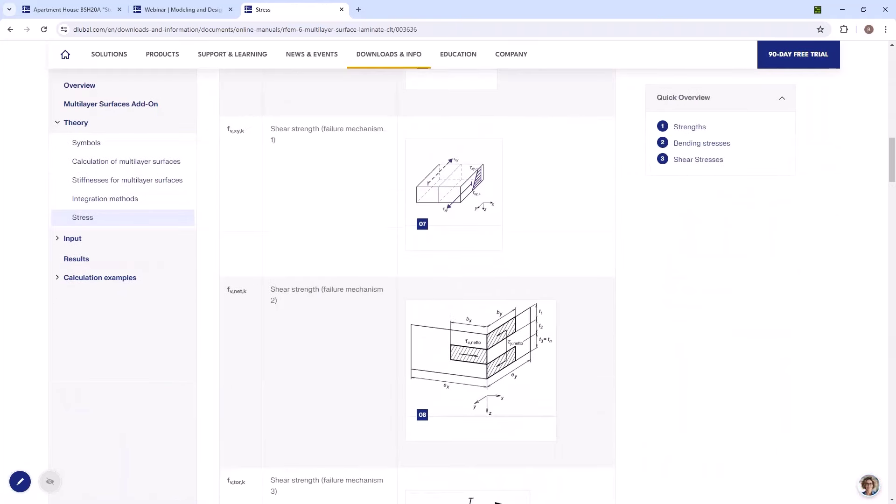
scroll(387, 319, "down", 3)
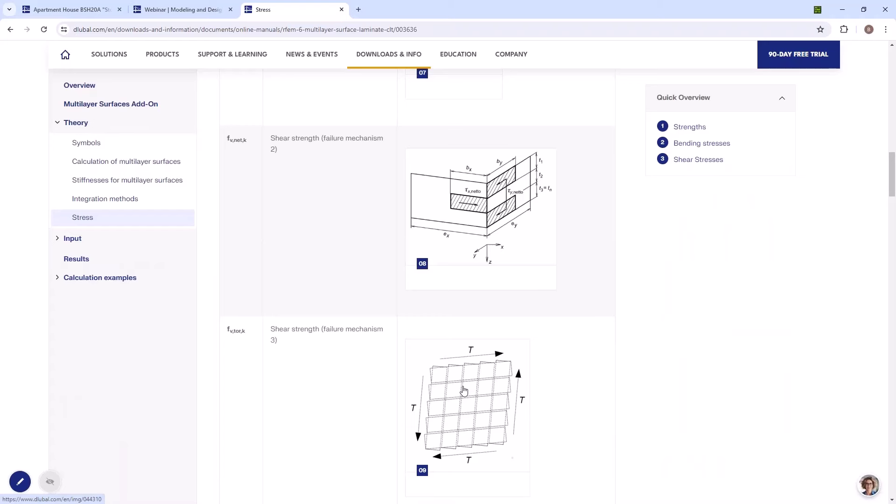
scroll(463, 391, "down", 6)
scroll(439, 180, "up", 3)
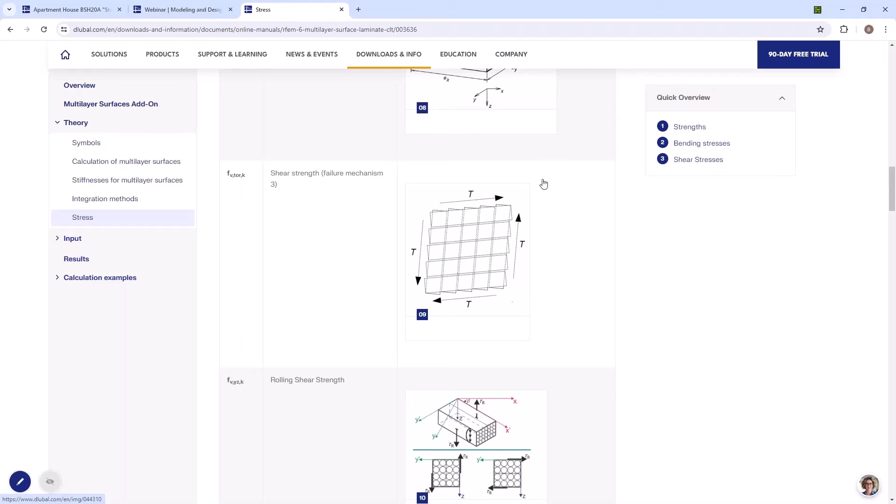
left_click(843, 9)
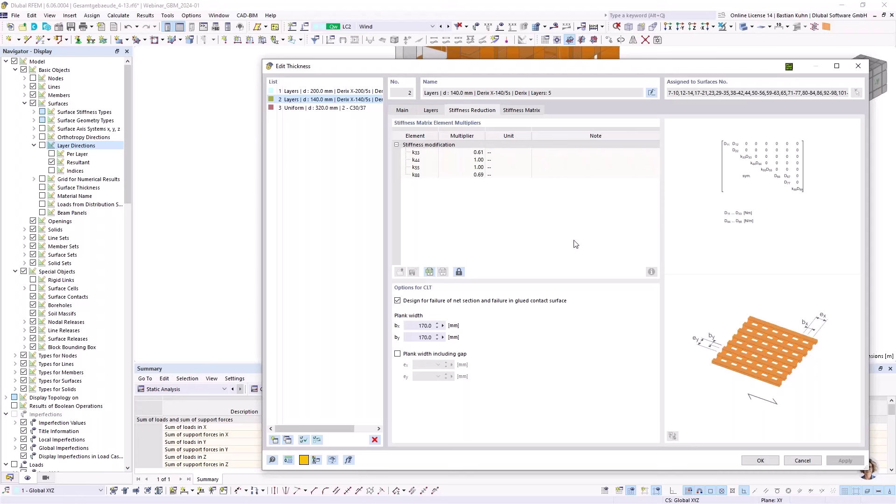
Check the k88 stiffness multiplier of the 140 mm Derix thickness, then close the thickness and surface dialogs
left_click(473, 175)
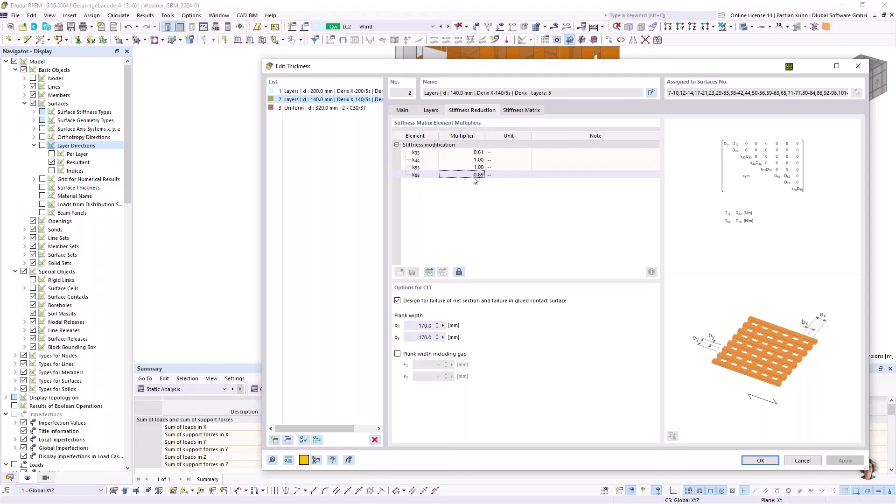
left_click(864, 69)
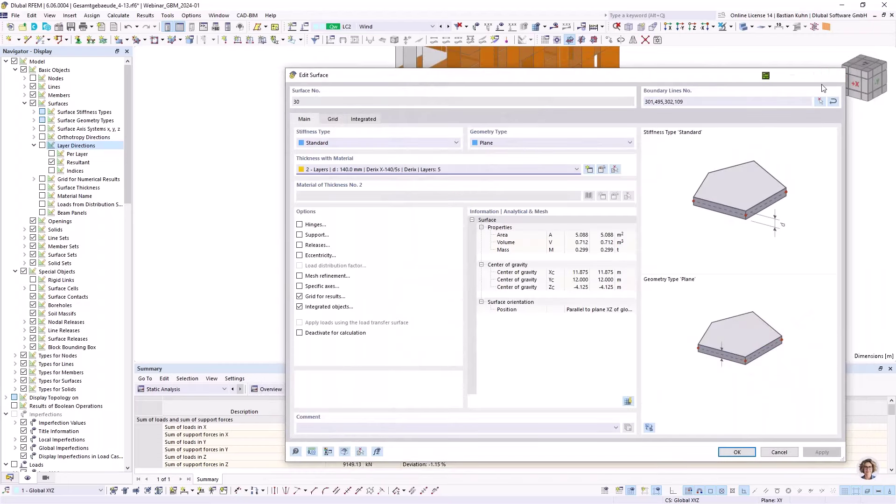
left_click(835, 75)
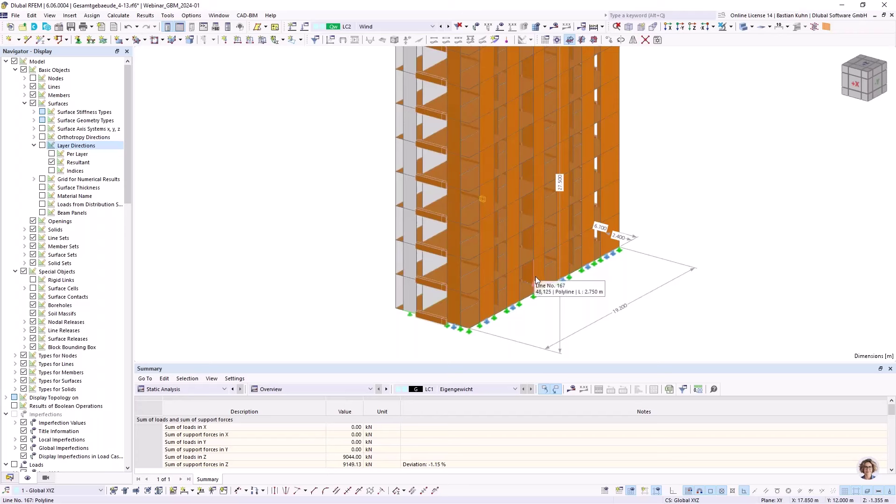
Show the LC2 wind loads on the whole building, then hide them again
scroll(480, 210, "down", 3)
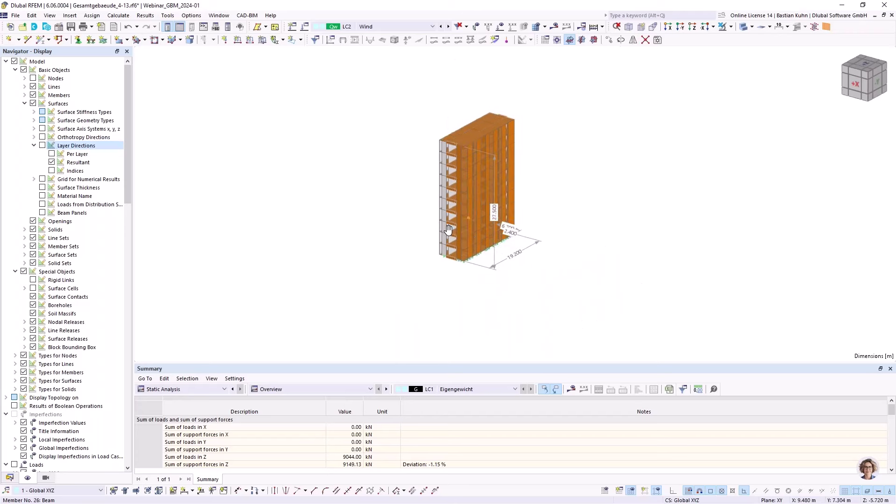
middle_click_drag(448, 230, 486, 223, "ctrl")
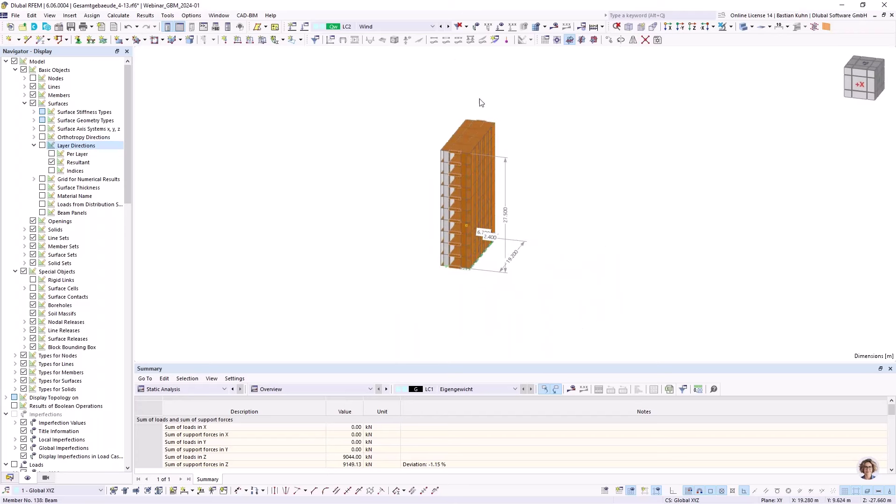
left_click(501, 27)
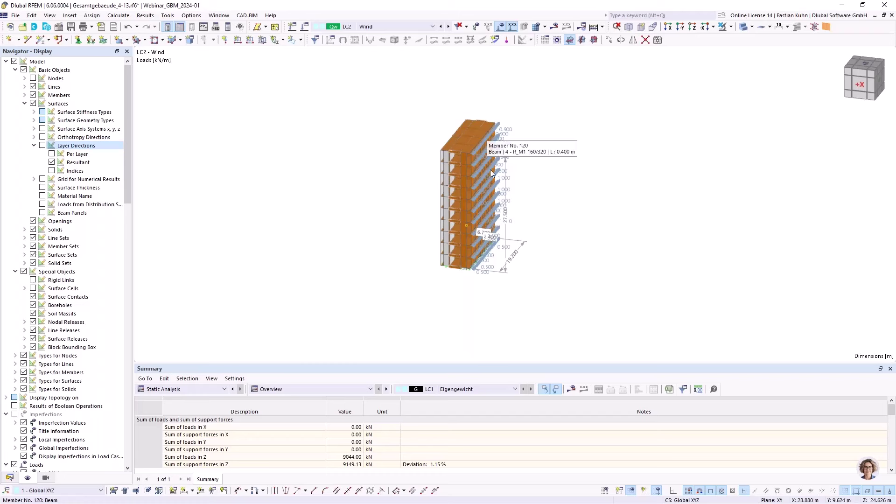
left_click(500, 27)
Switch to the results of load case LC1 Eigengewicht and inspect the deformations and support reactions at the building's base
scroll(447, 169, "up", 4)
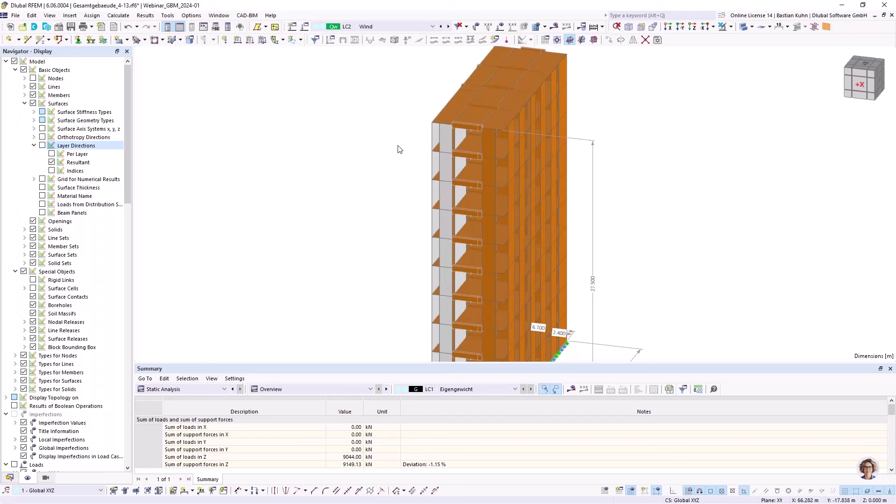
scroll(498, 172, "down", 3)
middle_click_drag(498, 171, 394, 180)
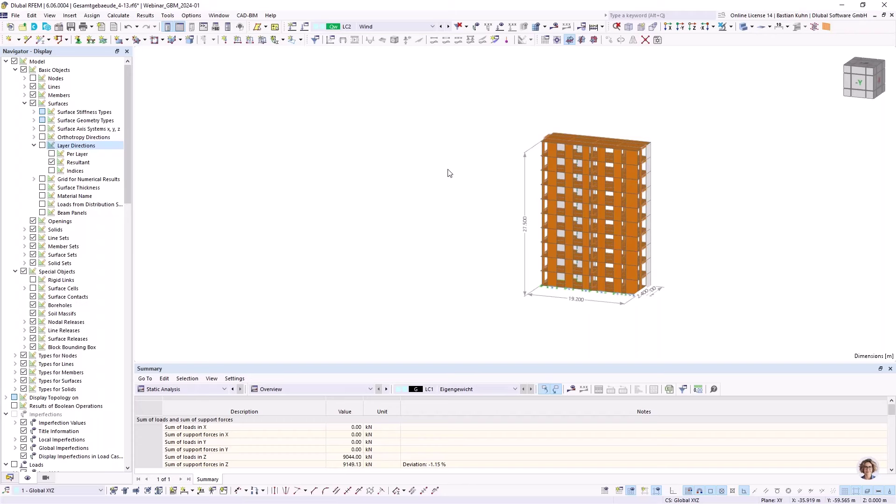
scroll(604, 146, "up", 3)
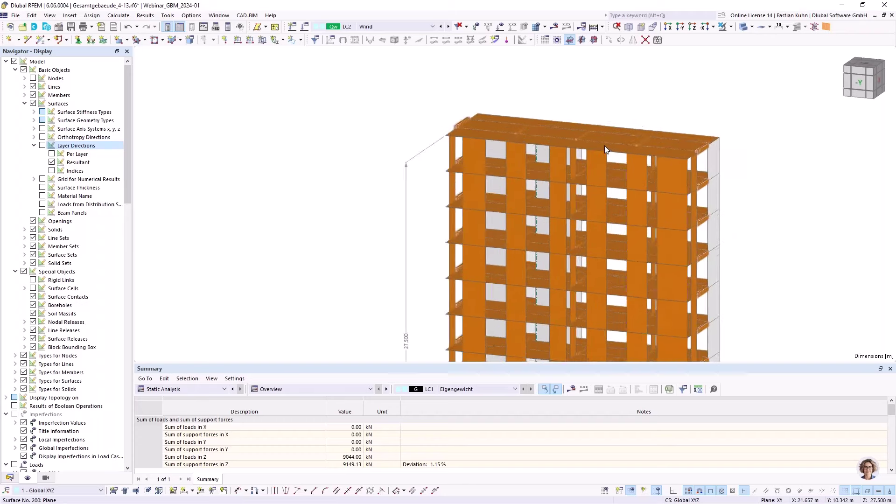
scroll(513, 112, "down", 2)
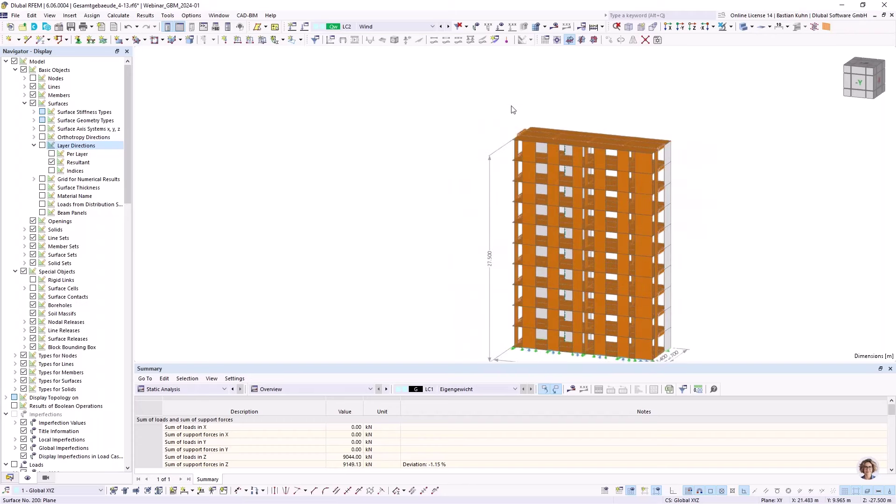
left_click(419, 28)
left_click(415, 37)
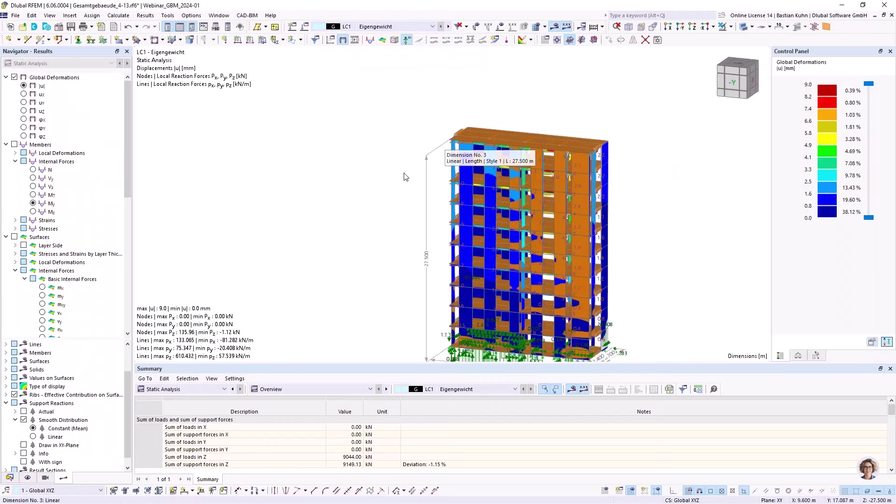
middle_click_drag(406, 199, 593, 195)
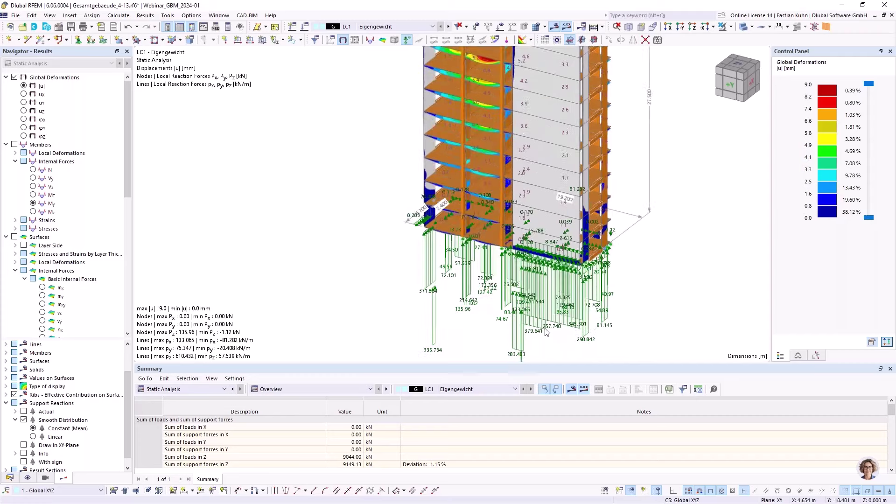
scroll(546, 331, "up", 3)
scroll(546, 331, "up", 2)
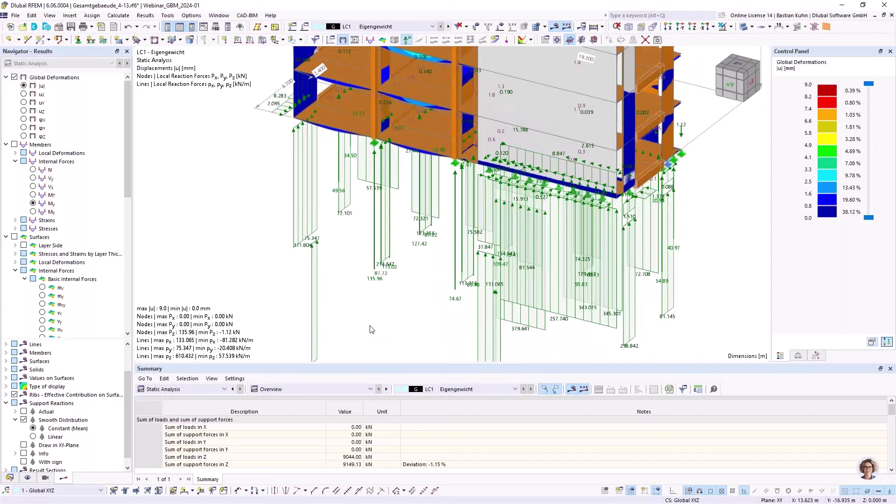
Capture an image of the support reactions view in Snagit, then return to RFEM
key("Print")
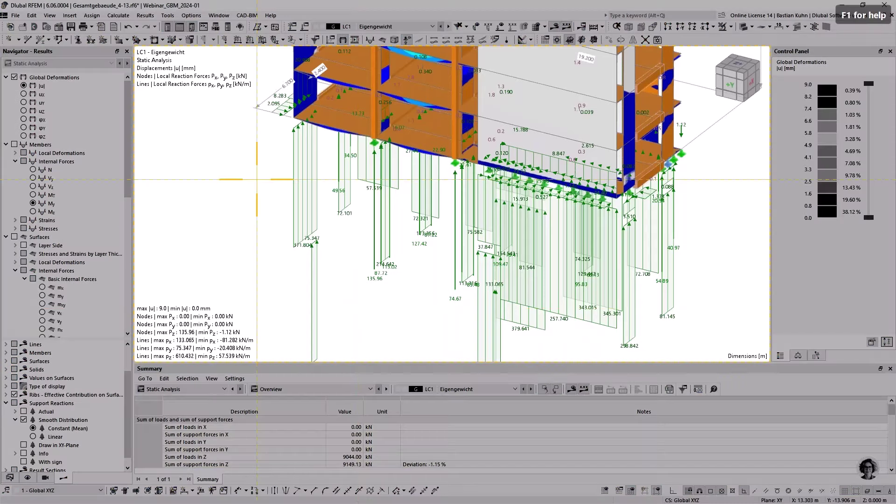
left_click(256, 84)
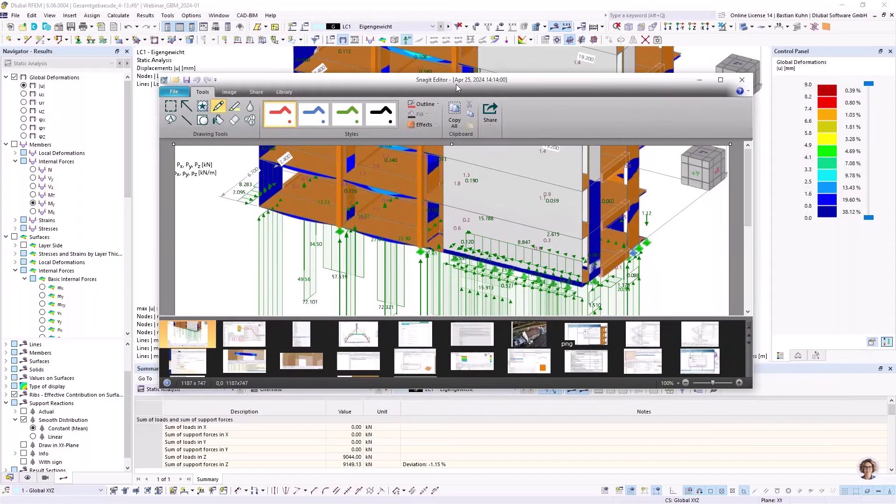
left_click_drag(455, 84, 470, 68)
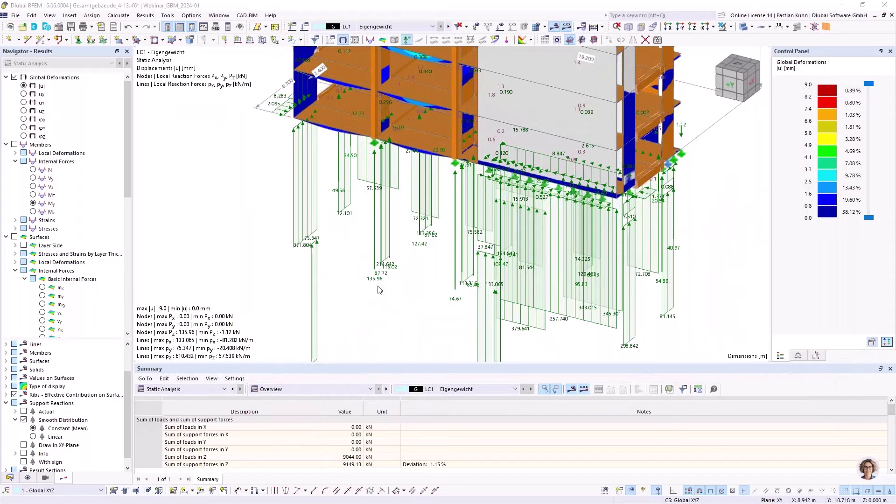
Hide the results and examine the whole building model from its different sides
scroll(377, 279, "down", 5)
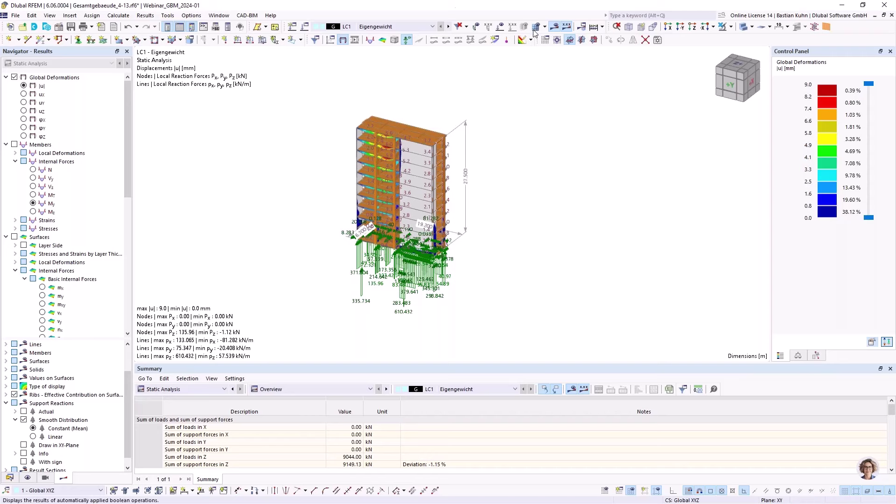
left_click(549, 28)
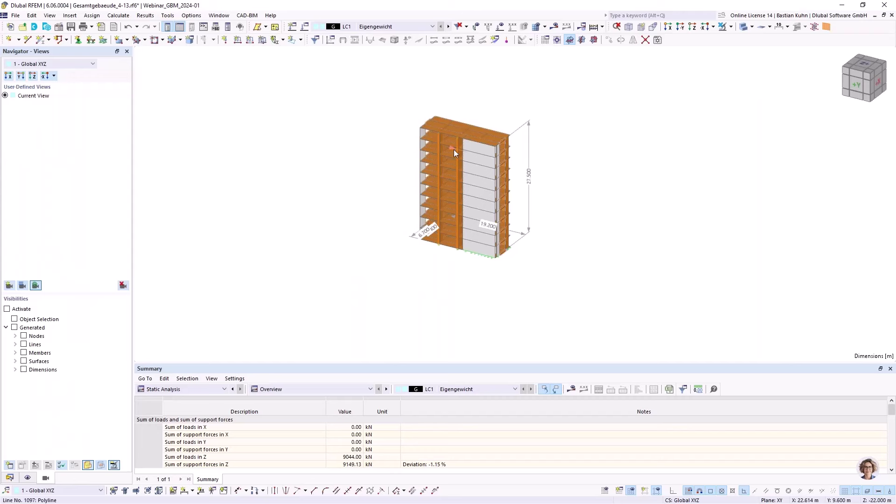
middle_click_drag(551, 205, 549, 209)
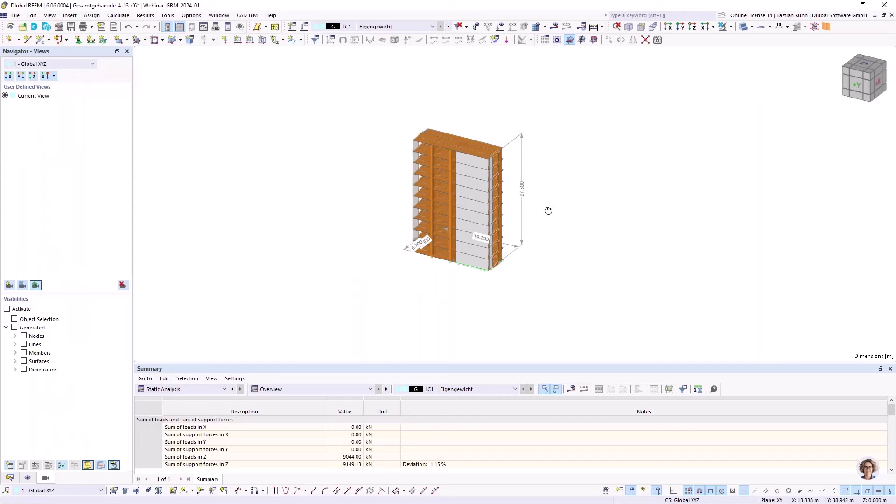
middle_click_drag(423, 220, 313, 202, "ctrl")
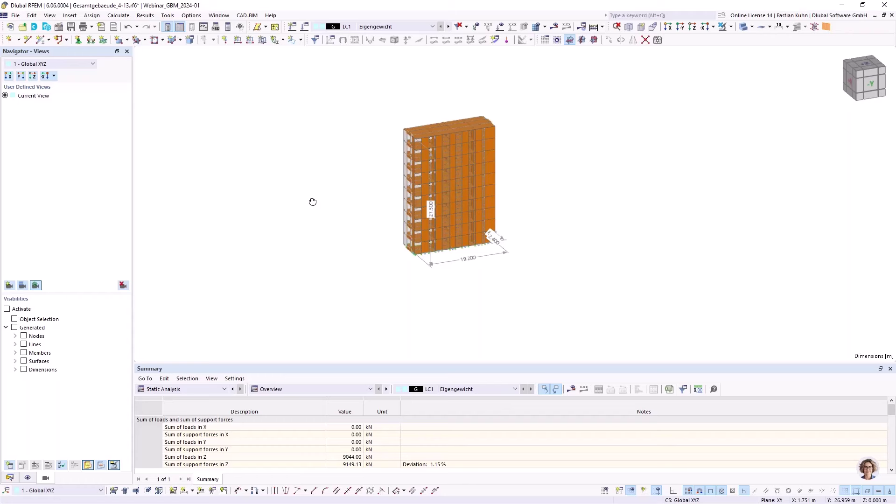
scroll(458, 148, "up", 3)
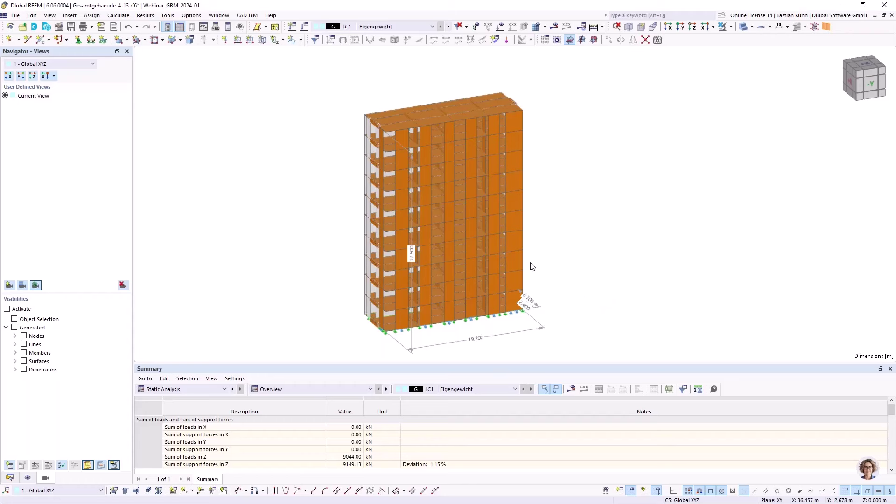
middle_click_drag(465, 260, 413, 278, "ctrl")
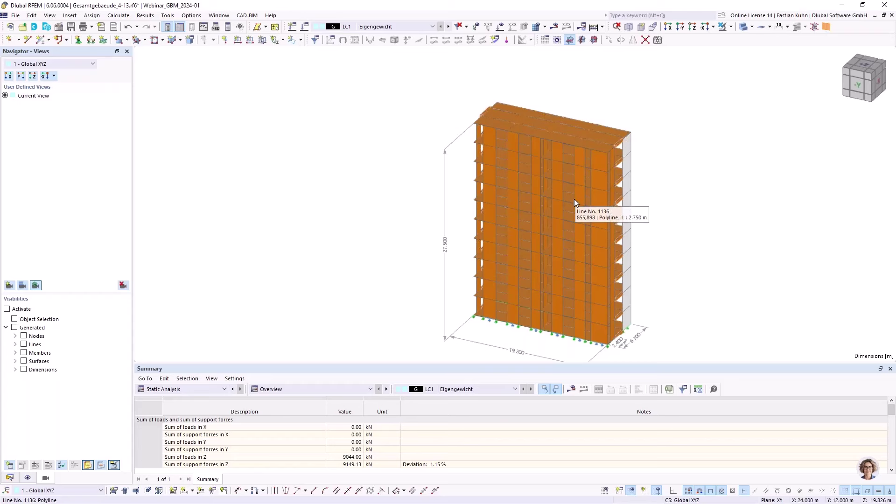
Activate the Building Model add-on in the model's base data
left_click(60, 28)
left_click(296, 76)
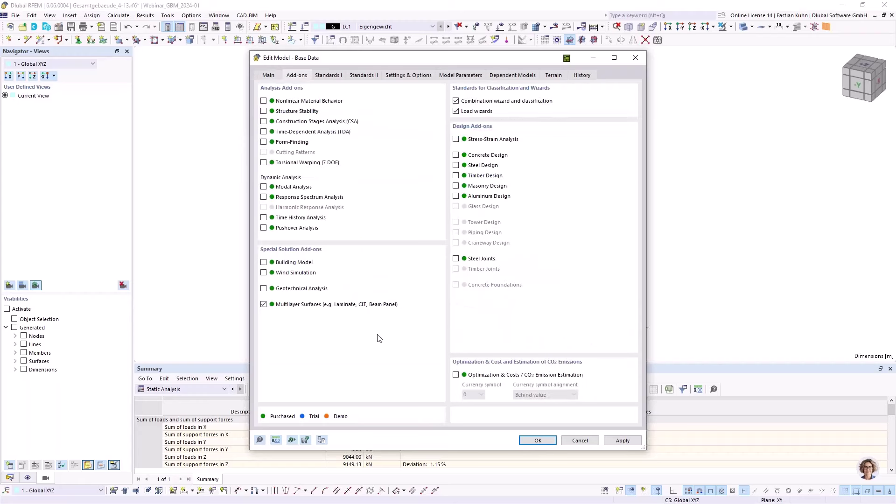
left_click(264, 263)
left_click(536, 440)
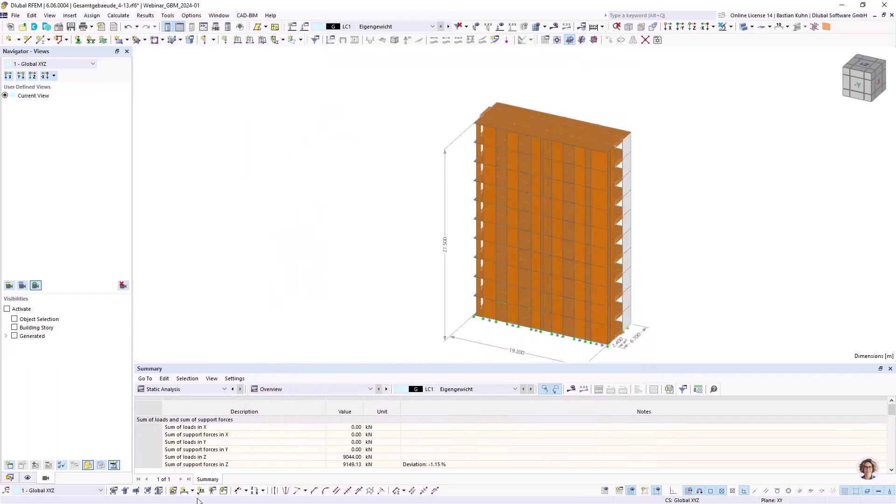
Display the structure's Building Model table with the building stories and enlarge the table area
left_click(267, 390)
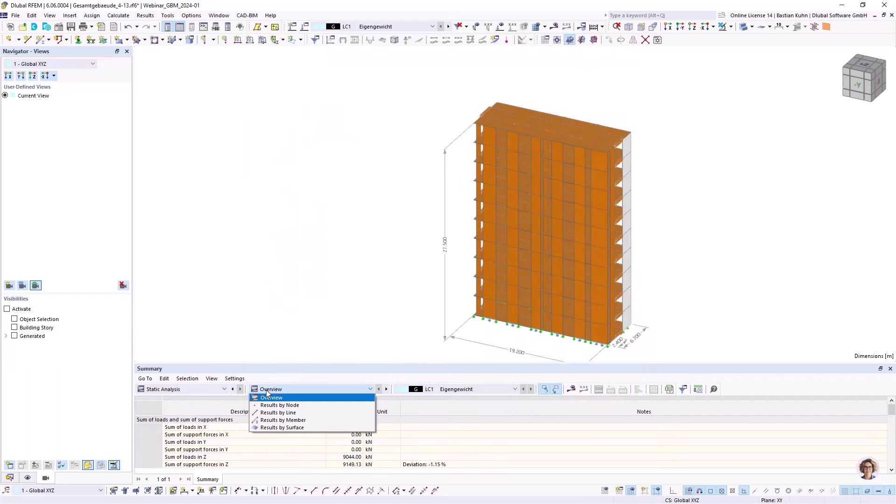
left_click(208, 392)
left_click(208, 398)
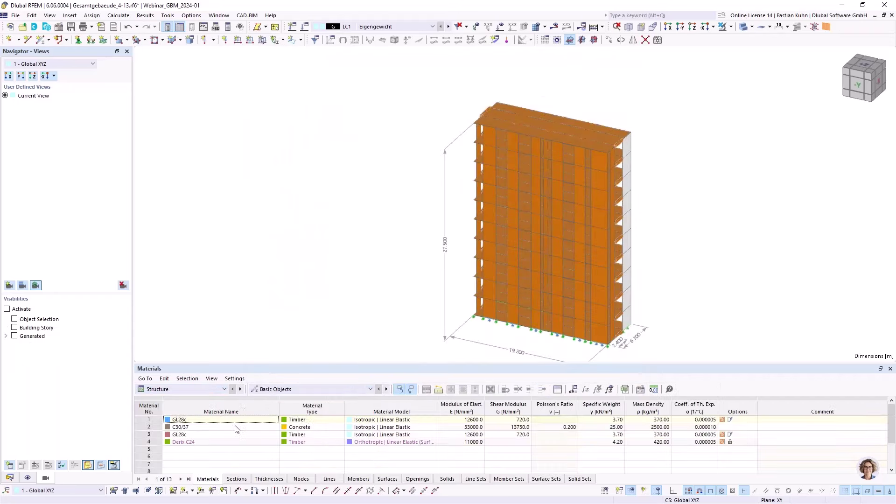
left_click(312, 390)
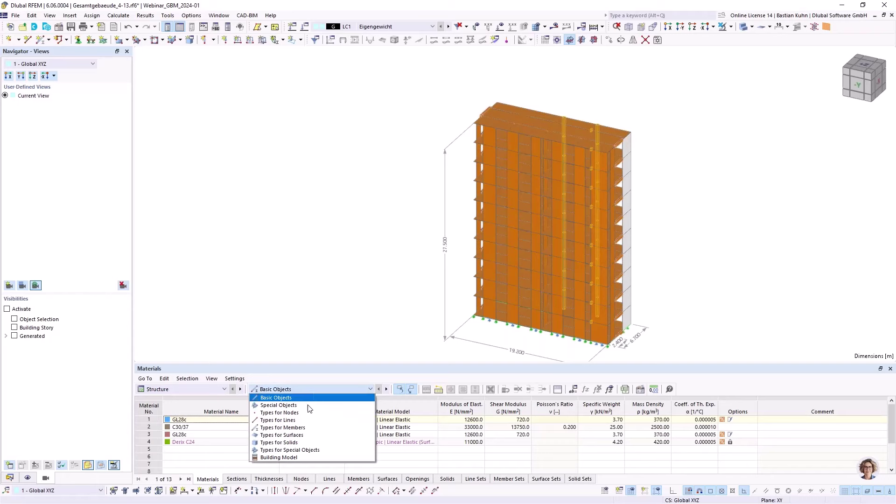
left_click(300, 458)
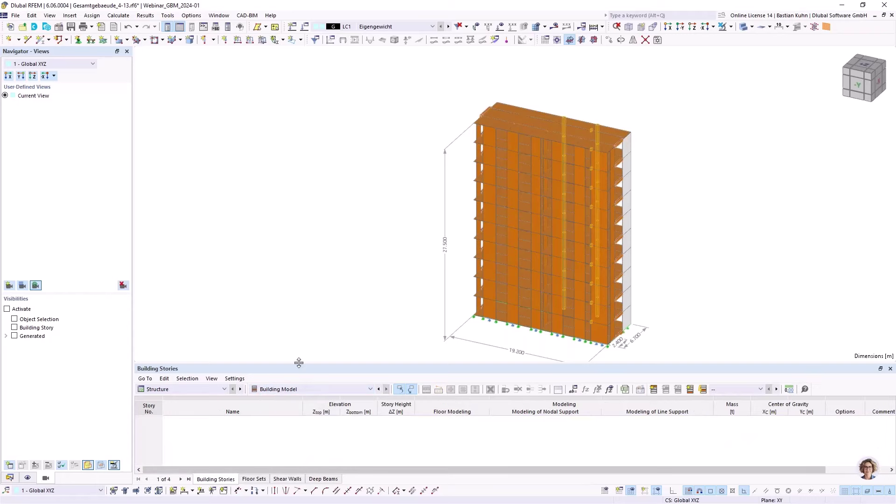
left_click_drag(299, 363, 313, 223)
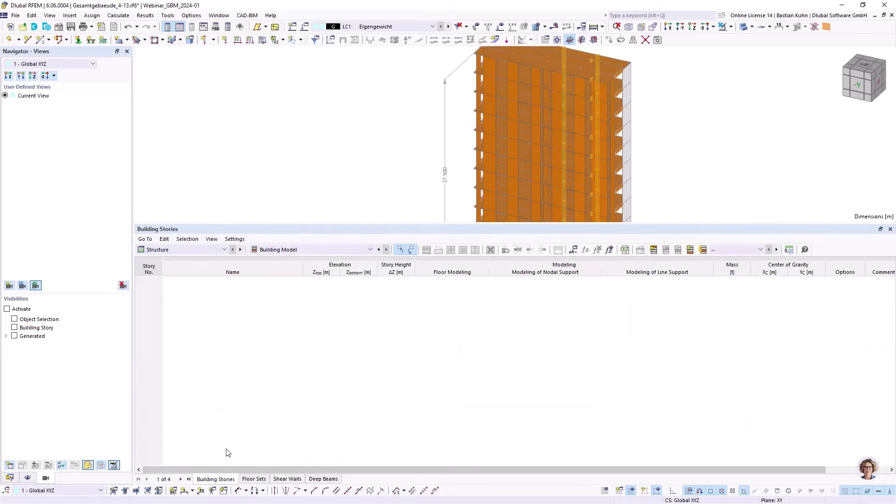
Look through the Floor Sets, Shear Walls and Deep Beams tables, then return to the Building Stories table
left_click(251, 479)
left_click(284, 480)
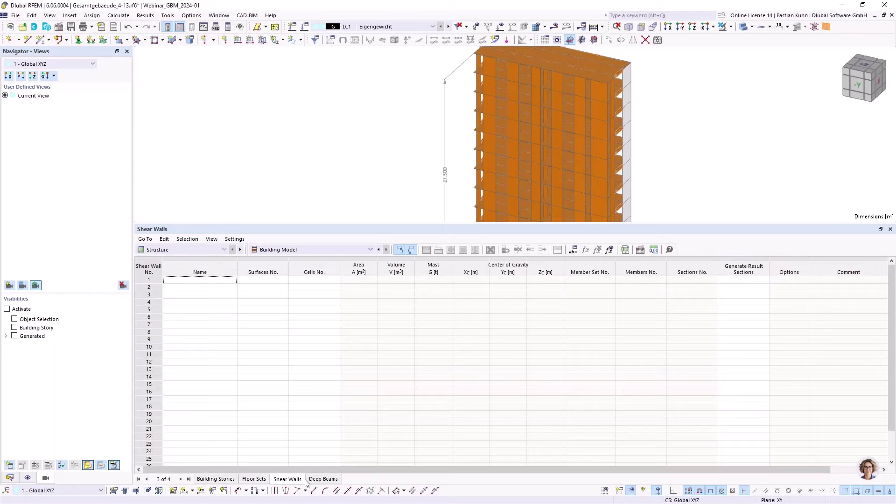
left_click(319, 480)
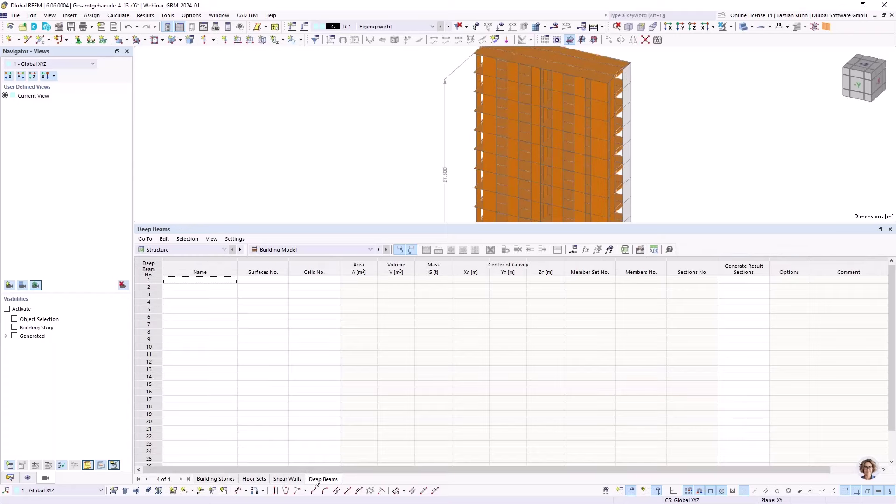
left_click(224, 482)
Expand the Building Model entries in the model's data tree and shrink the table area to enlarge the model view
left_click(10, 477)
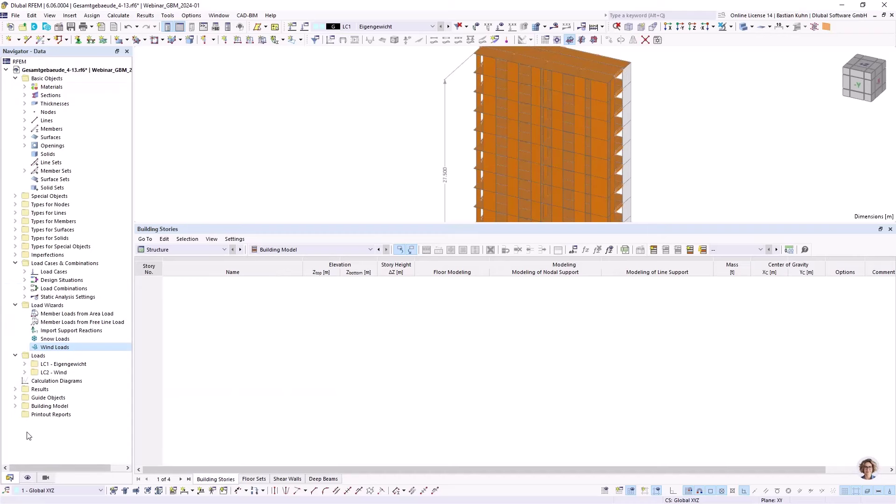
left_click(15, 406)
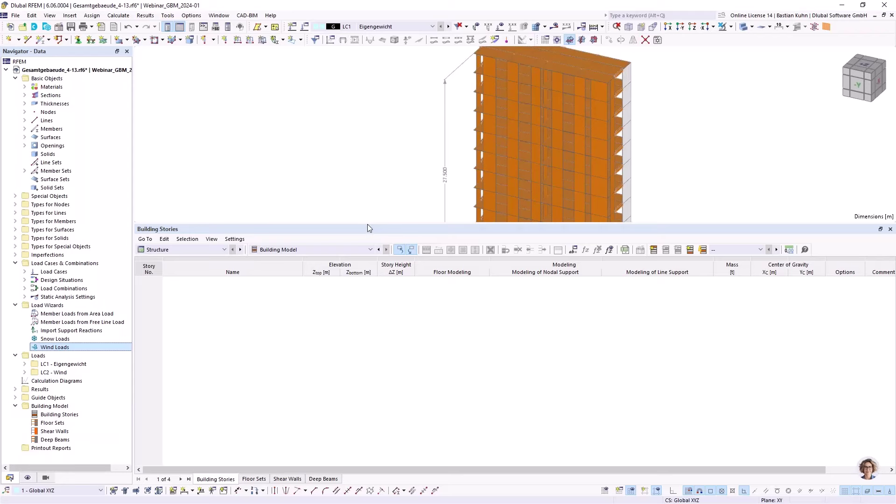
left_click_drag(368, 228, 327, 408)
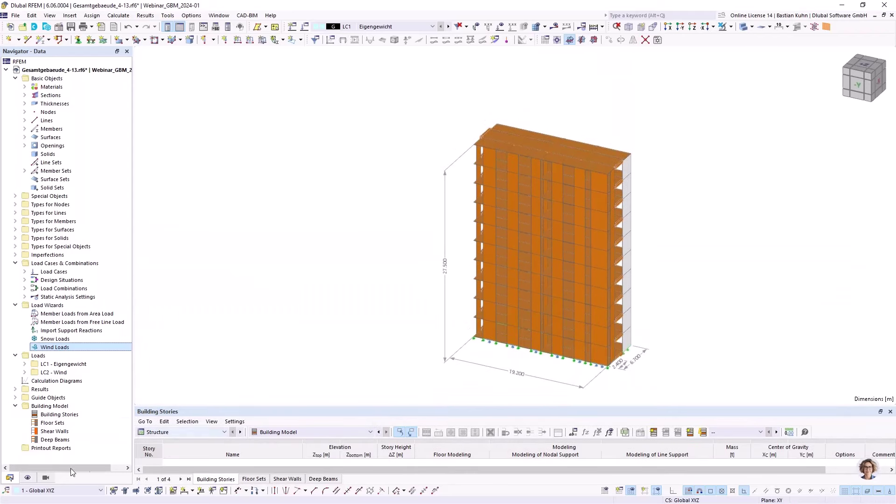
Create a new building story, display the model preview in its dialog and set the floor modeling to Rigid Diaphragm
right_click(58, 414)
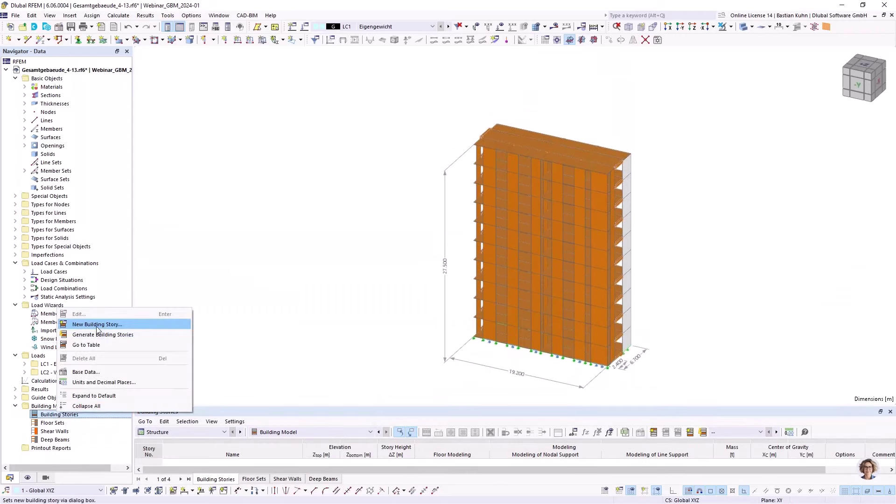
left_click(97, 324)
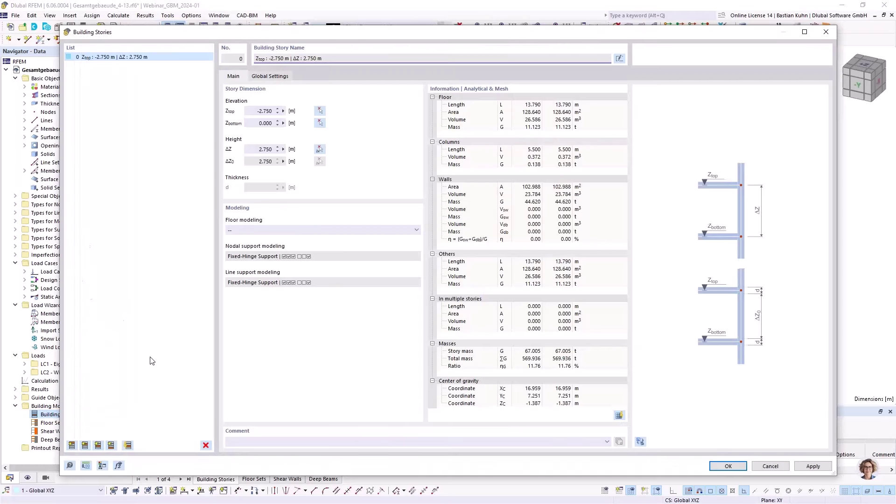
left_click(641, 442)
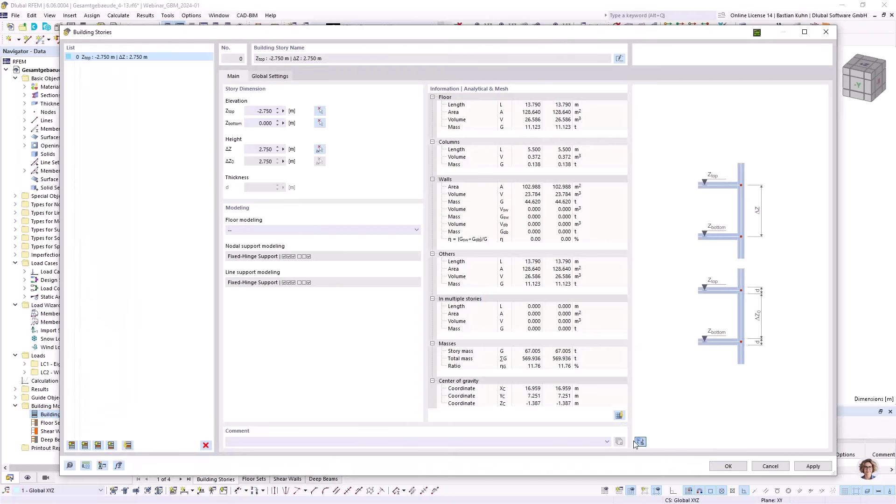
left_click(386, 230)
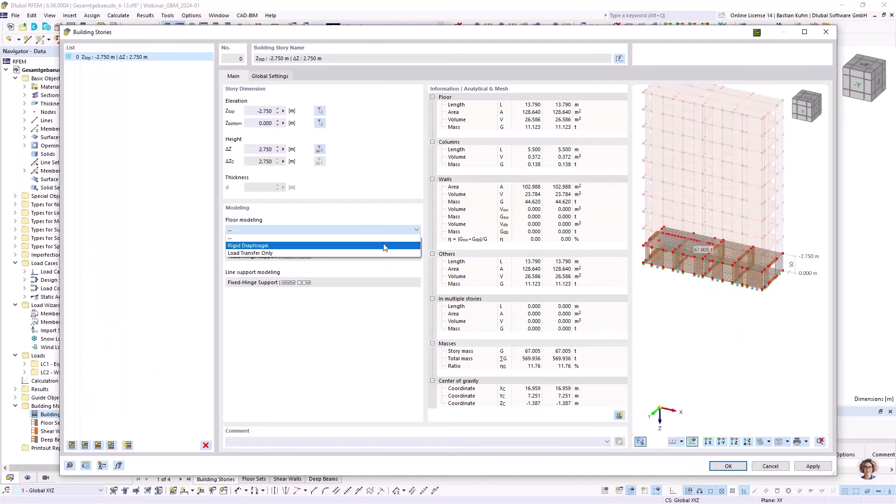
left_click(384, 246)
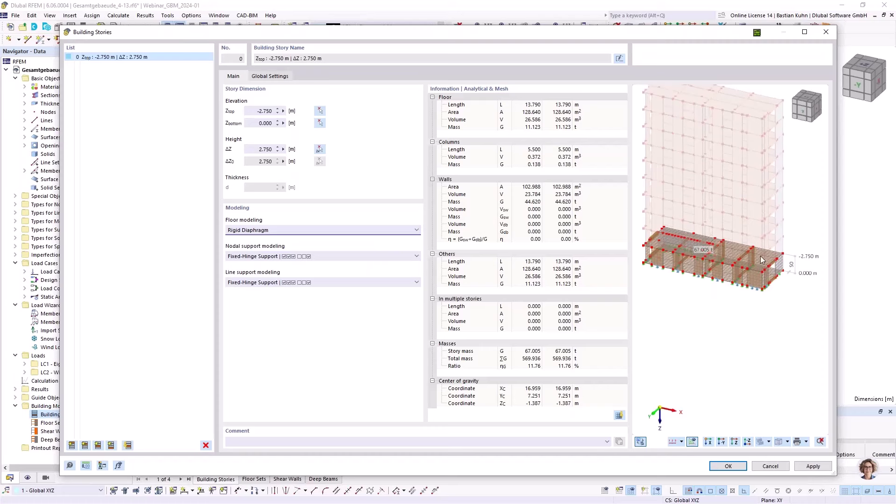
Examine the lowest story's top and bottom elevations, its masses and its structure from several angles in the preview
scroll(709, 254, "up", 3)
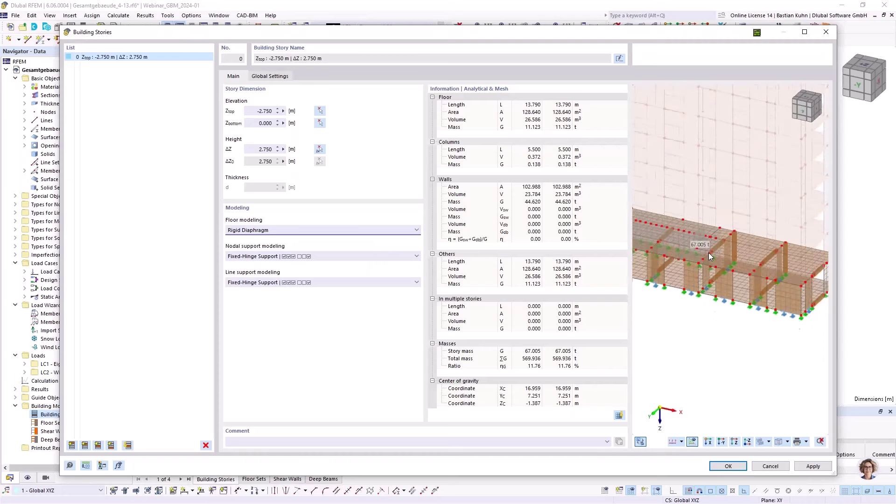
middle_click_drag(710, 256, 695, 280)
scroll(704, 284, "up", 1)
left_click_drag(260, 120, 278, 120)
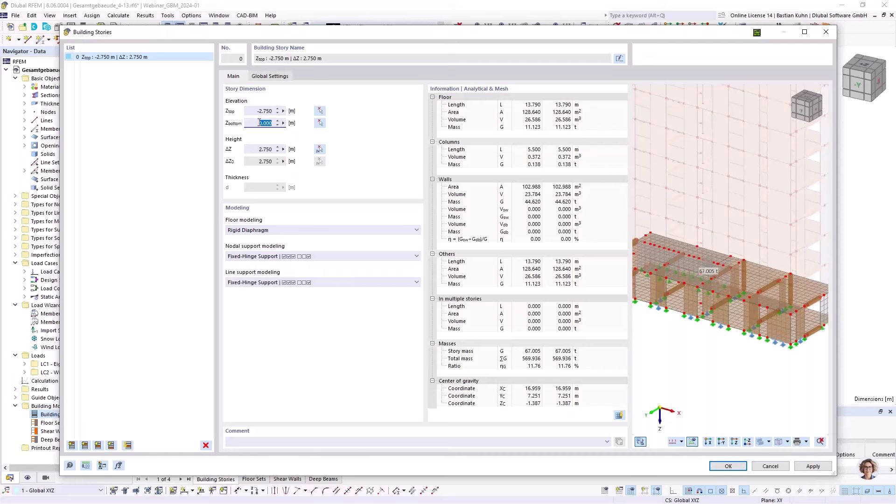
key("shift+Tab")
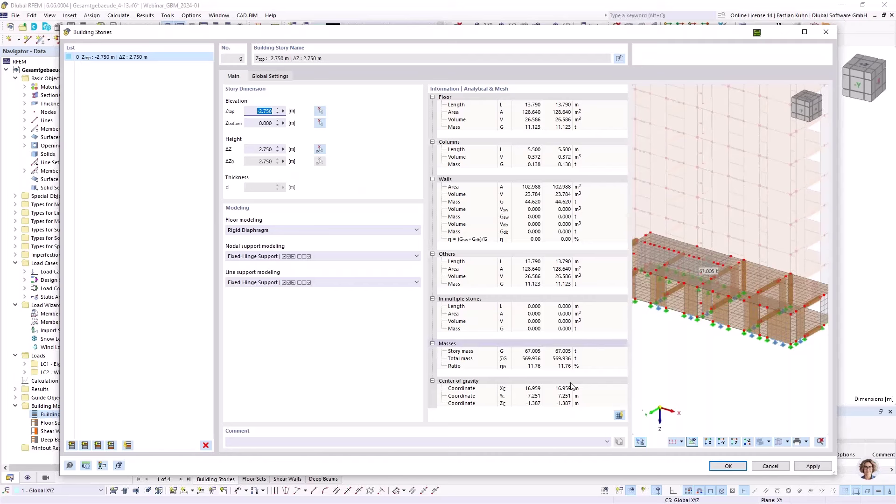
scroll(710, 277, "up", 5)
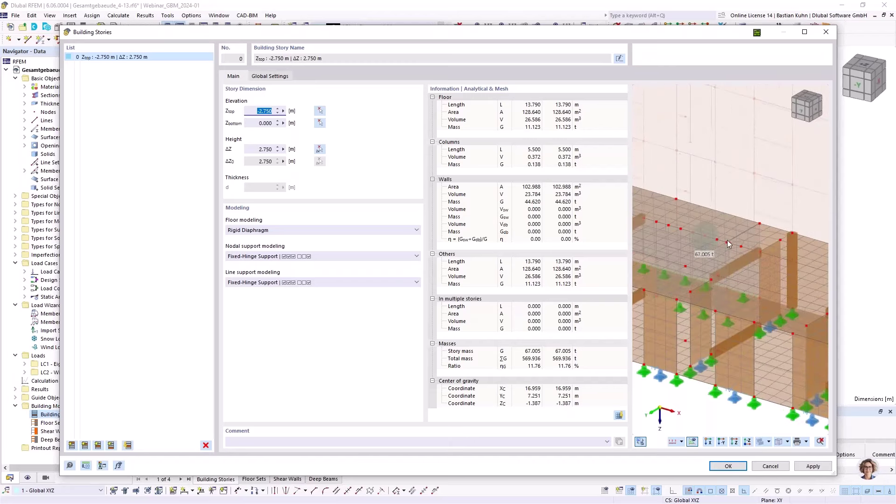
scroll(694, 234, "down", 6)
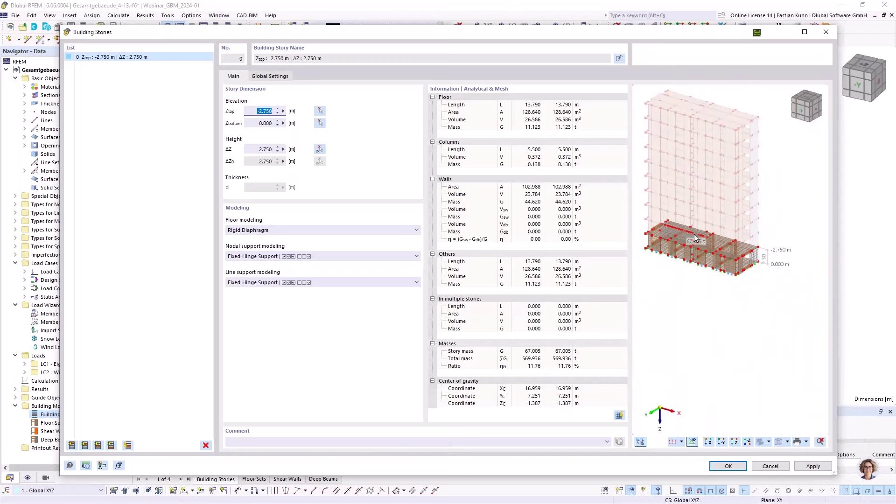
middle_click_drag(704, 256, 680, 295, "ctrl")
scroll(715, 251, "up", 5)
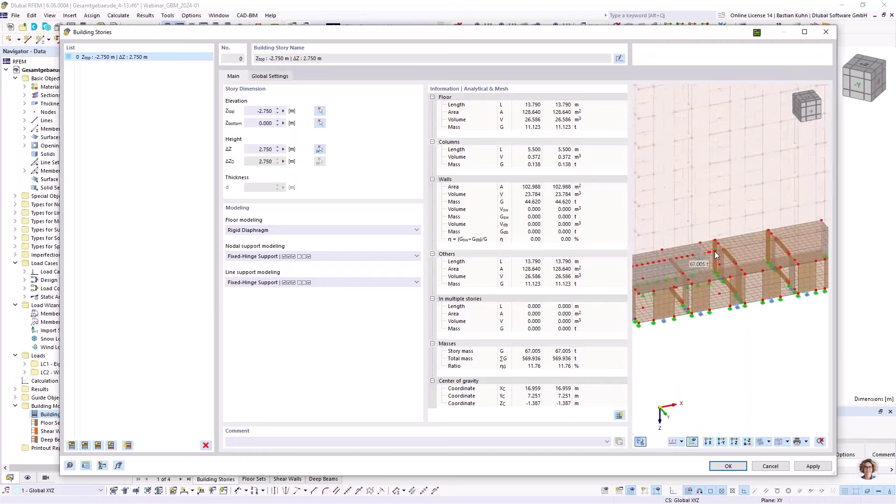
middle_click_drag(777, 259, 780, 251, "ctrl")
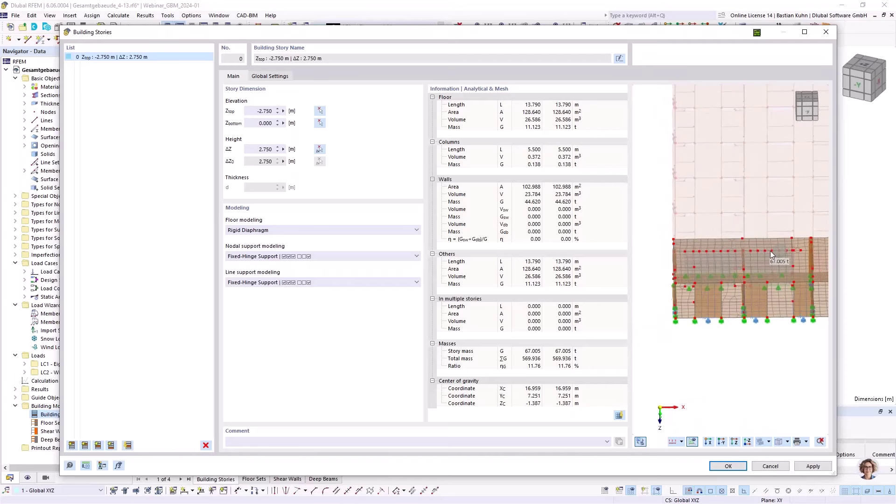
scroll(770, 251, "down", 3)
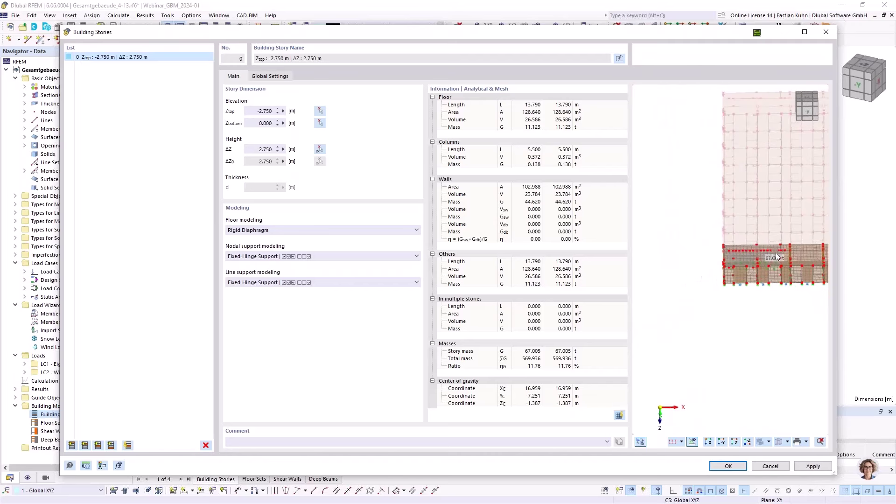
middle_click_drag(777, 253, 696, 256, "ctrl")
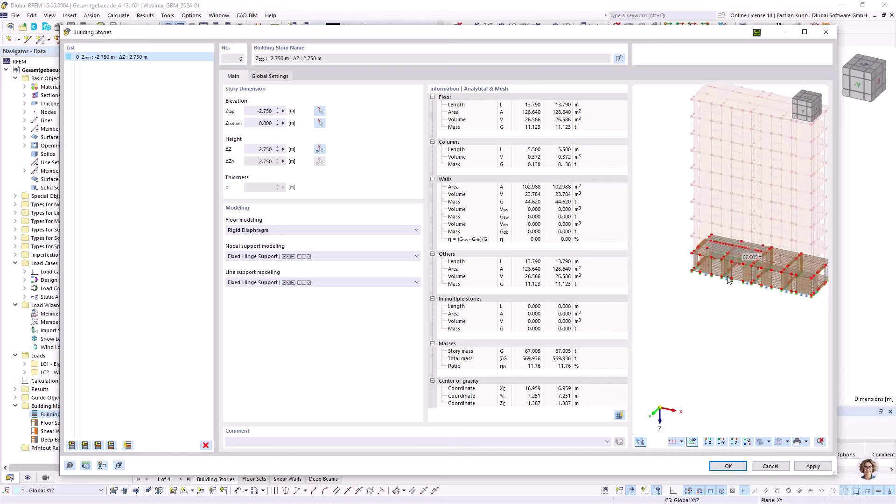
middle_click_drag(751, 256, 710, 255)
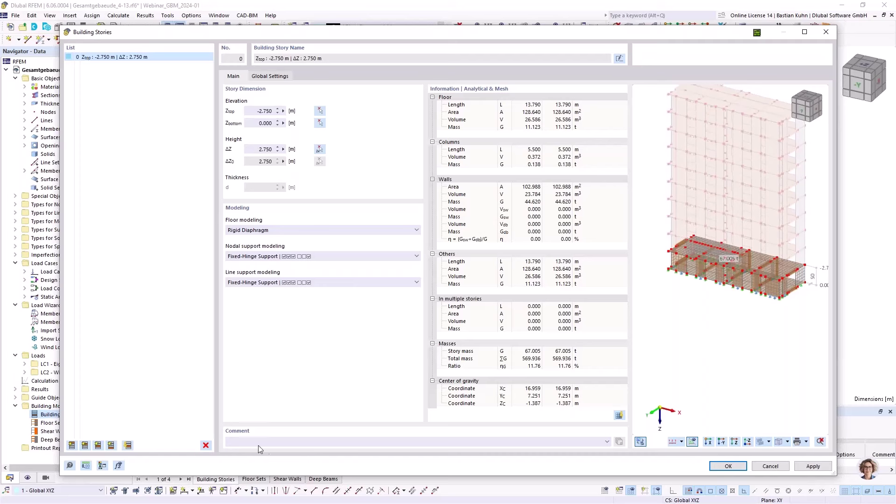
Add stories 1 to 9 above the lowest one, each 2.750 m high, up to the top elevation of -27.500 m
left_click(85, 445)
left_click(85, 445)
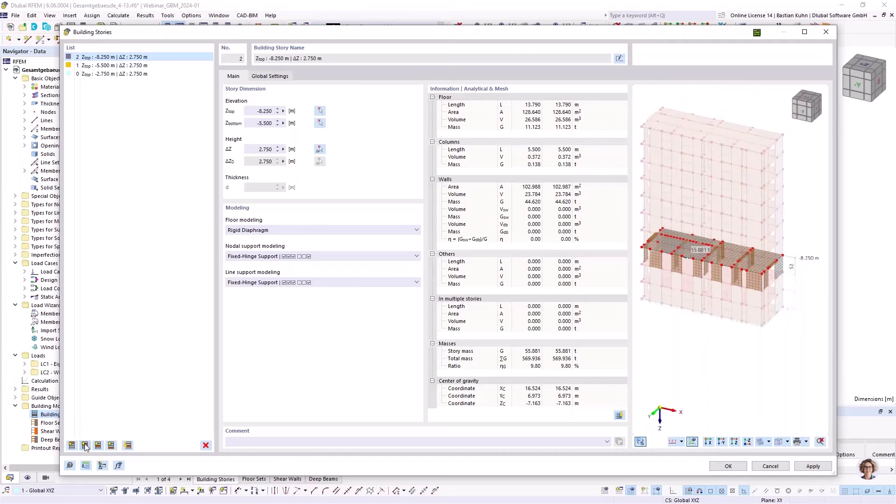
left_click(85, 445)
left_click(85, 445)
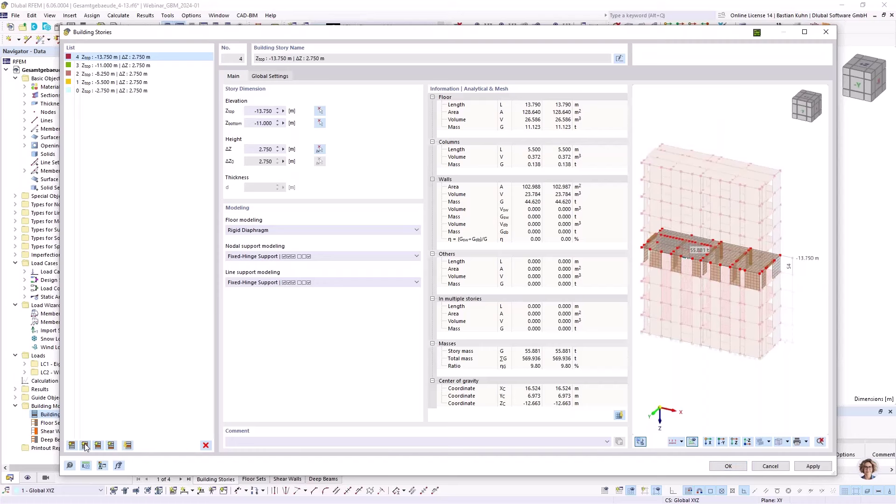
left_click(85, 445)
left_click(84, 446)
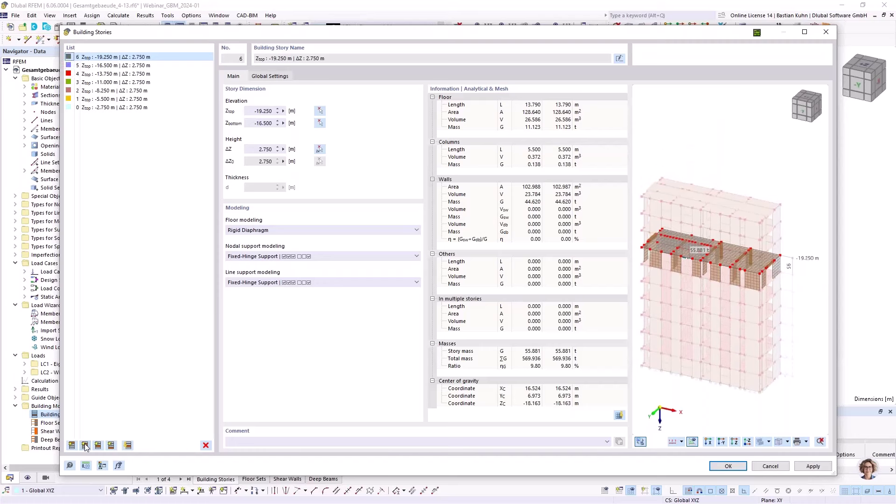
left_click(85, 446)
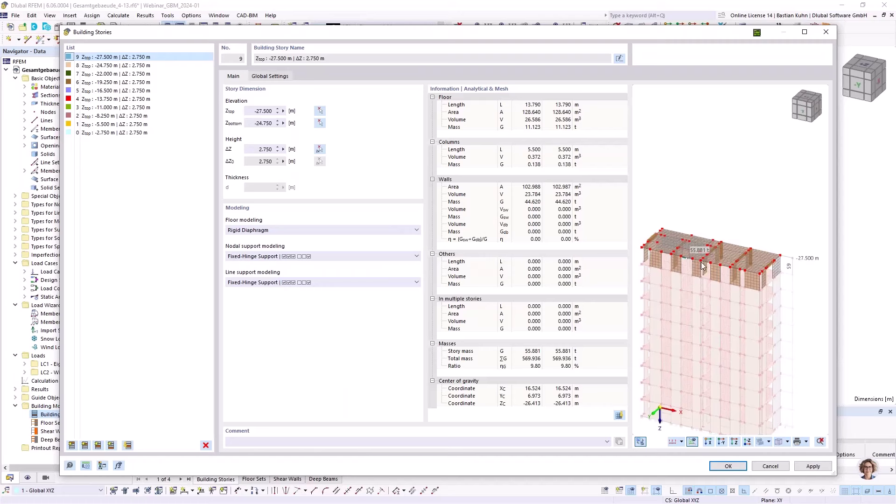
Review the available nodal and line support modeling options for the top story, keeping Fixed-Hinge Support for both
scroll(700, 264, "up", 3)
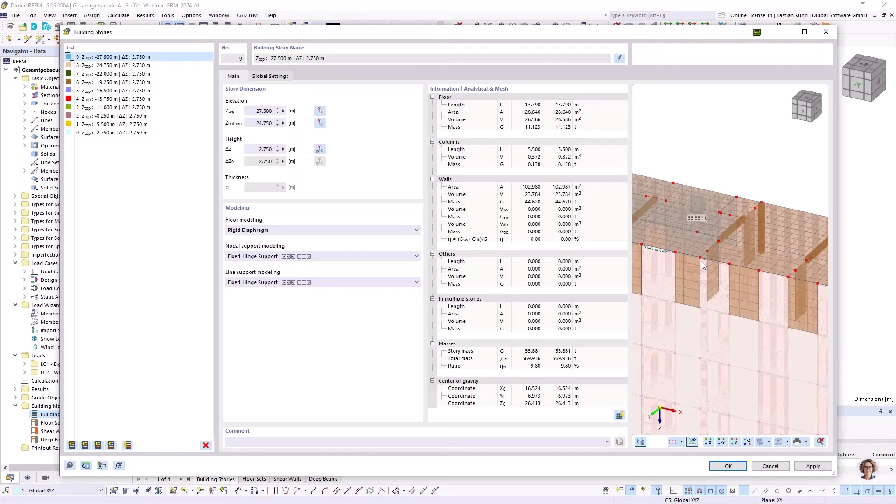
scroll(725, 248, "down", 3)
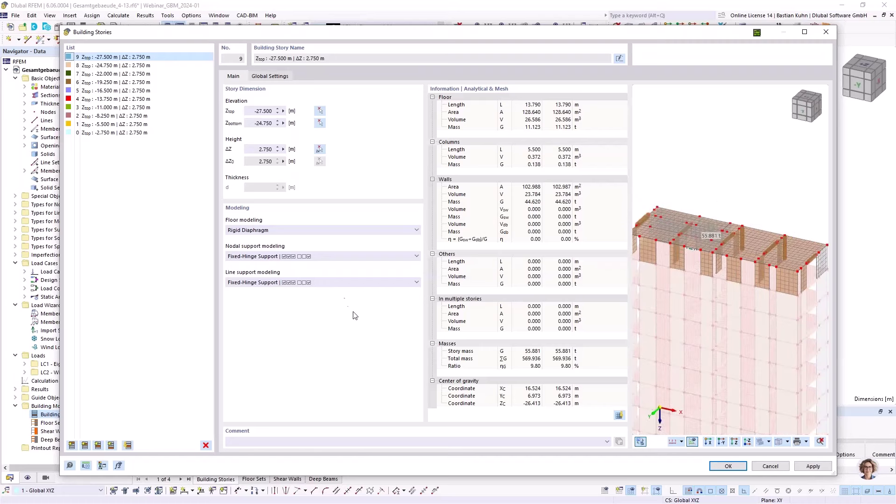
left_click(376, 258)
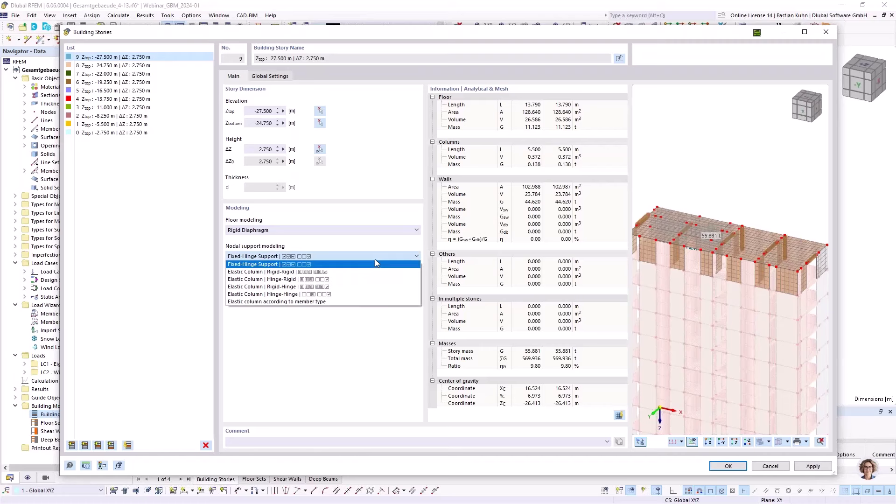
left_click(374, 260)
left_click(365, 283)
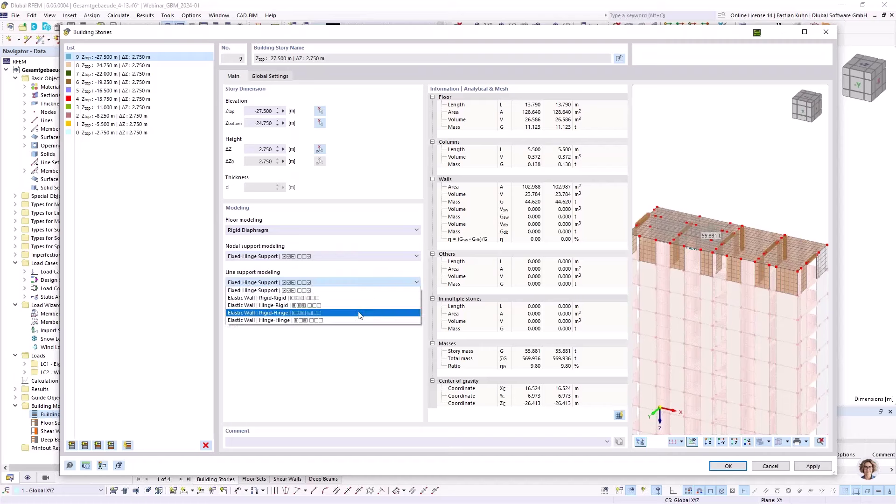
left_click(362, 278)
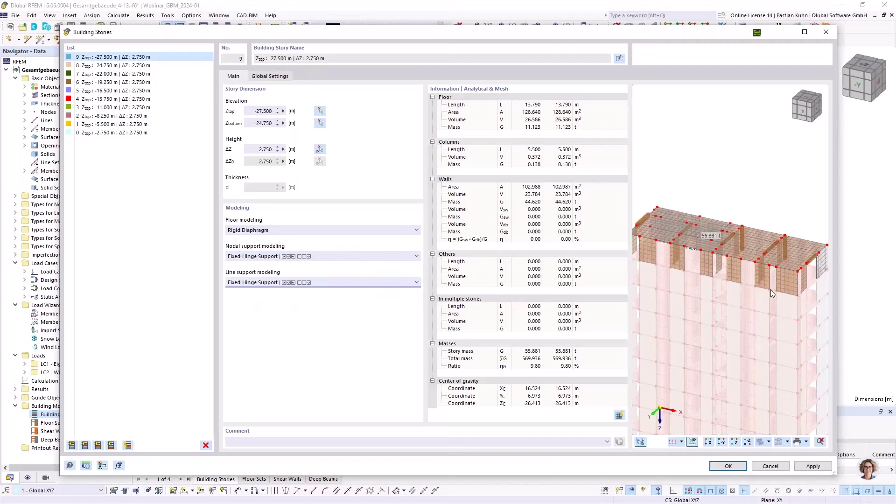
Set the top story's line support modeling to Elastic Wall | Hinge-Hinge and inspect its walls in the preview
middle_click_drag(781, 284, 718, 243)
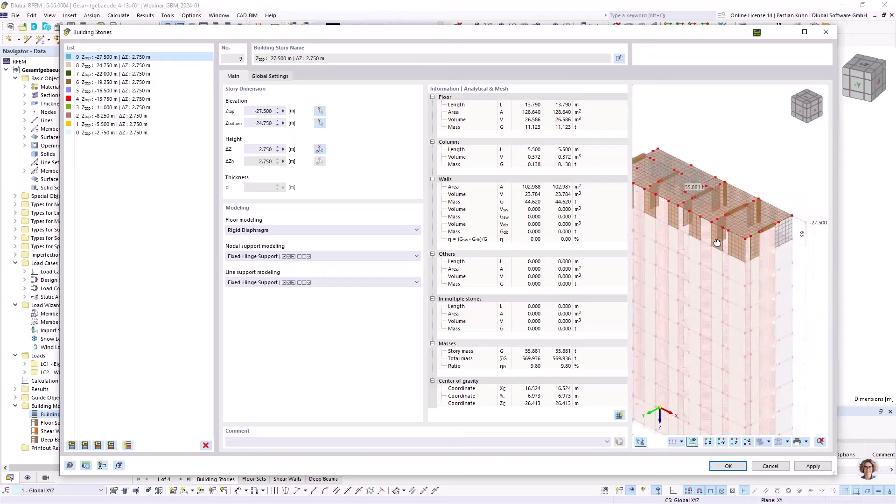
scroll(719, 231, "up", 2)
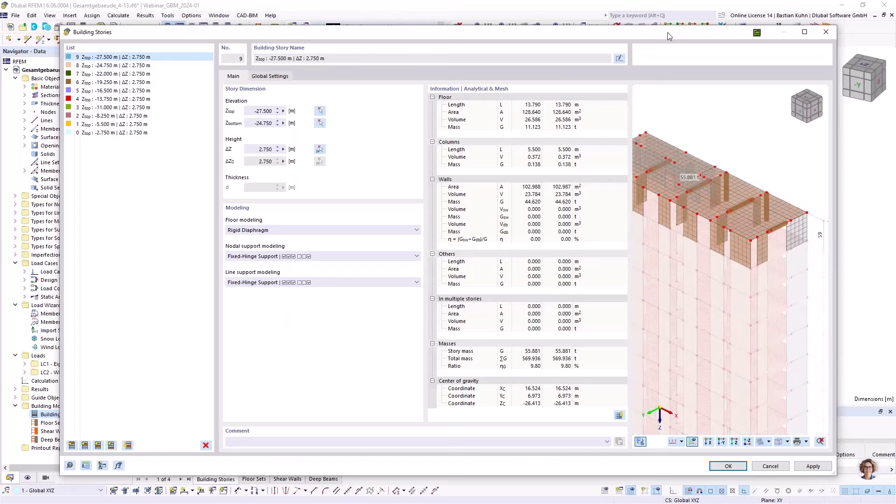
mouse_move(667, 33)
left_mouse_down()
mouse_move(663, 231)
mouse_move(671, 30)
left_mouse_up()
scroll(752, 246, "up", 4)
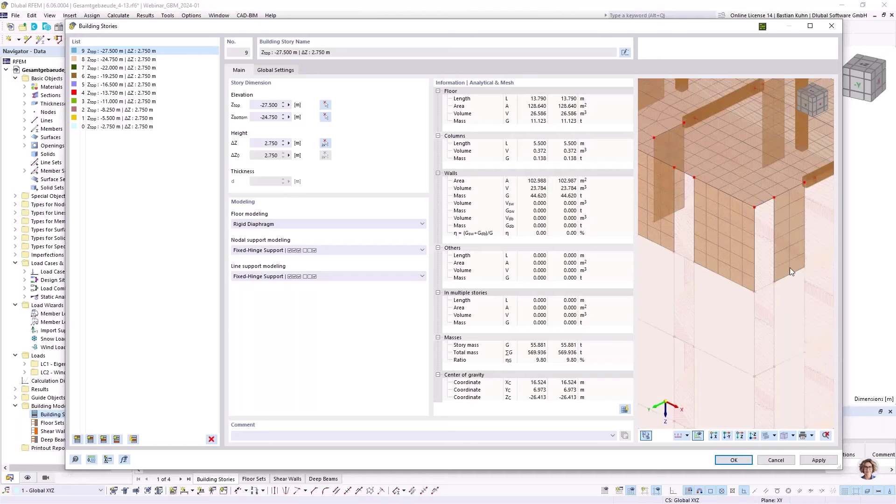
left_click(387, 276)
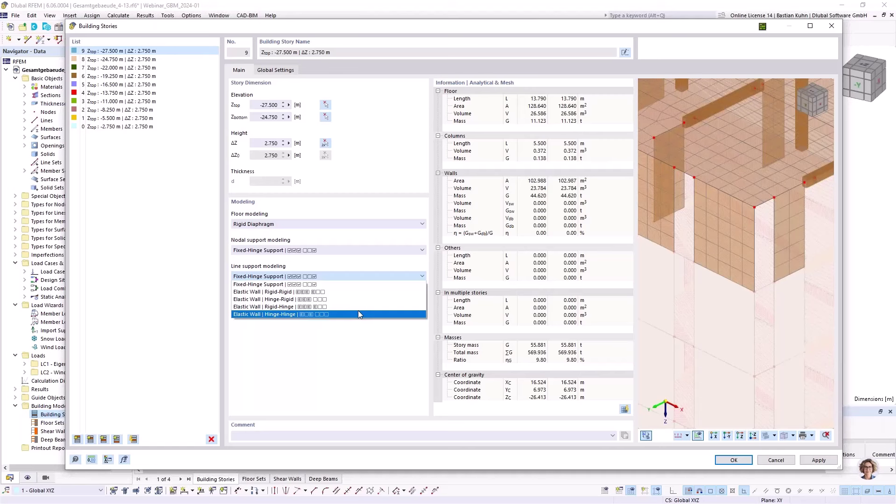
left_click(358, 310)
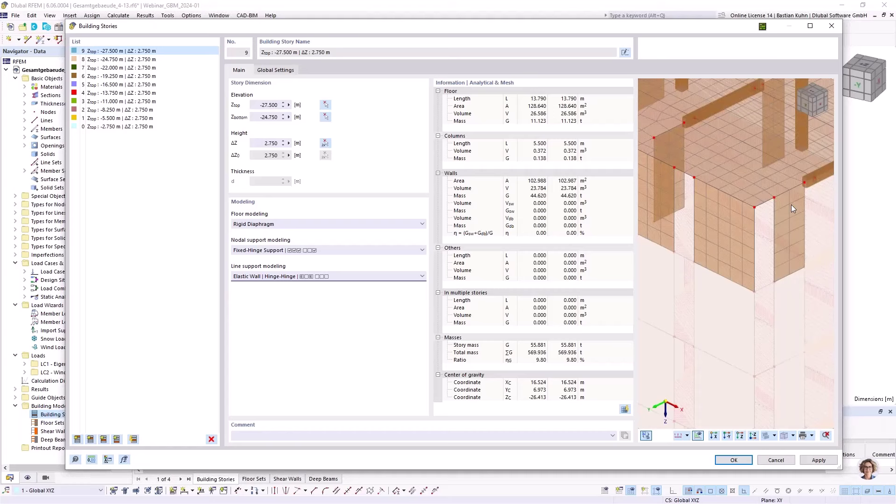
scroll(700, 210, "down", 3)
middle_click_drag(700, 213, 776, 250, "ctrl")
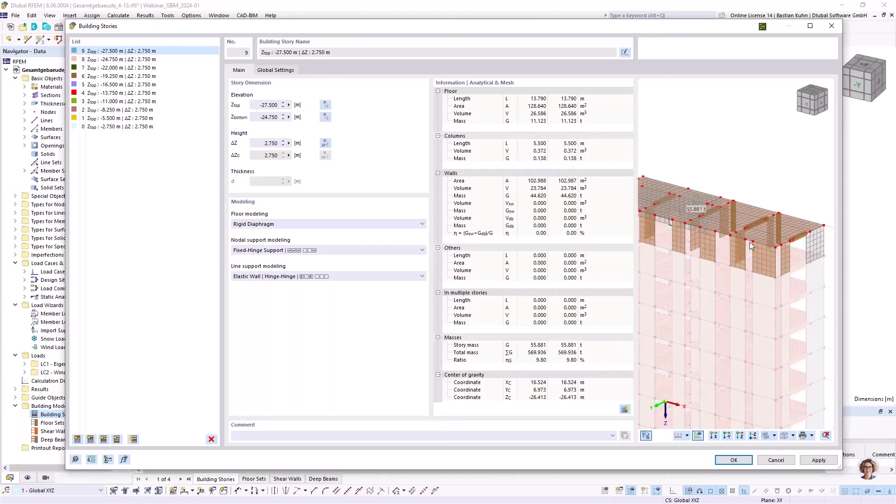
scroll(751, 246, "down", 3)
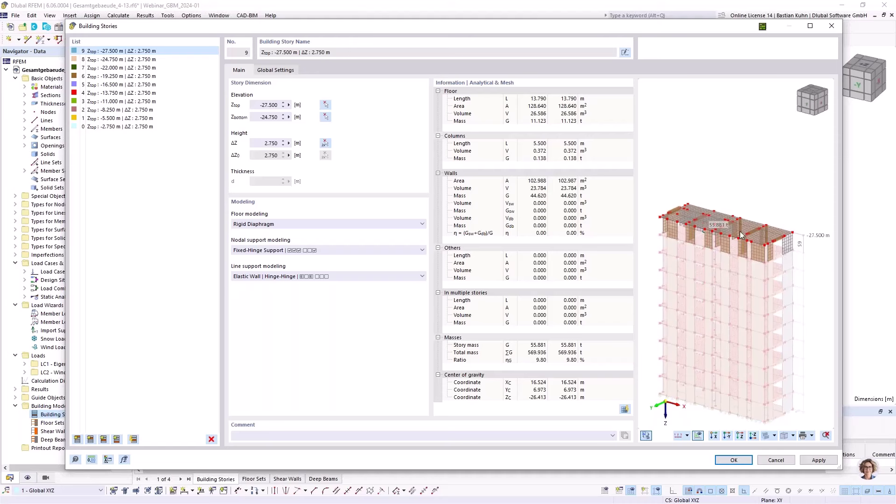
scroll(740, 234, "up", 3)
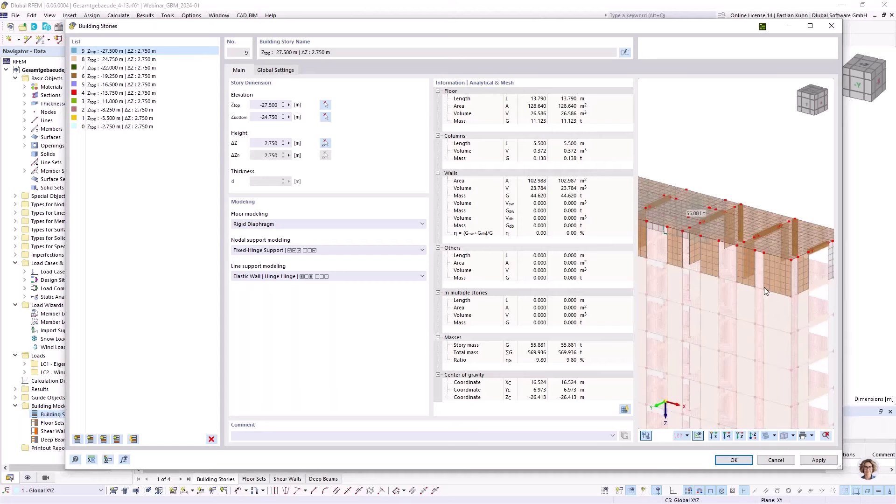
Review the global story height modification options and opening ratio limit, then apply the building stories and accept deleting all results
left_click(287, 71)
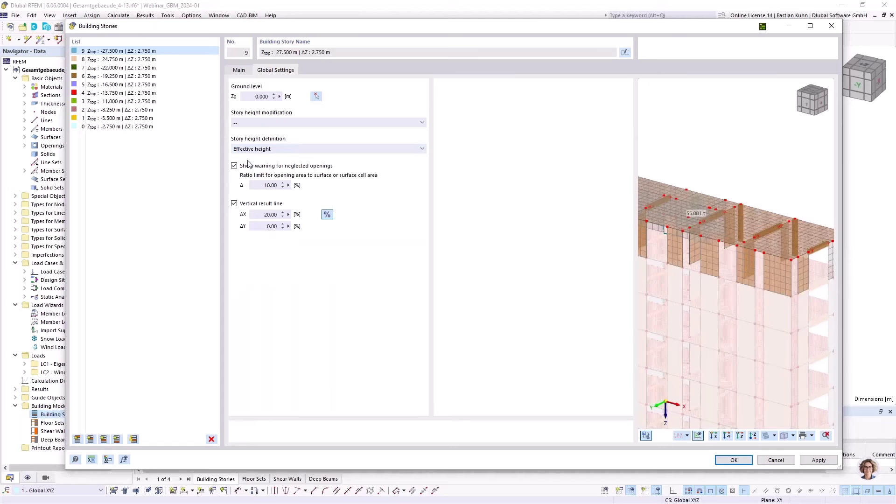
left_click(261, 123)
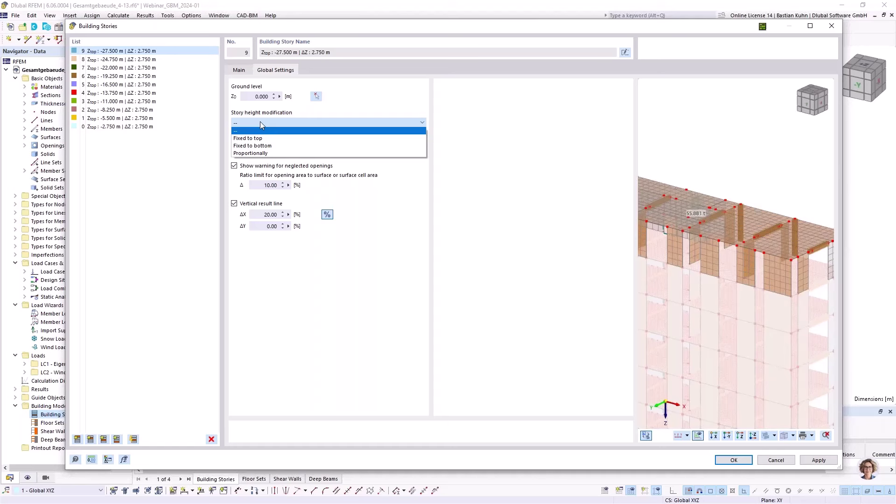
left_click(361, 116)
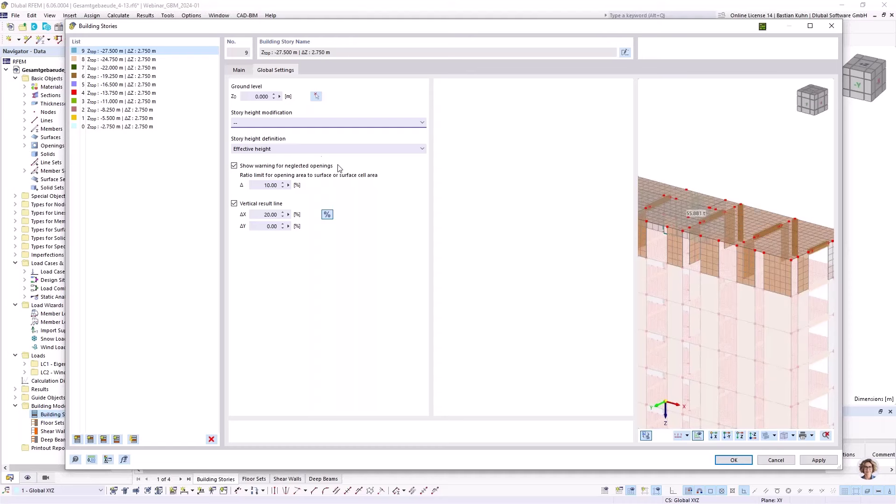
left_click(267, 185)
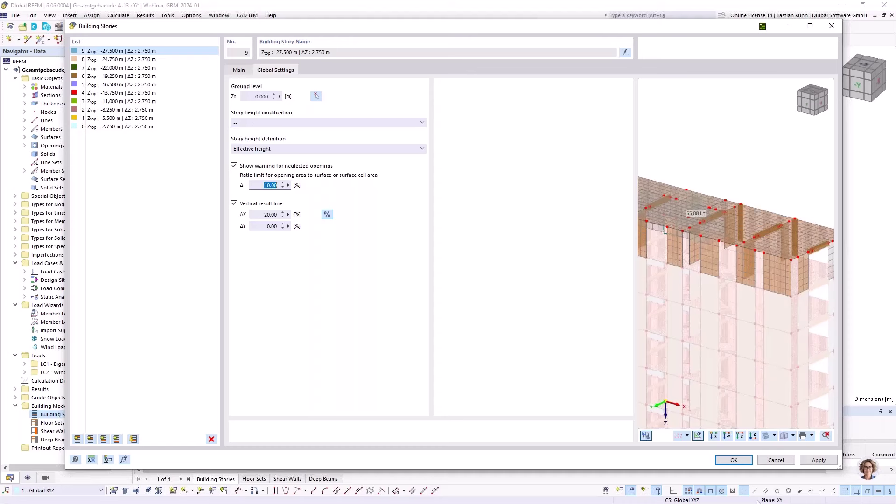
left_click(741, 461)
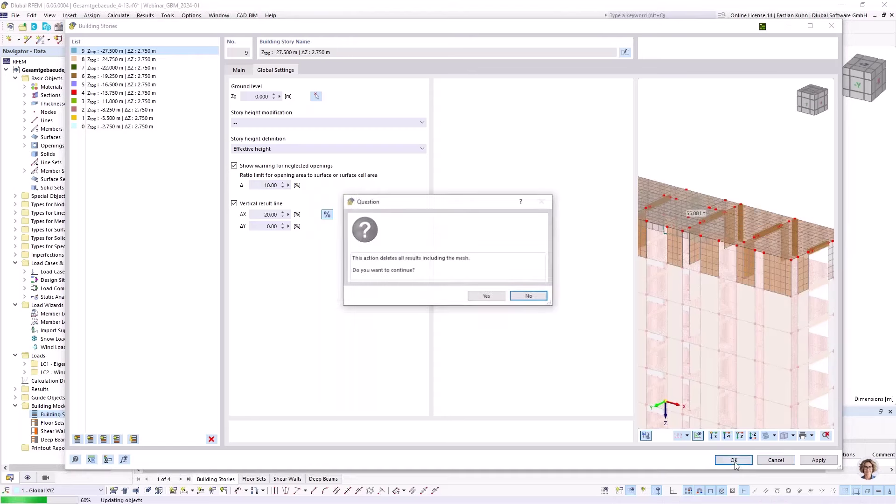
left_click(498, 299)
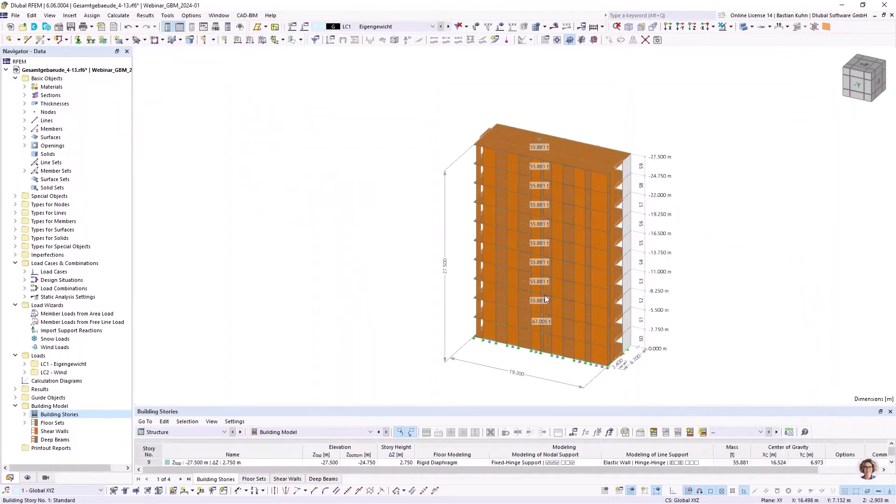
Turn on the display of rigid links for the whole building model
scroll(536, 142, "up", 3)
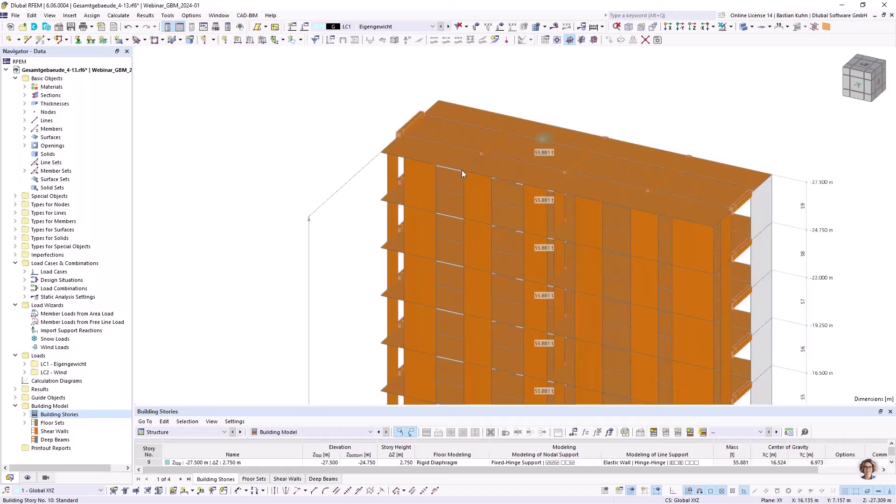
scroll(528, 158, "down", 1)
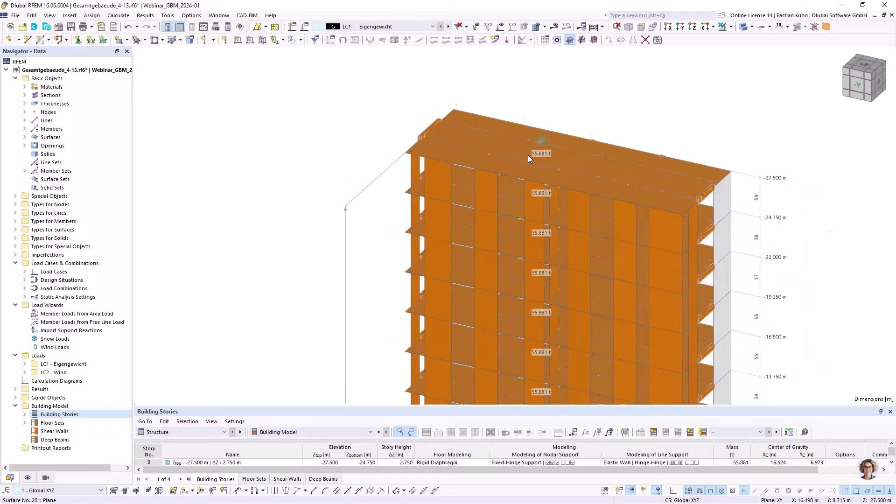
scroll(528, 155, "down", 2)
middle_click_drag(509, 311, 468, 238)
scroll(468, 238, "up", 1)
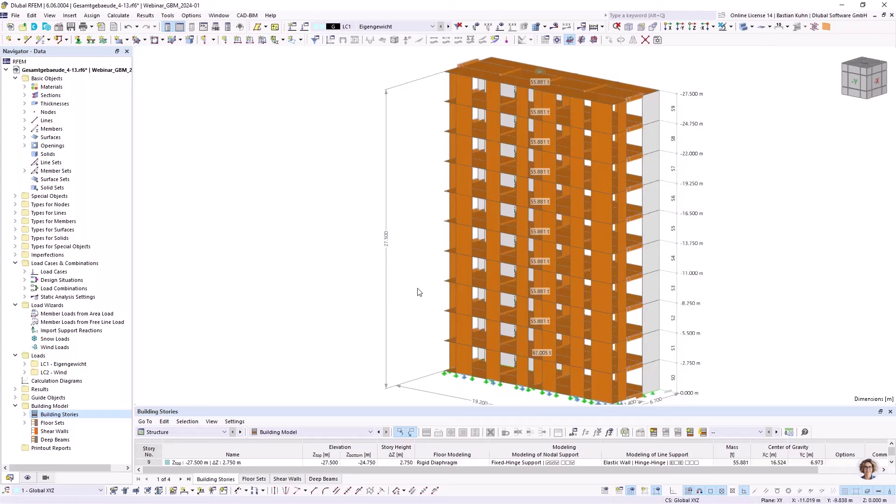
scroll(418, 261, "down", 4)
scroll(387, 240, "up", 2)
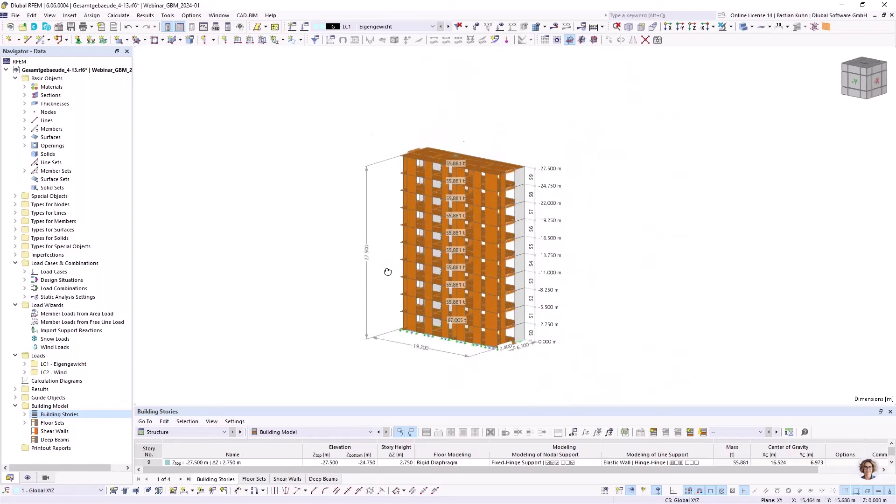
left_click(27, 477)
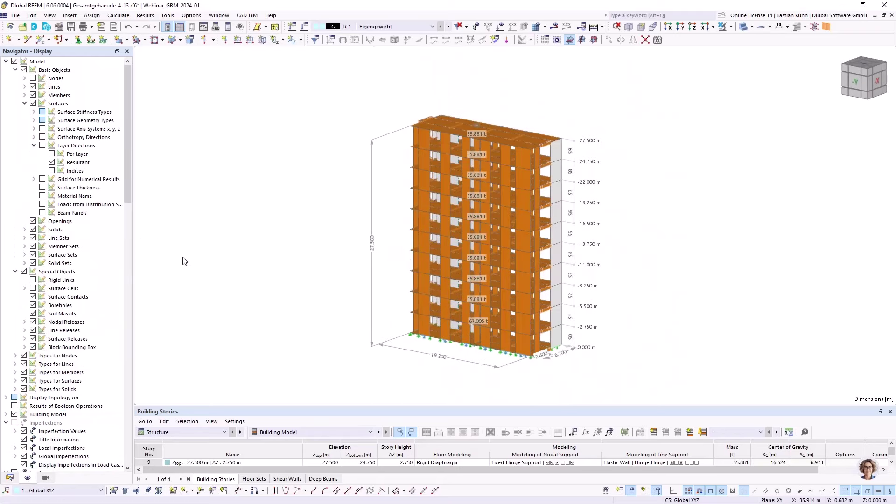
left_click(33, 279)
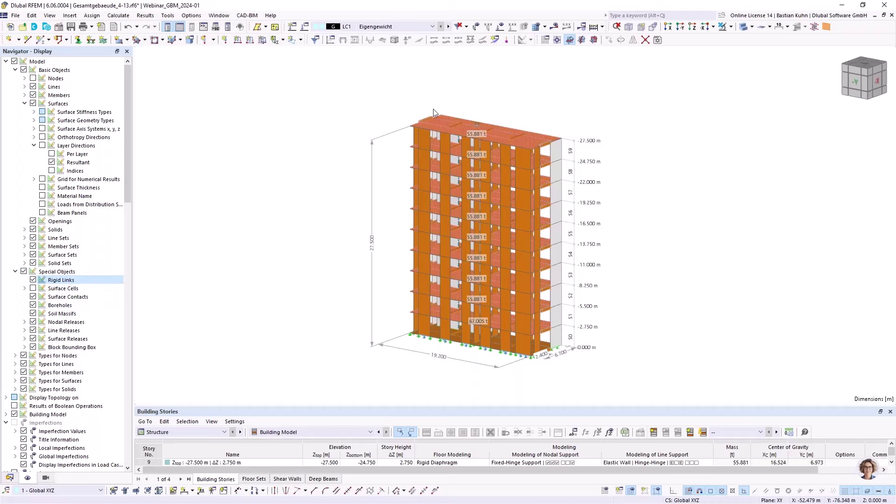
Inspect the rigid diaphragm links on the top floor around its center of gravity and turn on the display of nodes
scroll(444, 116, "up", 3)
middle_click_drag(458, 140, 467, 123)
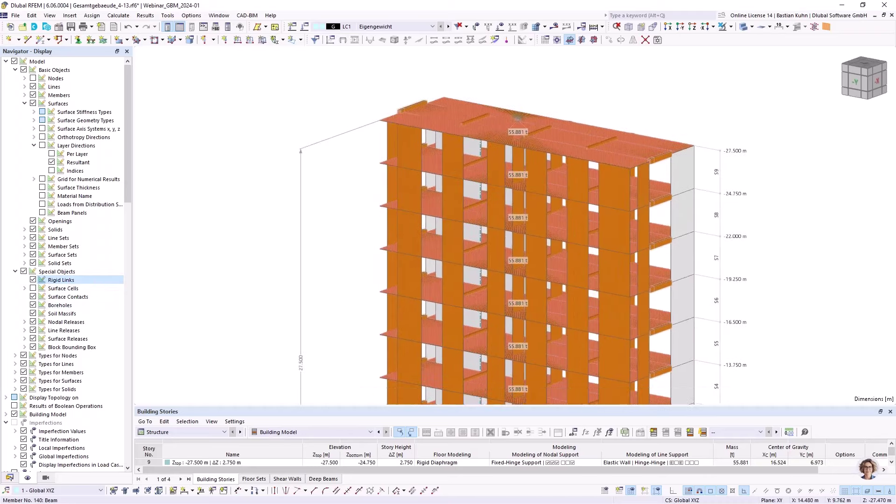
middle_click_drag(474, 166, 471, 205, "ctrl")
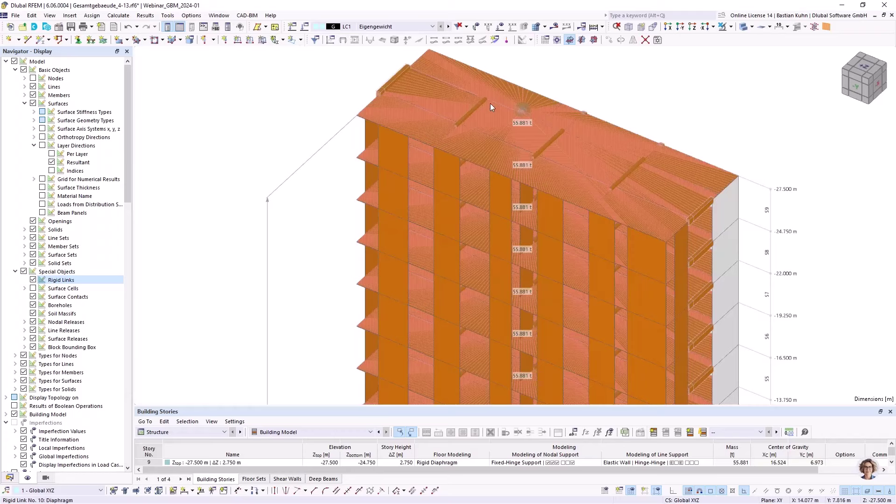
scroll(520, 110, "up", 3)
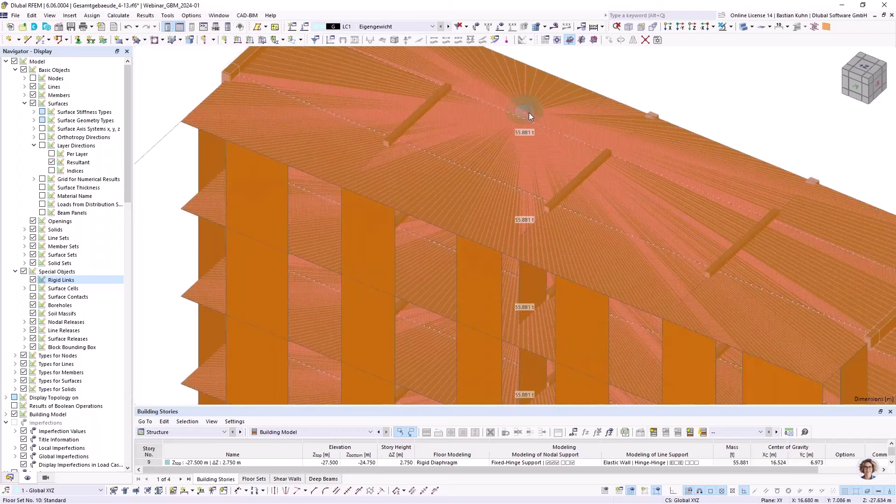
middle_click_drag(524, 114, 490, 140)
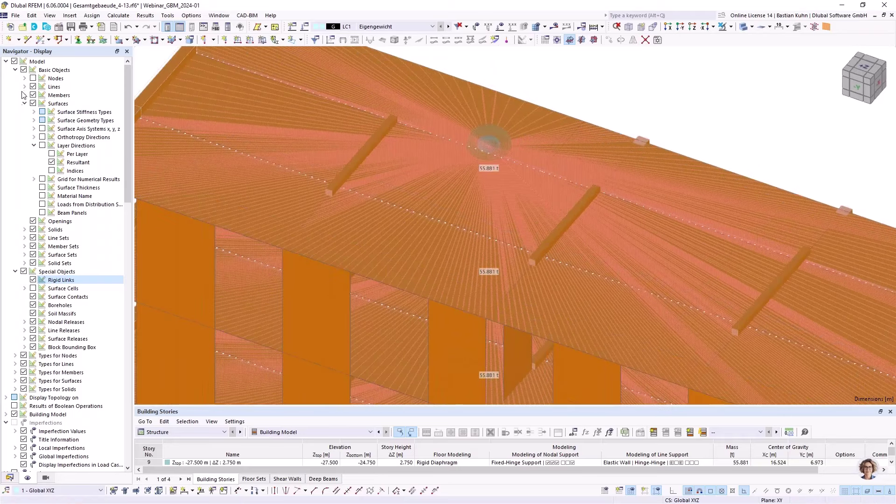
left_click(33, 78)
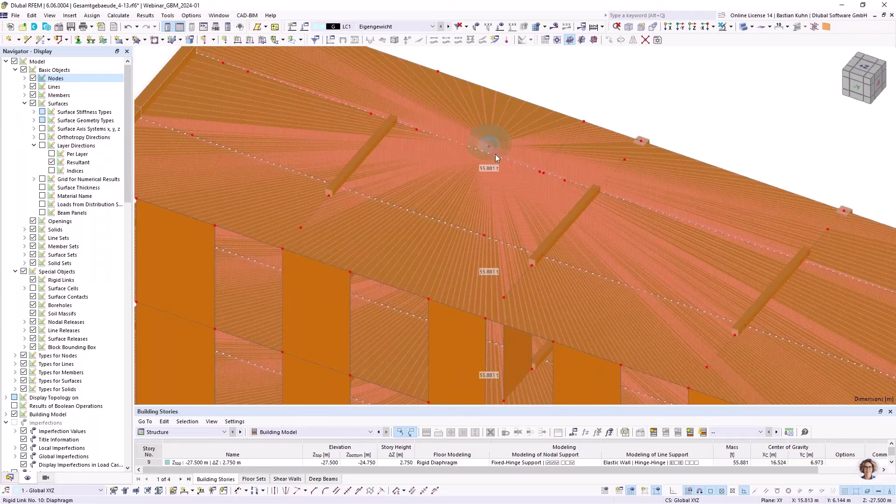
Check the base slab's surface properties without changing them and hide the rigid links again
scroll(480, 133, "down", 5)
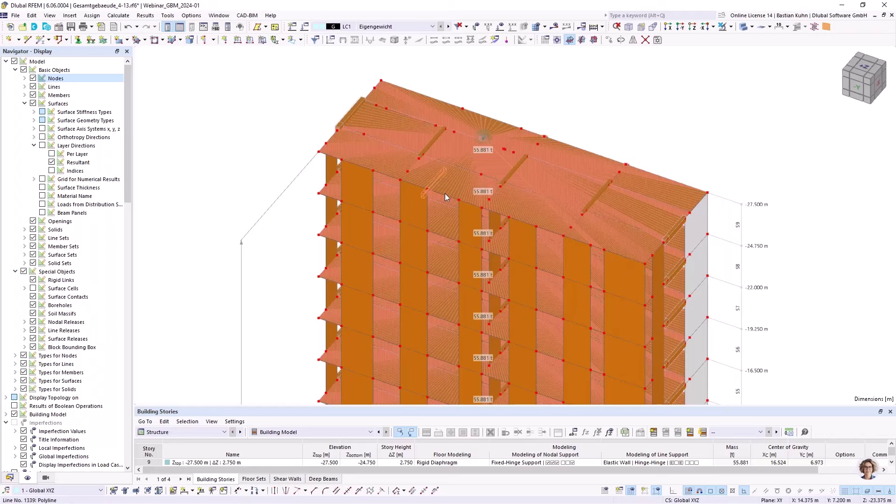
scroll(480, 166, "down", 5)
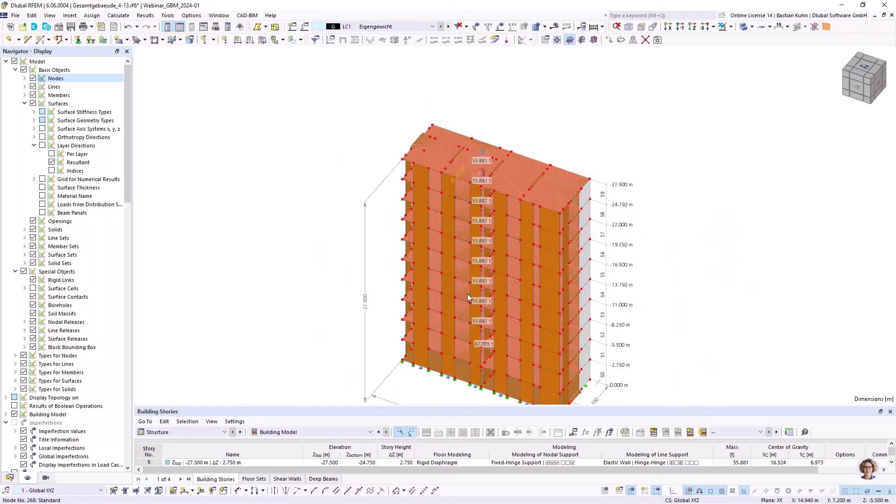
scroll(468, 265, "up", 5)
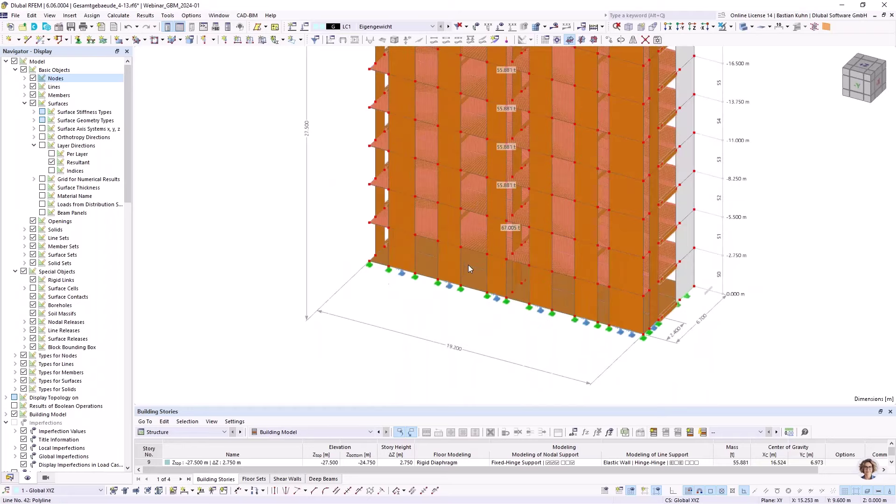
double_click(476, 291)
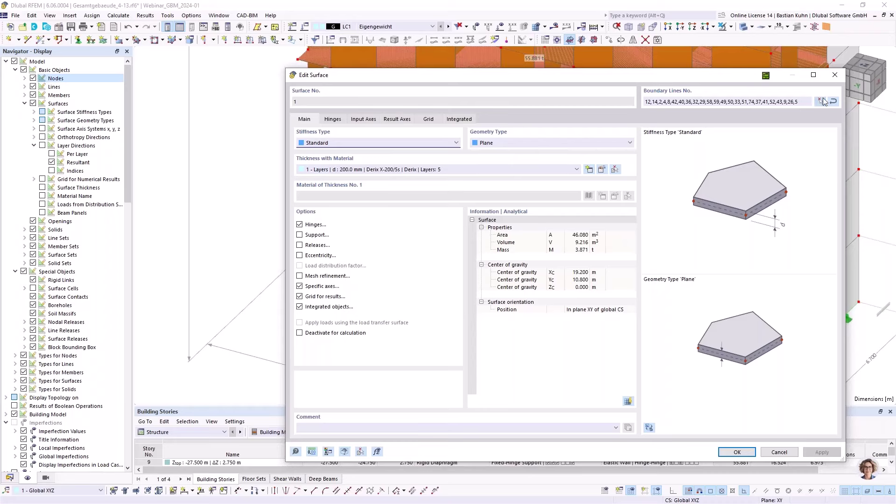
left_click(833, 82)
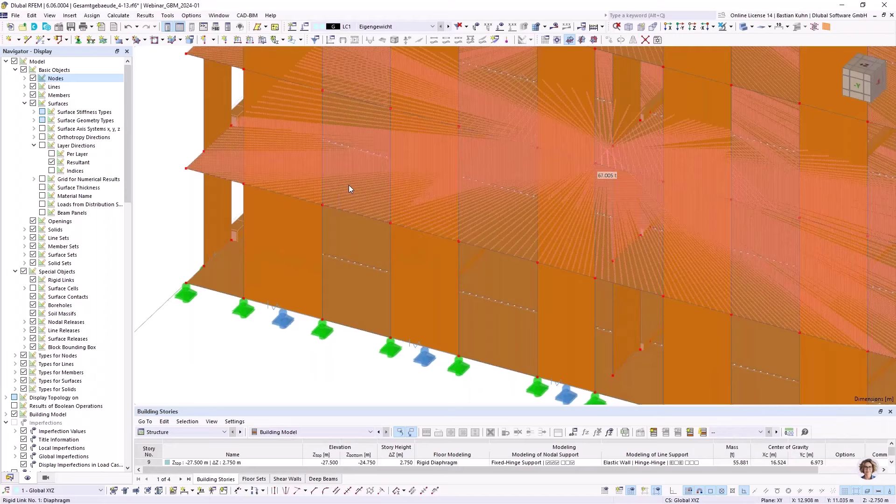
right_click(348, 185)
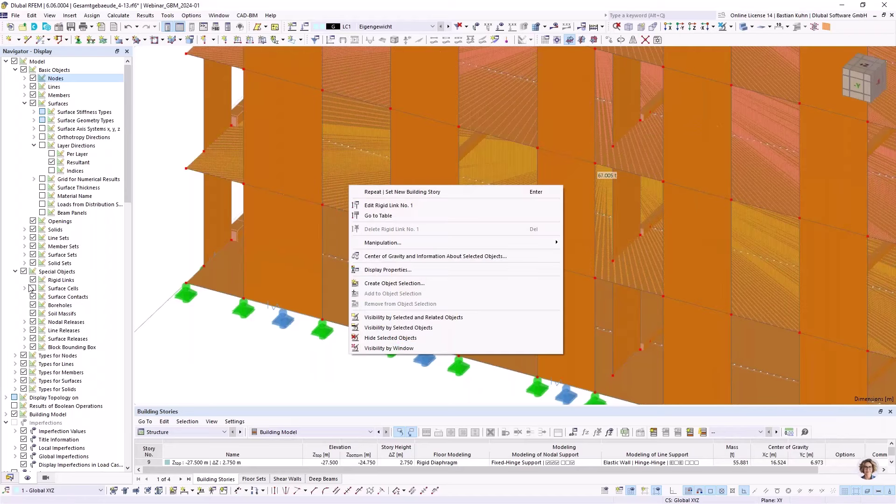
left_click(33, 280)
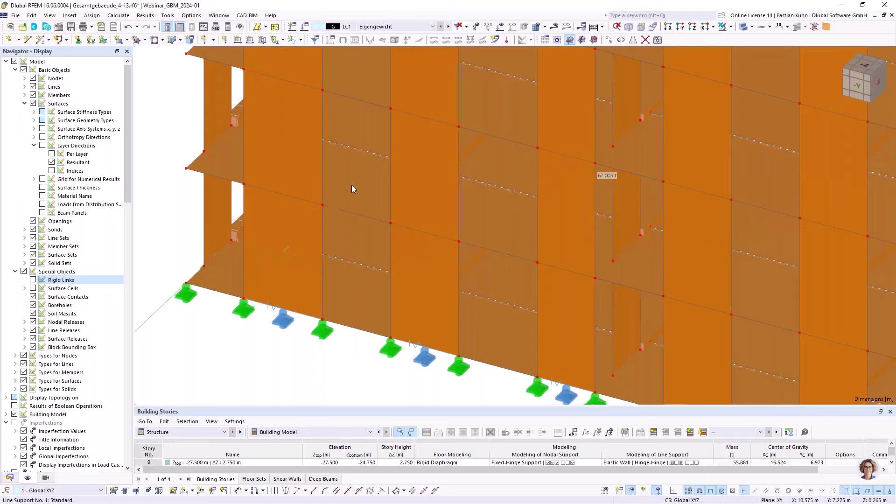
Try the Load Transfer stiffness type on the floor slab at -2.750 m and discard the change
double_click(357, 164)
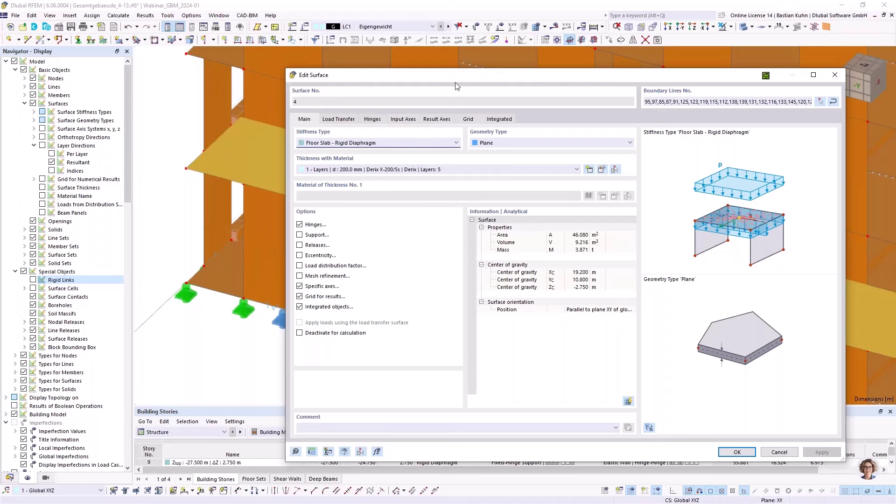
left_click_drag(478, 77, 519, 52)
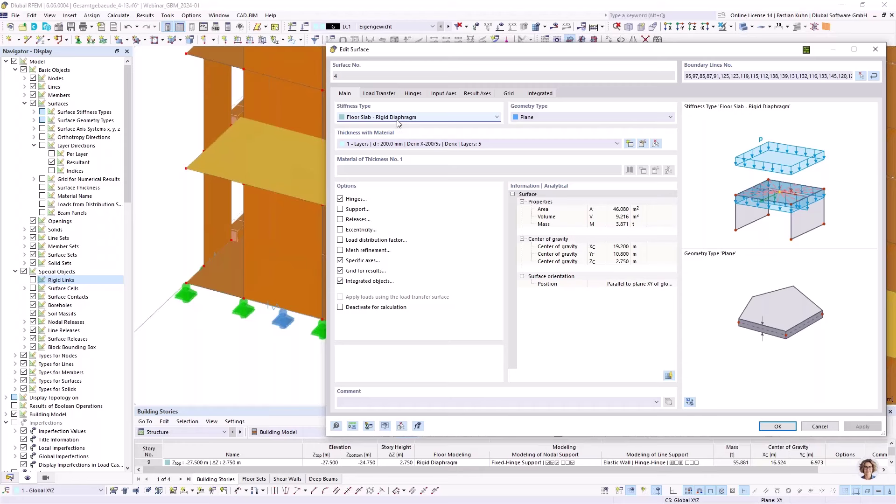
left_click(399, 117)
left_click(403, 139)
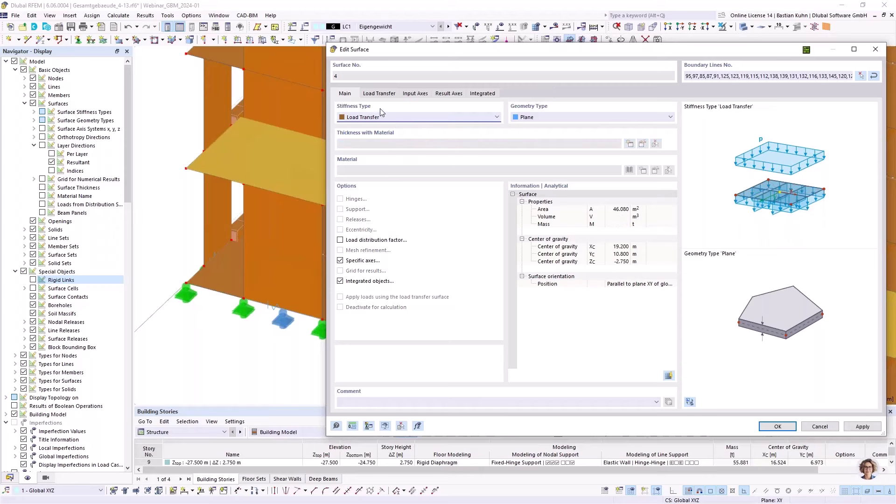
left_click(809, 427)
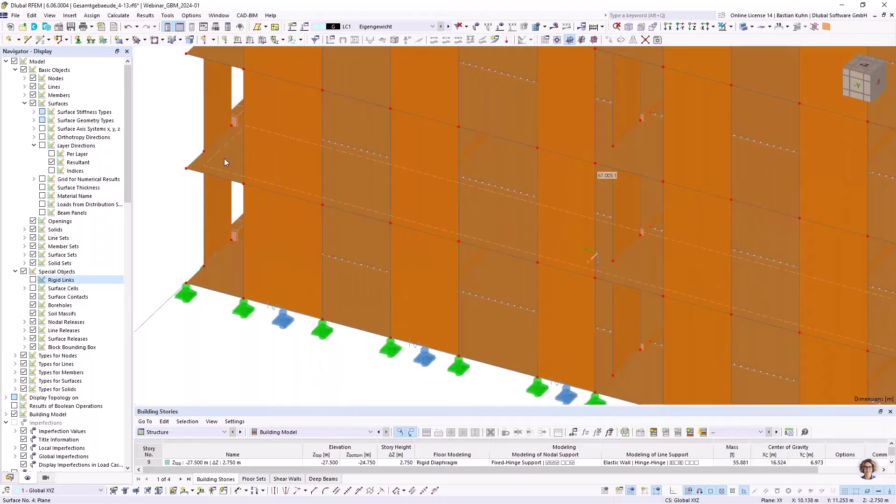
Review the load transfer direction options of the floor slab at -2.750 m, keeping Isotropic | FEA
double_click(224, 159)
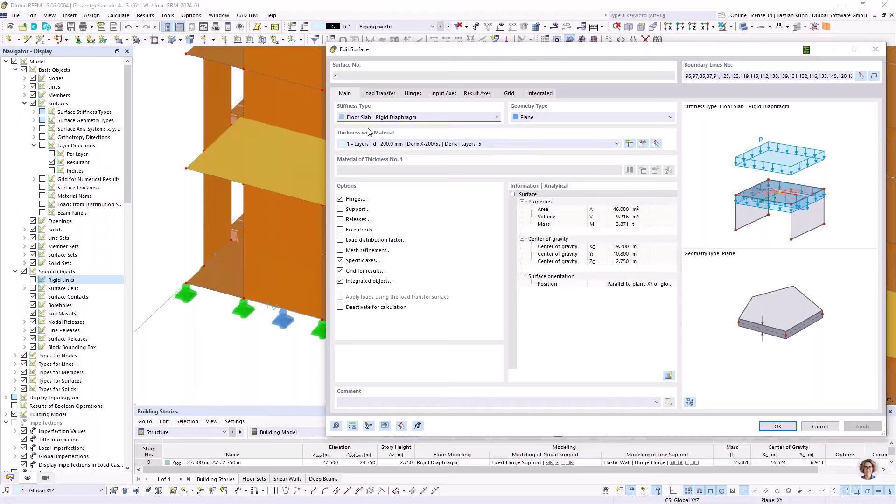
left_click(380, 95)
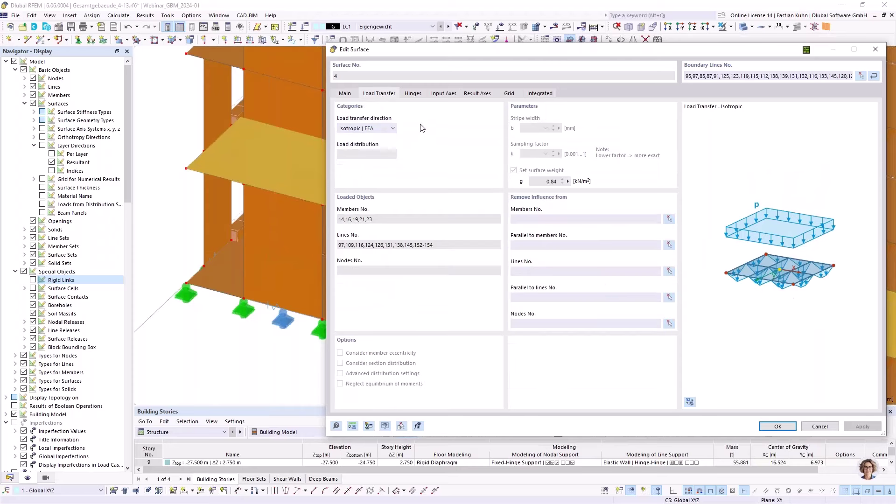
left_click(390, 130)
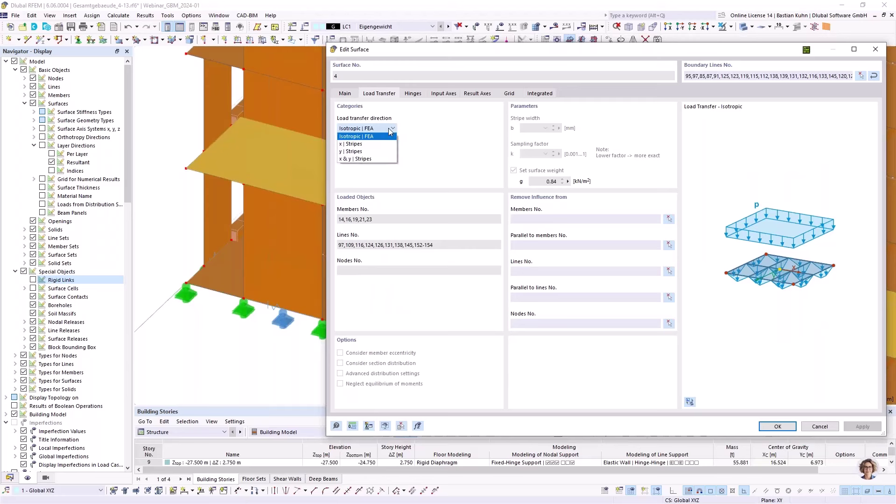
left_click(473, 118)
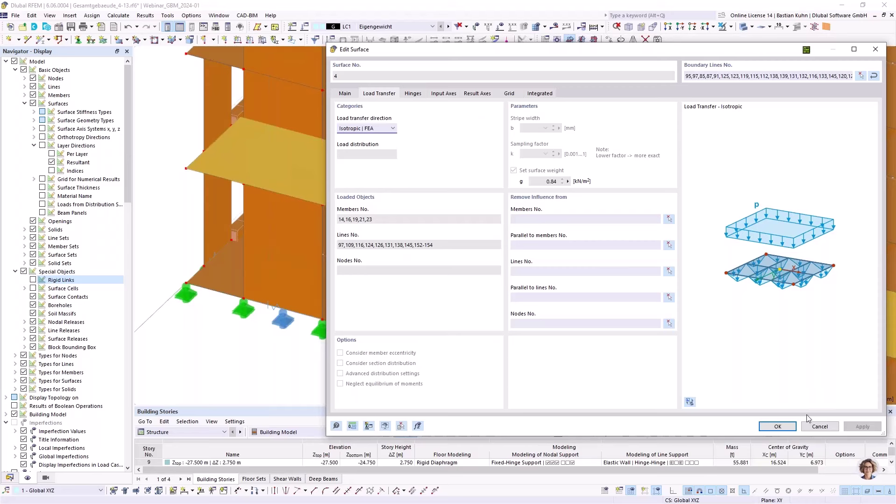
left_click(389, 127)
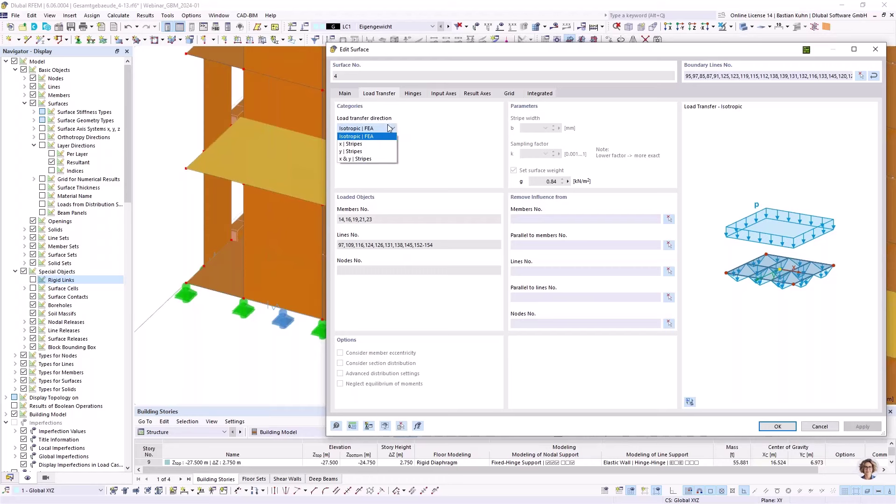
left_click(426, 124)
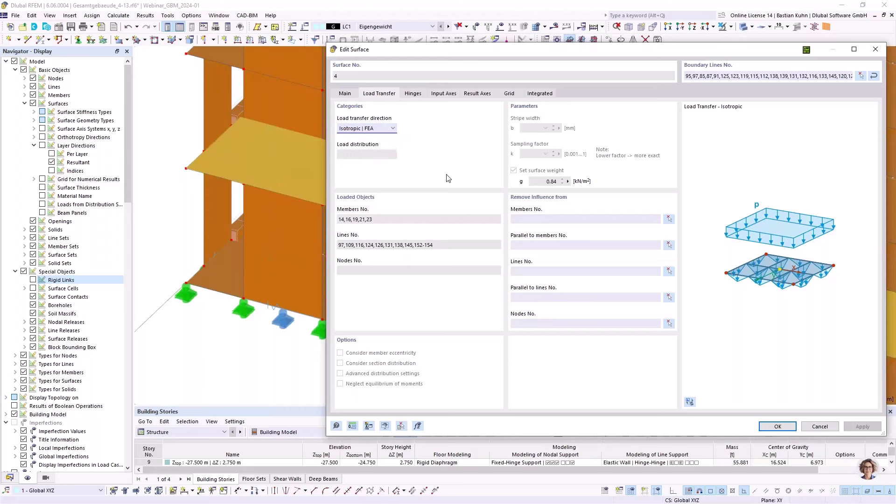
left_click(776, 427)
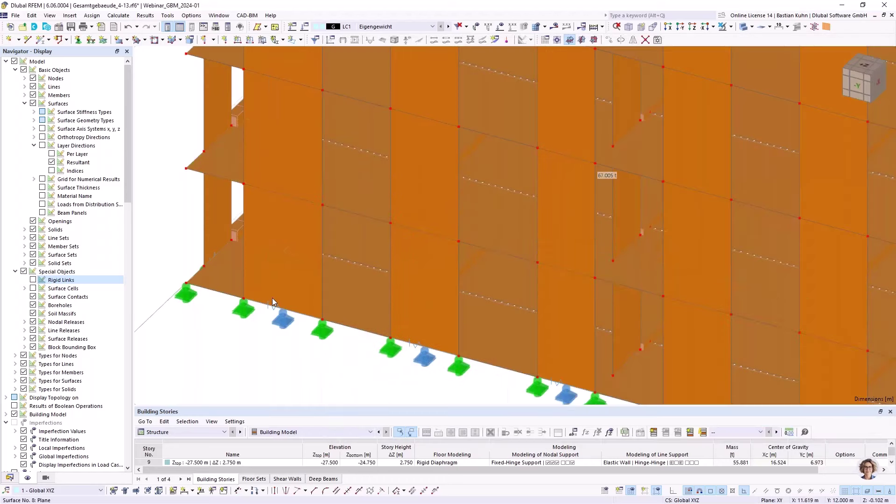
Calculate the results of load case LC1 and bring the whole building's global deformations into view
scroll(273, 298, "down", 5)
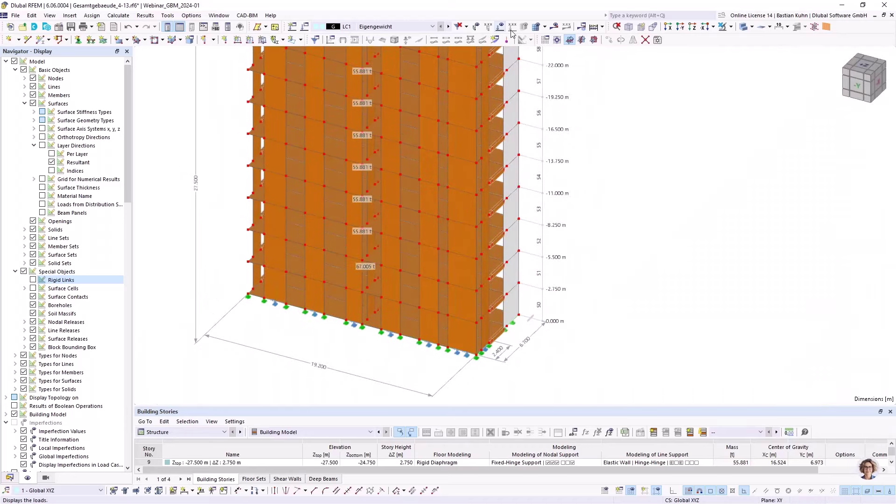
left_click(554, 27)
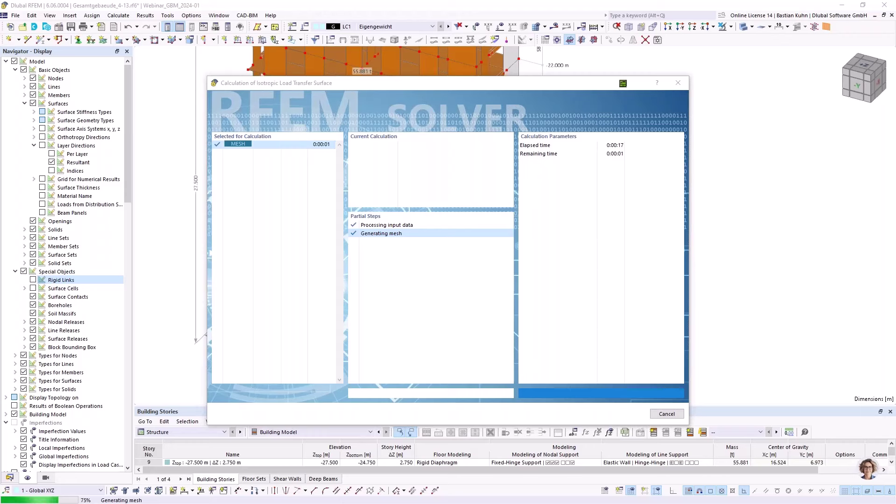
left_click_drag(435, 83, 523, 79)
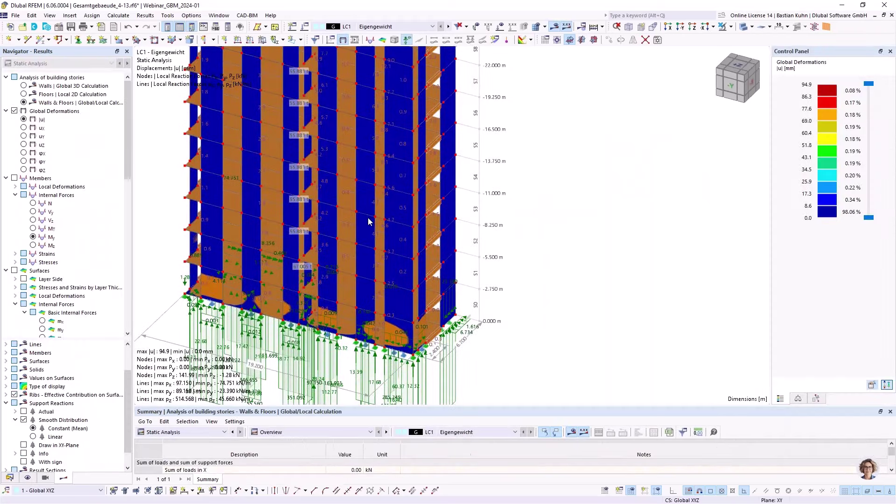
scroll(240, 242, "down", 3)
middle_click_drag(276, 243, 434, 280)
scroll(434, 280, "up", 1)
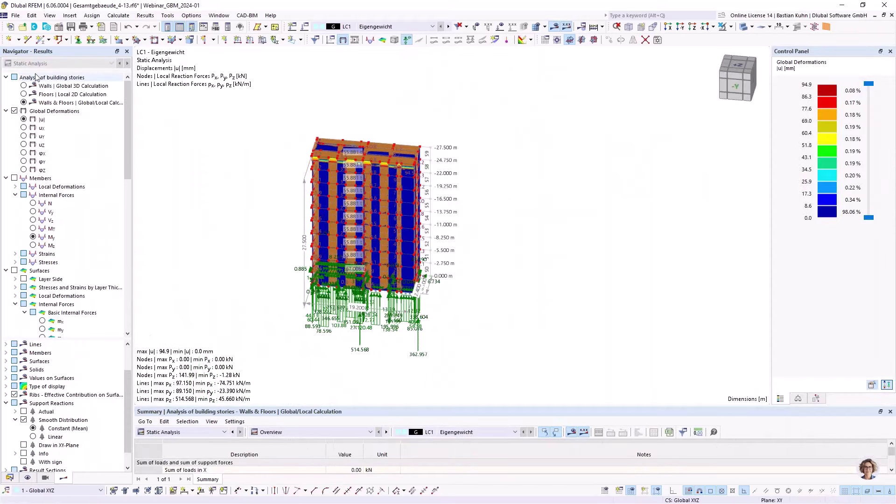
Examine the support reactions at the building's base for the Walls & Floors | Global/Local Calculation analysis
left_click(6, 77)
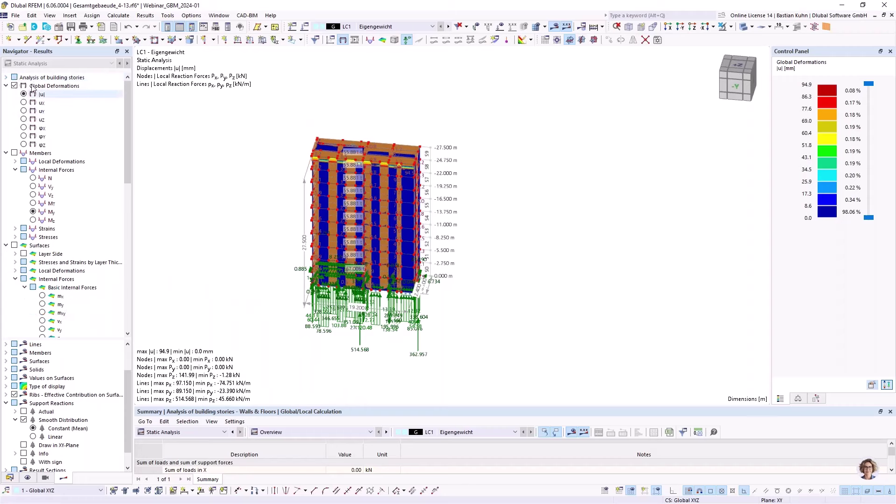
left_click(6, 77)
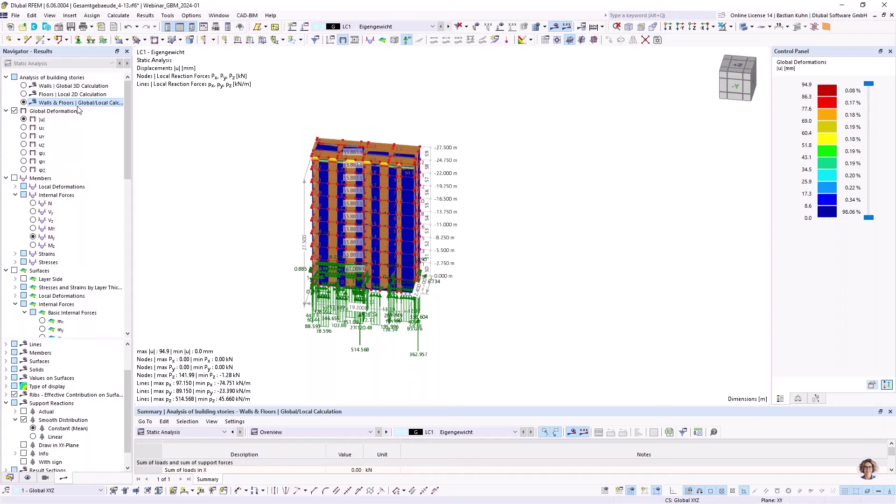
middle_click_drag(341, 215, 392, 215)
middle_click_drag(392, 215, 324, 234, "ctrl")
scroll(334, 236, "up", 1)
scroll(520, 362, "up", 3)
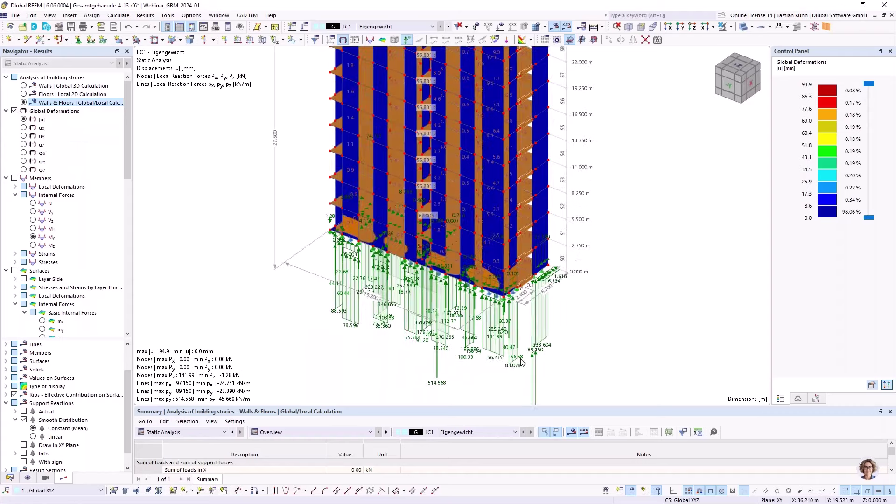
scroll(521, 363, "up", 1)
scroll(368, 285, "down", 2)
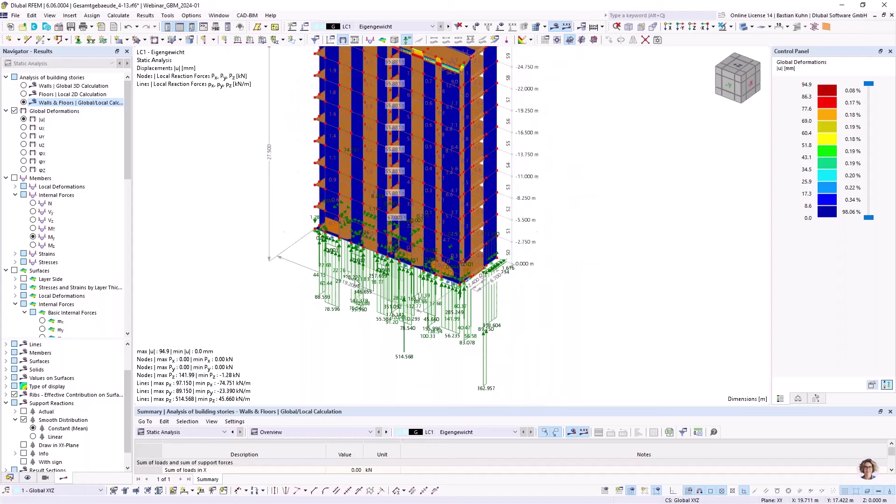
middle_click_drag(355, 282, 632, 265, "ctrl")
middle_click_drag(434, 322, 663, 413)
scroll(474, 249, "up", 2)
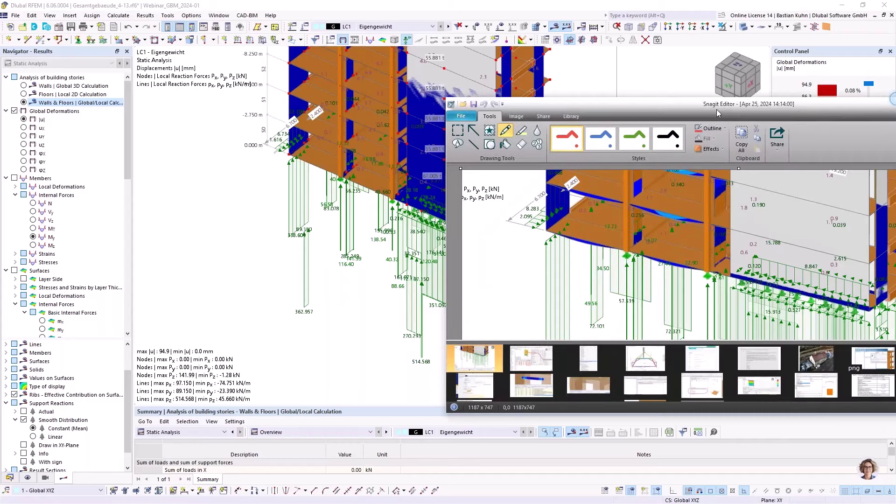
Compare the support reactions with the saved screenshot in Snagit Editor and return to RFEM
scroll(632, 274, "down", 3)
scroll(633, 274, "down", 3)
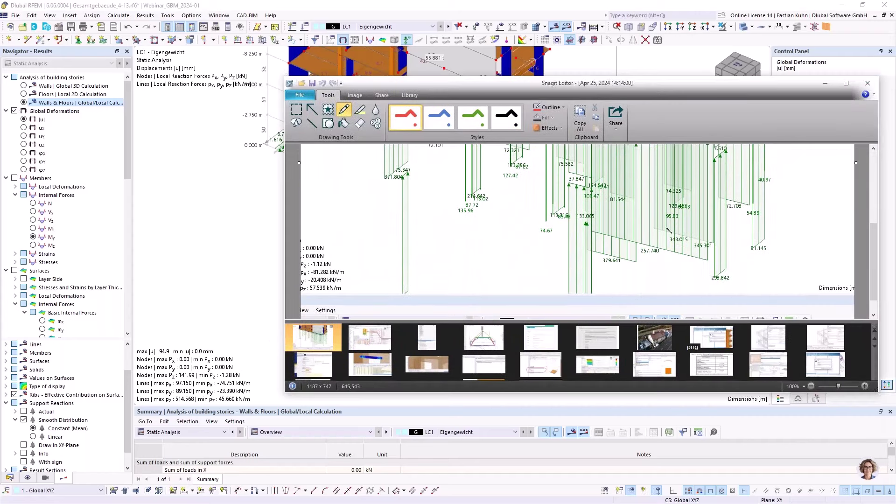
key("alt+Tab")
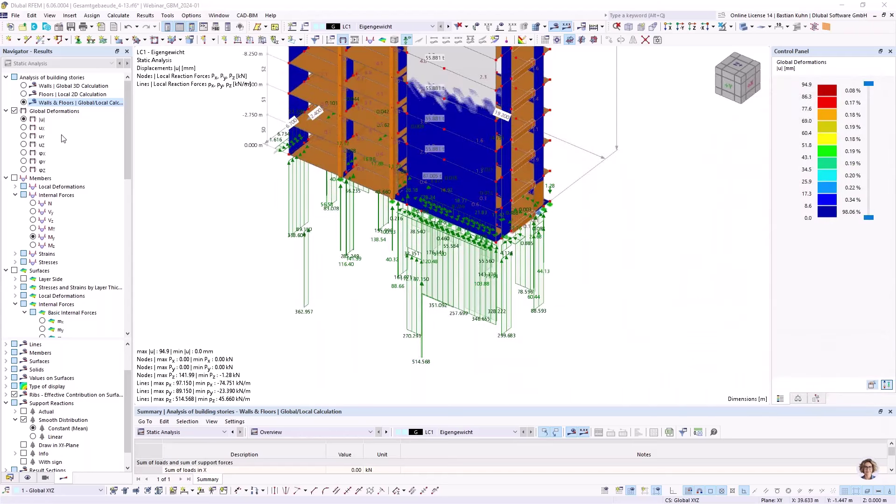
Switch the building story results to Floors | Local 2D Calculation and render the model surfaces transparent
left_click(24, 94)
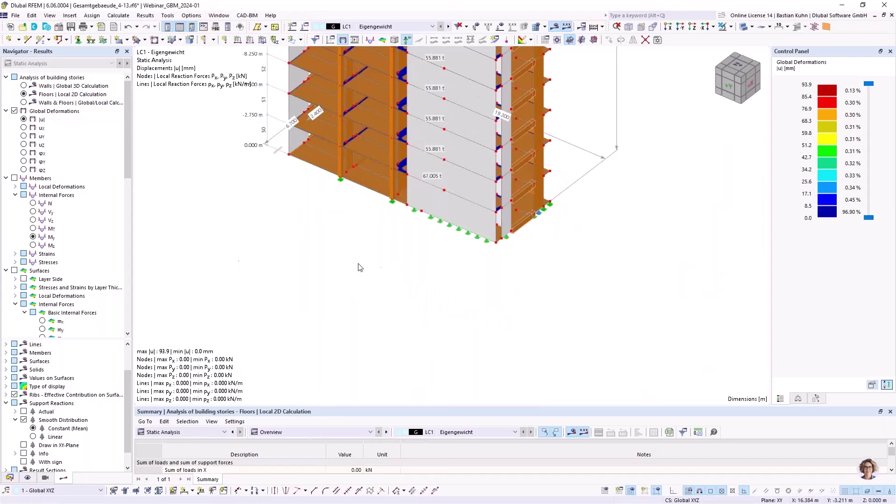
scroll(390, 266, "down", 3)
middle_click_drag(391, 266, 271, 297)
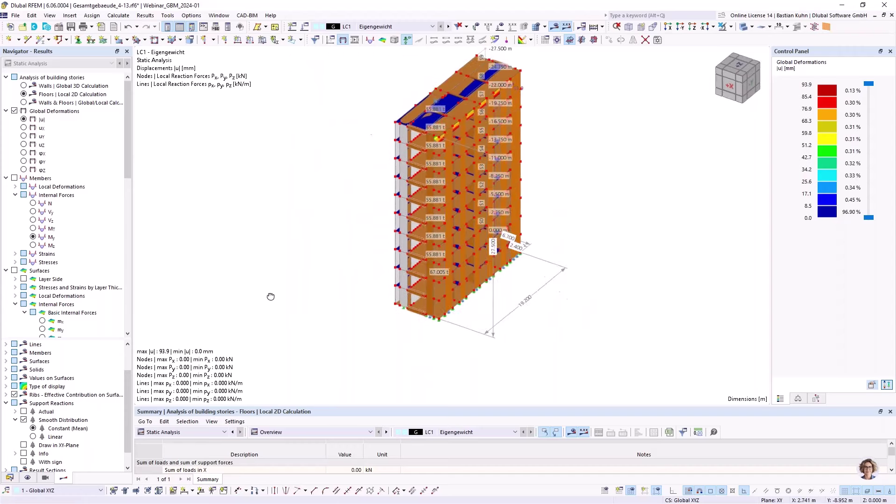
left_click(743, 27)
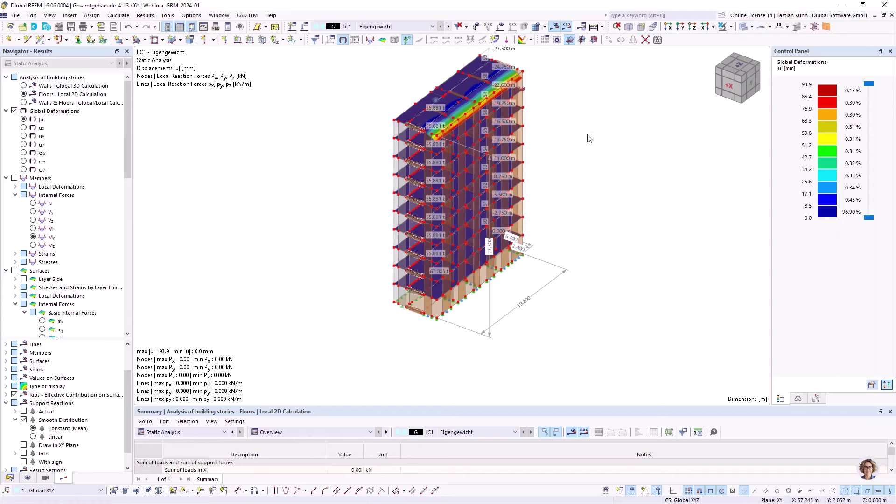
middle_click_drag(581, 150, 378, 198, "ctrl")
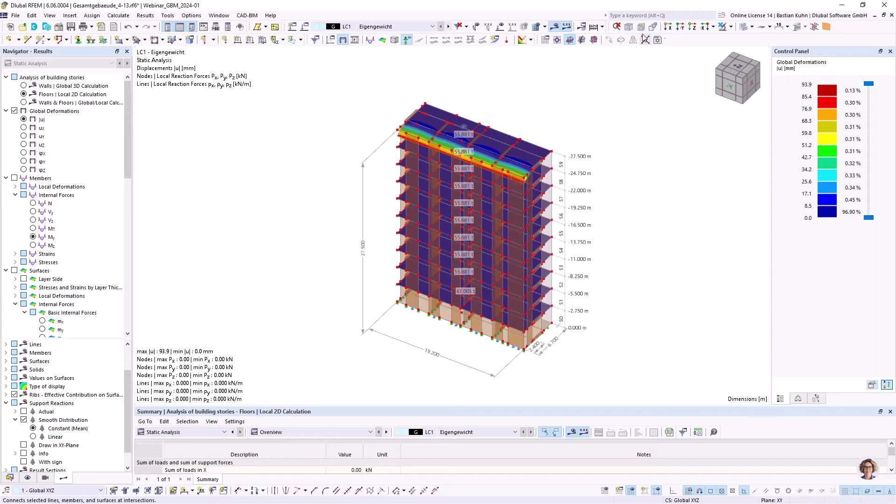
Display the loads of LC1 on the building and hide the results
left_click(731, 27)
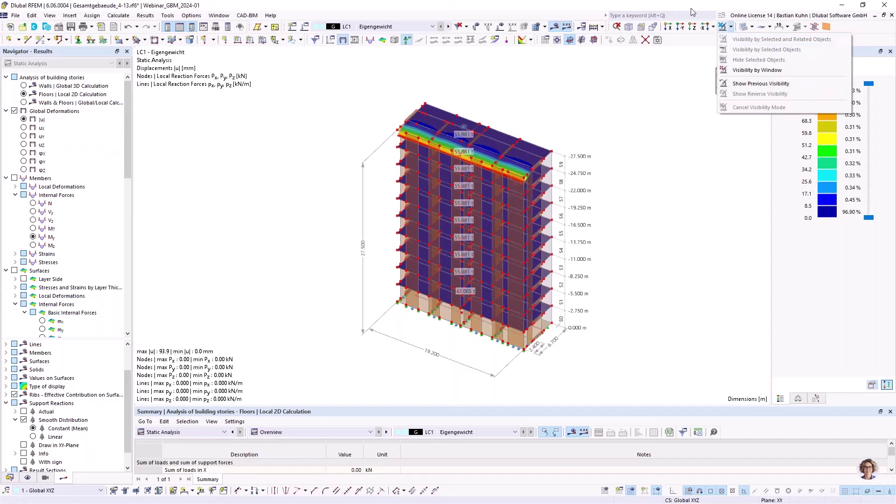
key("Escape")
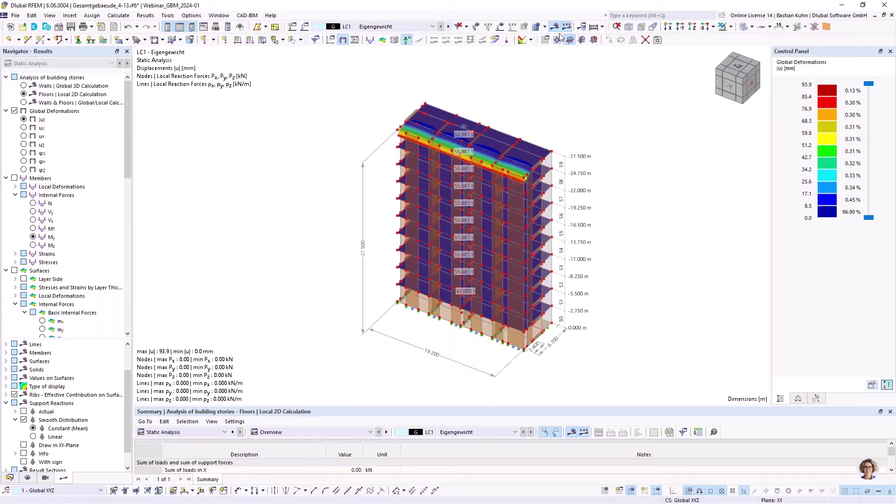
scroll(511, 175, "up", 2)
middle_click_drag(510, 176, 461, 147)
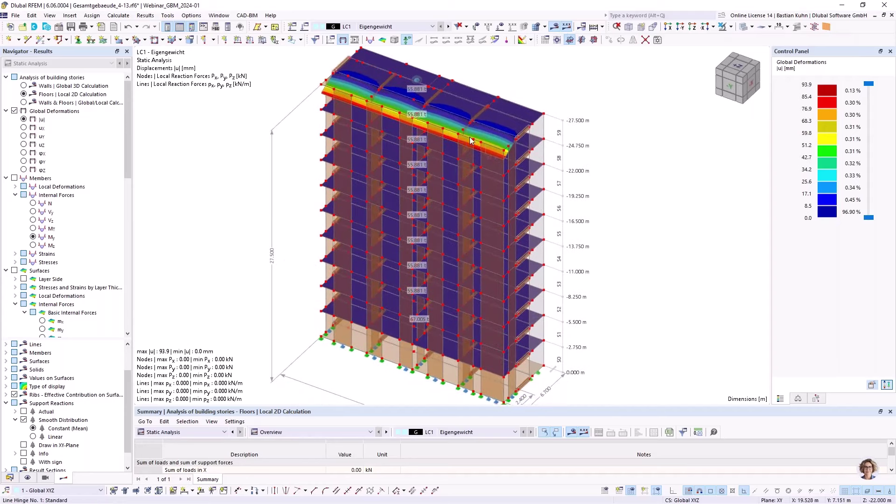
left_click(501, 27)
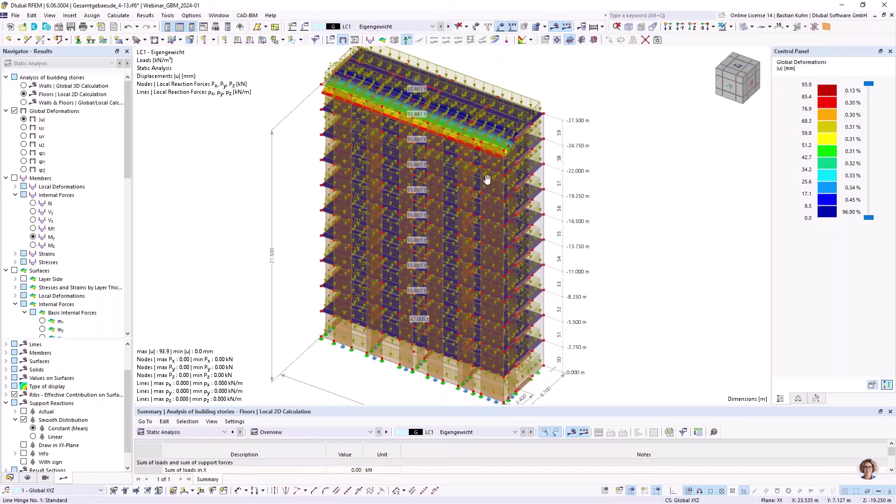
middle_click_drag(487, 179, 518, 123, "ctrl")
left_click(556, 28)
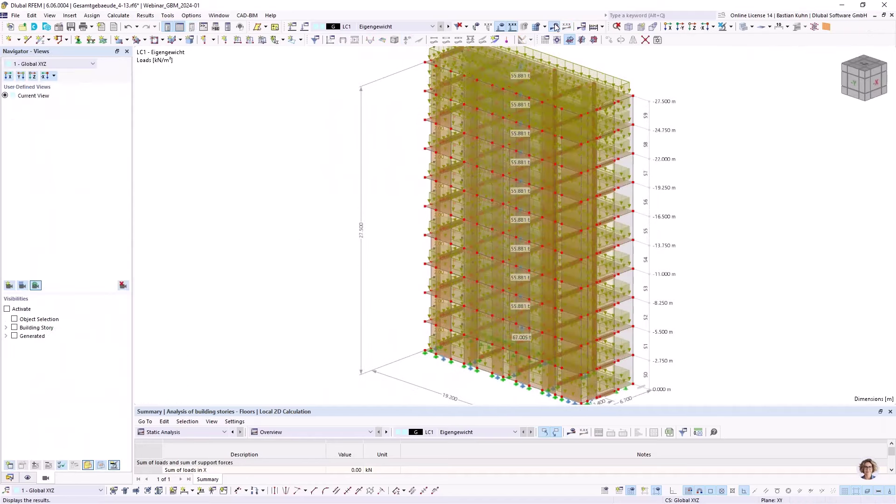
Show the results again without loads in wireframe display and examine the floor deformations across the stories
left_click(555, 27)
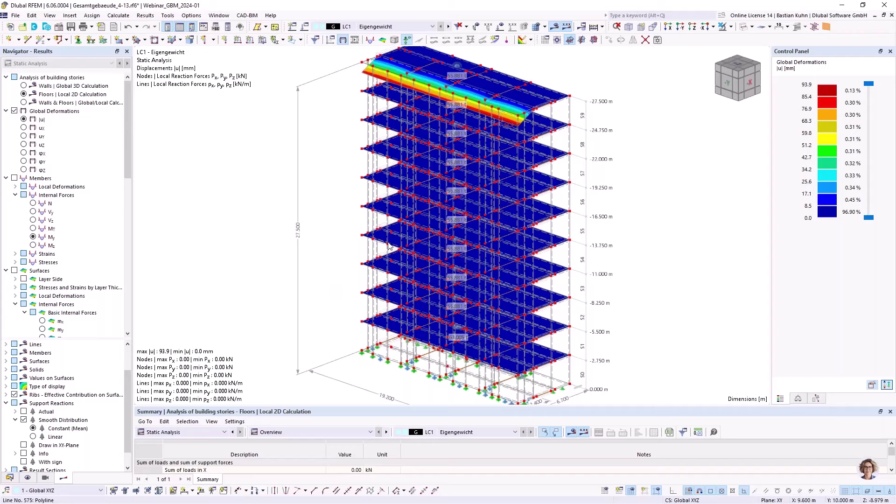
middle_click_drag(448, 303, 409, 304, "ctrl")
scroll(366, 306, "down", 3)
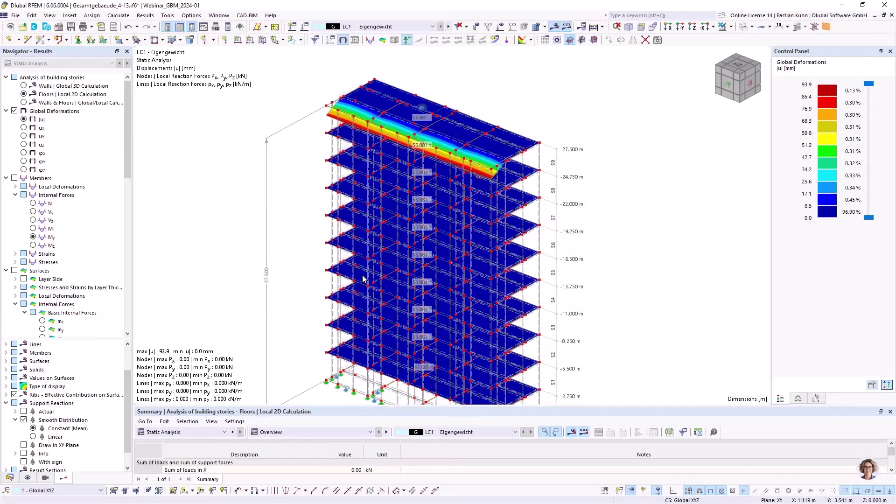
scroll(364, 279, "down", 2)
middle_click_drag(385, 260, 426, 182)
scroll(426, 182, "up", 3)
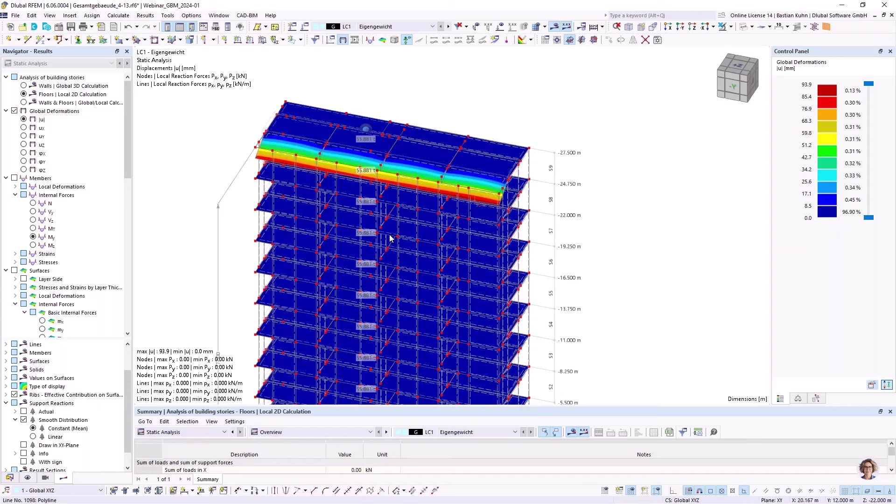
scroll(348, 389, "down", 1)
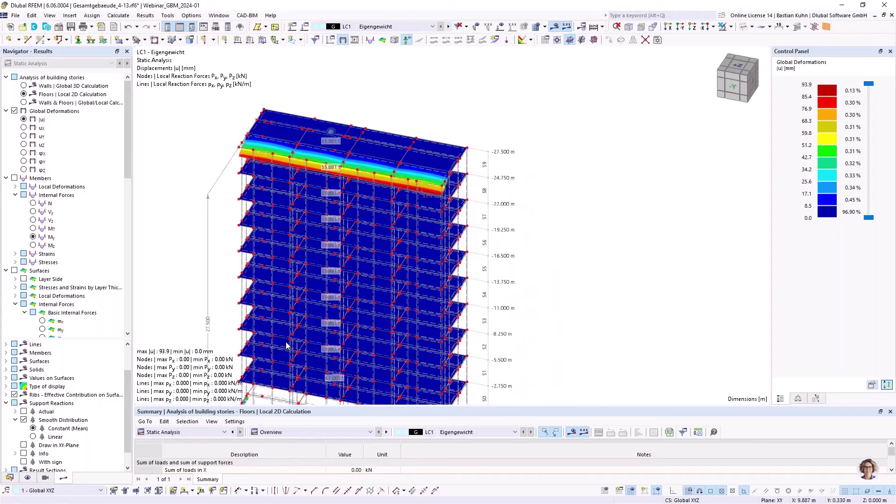
scroll(348, 389, "down", 1)
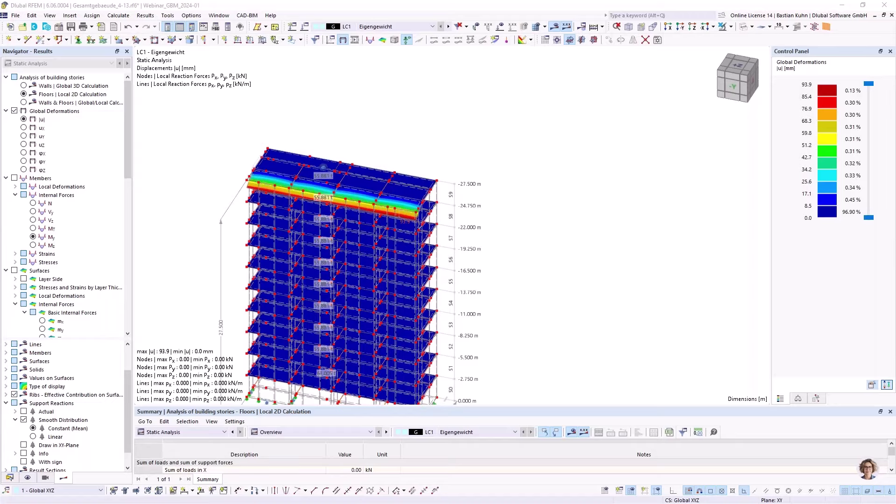
Switch to the Gesamtgebaeude_4-13_backup.rf6 model and calculate its LC1 results with global deformations shown
left_click_drag(895, 139, 340, 2)
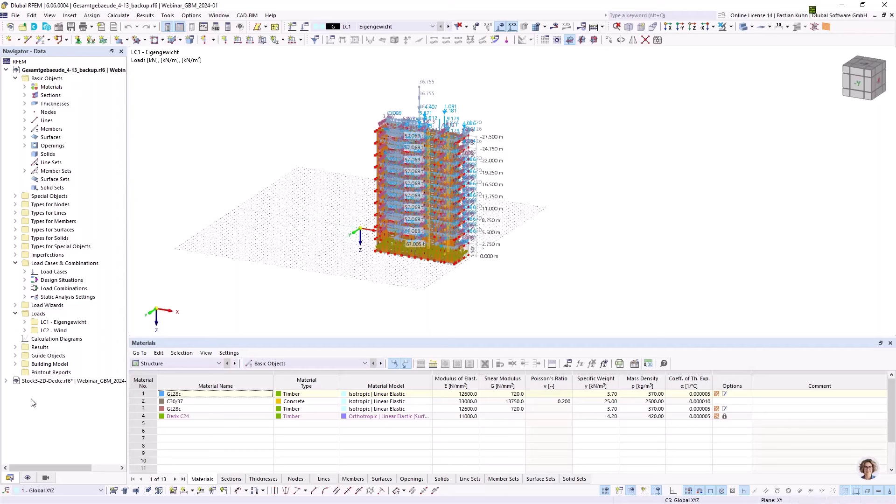
left_click(557, 29)
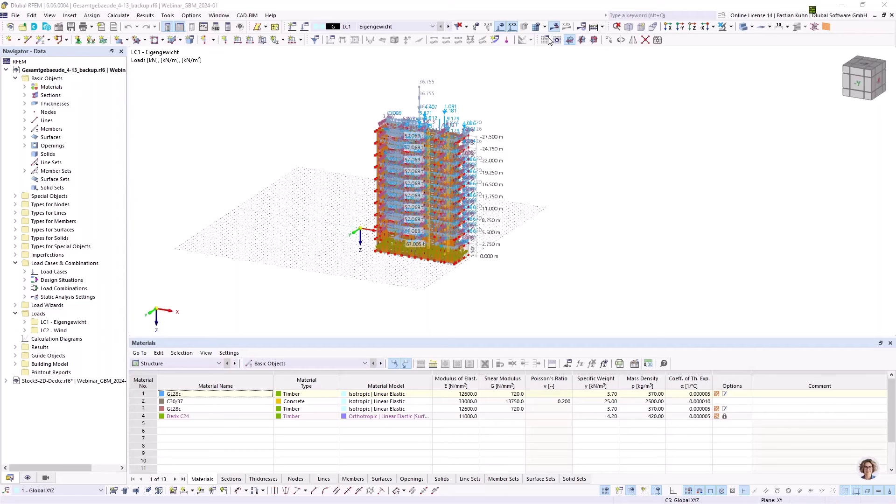
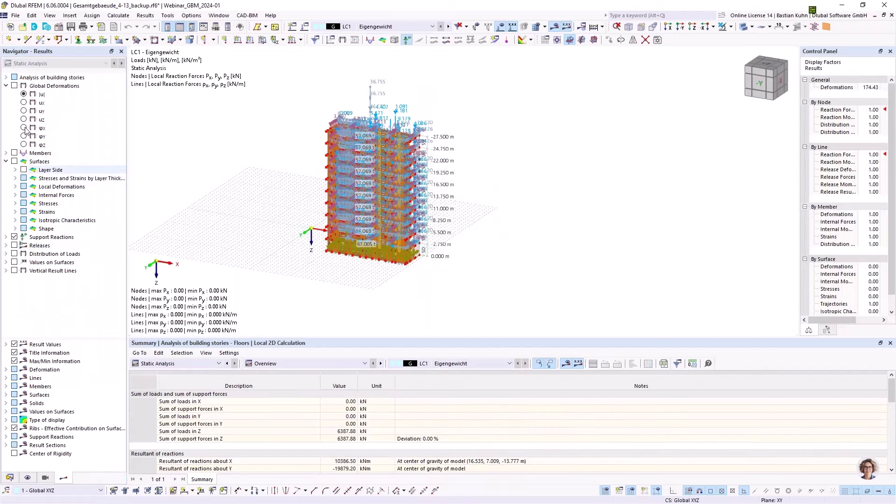
left_click(14, 85)
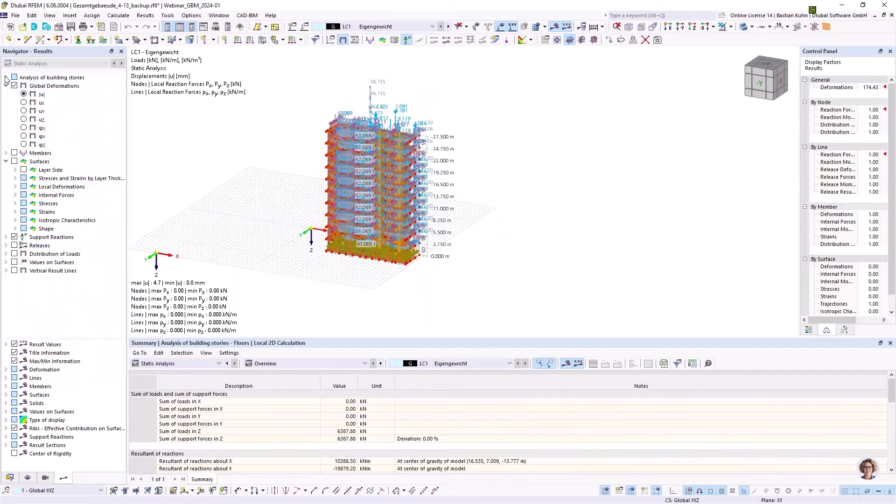
left_click(6, 78)
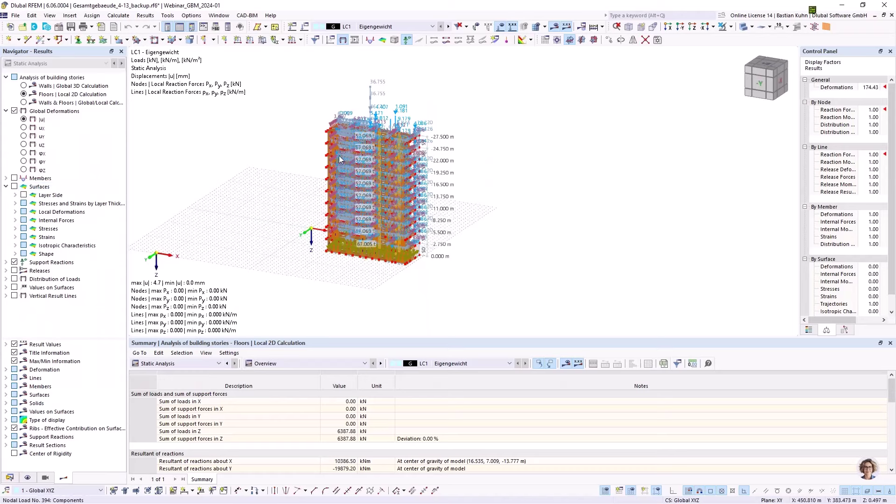
Hide the loads in the backup model and render its surfaces transparent to reveal the floor deformations
middle_click_drag(333, 167, 429, 173)
left_click(500, 27)
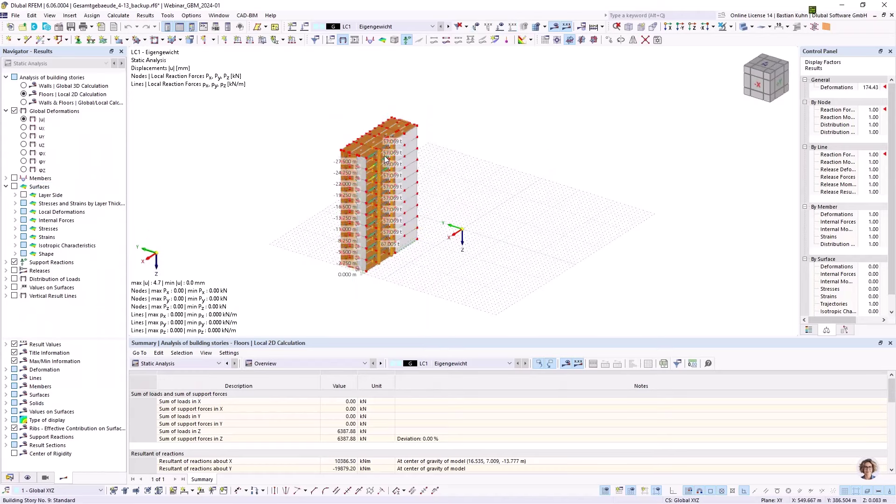
scroll(384, 156, "up", 4)
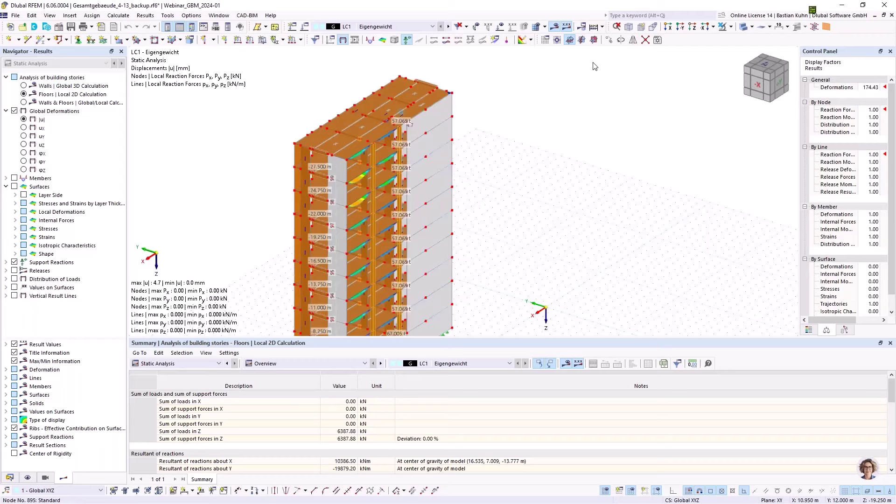
left_click(743, 28)
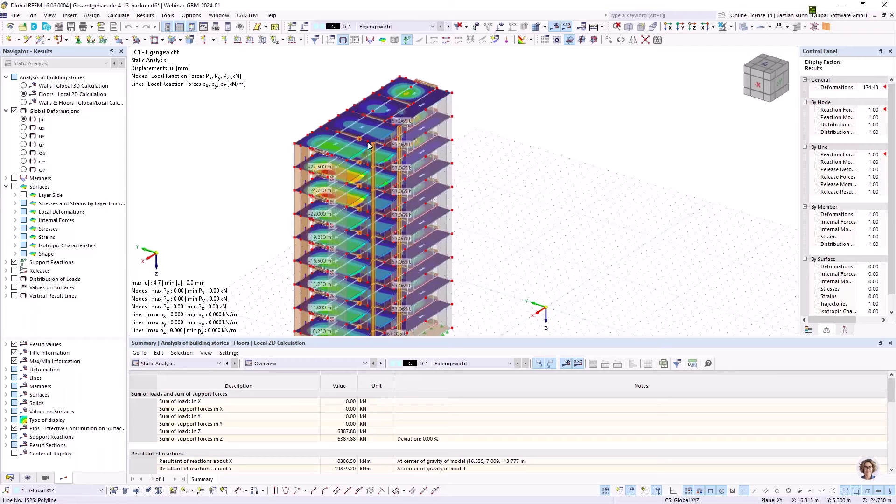
Examine the floor slab deformations of the upper stories in the backup model
middle_click_drag(368, 146, 424, 136, "ctrl")
scroll(400, 144, "up", 3)
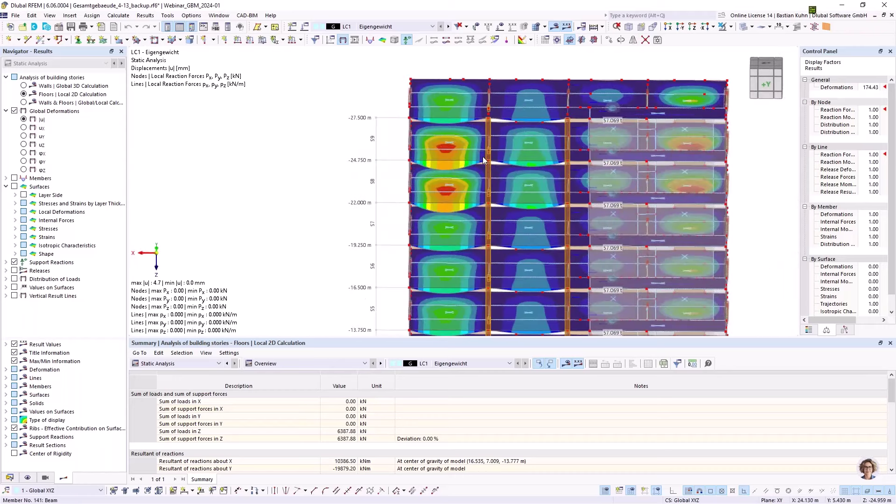
middle_click_drag(504, 163, 405, 145)
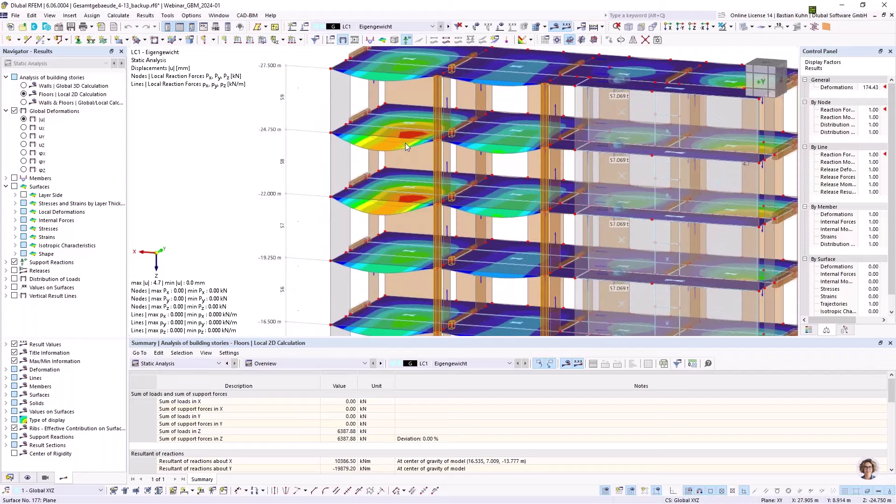
Examine the Walls | Global 3D Calculation deformations from several angles, and return to the Floors | Local 2D Calculation results
scroll(569, 150, "down", 2)
middle_click_drag(580, 161, 531, 189)
scroll(531, 188, "up", 1)
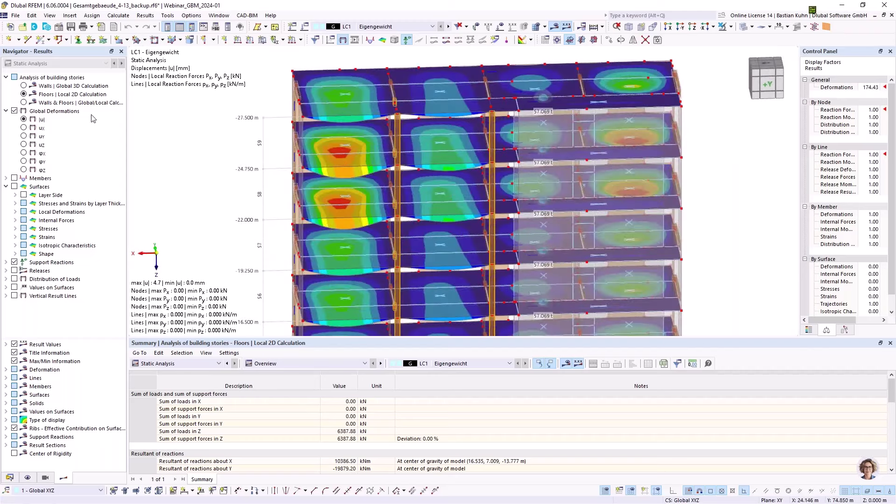
left_click(27, 88)
scroll(388, 182, "down", 2)
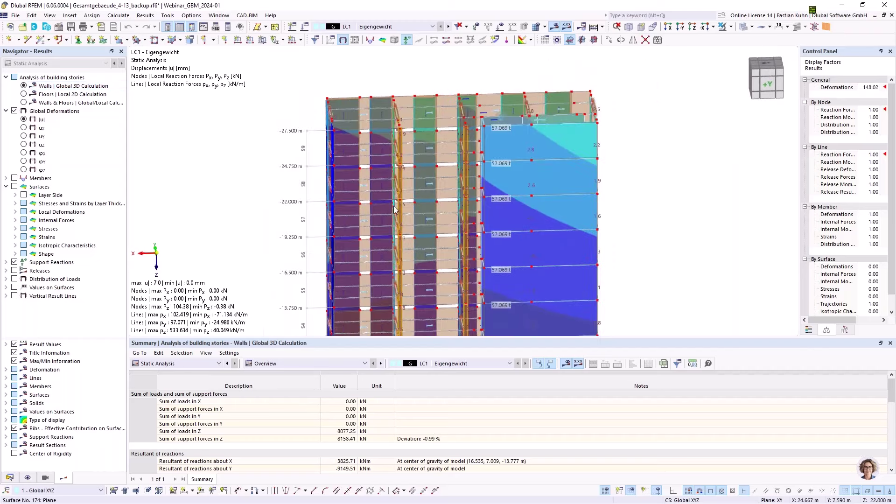
middle_click_drag(388, 182, 465, 172, "ctrl")
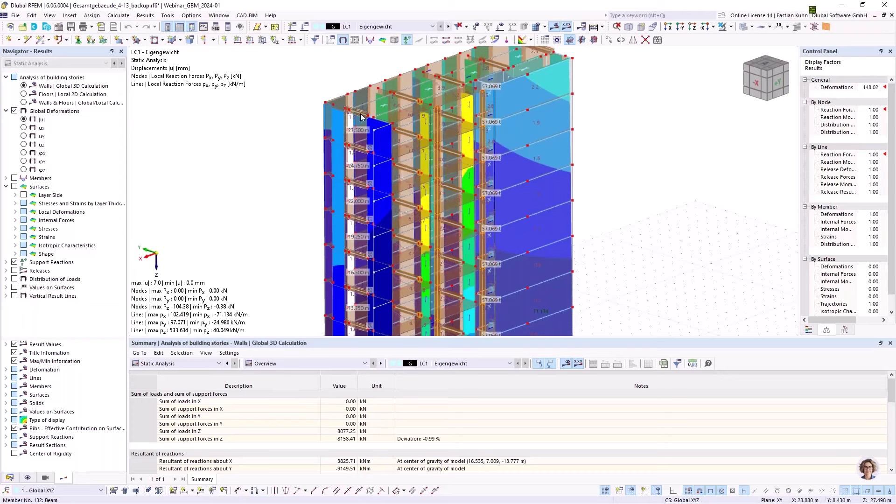
scroll(361, 116, "up", 2)
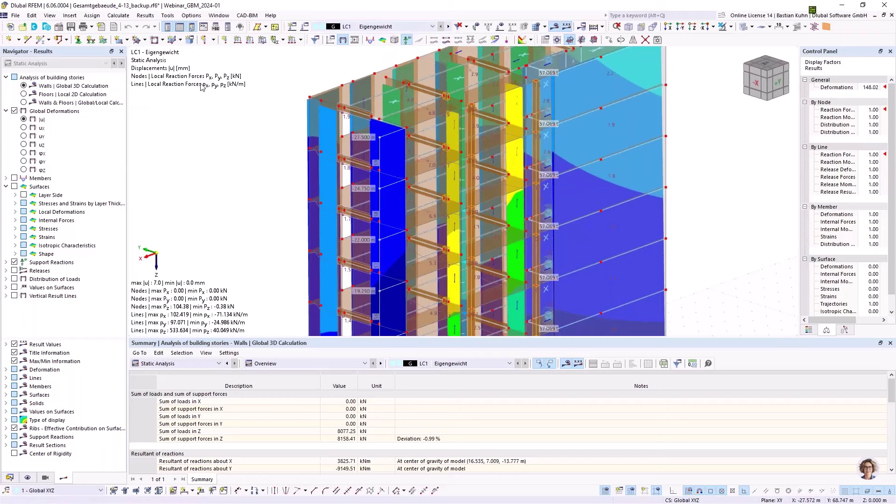
left_click(24, 95)
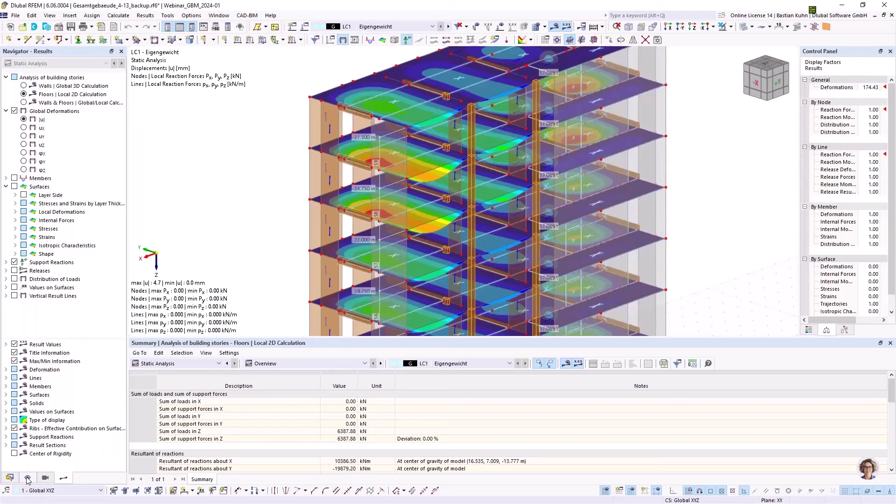
Display the loads with their values and inspect the line load transferred to the wall edge at the top floor's corner
left_click(28, 479)
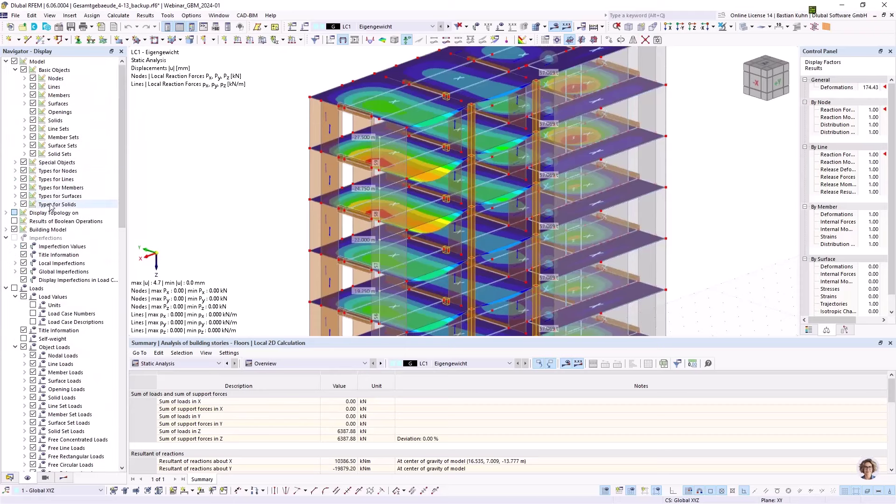
left_click(25, 103)
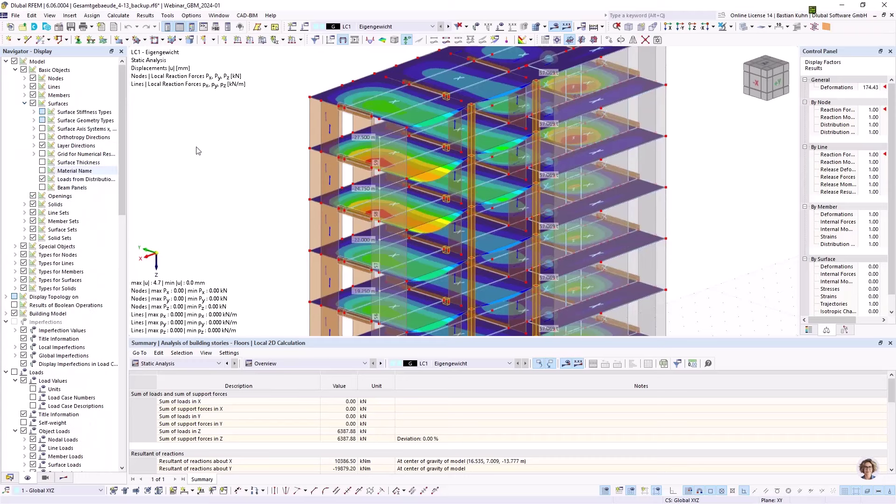
left_click(500, 26)
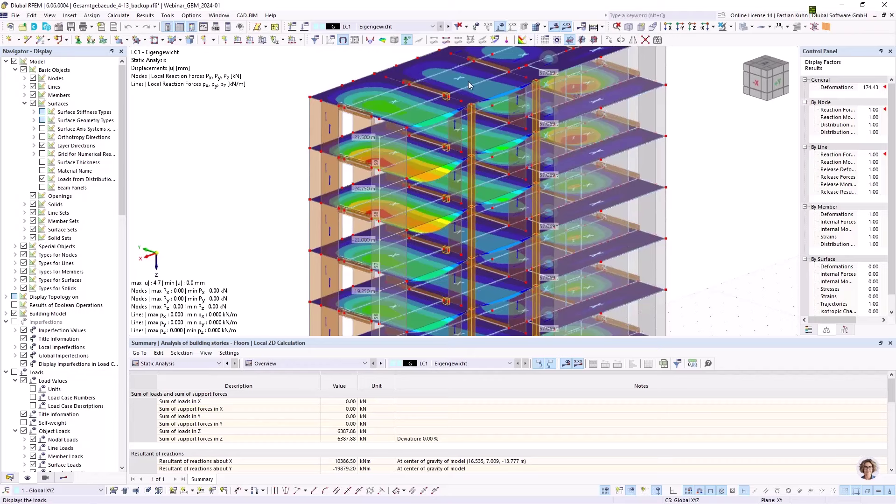
left_click(513, 26)
middle_click_drag(325, 108, 338, 104)
scroll(338, 105, "up", 5)
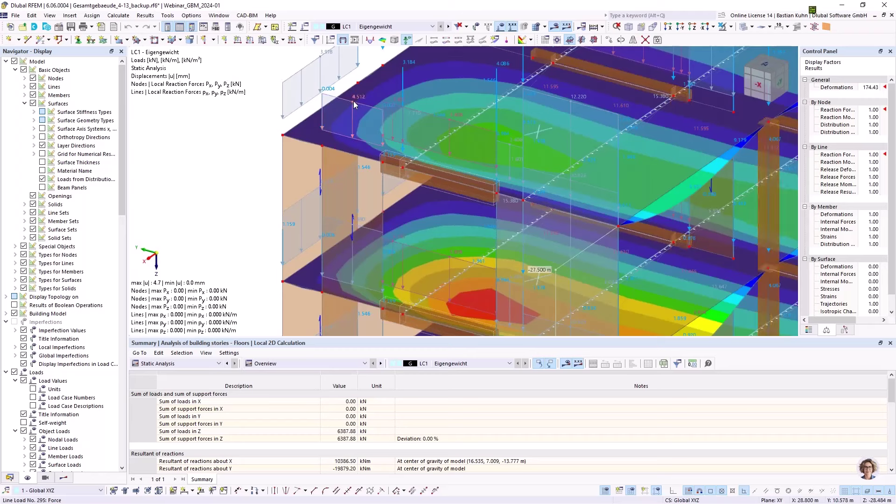
mouse_move(354, 105)
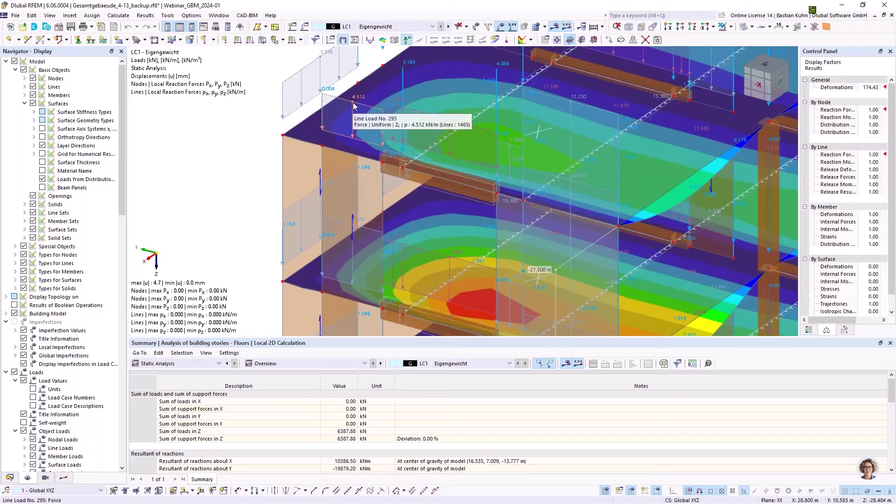
scroll(354, 105, "down", 5)
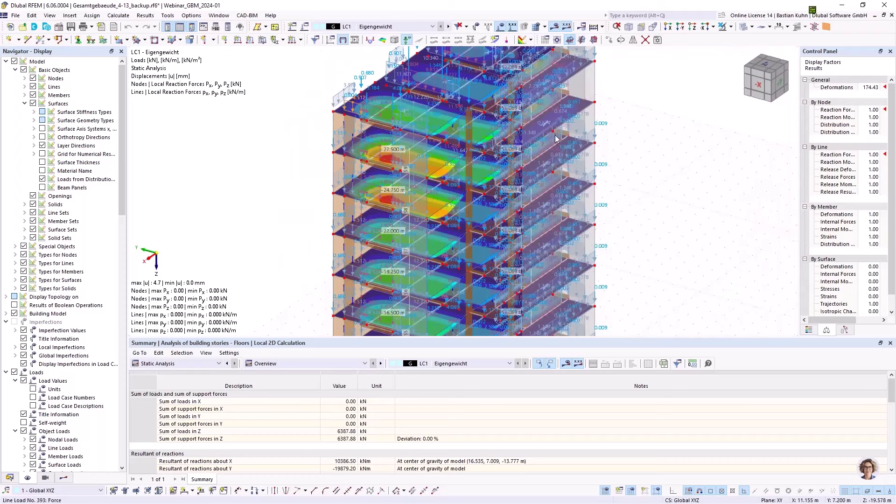
Show the building in the -Y elevation view and hide the loads again
left_click(681, 27)
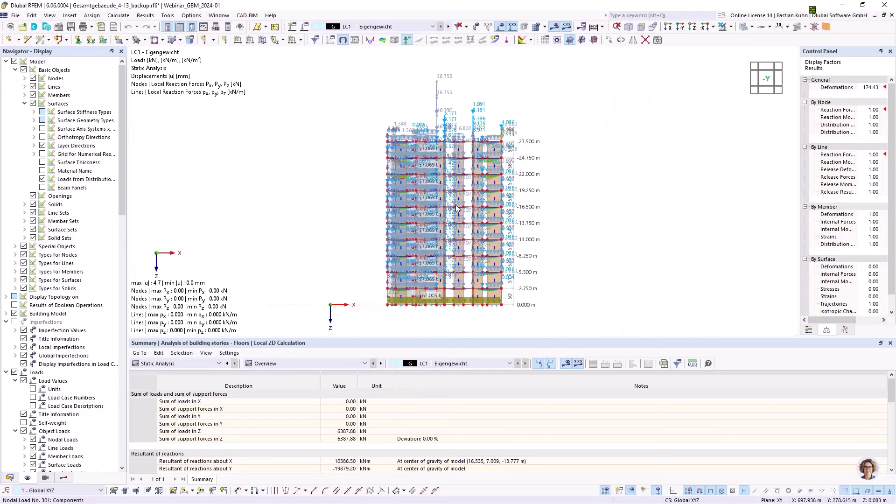
scroll(456, 208, "up", 3)
scroll(448, 176, "down", 3)
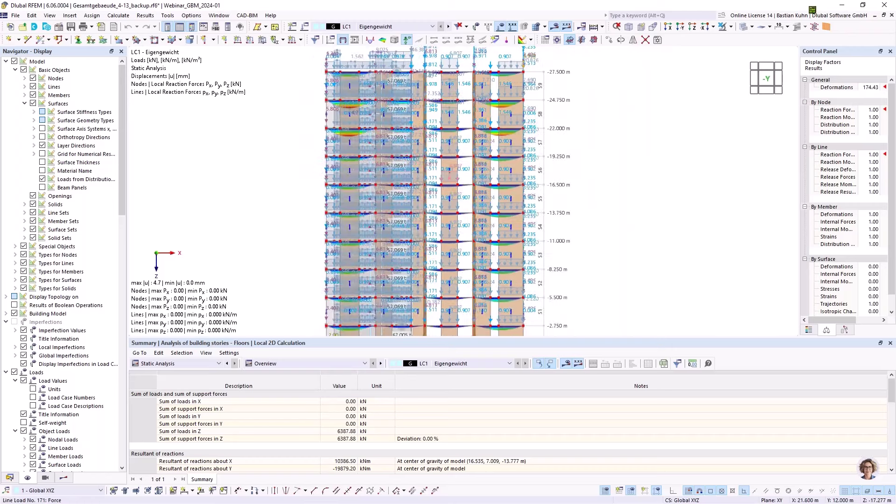
left_click(500, 27)
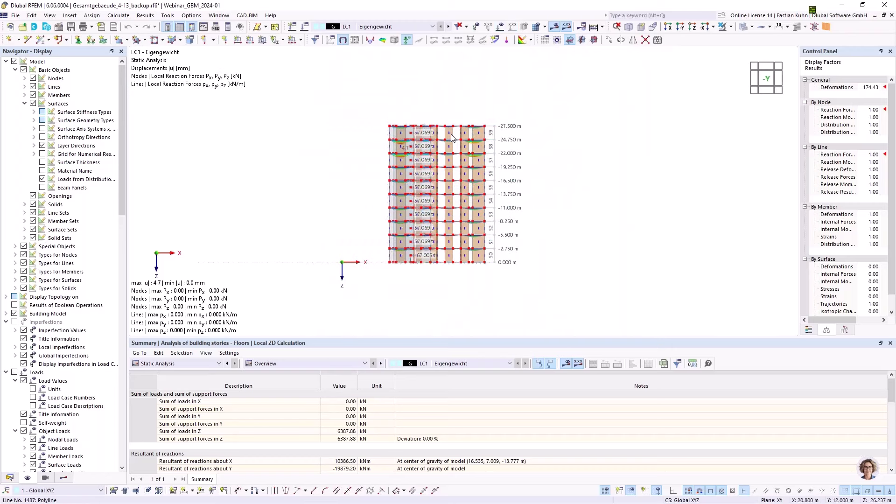
Select the floor slab surfaces across all stories and set their load transfer direction to Isotropic | FEA
scroll(435, 148, "up", 3)
middle_click_drag(435, 148, 429, 115)
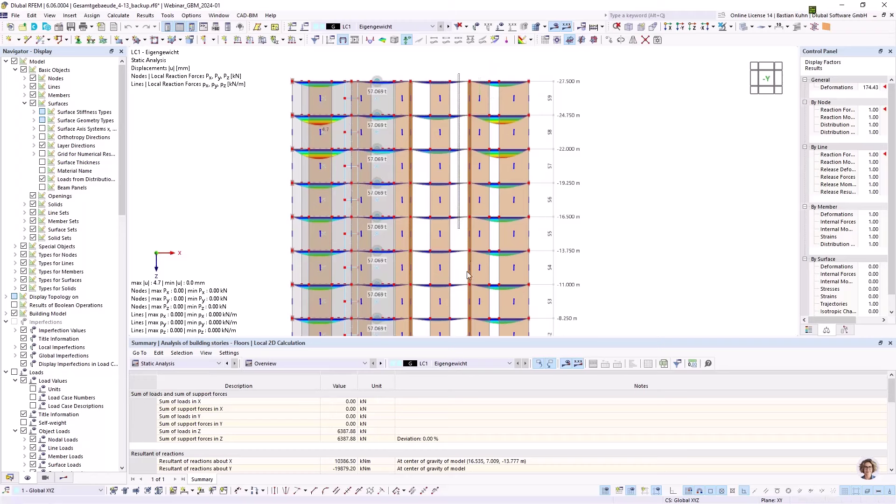
middle_click_drag(462, 261, 462, 186)
middle_click_drag(464, 343, 466, 273)
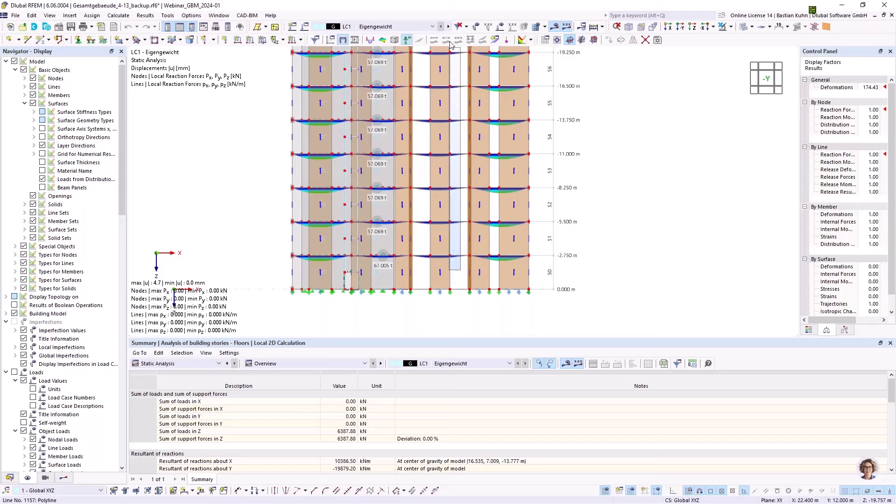
scroll(452, 47, "up", 3, "shift")
scroll(457, 74, "up", 2, "shift")
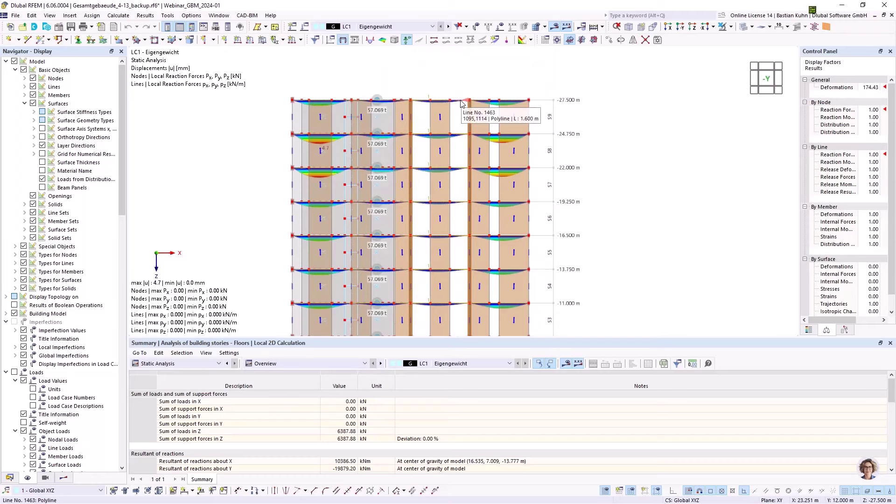
right_click(461, 104)
mouse_move(598, 134)
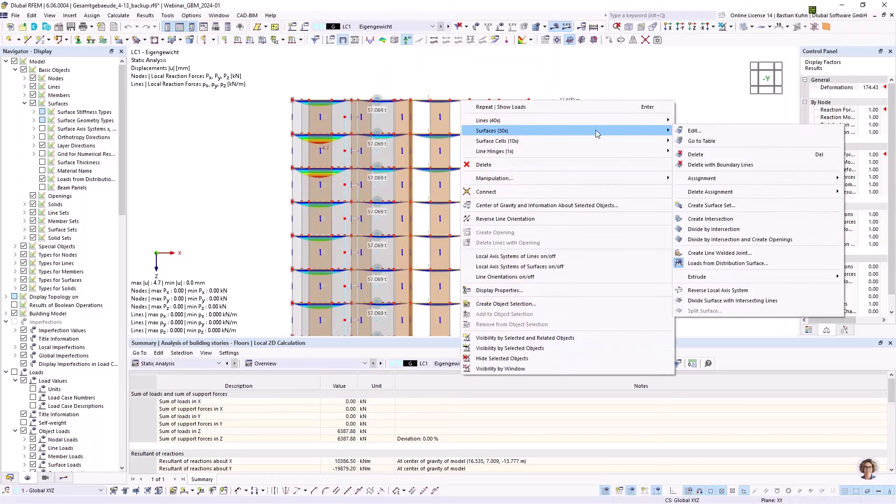
left_click(695, 132)
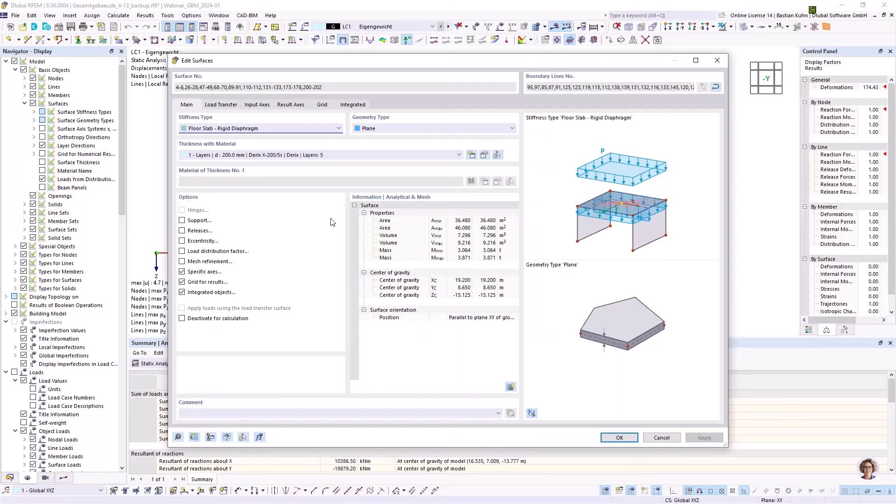
left_click(226, 106)
left_click(229, 139)
left_click(219, 149)
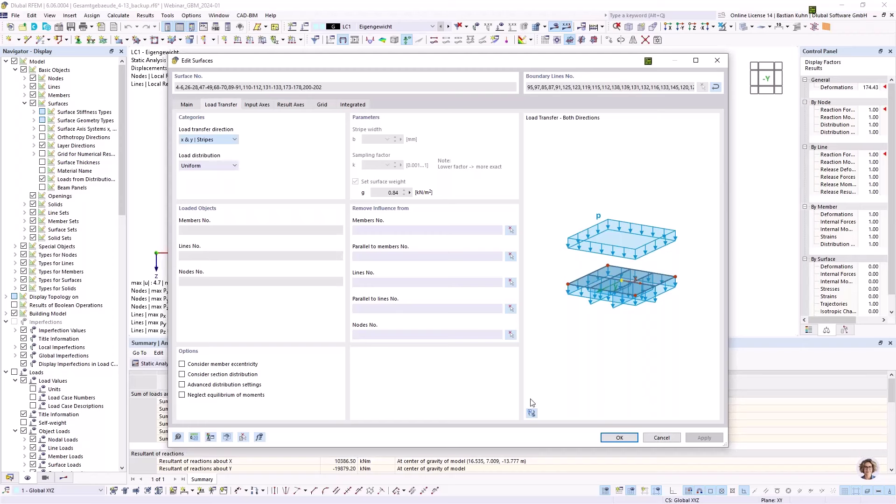
key("Up")
left_click(616, 438)
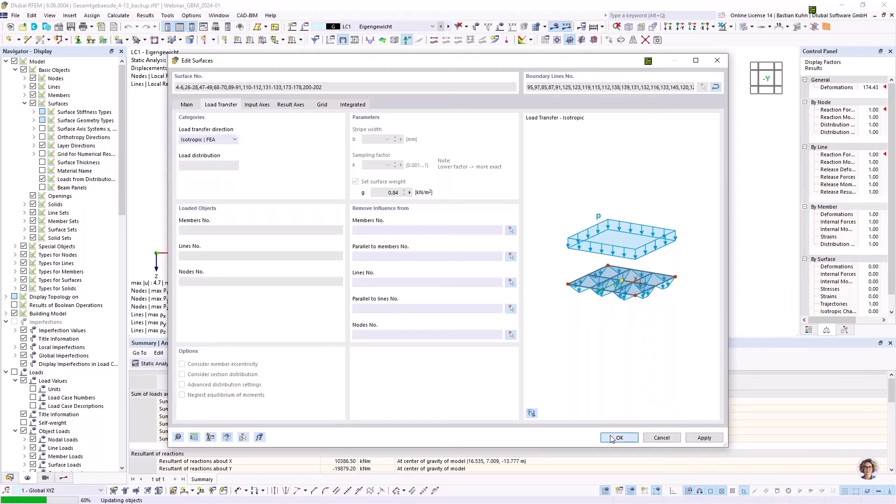
Apply the isotropic FEA load transfer settings to the edited surfaces
left_click(487, 296)
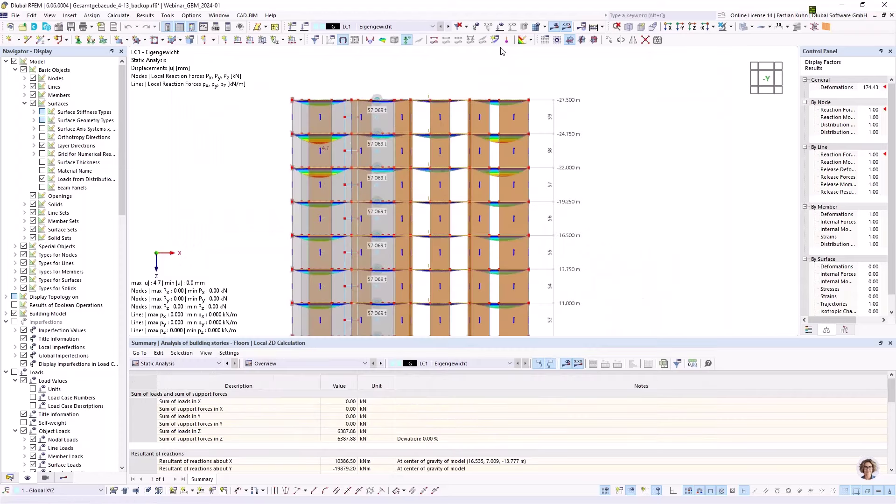
left_click(554, 26)
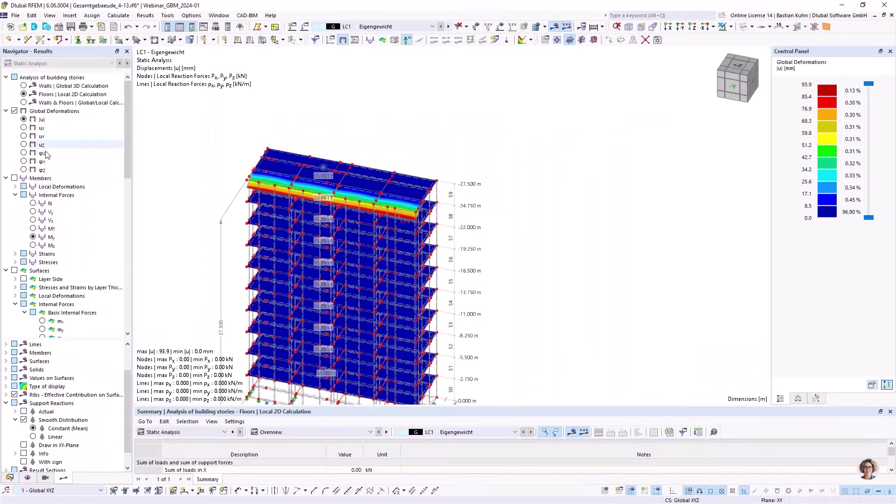
Review the dimensions and modeling settings of building story 1, with its top at -5.500 m
middle_click_drag(198, 188, 312, 142)
middle_click_drag(313, 142, 284, 114, "ctrl")
scroll(254, 146, "up", 2)
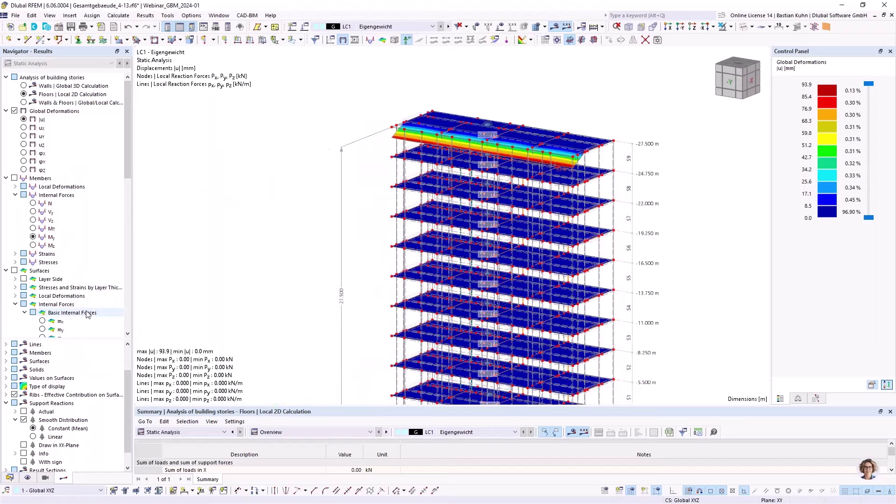
left_click(9, 477)
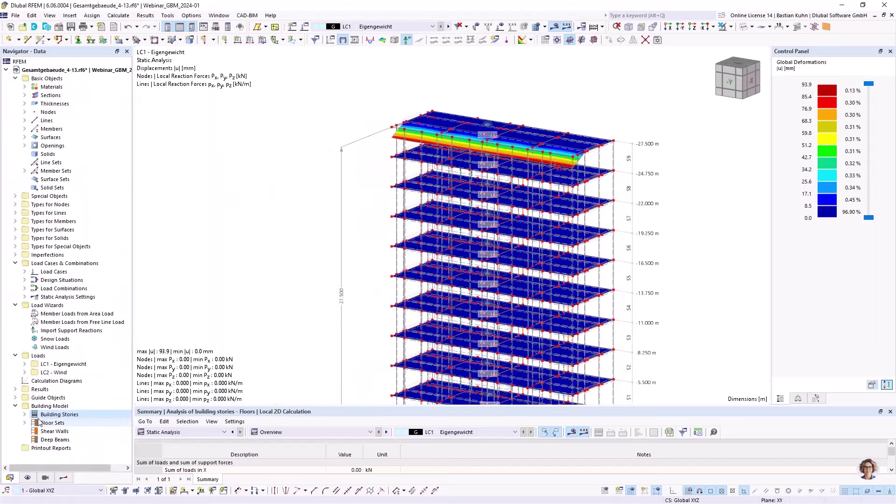
left_click(25, 414)
double_click(55, 423)
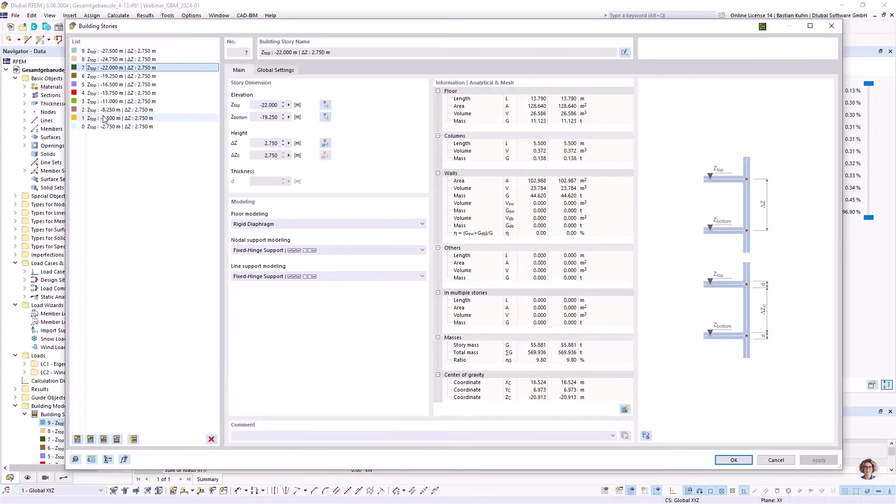
left_click(107, 118)
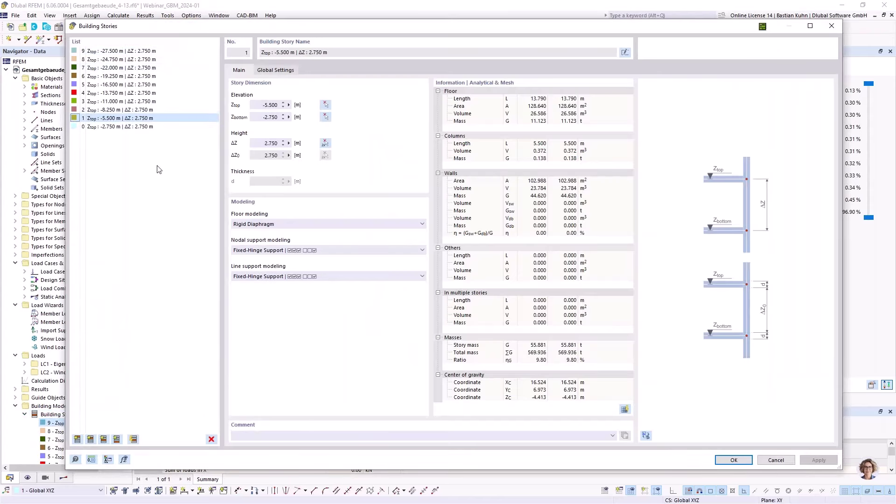
left_click(733, 461)
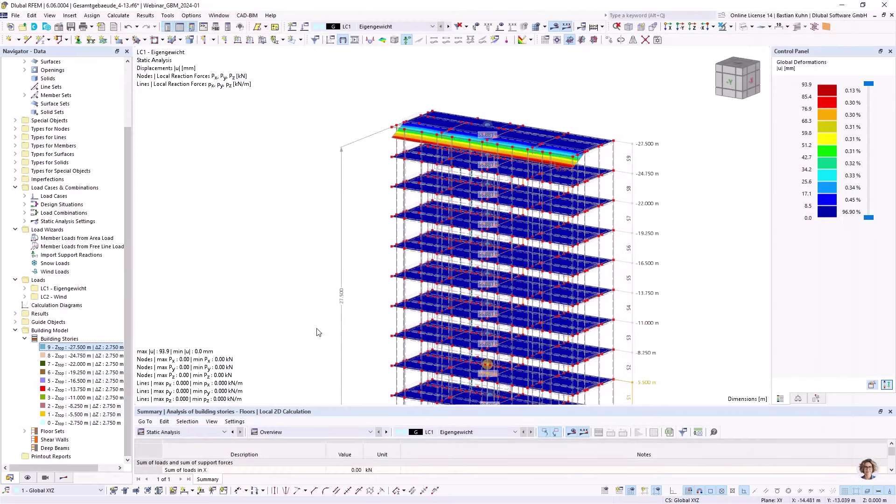
Start a new shear wall and assign the stacked wall surfaces 22, 43, 64, 85, 106, 127 and 148
middle_click_drag(317, 322, 434, 258)
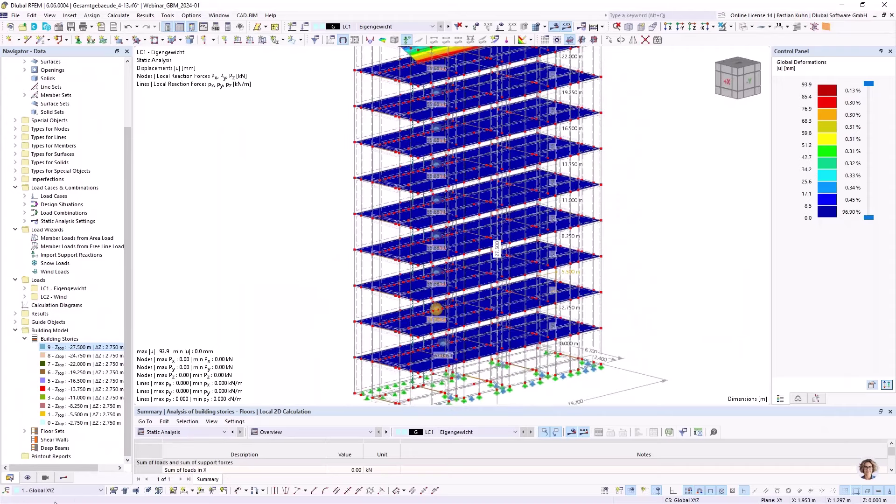
right_click(52, 442)
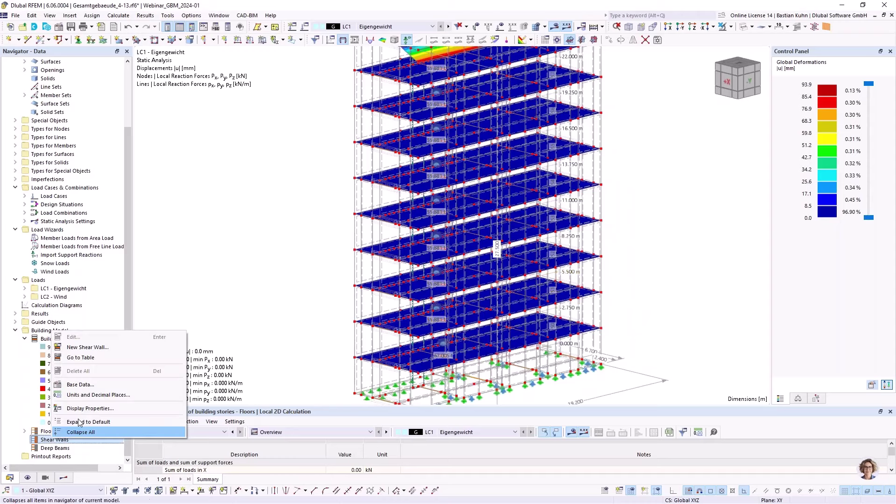
left_click(85, 348)
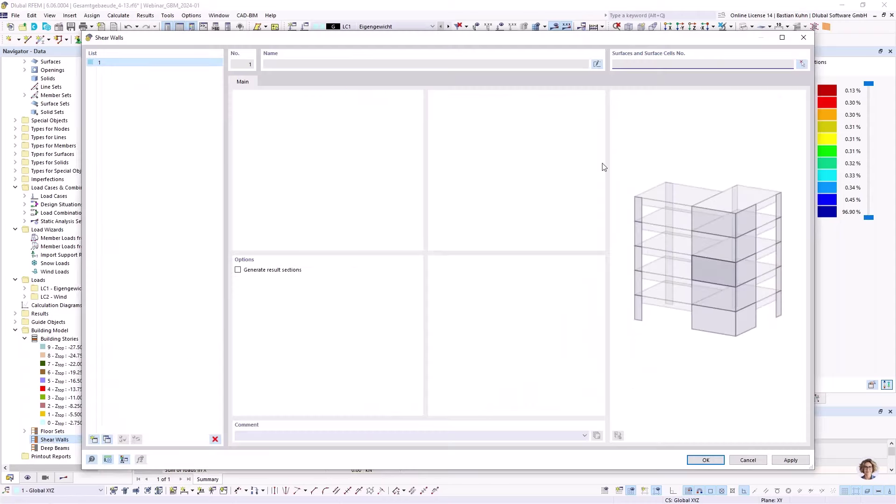
left_click(802, 64)
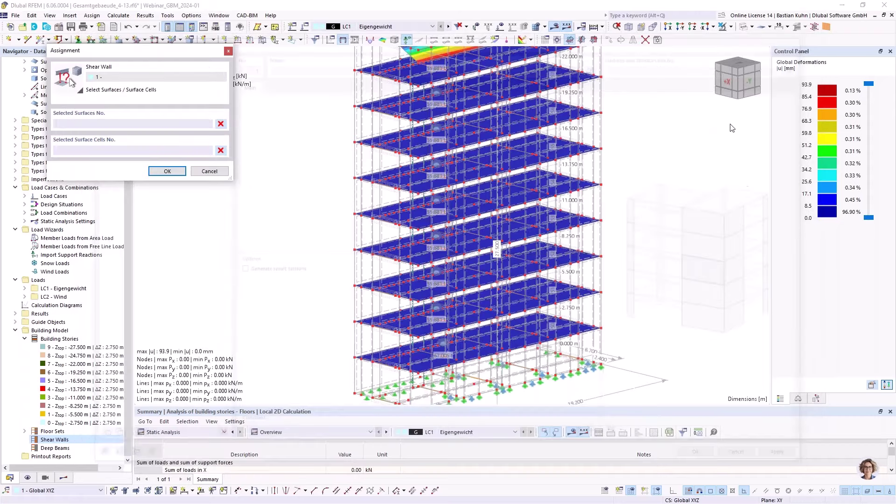
left_click(370, 379)
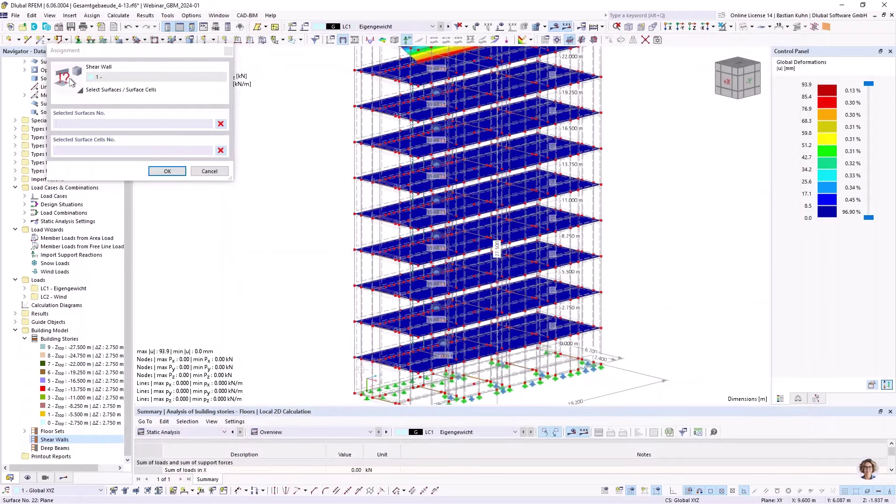
left_click(370, 310)
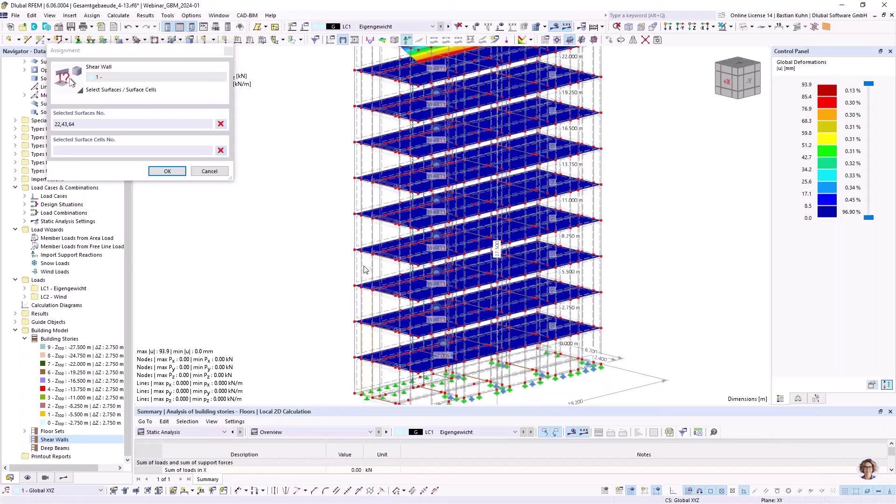
left_click(370, 274)
left_click(359, 243)
left_click(361, 164)
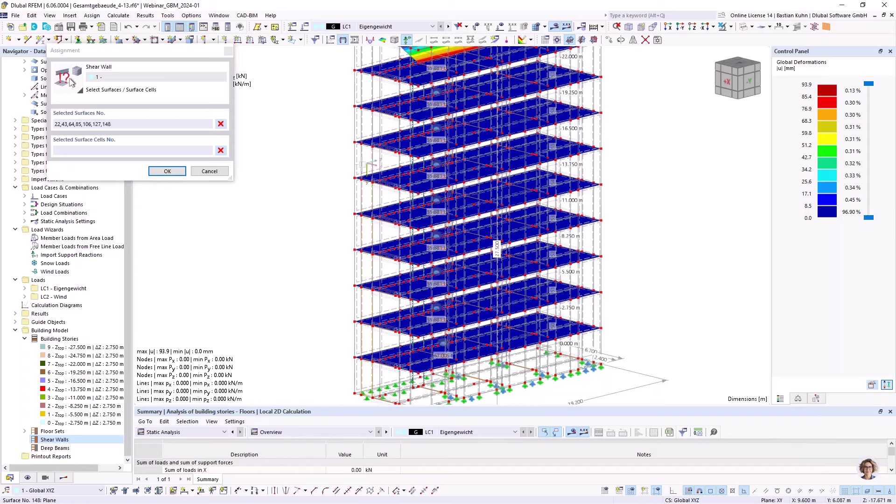
Add the upper-story wall surfaces 169, 193 and 217 to the shear wall and confirm the assignment
middle_click_drag(365, 168, 394, 245, "ctrl")
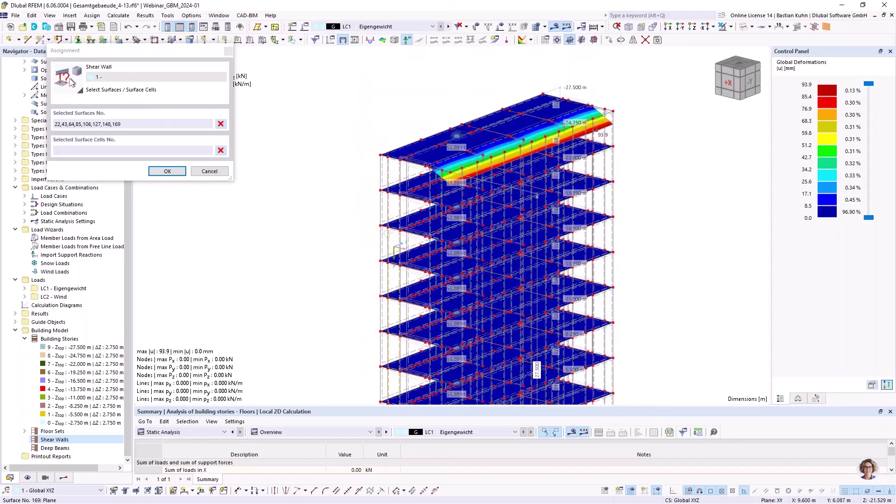
scroll(388, 206, "up", 3)
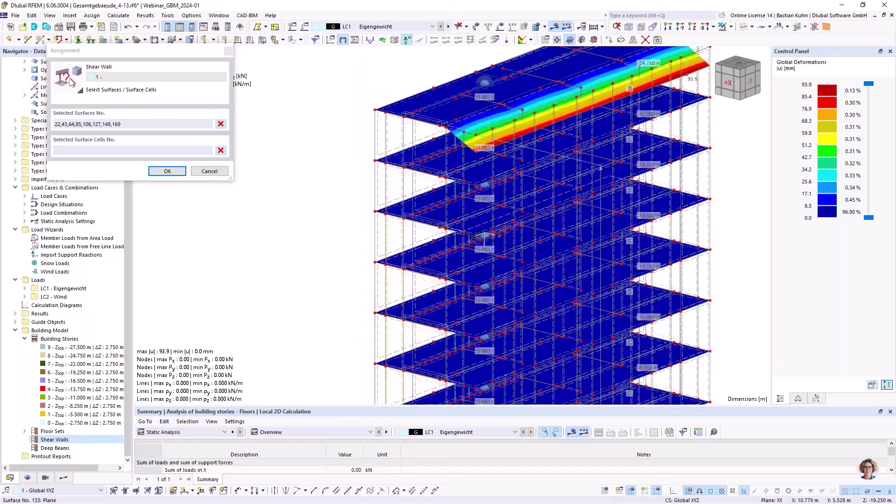
left_click(395, 175)
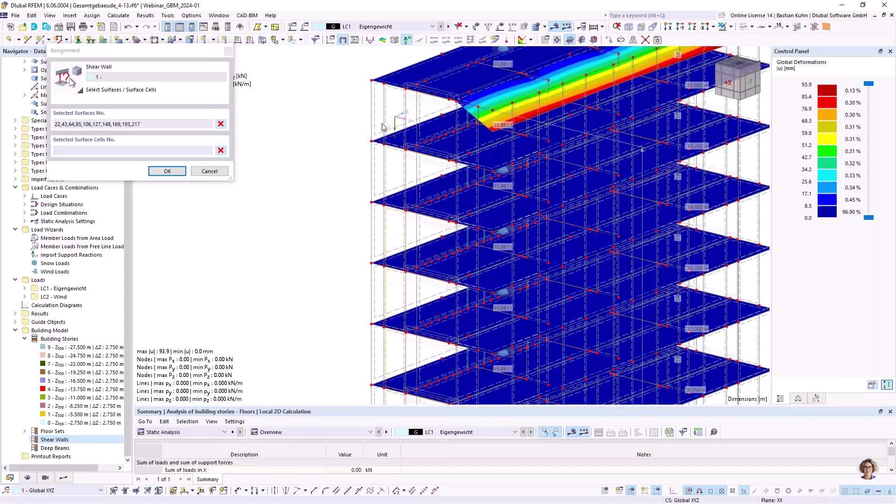
left_click(395, 114)
left_click(168, 171)
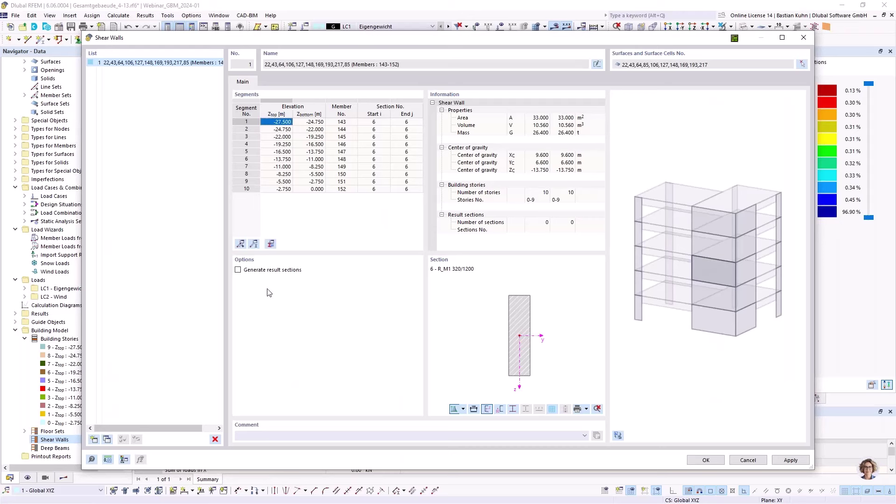
Enable generation of result sections for the shear wall and save it, accepting the follow-up prompt
left_click(238, 269)
left_click(706, 456)
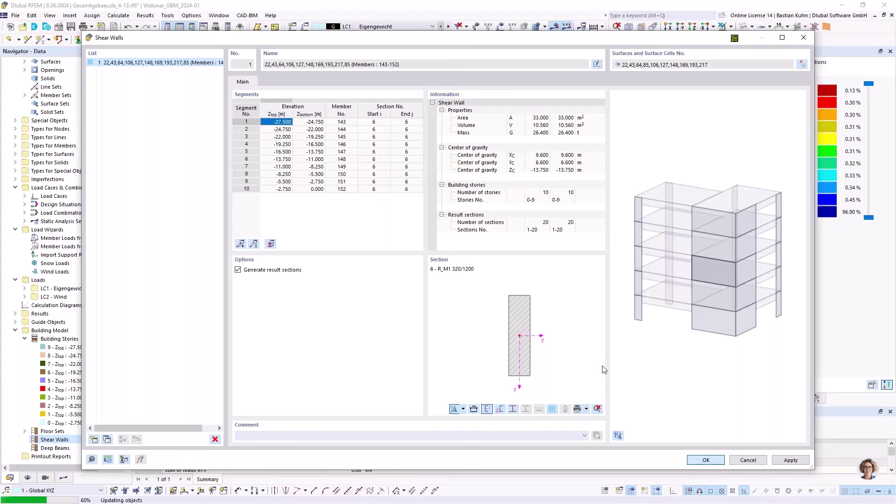
left_click(487, 297)
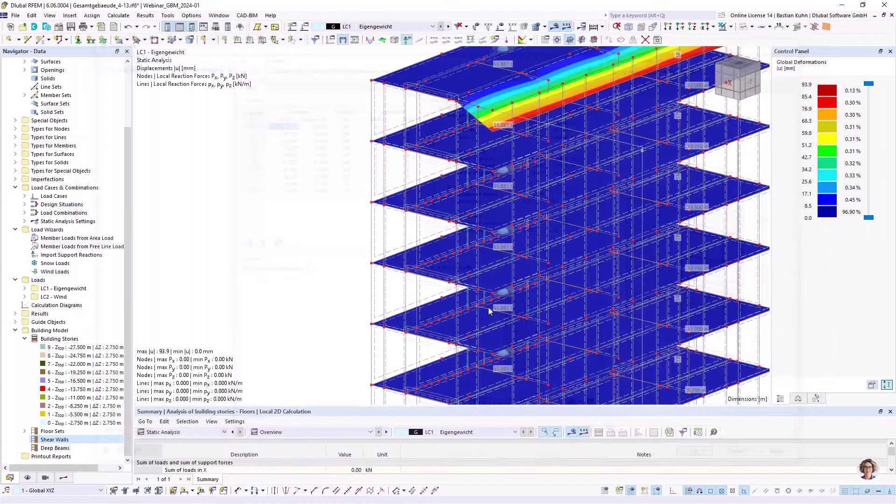
Start a new deep beam in the building model and begin selecting its surfaces graphically
scroll(538, 267, "down", 3)
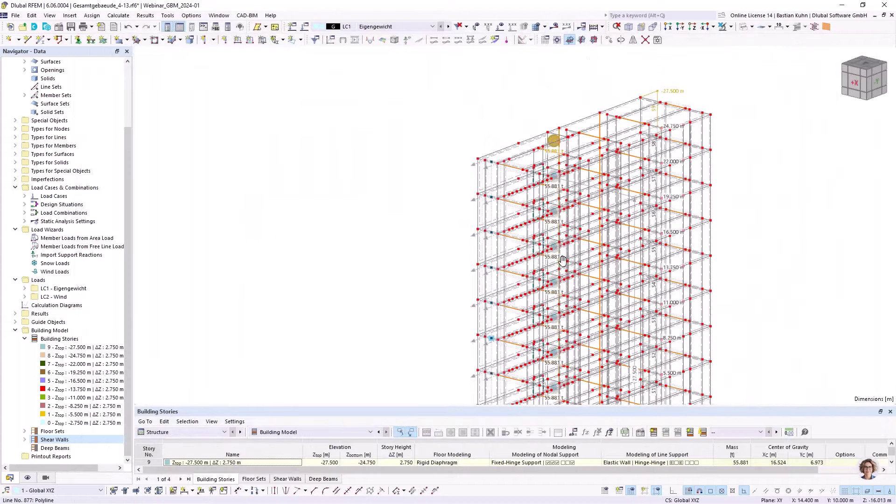
middle_click_drag(562, 267, 434, 252)
scroll(434, 252, "down", 3)
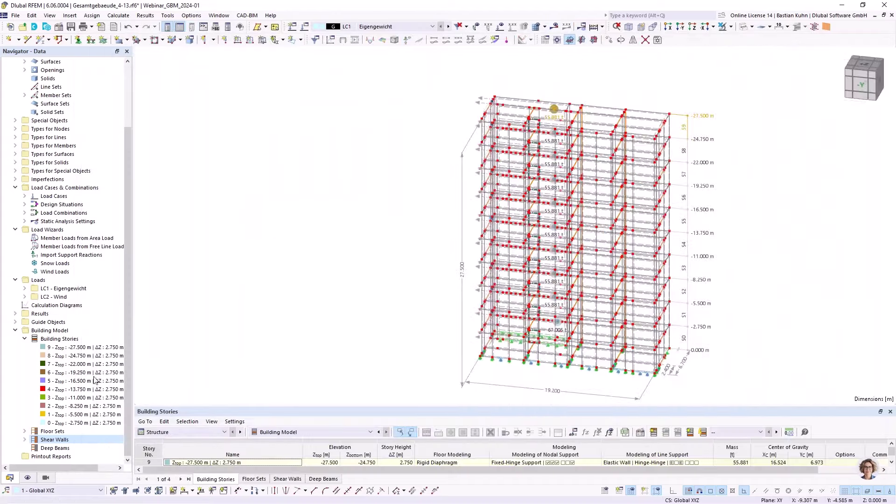
right_click(55, 448)
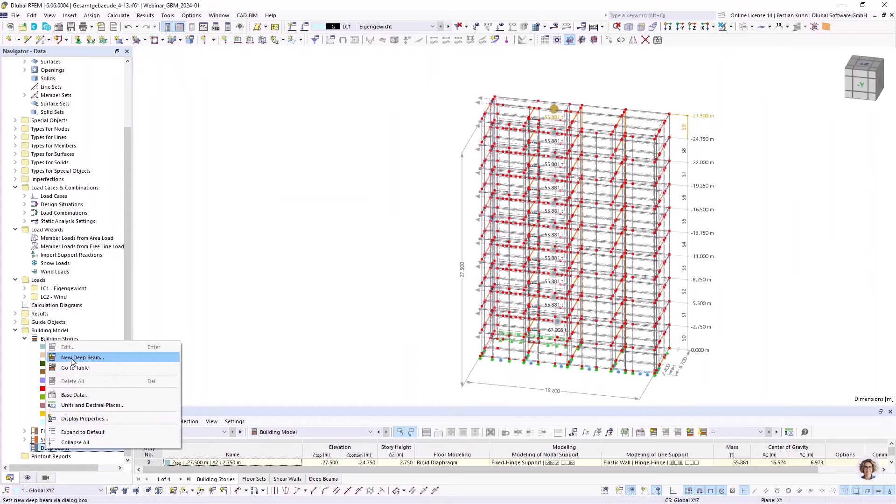
left_click(96, 364)
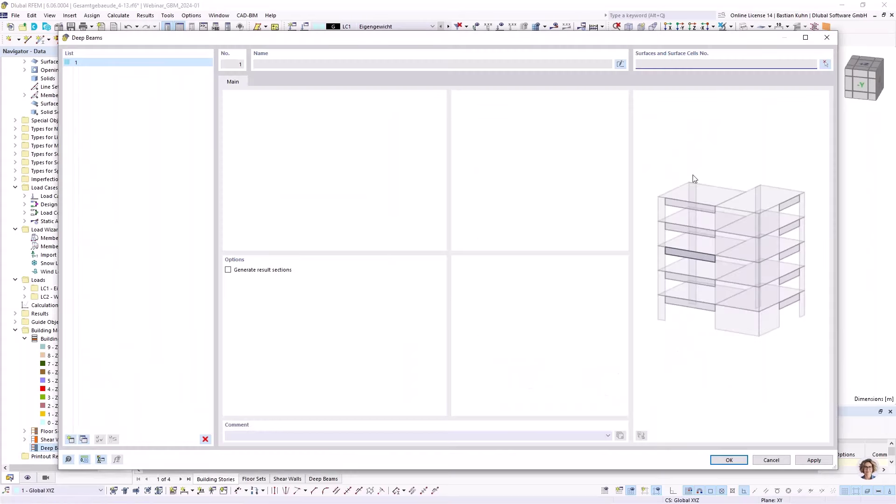
left_click(826, 64)
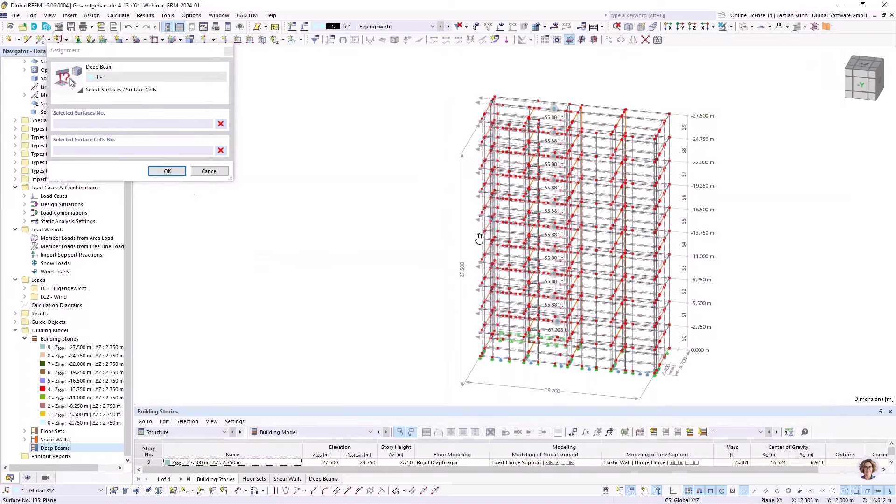
Display the model with shaded transparent surfaces and turn on the display of surface cells
middle_click_drag(533, 175, 474, 232)
scroll(495, 178, "up", 5)
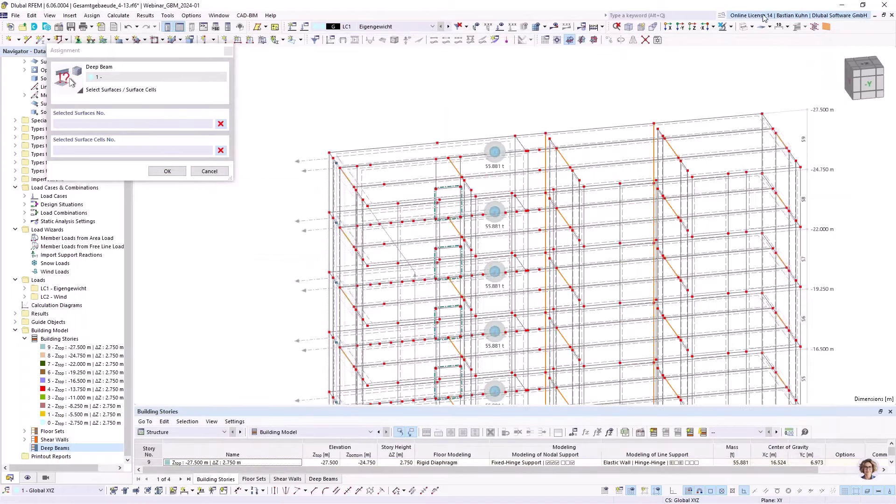
left_click(753, 26)
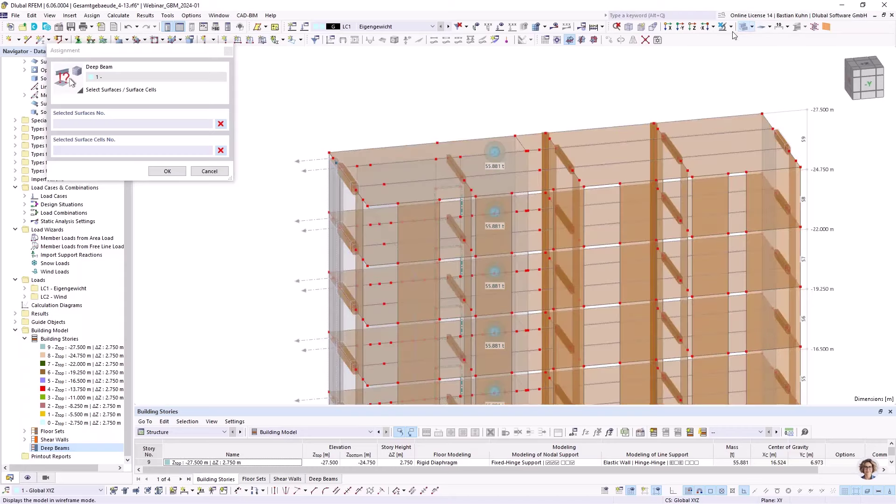
mouse_move(508, 220)
middle_mouse_down()
mouse_move(520, 183)
mouse_move(497, 228)
middle_mouse_up()
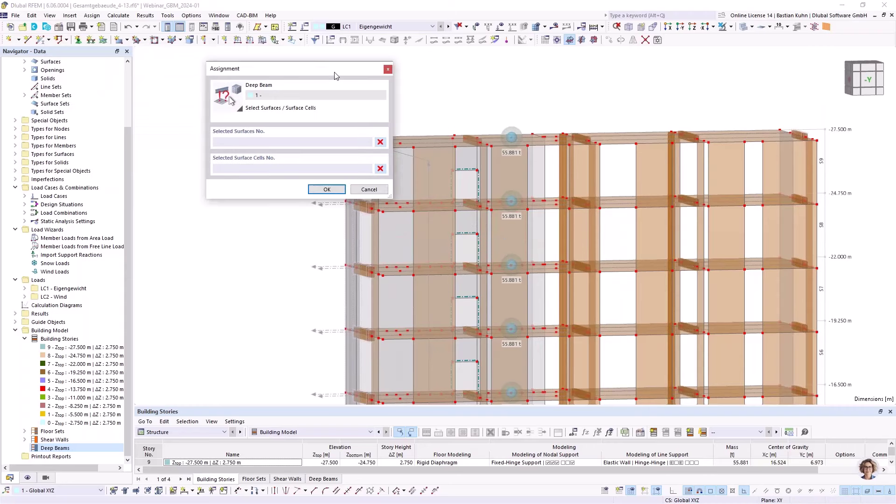
left_click(28, 477)
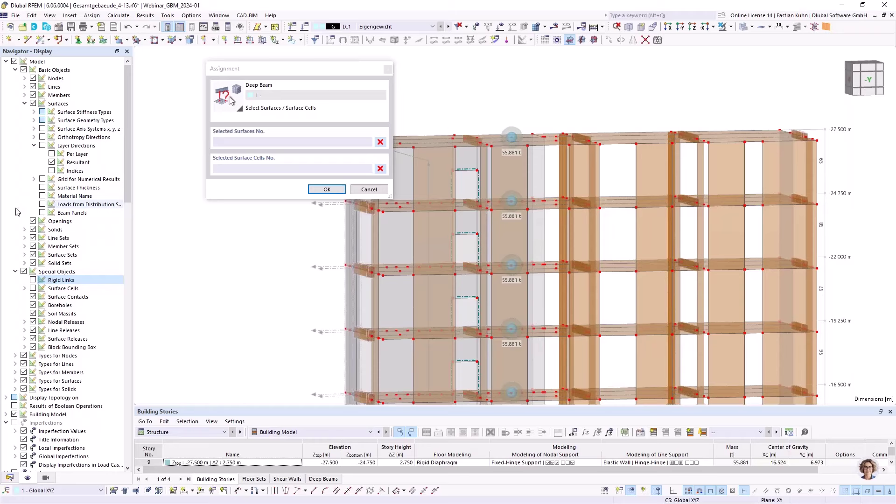
left_click(34, 288)
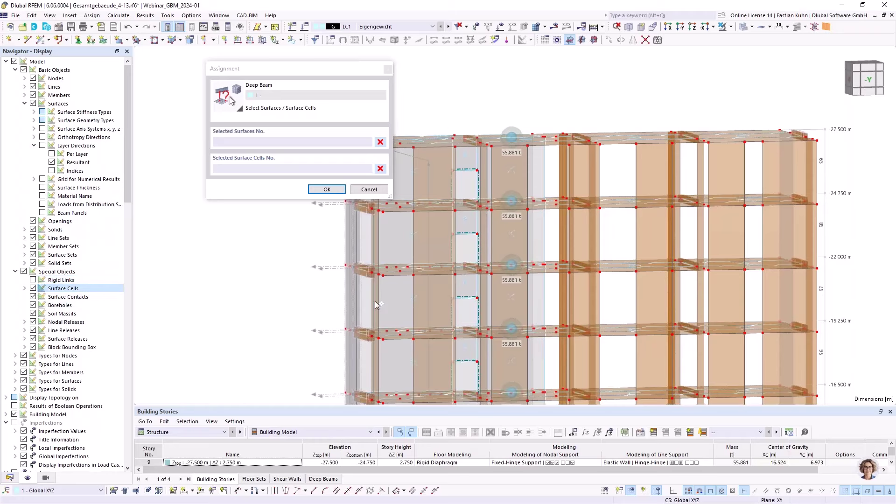
Assign surface cell 83, the wall strip between two stacked door openings, to the deep beam
scroll(467, 220, "up", 4)
left_click(464, 215)
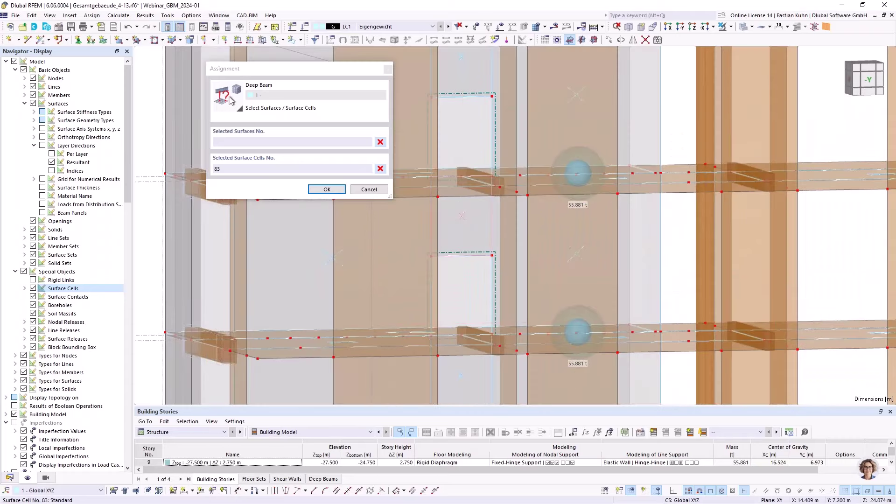
left_click(327, 189)
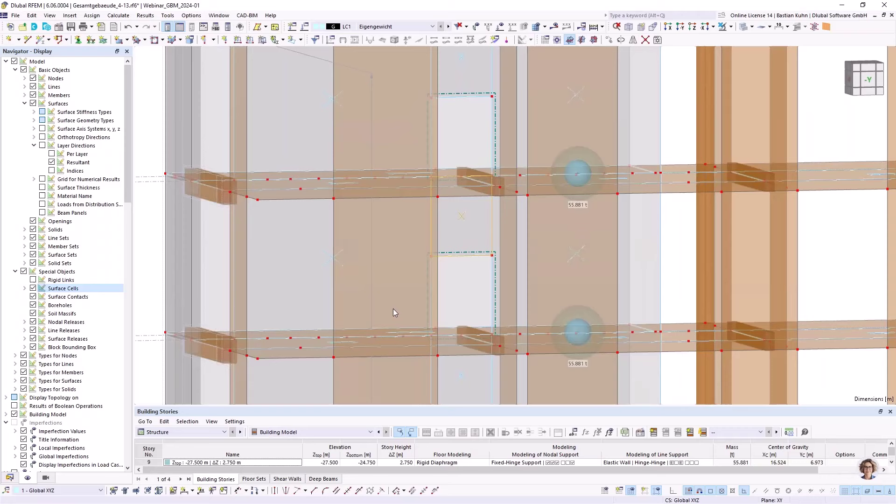
Enable generation of result sections for the deep beam and save it
double_click(505, 316)
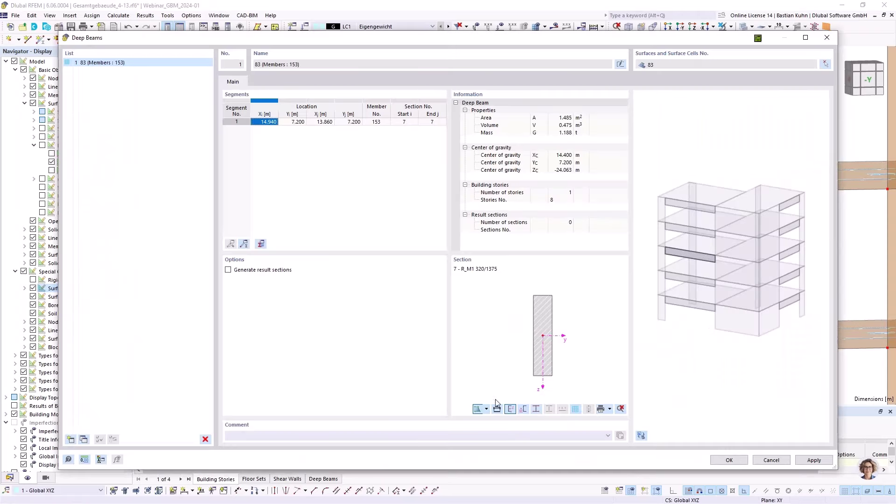
left_click(228, 270)
left_click(728, 460)
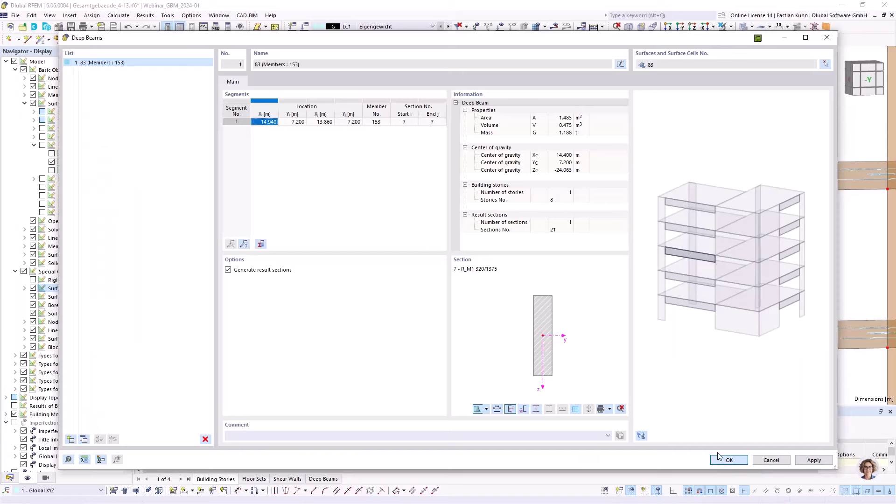
scroll(687, 212, "down", 5)
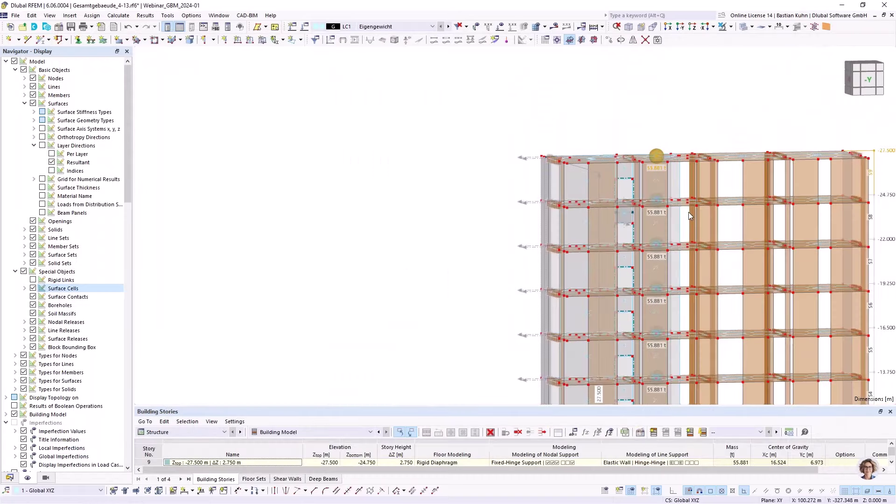
Set the load transfer direction of all floor slab surfaces to x & y | Stripes with a Uniform load distribution
middle_click_drag(697, 195, 521, 152)
scroll(521, 153, "down", 1)
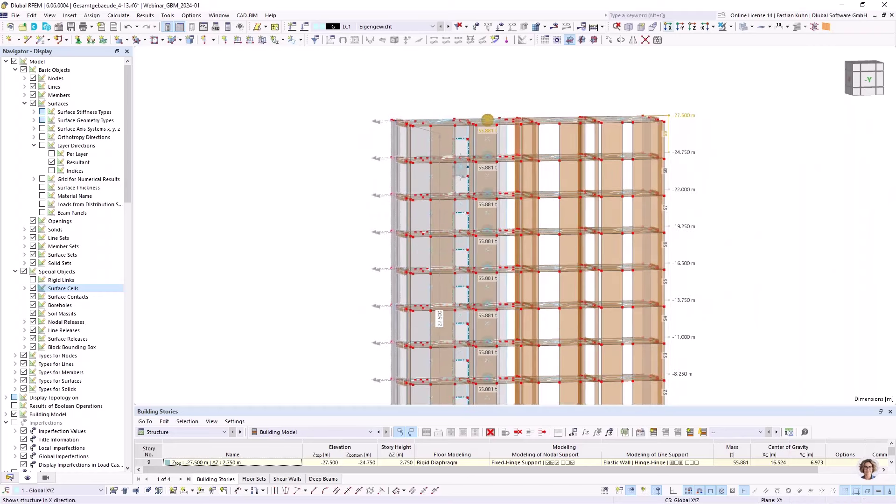
left_click(680, 29)
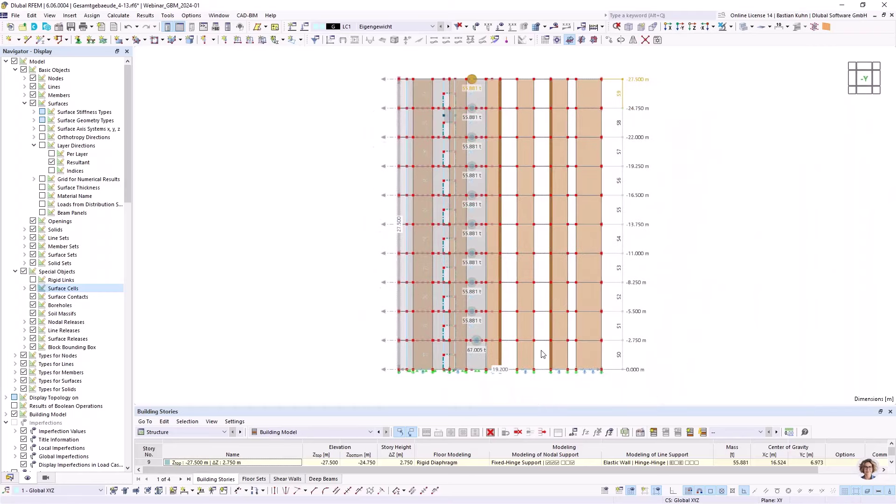
left_click_drag(538, 353, 540, 63)
right_click(546, 78)
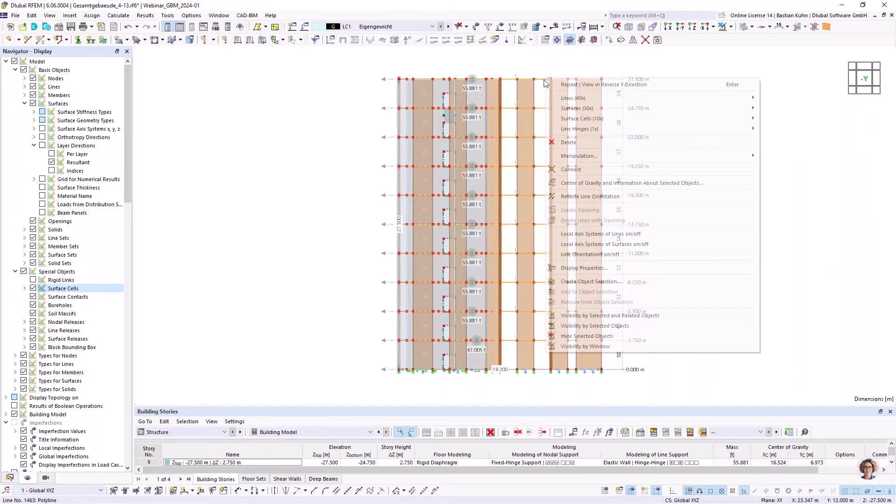
mouse_move(562, 111)
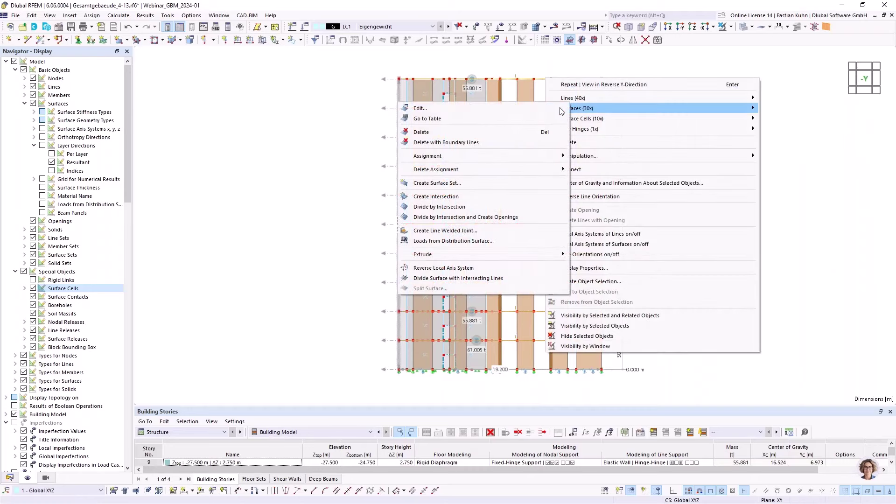
left_click(528, 108)
left_click(380, 94)
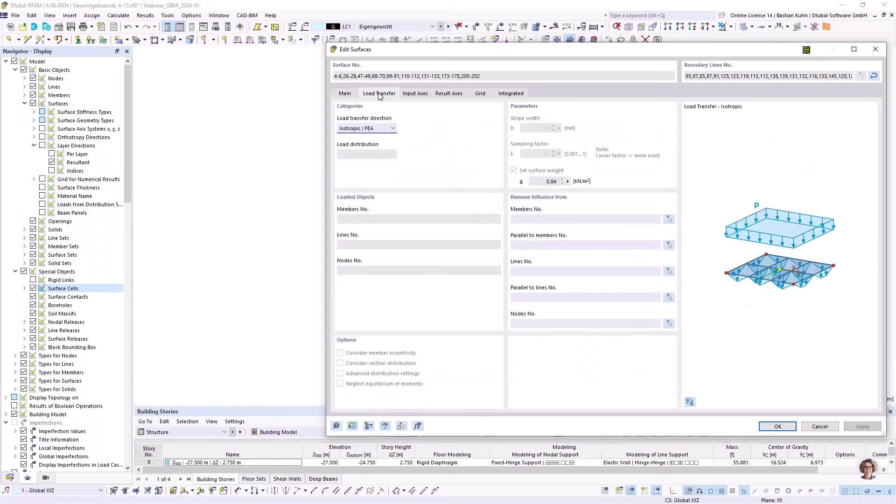
left_click(386, 127)
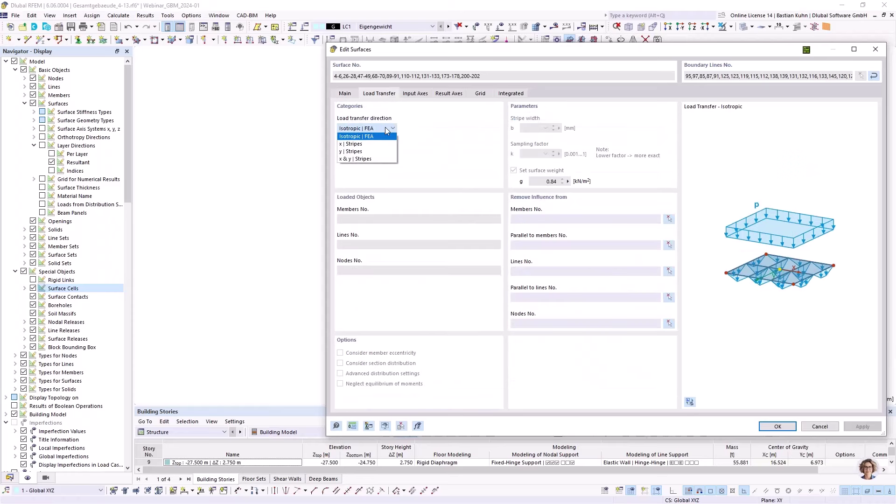
left_click(379, 159)
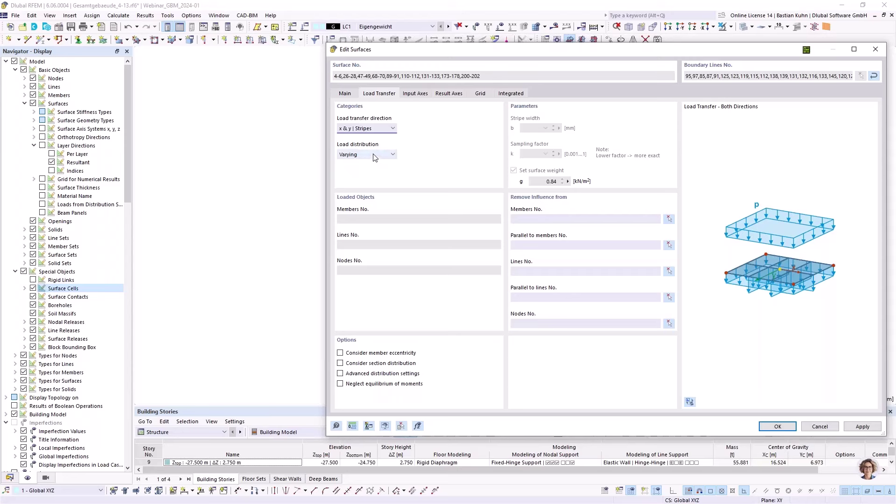
left_click(374, 156)
left_click(371, 163)
left_click(777, 427)
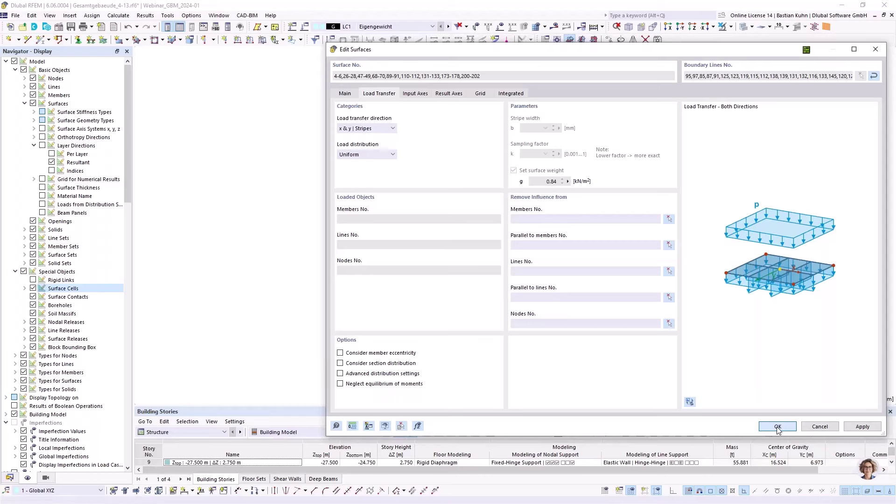
Display the static analysis results of LC1 in an isometric view and turn on the display of loads
left_click(555, 26)
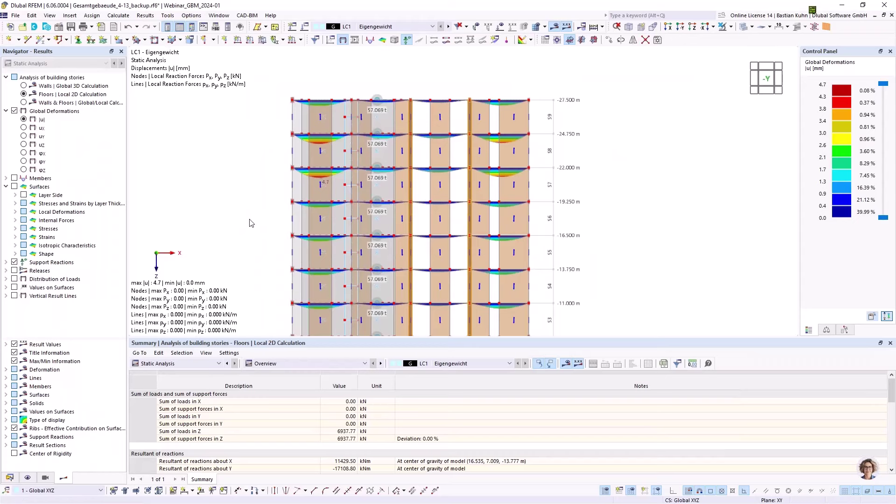
key("F7")
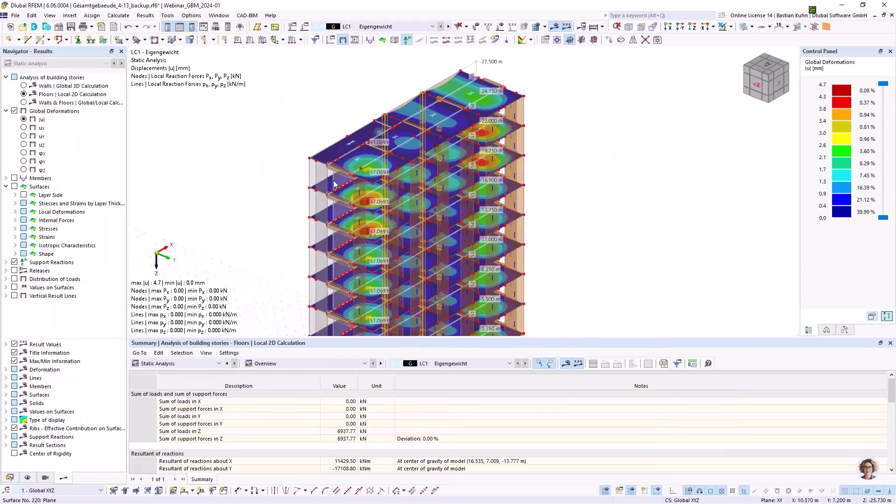
left_click(28, 477)
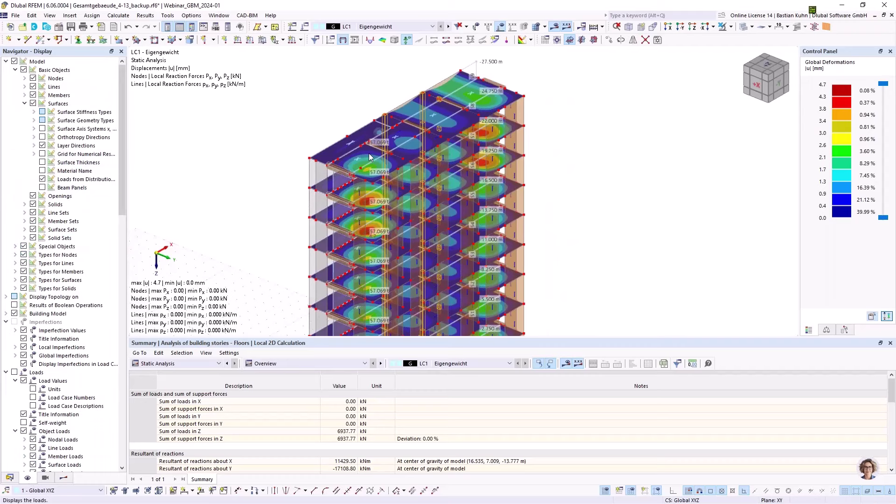
key("ctrl+shift+l")
Examine the load values distributed along the floor slab edges in the backup model, from the roof slab down the whole building
scroll(340, 182, "up", 5)
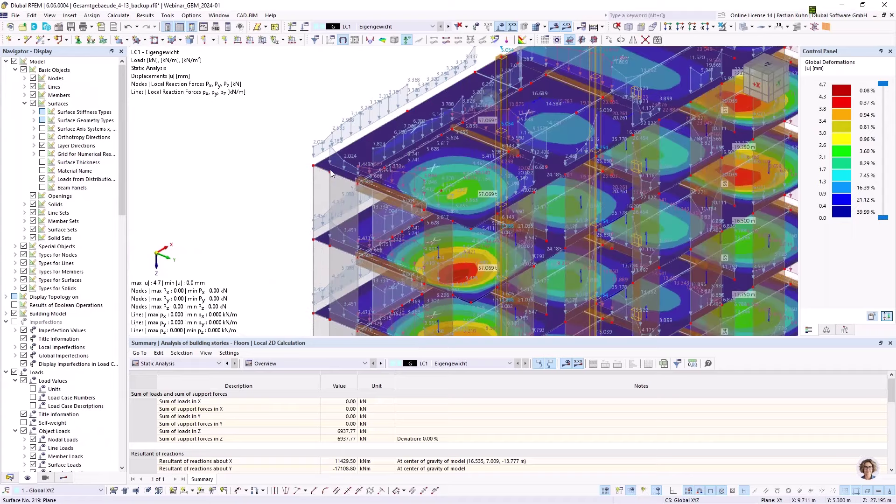
middle_click_drag(330, 174, 493, 123, "ctrl")
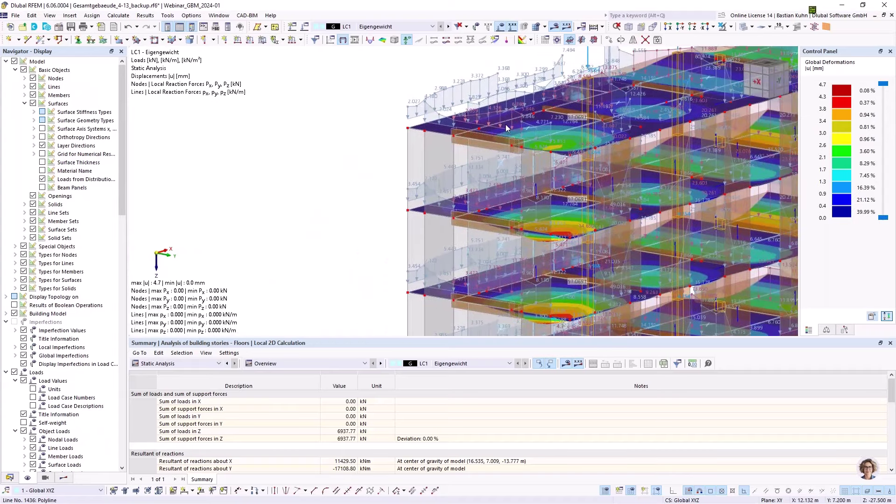
scroll(505, 124, "down", 2)
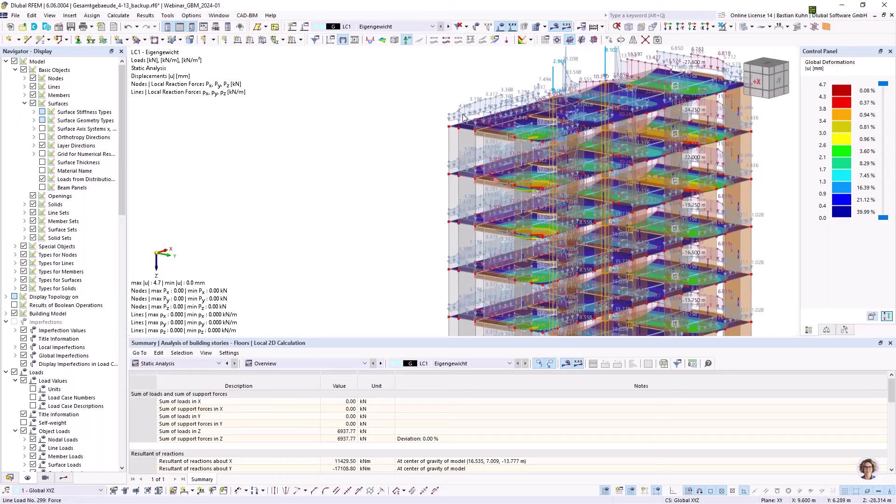
scroll(463, 117, "up", 2)
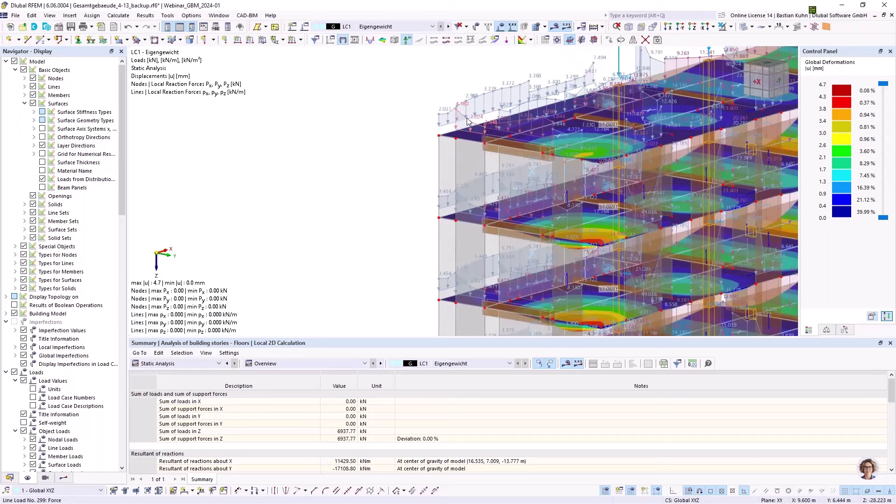
scroll(467, 125, "down", 2)
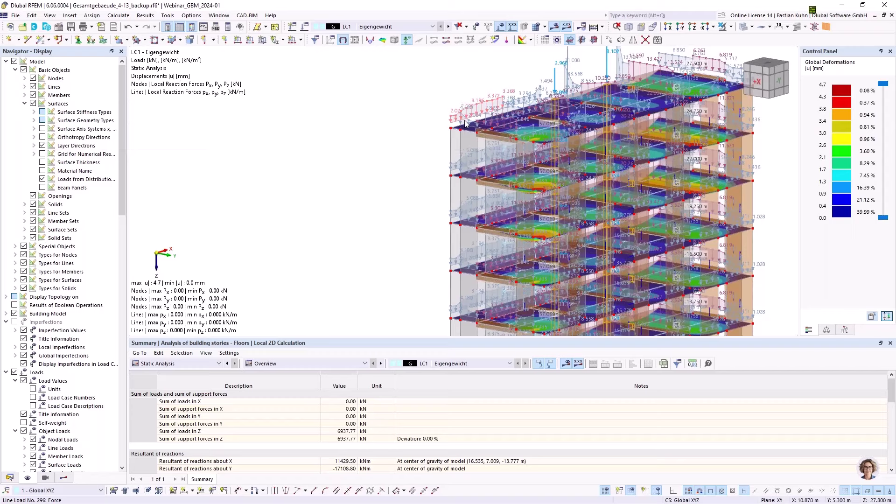
scroll(476, 111, "down", 3)
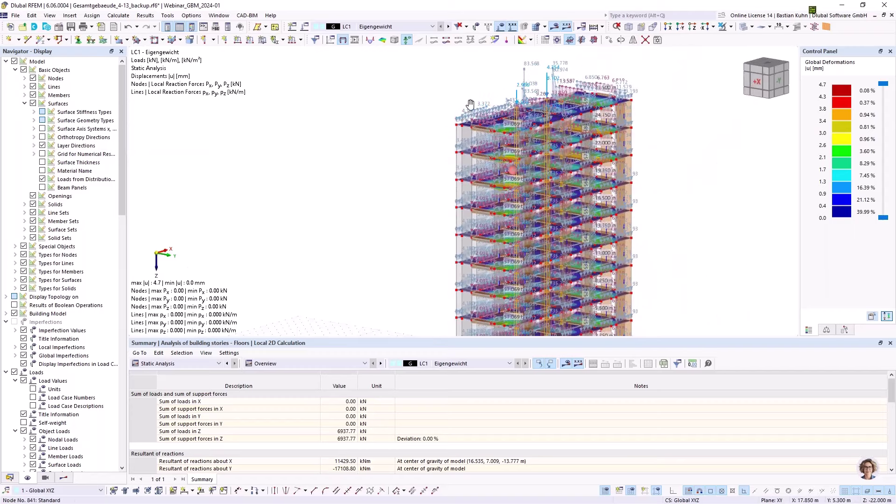
middle_click_drag(477, 109, 300, 146)
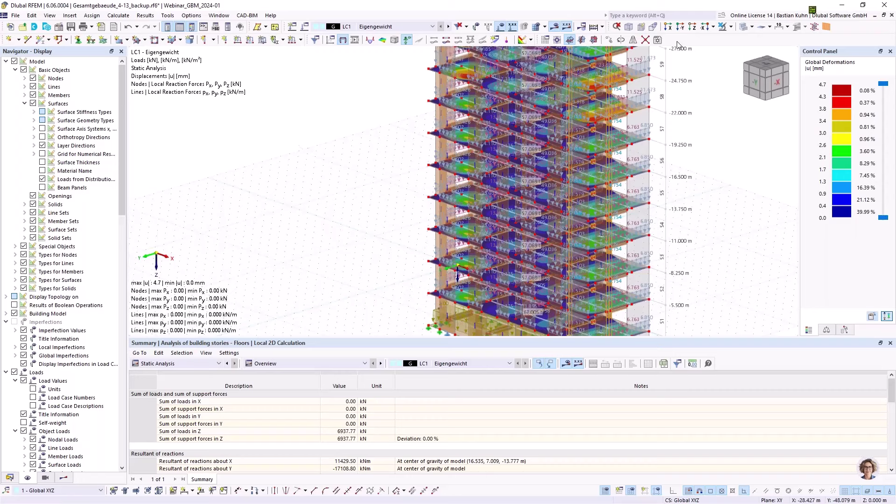
scroll(509, 430, "down", 3)
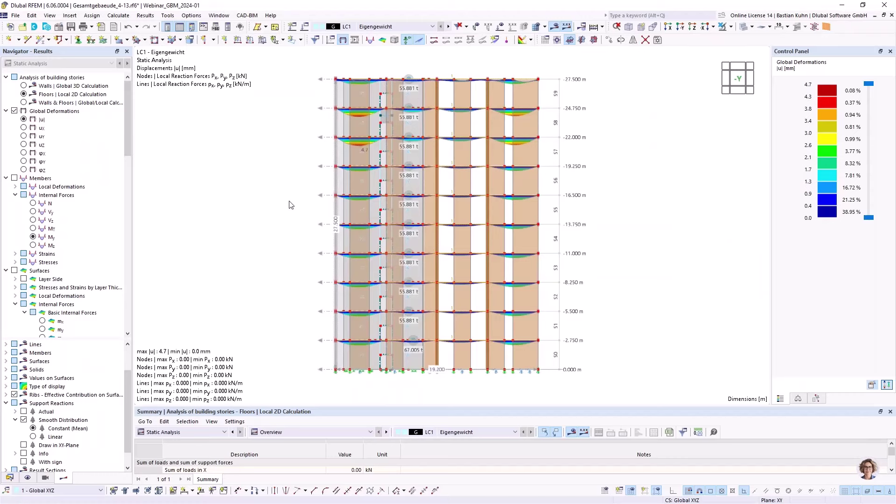
Show the loads together with the loads from distribution surfaces on the LC1 deformation results
middle_click_drag(291, 196, 378, 254)
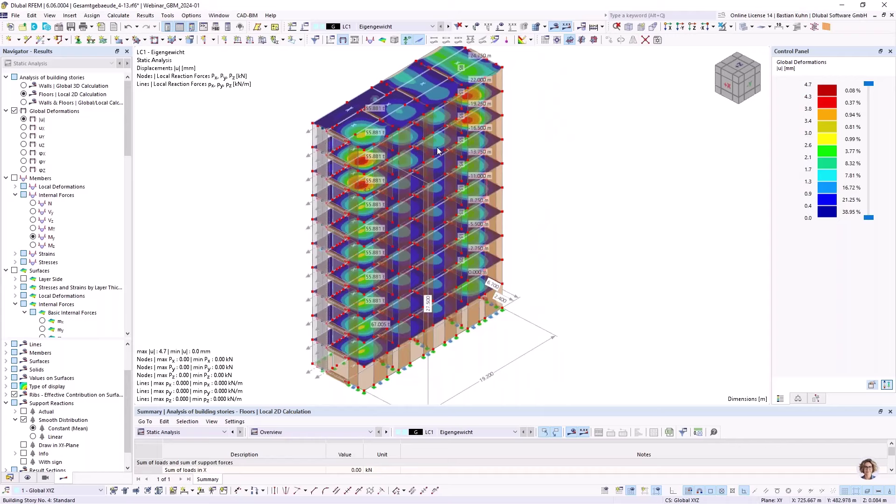
scroll(355, 106, "up", 2)
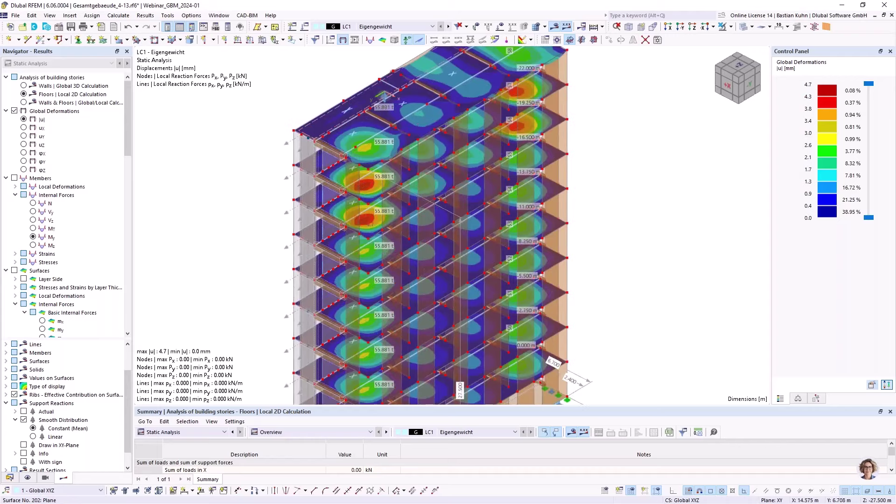
middle_click_drag(436, 126, 460, 135)
scroll(75, 304, "down", 3)
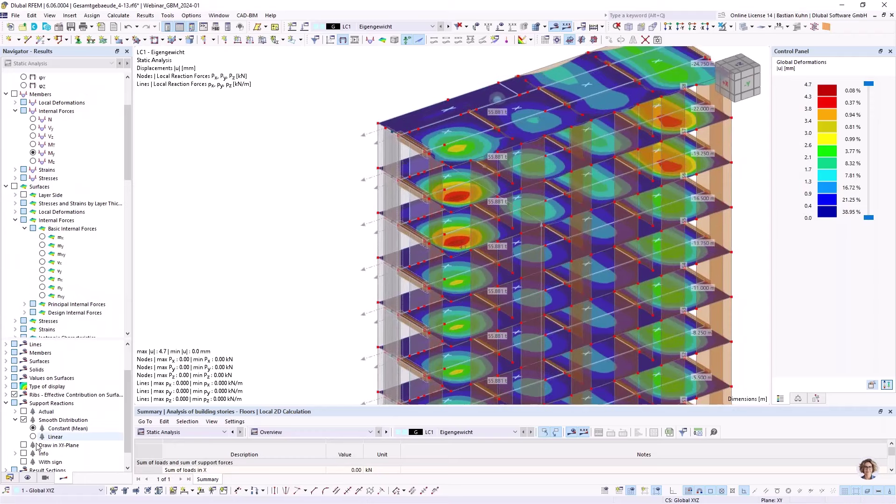
left_click(27, 478)
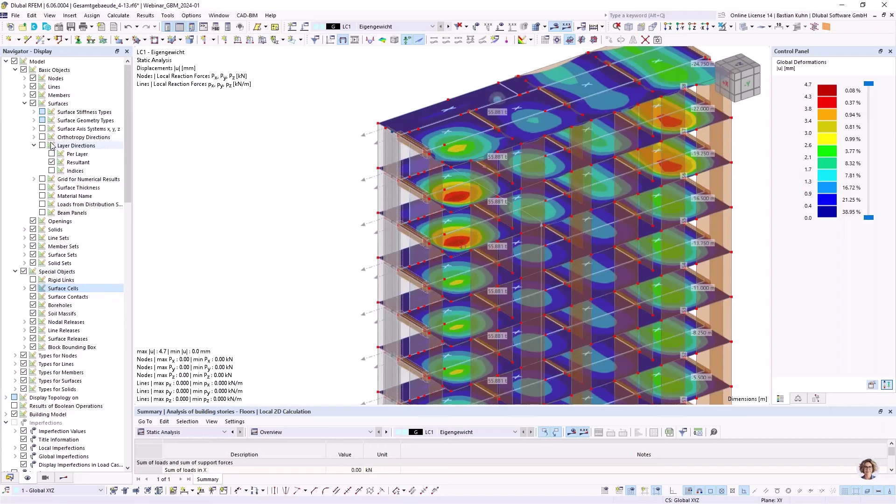
left_click(42, 204)
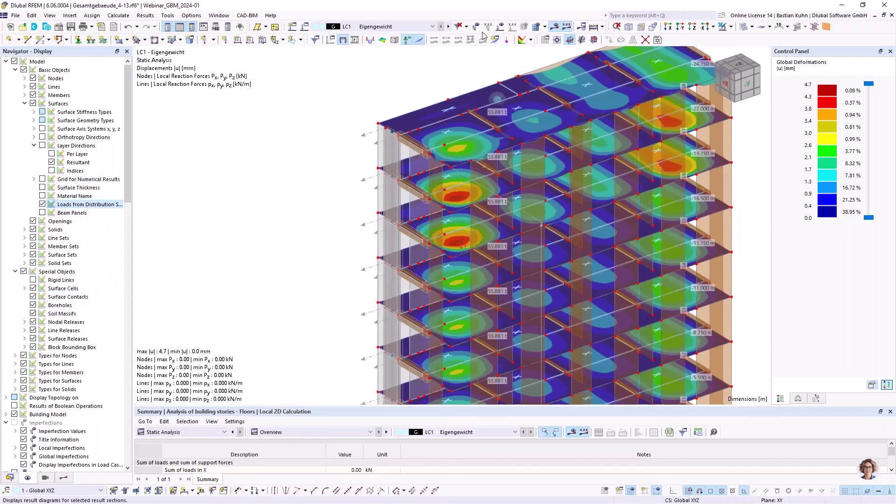
left_click(512, 26)
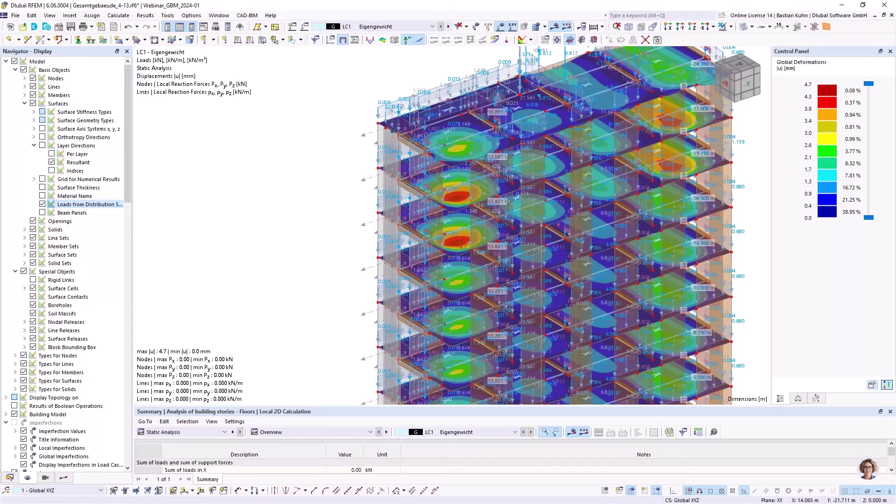
Hide the surface loads and examine the line loads along the edge of the roof slab
scroll(45, 356, "down", 3)
scroll(45, 355, "down", 13)
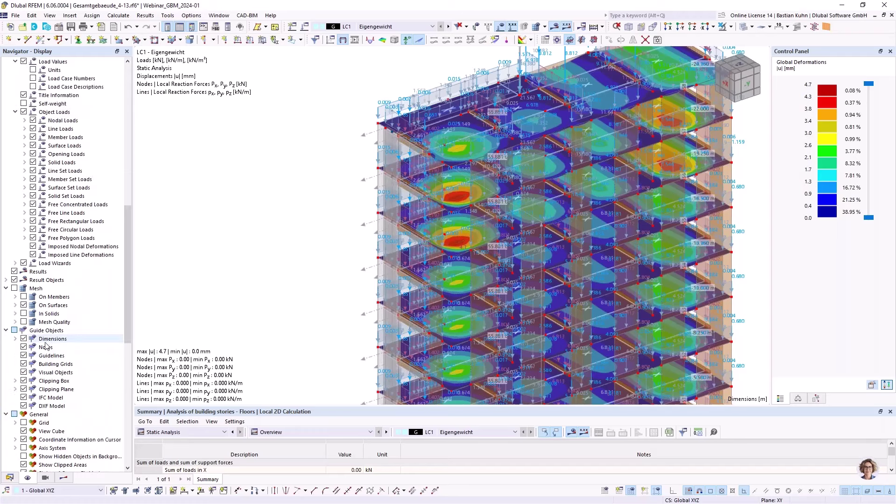
scroll(48, 337, "up", 7)
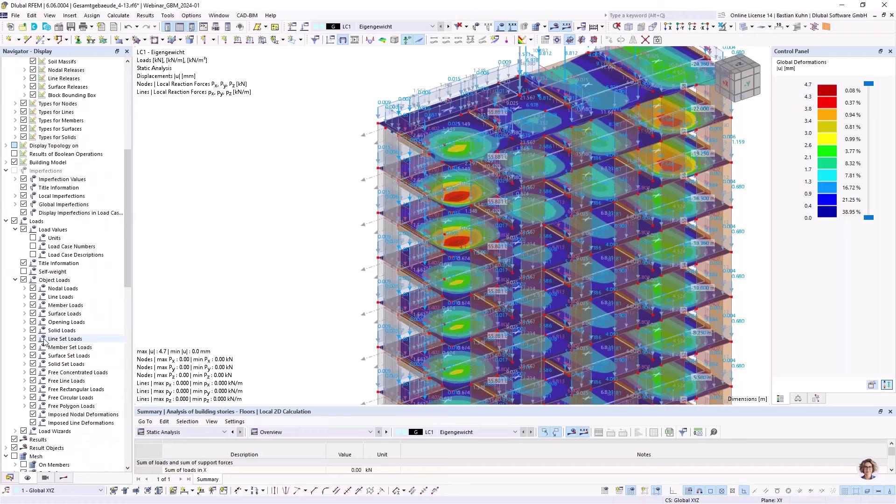
left_click(33, 314)
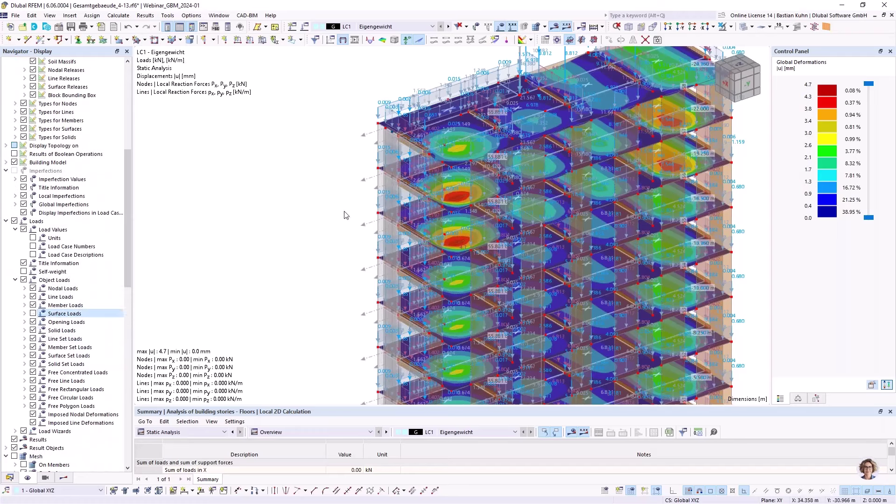
mouse_move(339, 201)
middle_mouse_down("ctrl")
mouse_move(318, 205)
mouse_move(348, 192)
middle_mouse_up("ctrl")
scroll(378, 137, "up", 5)
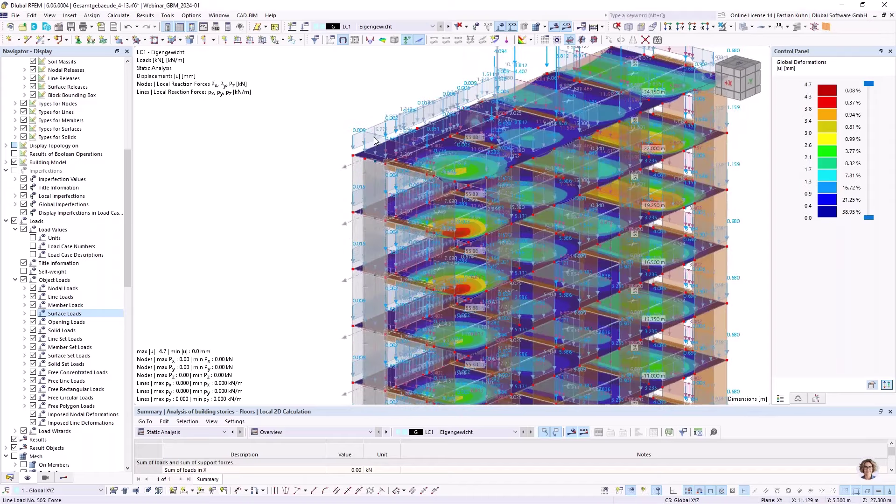
mouse_move(382, 133)
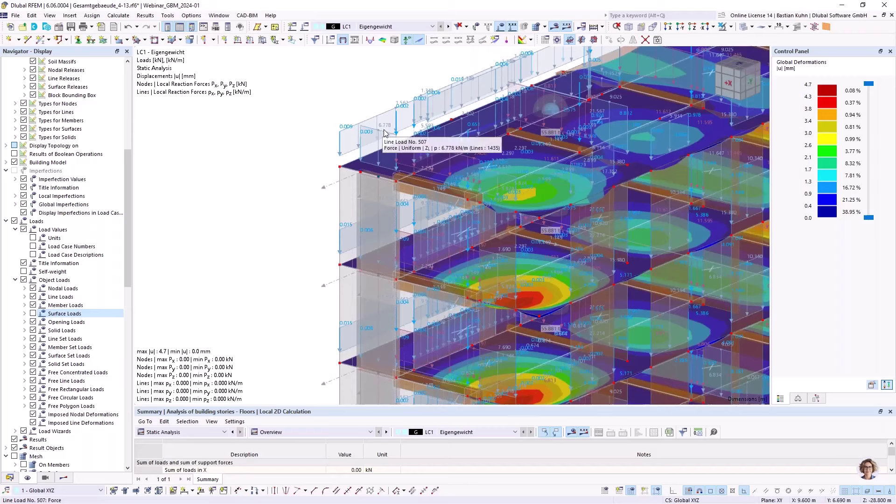
mouse_move(414, 169)
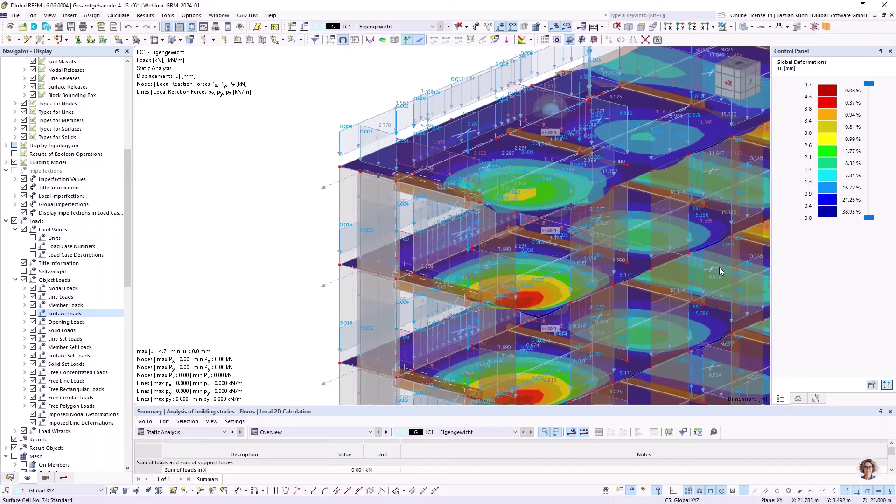
scroll(720, 266, "down", 1)
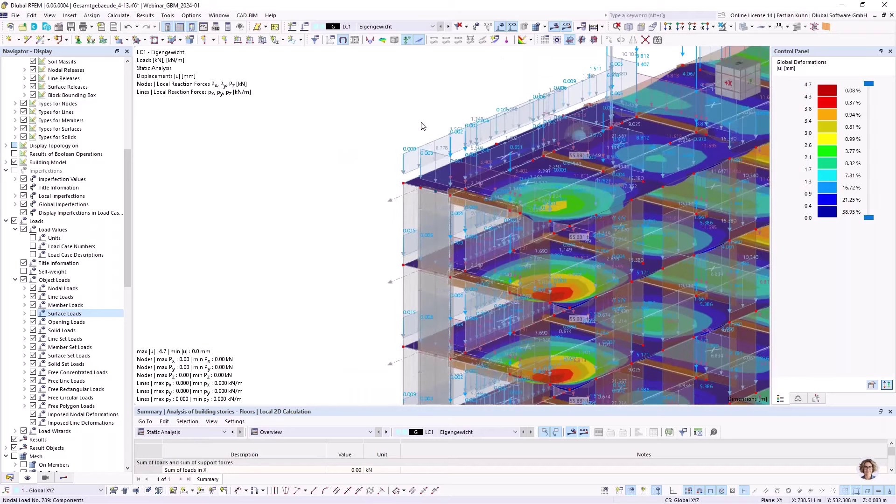
Switch to load case LC2 Wind, view its loads from the other side of the building and display its results
left_click(449, 27)
scroll(494, 100, "down", 2)
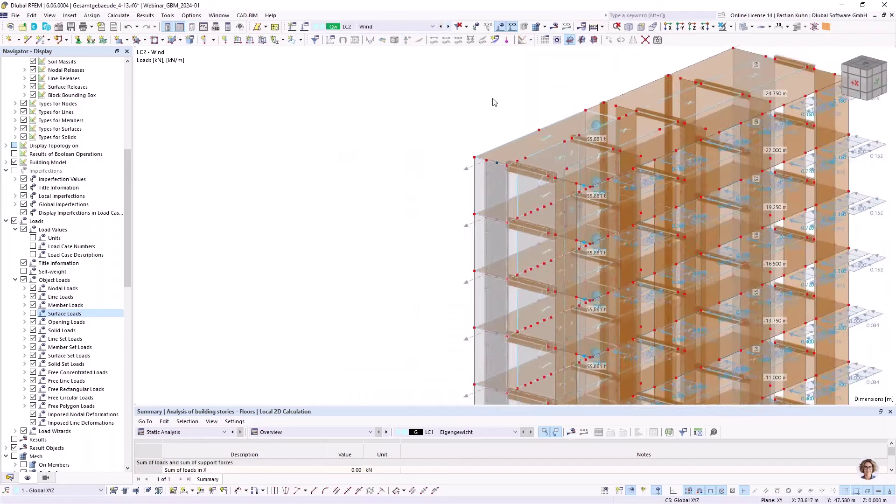
middle_click_drag(467, 116, 271, 122, "ctrl")
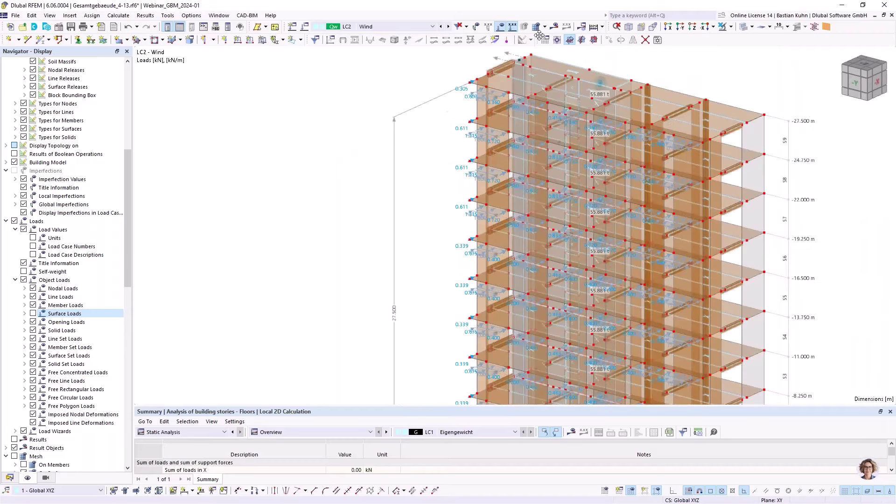
left_click(554, 26)
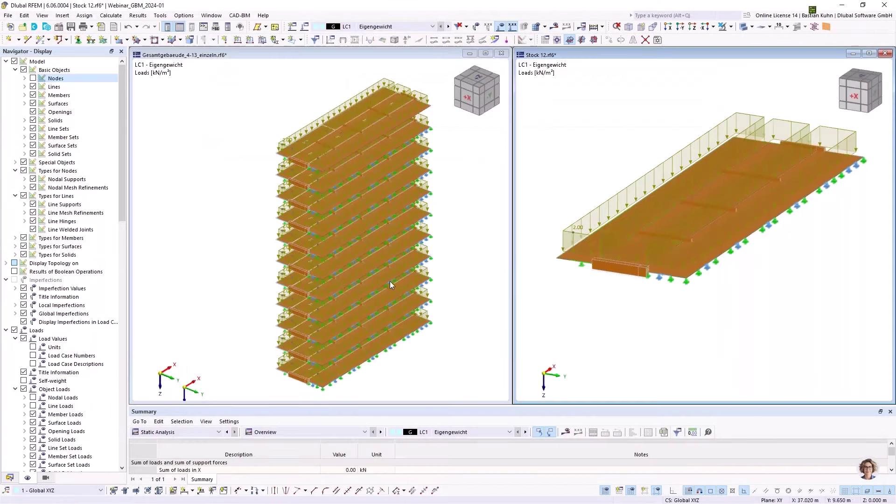
Examine the LC1 surface loads on all floor slabs of the whole-building model, including in the X-direction view and up close
scroll(394, 264, "down", 1)
scroll(393, 264, "down", 1)
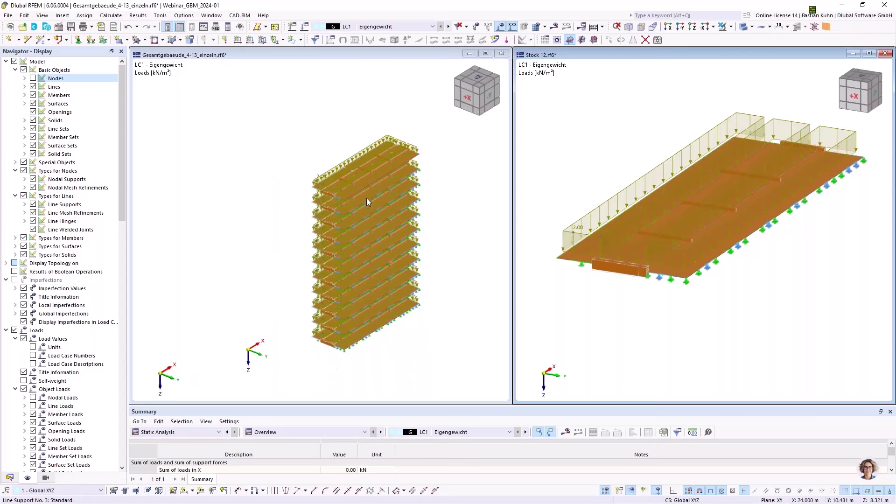
middle_click_drag(383, 210, 327, 167, "ctrl")
scroll(391, 167, "up", 2)
scroll(390, 167, "up", 1)
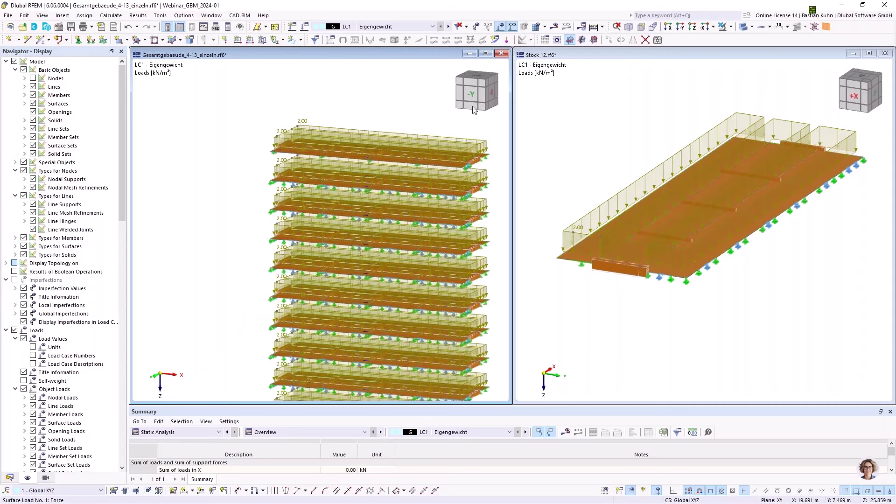
left_click(668, 26)
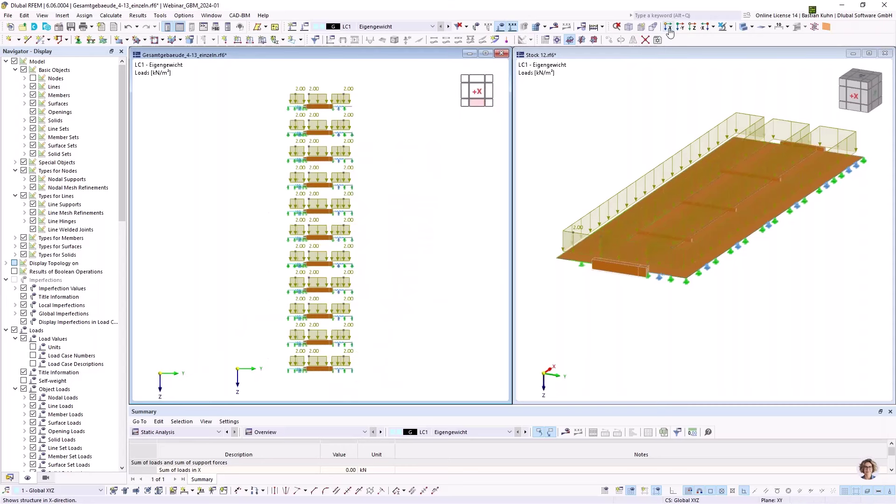
scroll(270, 110, "up", 2)
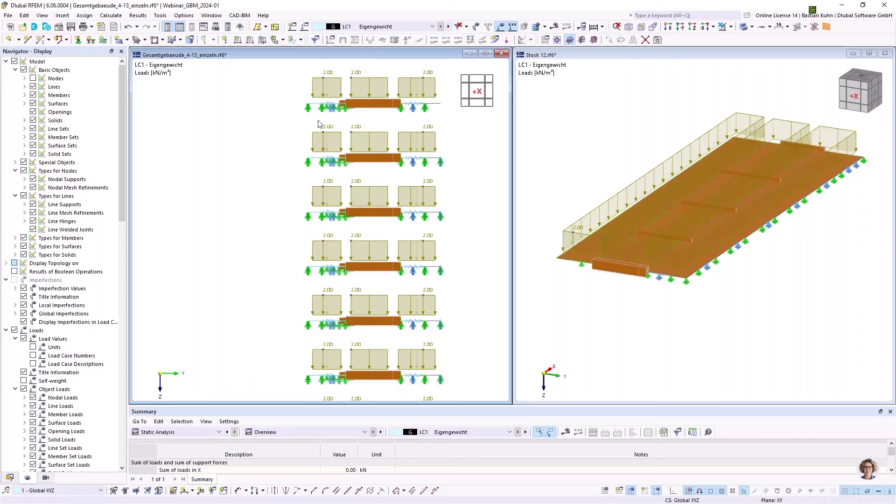
scroll(317, 115, "down", 3)
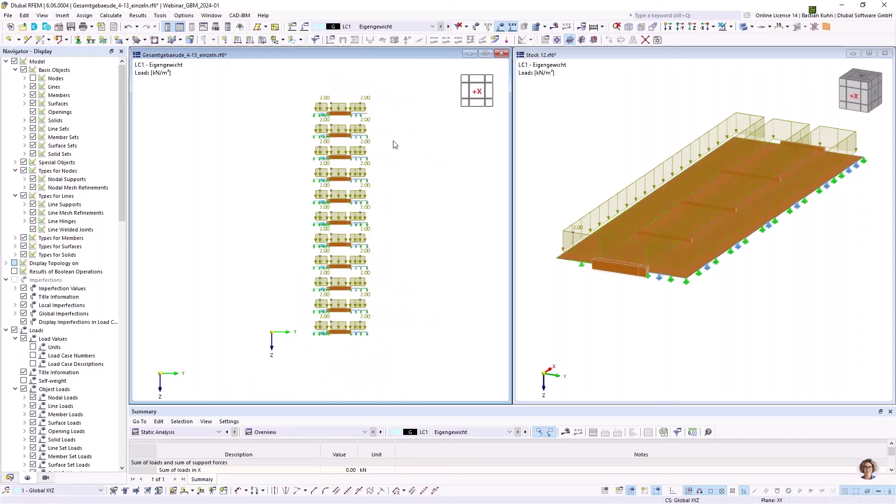
middle_click_drag(392, 143, 337, 150, "ctrl")
scroll(286, 126, "up", 5)
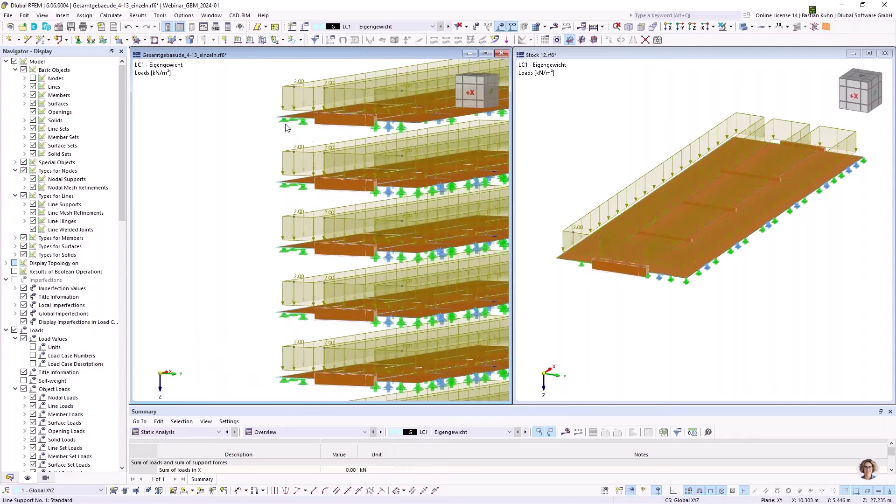
scroll(287, 127, "down", 5)
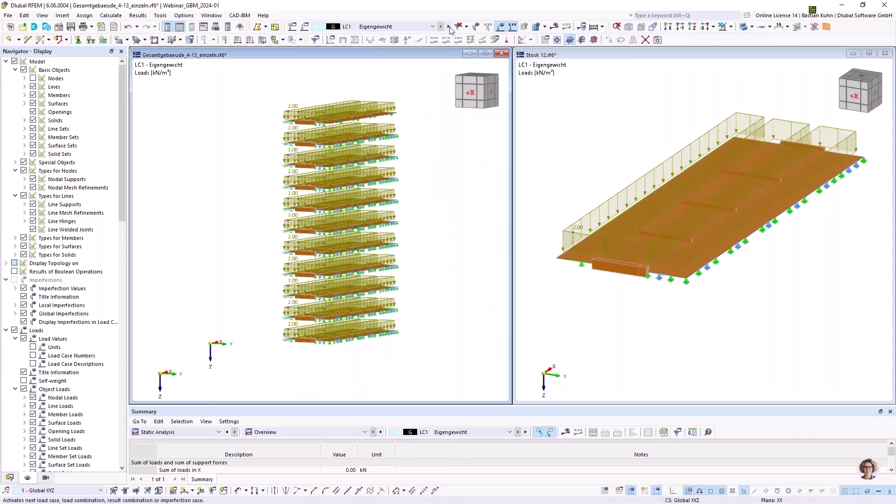
Switch the whole-building model to load case LC2 Wind and examine the line loads along the slab edges
left_click(449, 27)
middle_click_drag(432, 145, 161, 164)
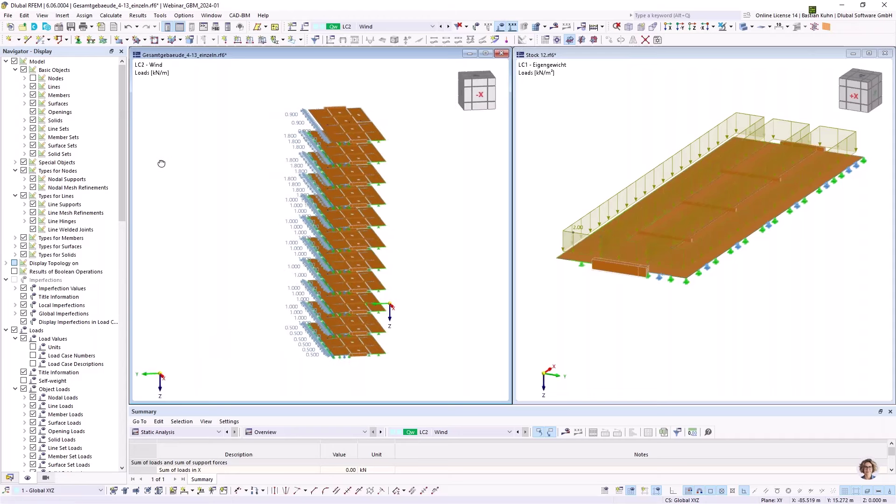
middle_click_drag(222, 174, 371, 155, "ctrl")
scroll(344, 135, "up", 4)
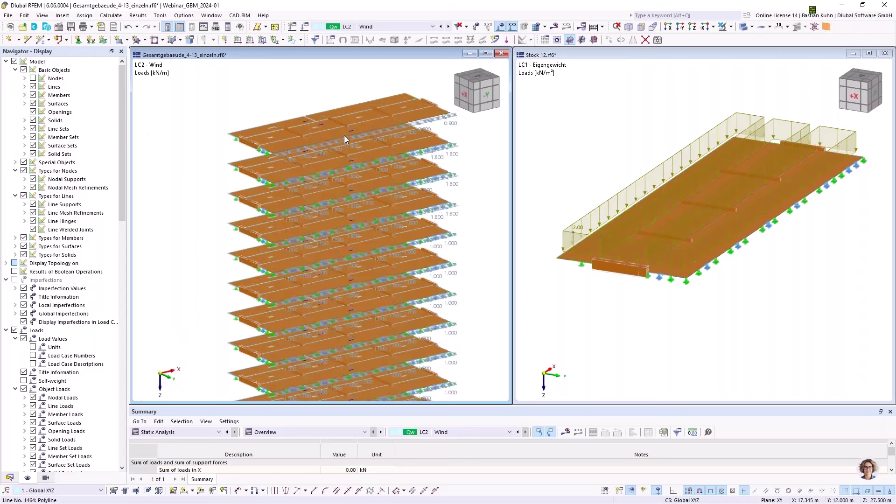
scroll(343, 136, "down", 2)
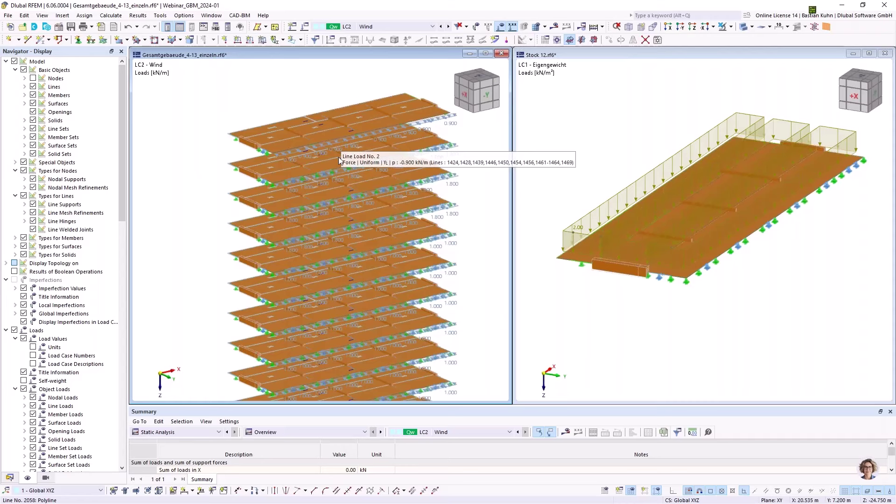
scroll(262, 148, "up", 4)
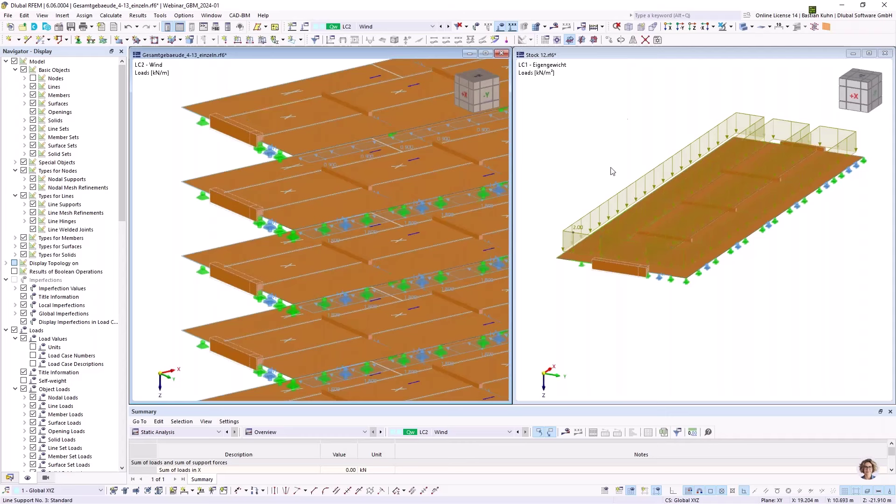
Open the S13 support reaction import wizard in the Stock 12 model and browse the Webinar_GBM_2024-01 project for connectable models
left_click(625, 119)
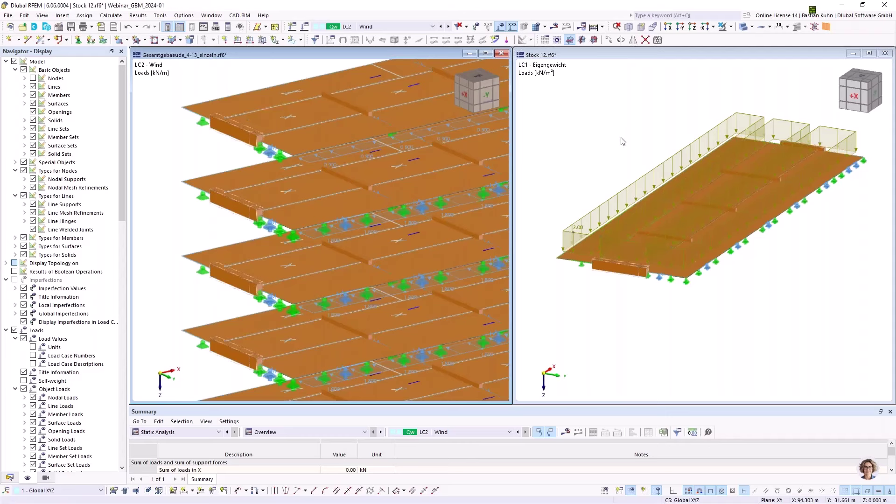
scroll(622, 140, "down", 1)
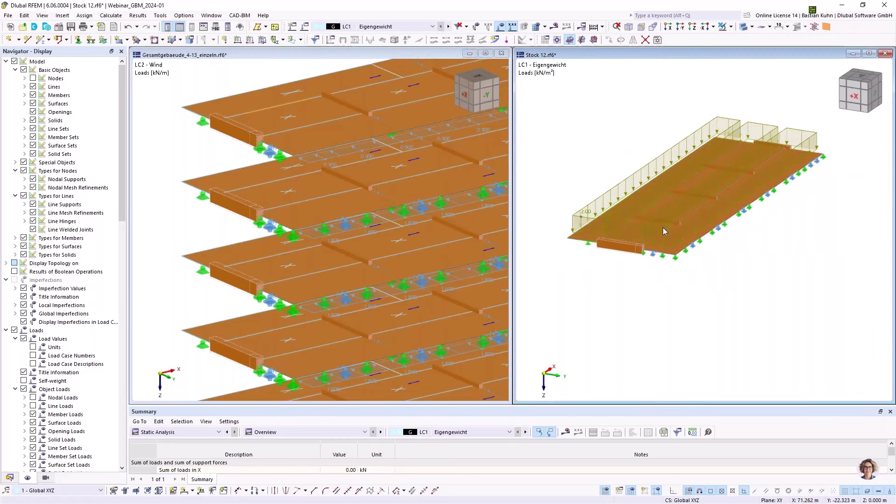
left_click(9, 478)
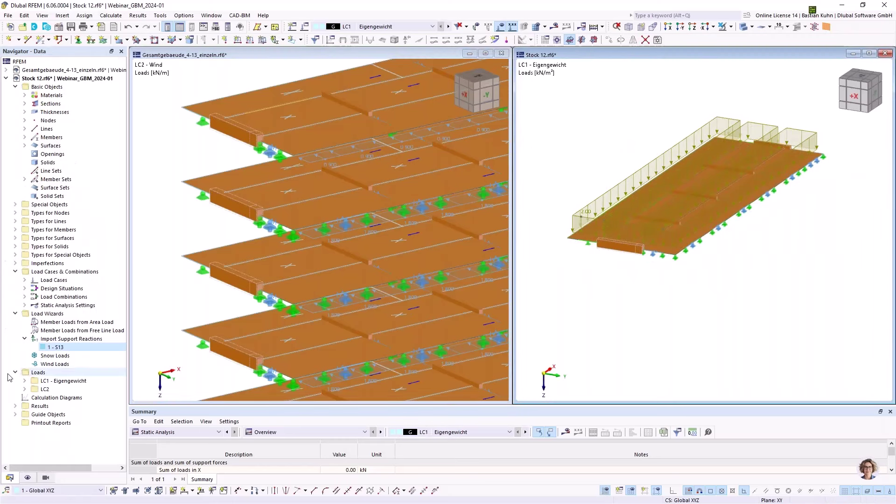
double_click(42, 347)
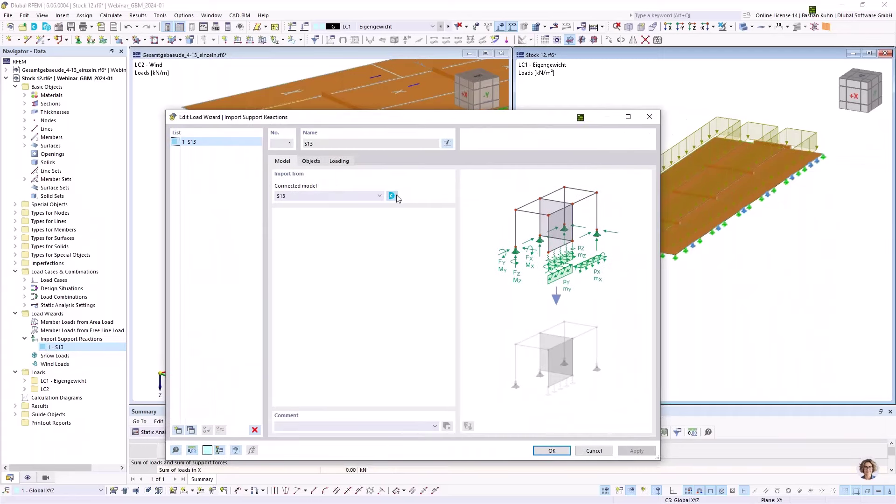
left_click(392, 195)
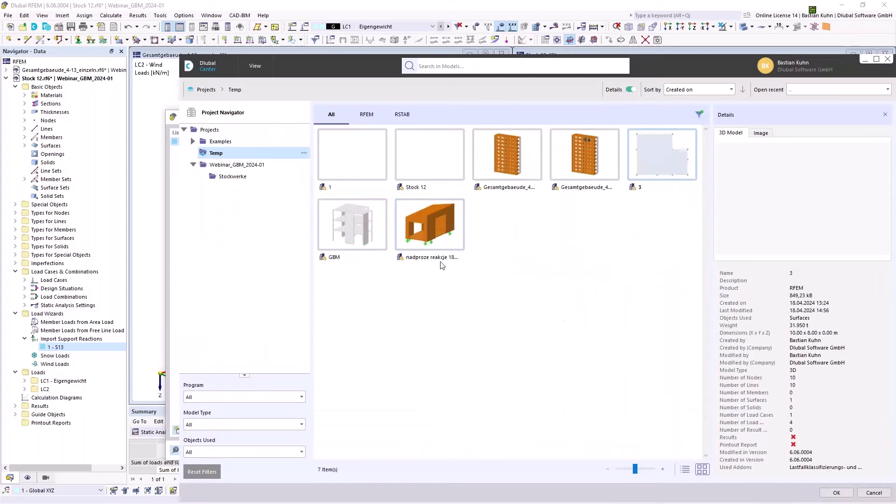
left_click(232, 165)
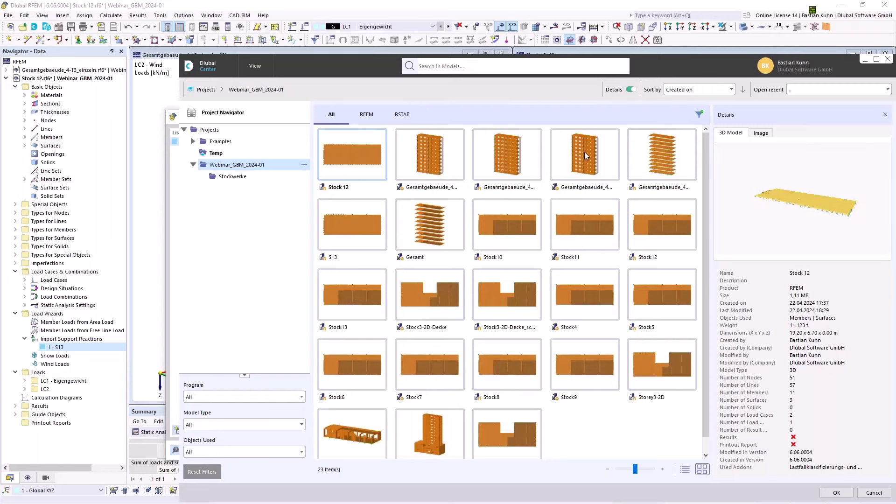
left_click(888, 59)
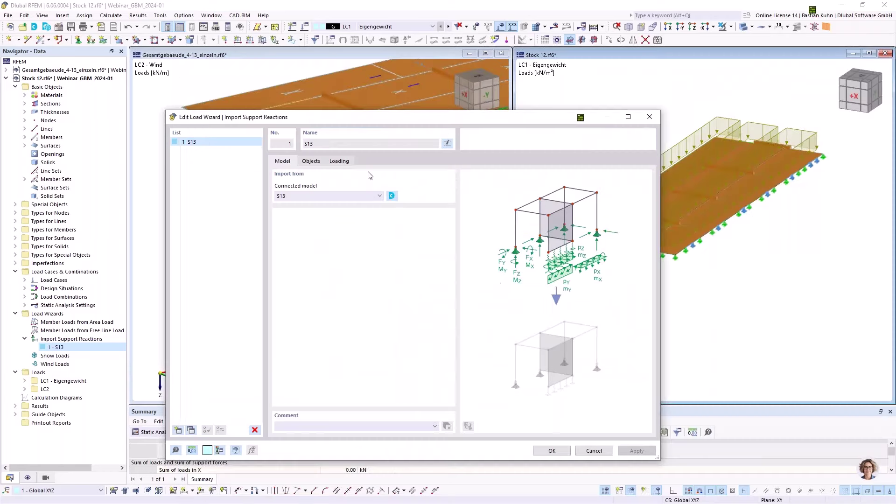
Review the supported nodes and lines of the connected model and the nodes and lines of the current model assigned for import
left_click(311, 160)
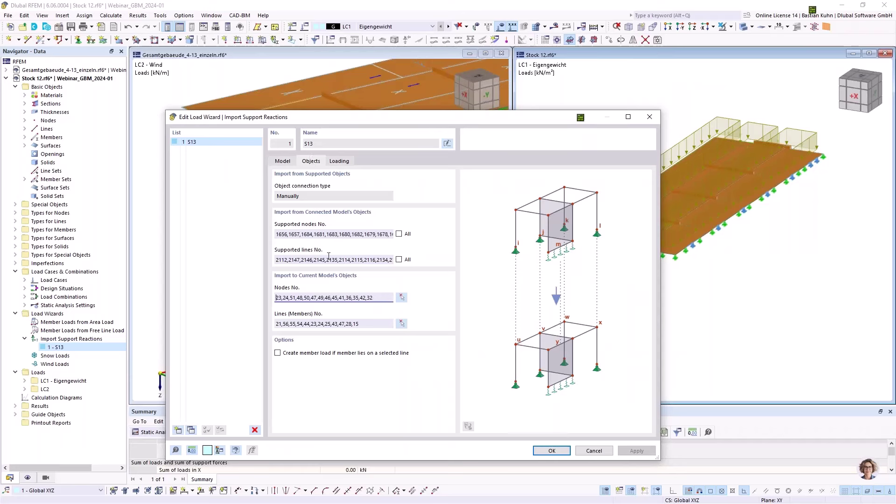
left_click(317, 234)
left_click_drag(376, 120, 686, 117)
left_click(605, 255)
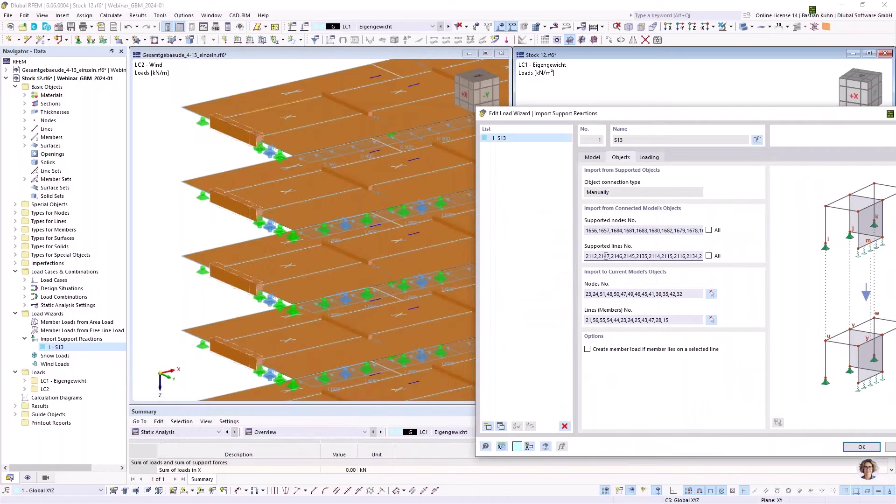
left_click(622, 297)
left_click(617, 320)
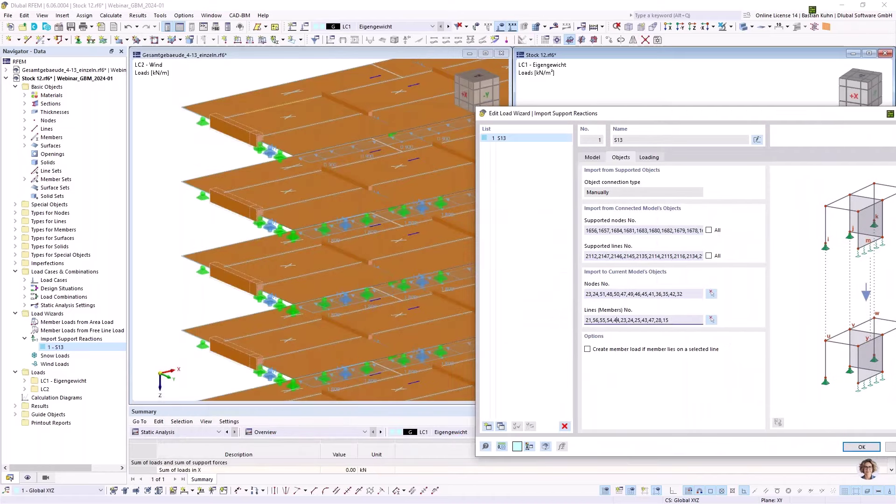
left_click_drag(713, 114, 309, 123)
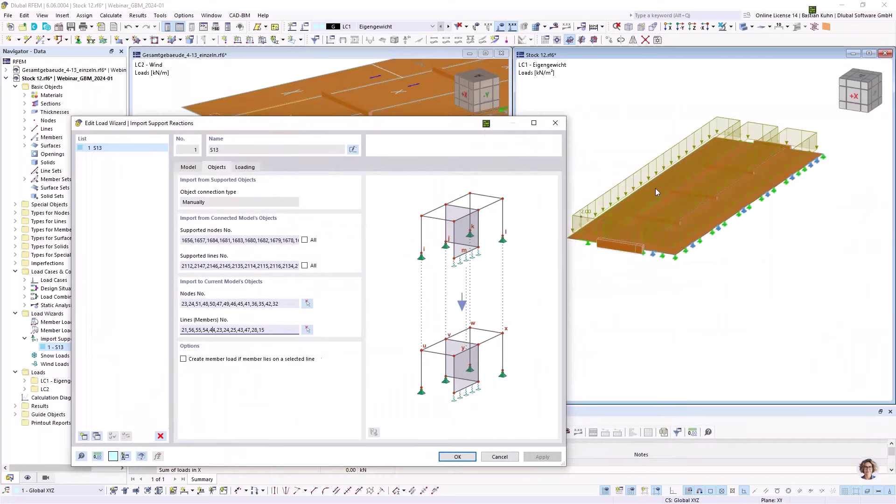
Review the import's load distribution options and the LC1 and LC2 loading connections with their directions, then close the wizard without changes
left_click(243, 168)
left_click(195, 202)
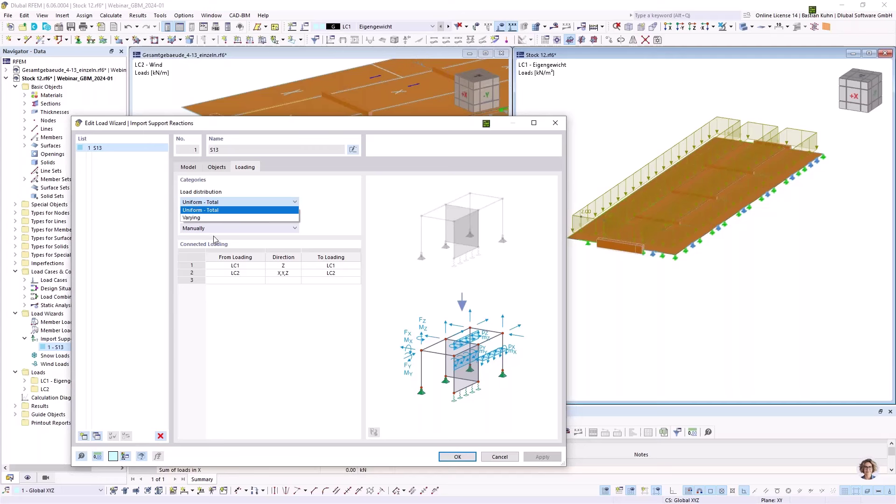
key("Down")
left_click(293, 267)
left_click(274, 269)
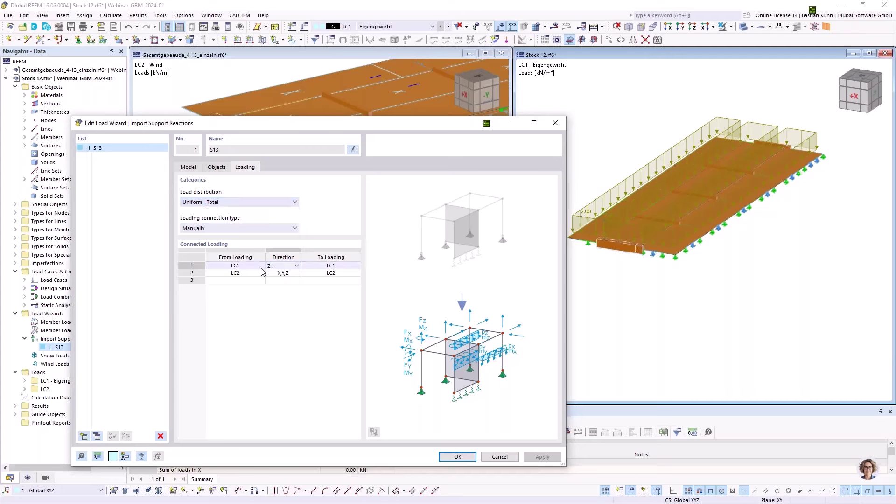
left_click(255, 266)
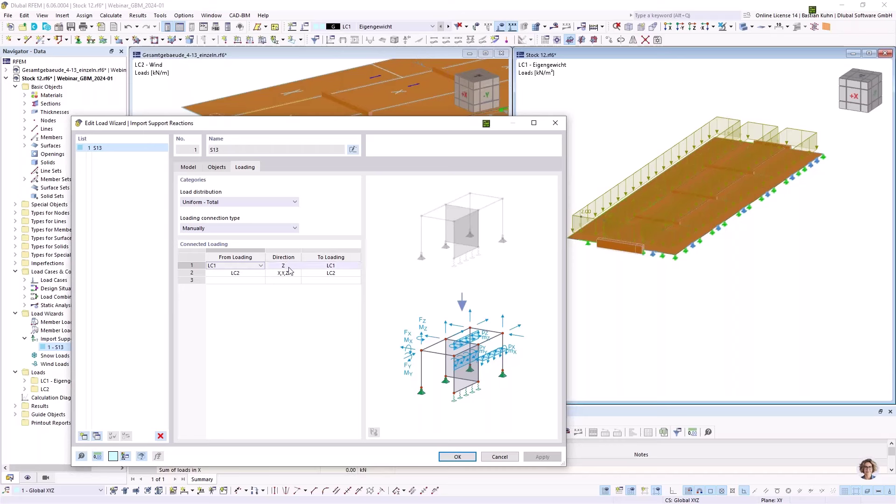
left_click(255, 274)
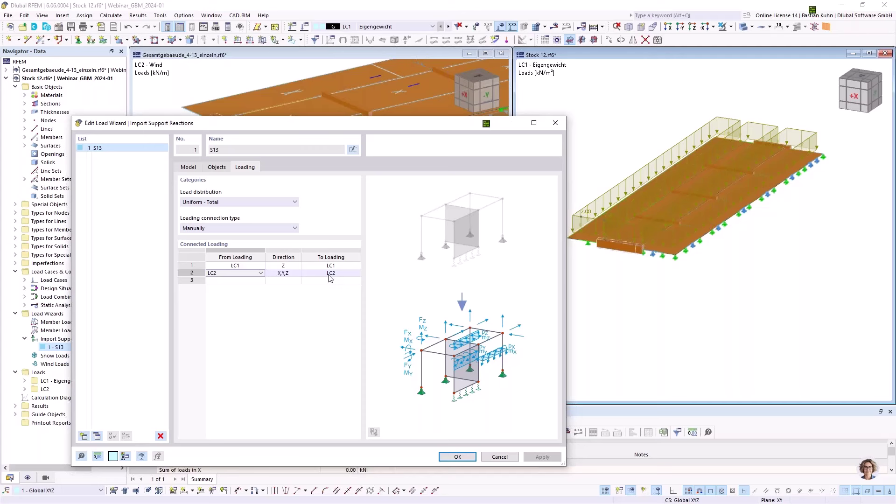
left_click(297, 274)
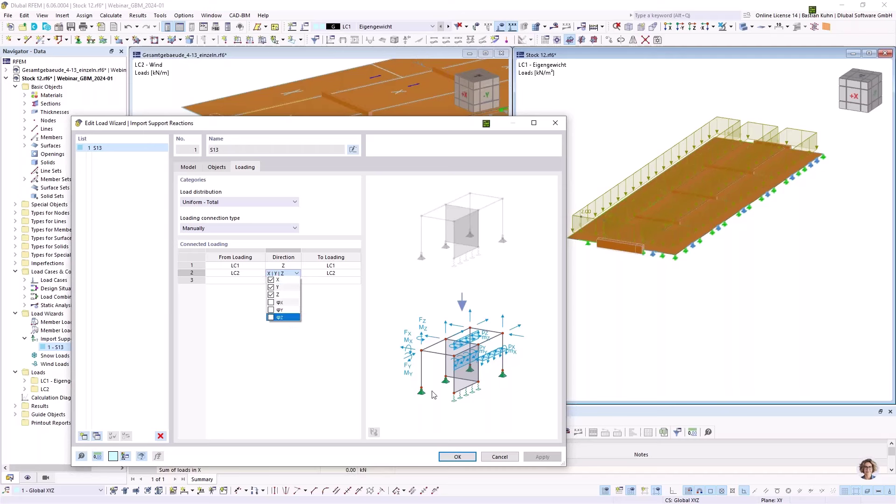
left_click(498, 455)
left_click(498, 455)
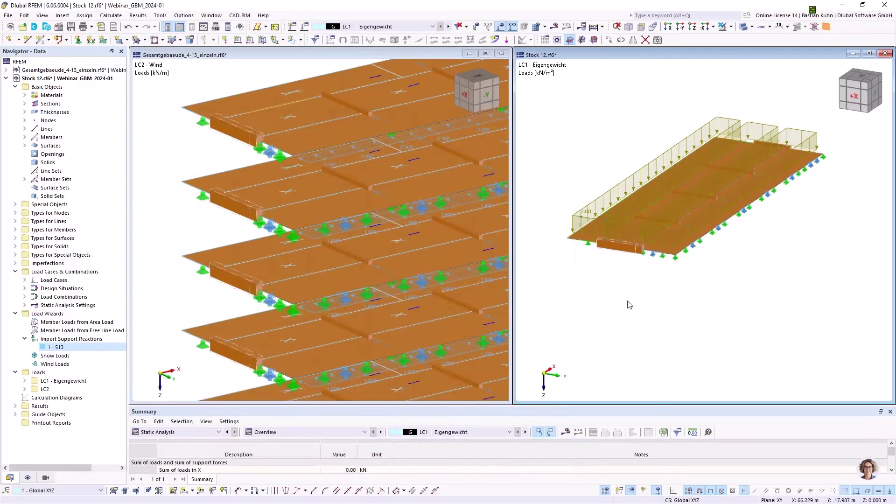
Display the LC1 deformation results of the Stock 12 model together with its loads and check the load display settings
left_click(554, 26)
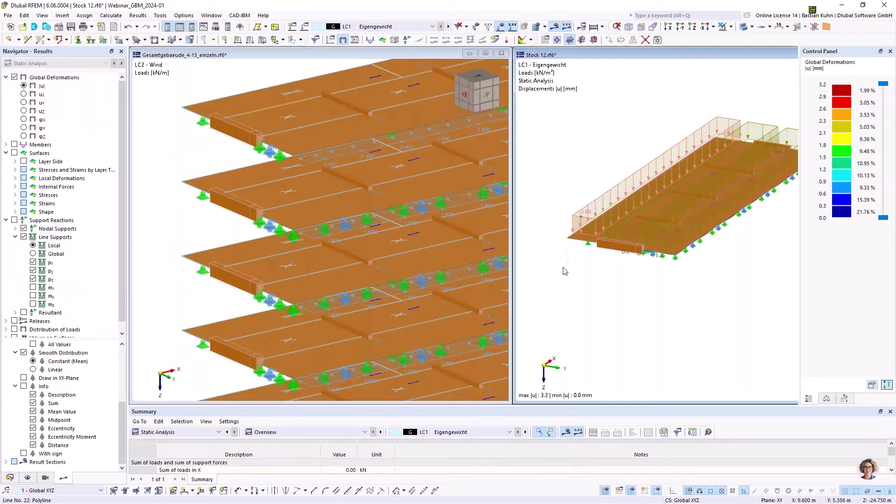
left_click(554, 28)
left_click(555, 28)
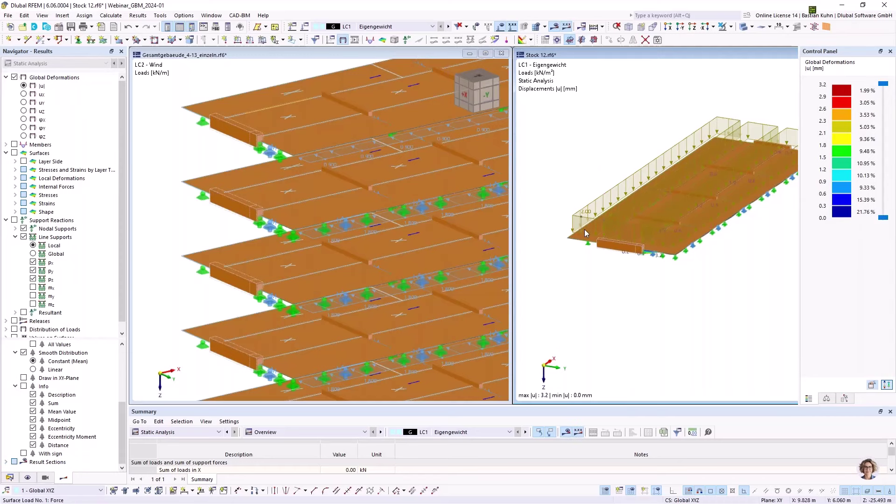
scroll(584, 228, "up", 2)
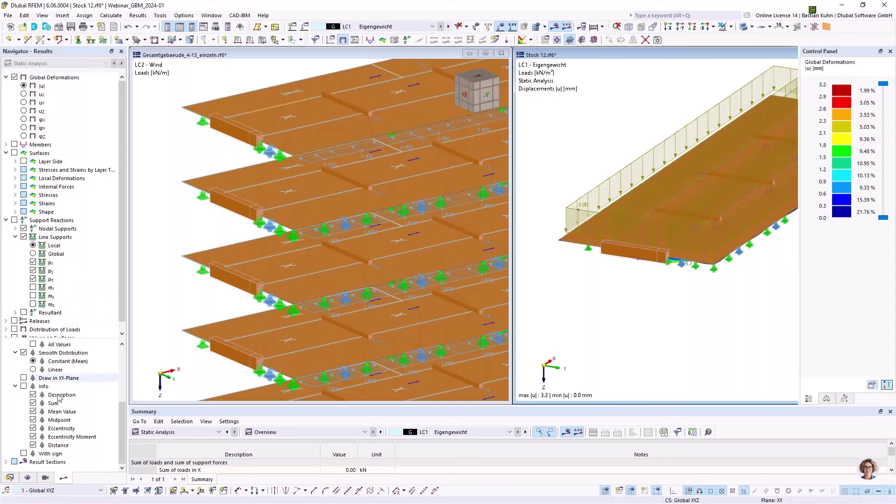
left_click(28, 477)
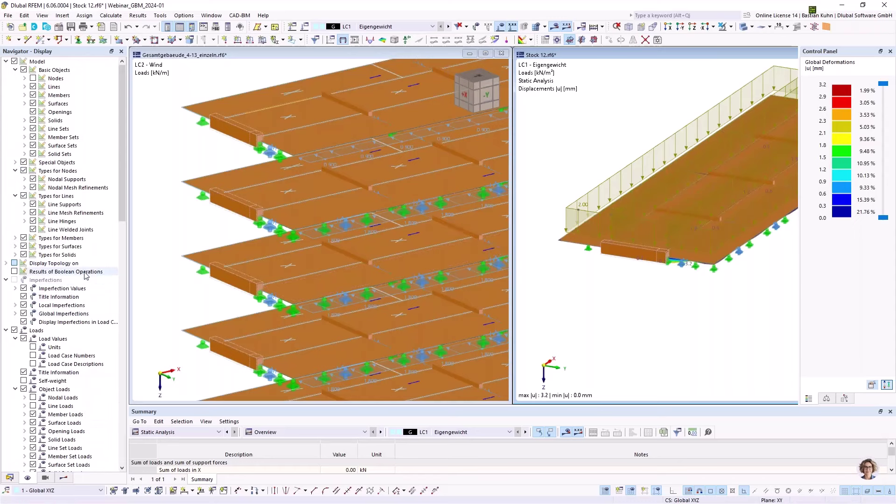
scroll(87, 275, "down", 8)
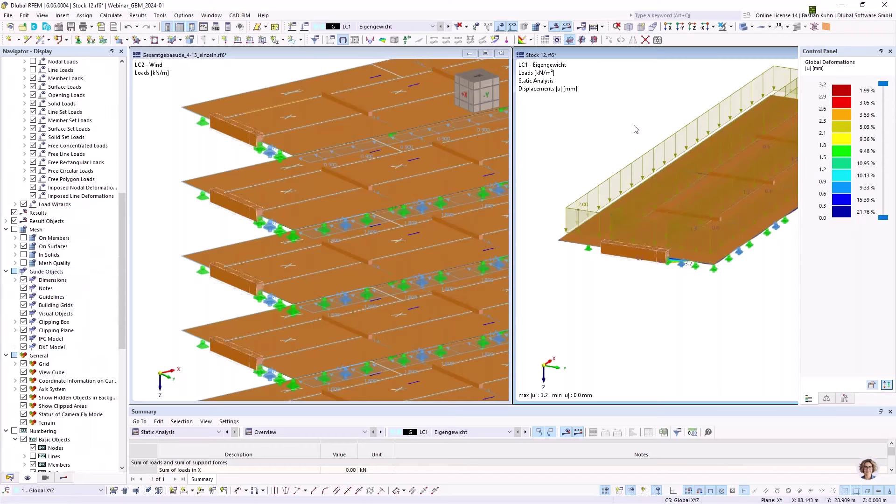
View the whole Stock 12 slab and switch its displayed deformation results to load case LC2
scroll(634, 131, "down", 3)
middle_click_drag(648, 128, 616, 156, "ctrl")
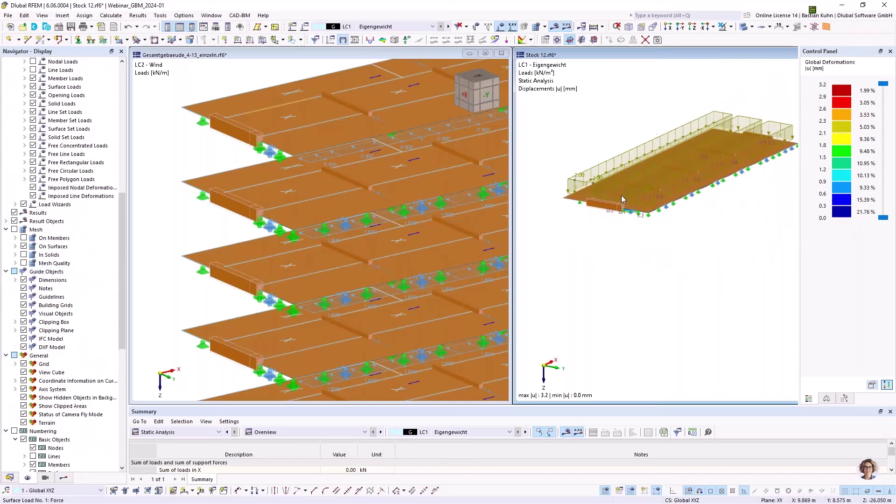
left_click(448, 27)
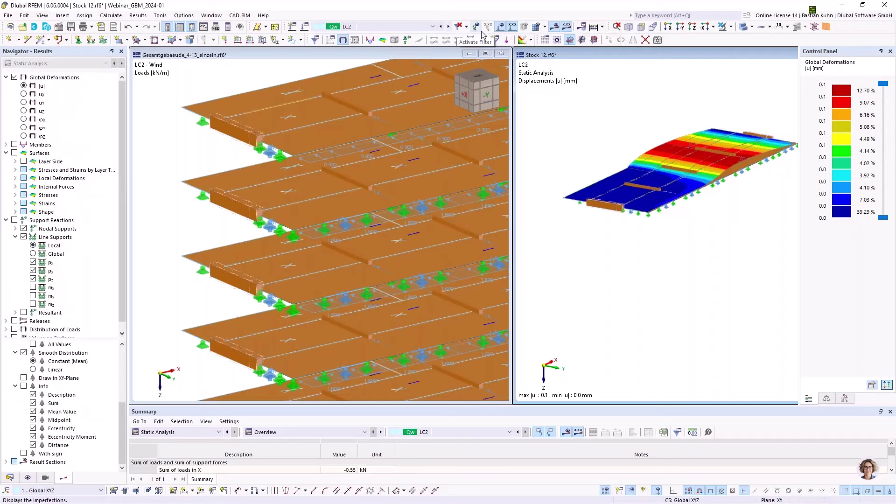
Turn on the line load display for the Stock 12 model and view its loads in load case LC1
left_click(28, 478)
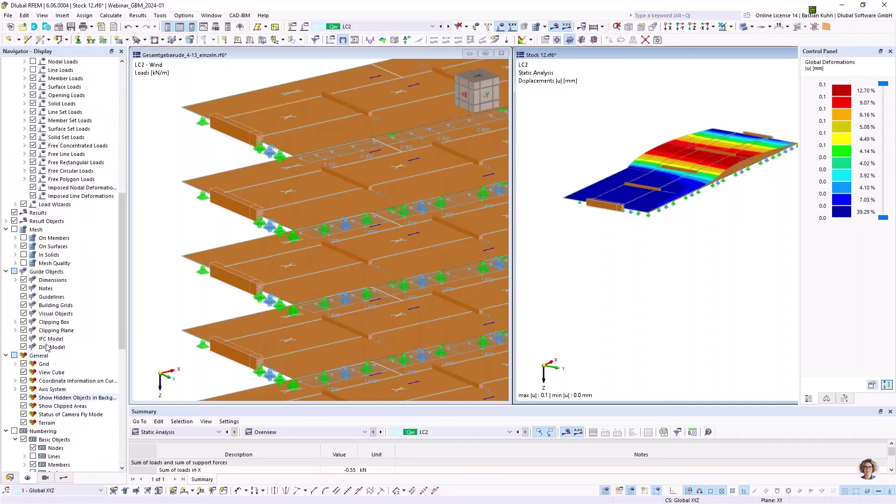
scroll(40, 291, "up", 7)
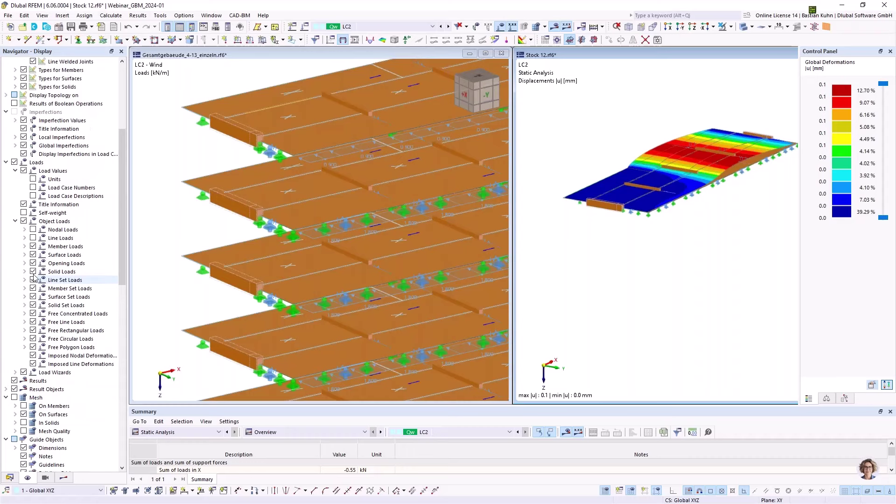
left_click(33, 238)
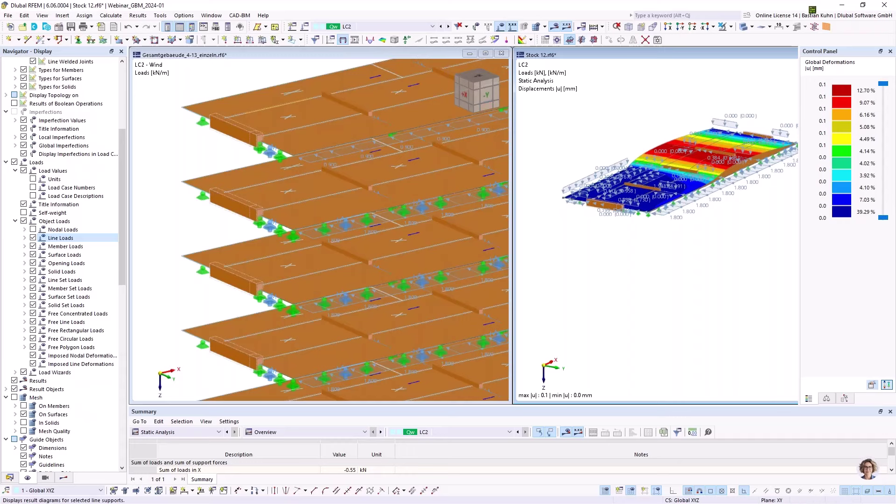
left_click(441, 27)
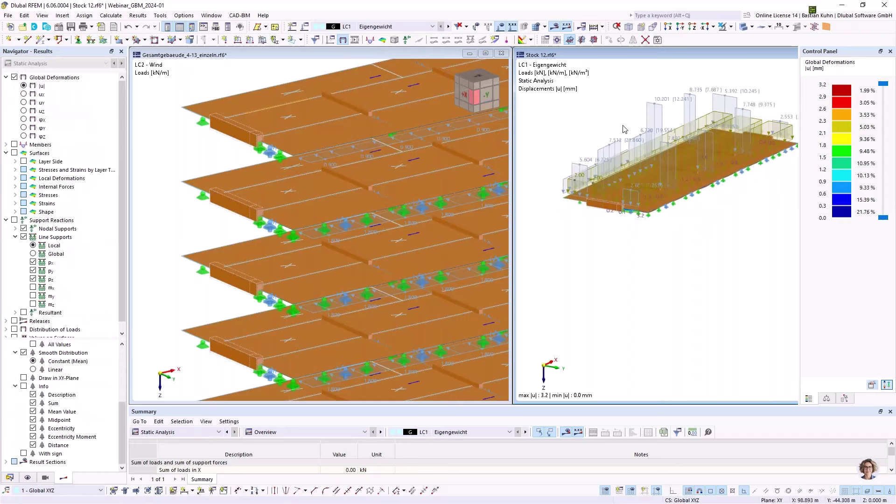
middle_click_drag(570, 169, 594, 165, "ctrl")
scroll(596, 168, "up", 1)
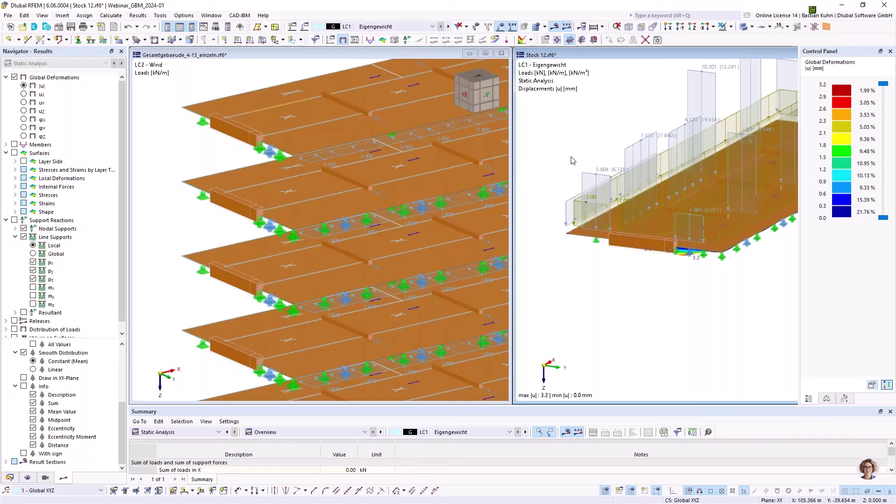
Switch the Gesamtgebaeude_4-13_einzeln model to load case LC1 and display its deformation and support reaction results
left_click(180, 143)
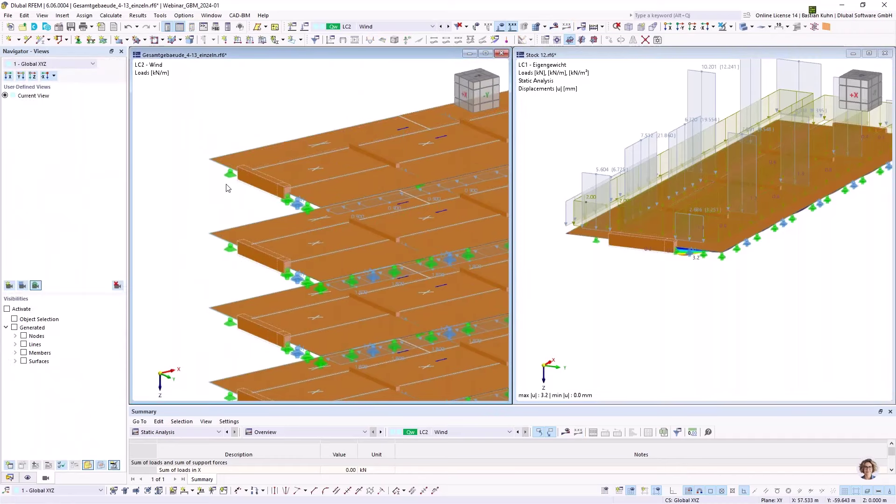
middle_click_drag(226, 184, 253, 178, "ctrl")
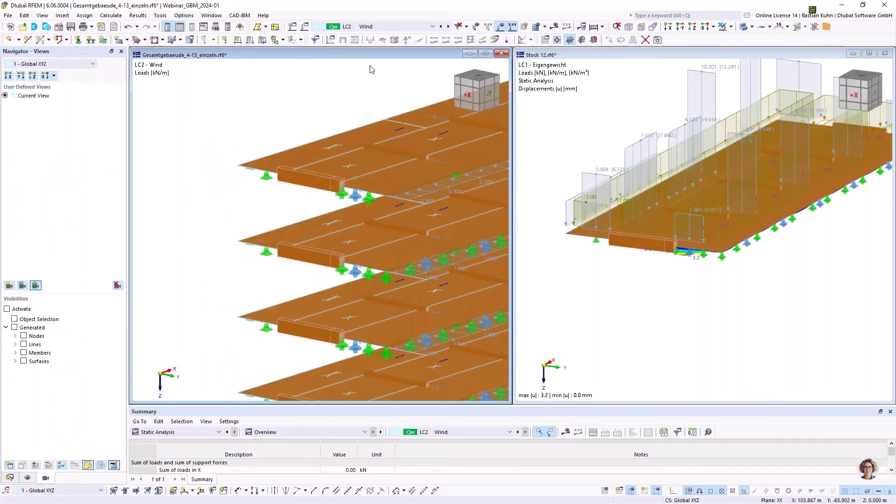
left_click(440, 27)
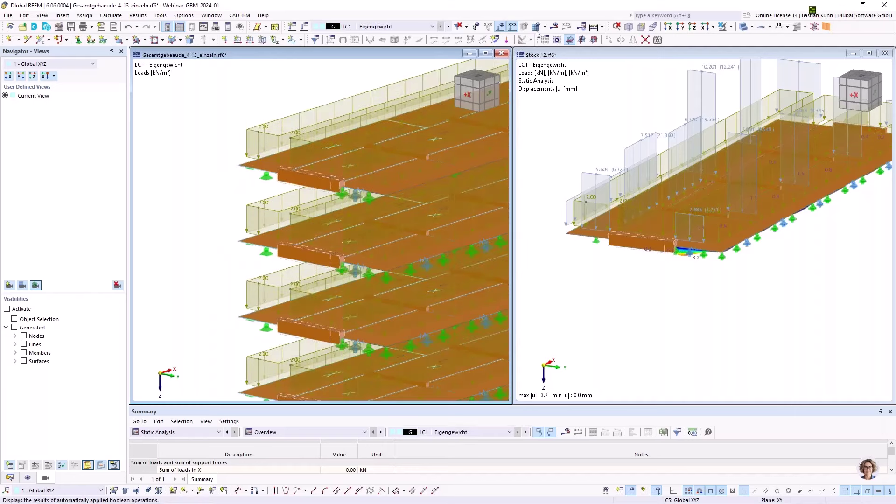
left_click(554, 26)
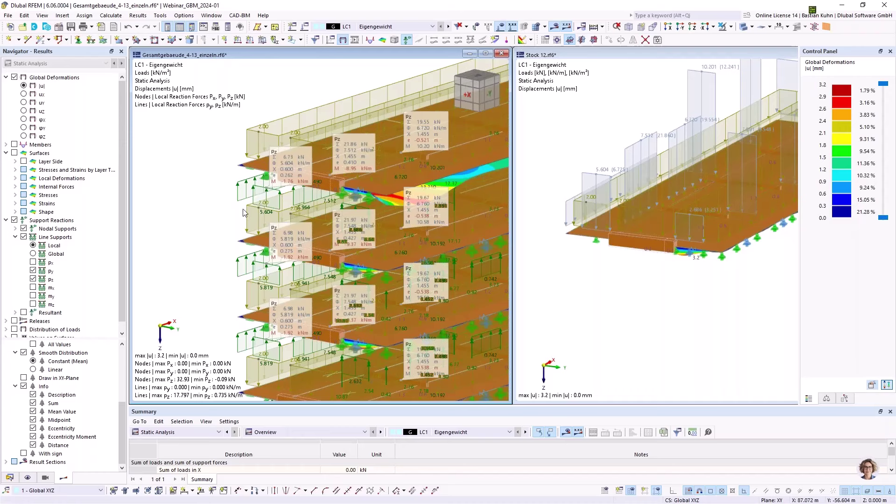
Hide the surface loads in the Gesamtgebaeude_4-13_einzeln model and display the support reactions in the Stock 12 model
left_click(27, 478)
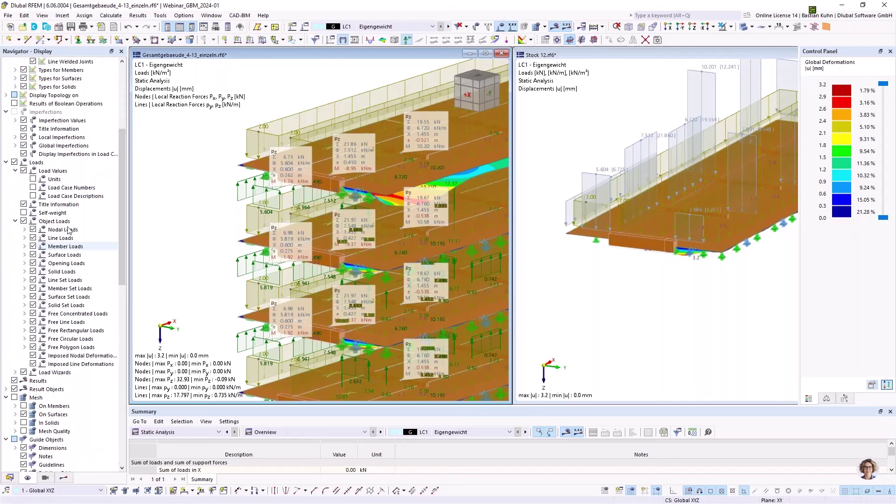
left_click(32, 255)
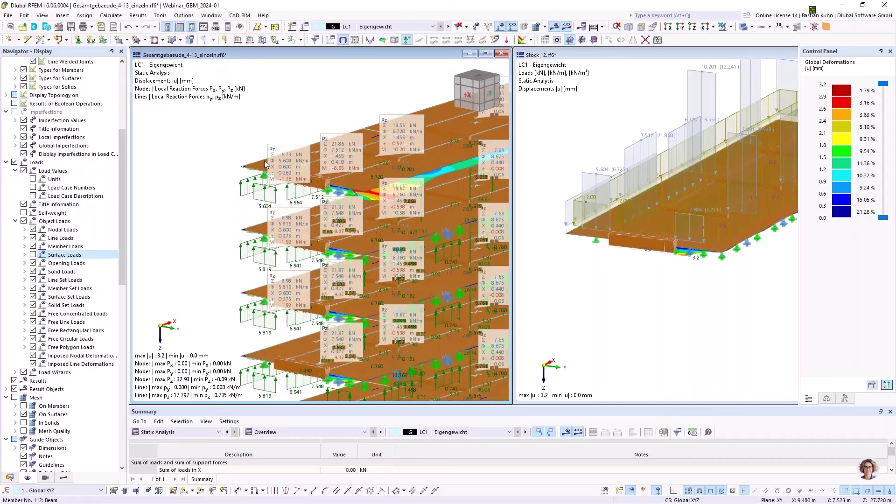
left_click(638, 111)
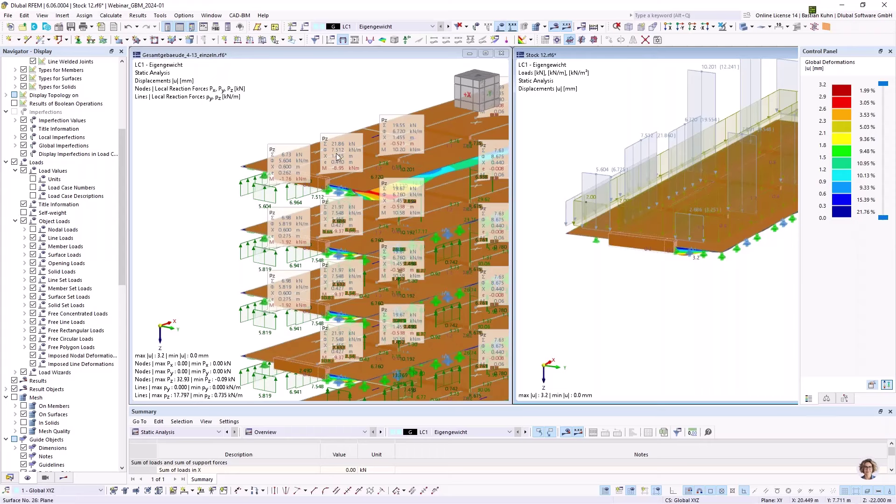
left_click(407, 39)
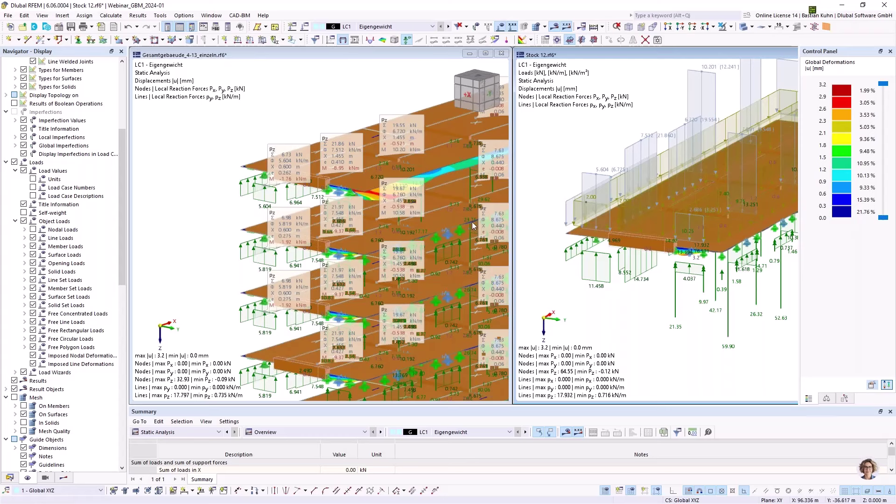
Switch the Stock 12 model to load case LC2 and turn on the support reaction info labels for its front slab corner
left_click(449, 27)
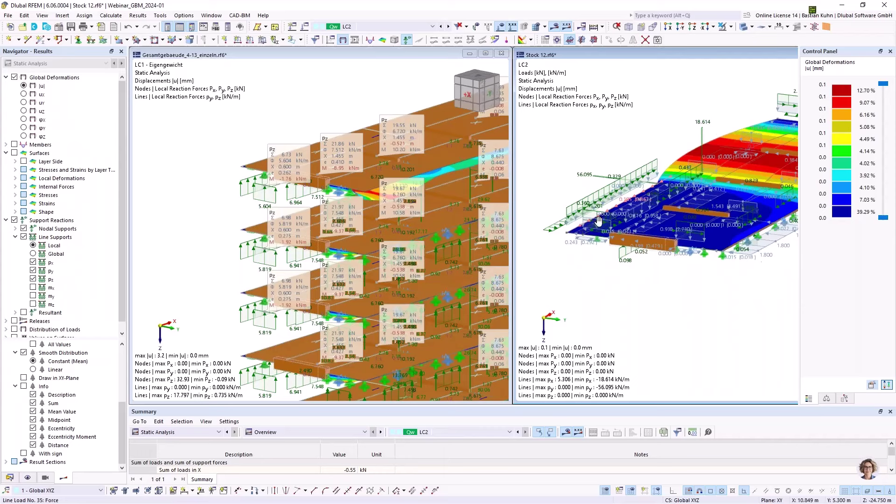
middle_click_drag(582, 225, 607, 228)
scroll(607, 228, "up", 1)
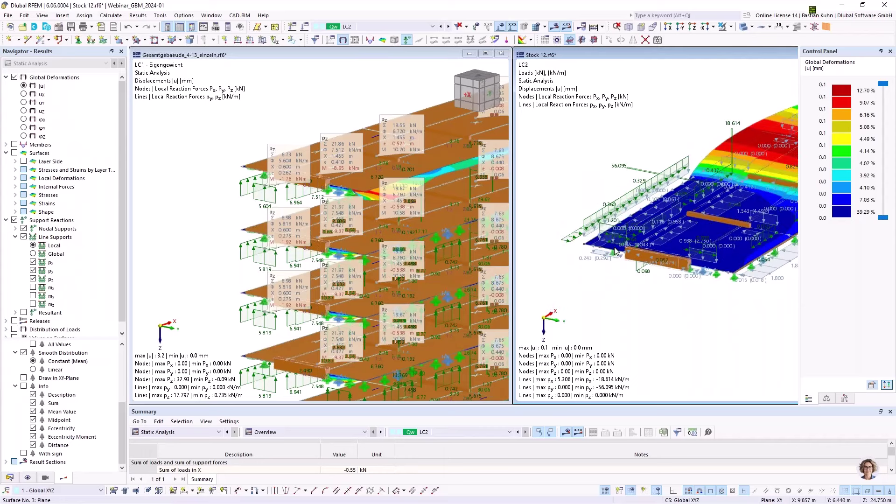
scroll(615, 251, "up", 2)
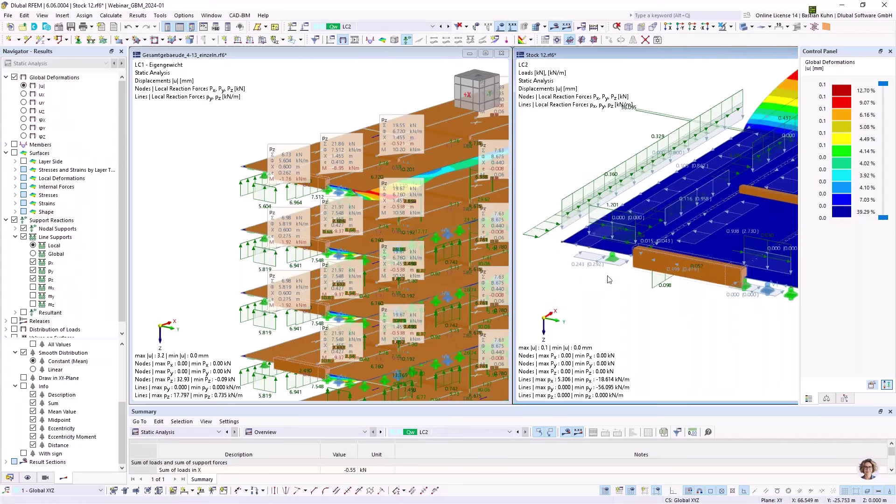
scroll(603, 254, "up", 2)
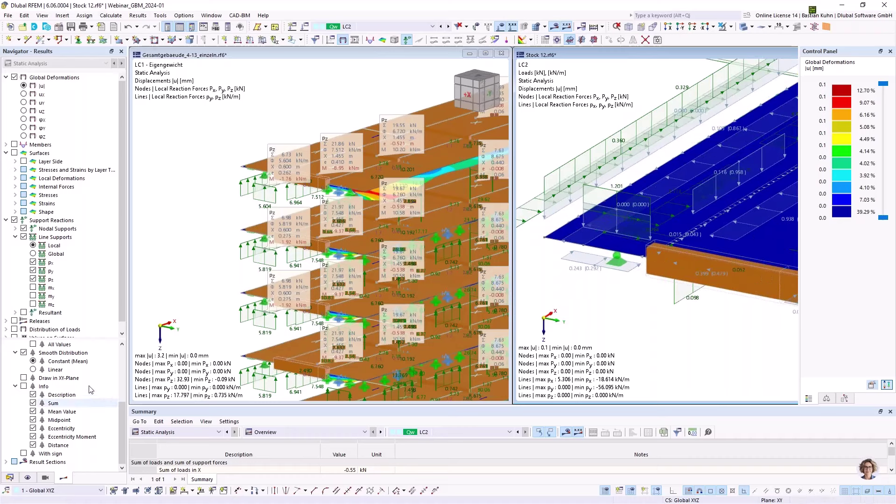
scroll(76, 328, "down", 1)
scroll(76, 329, "up", 1)
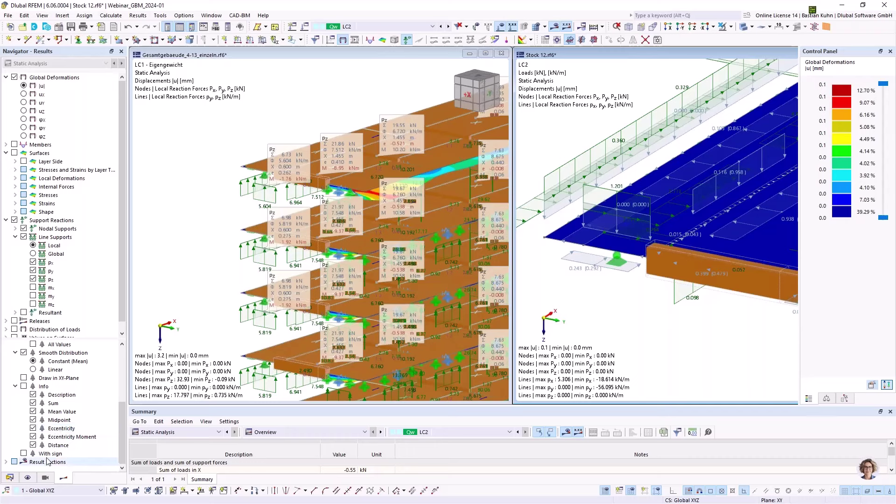
left_click(24, 387)
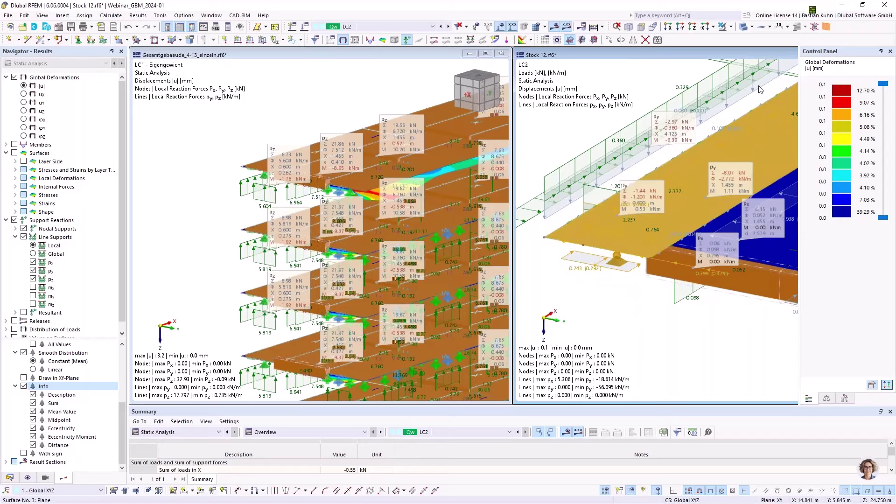
Isolate the selected corner slab surface of the Stock 12 model together with its line support and loads
left_click(731, 27)
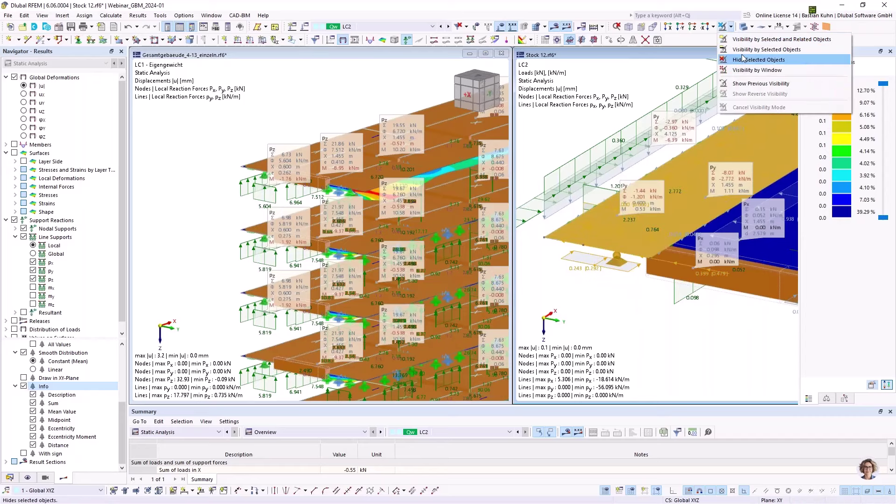
left_click(756, 59)
left_click(674, 249)
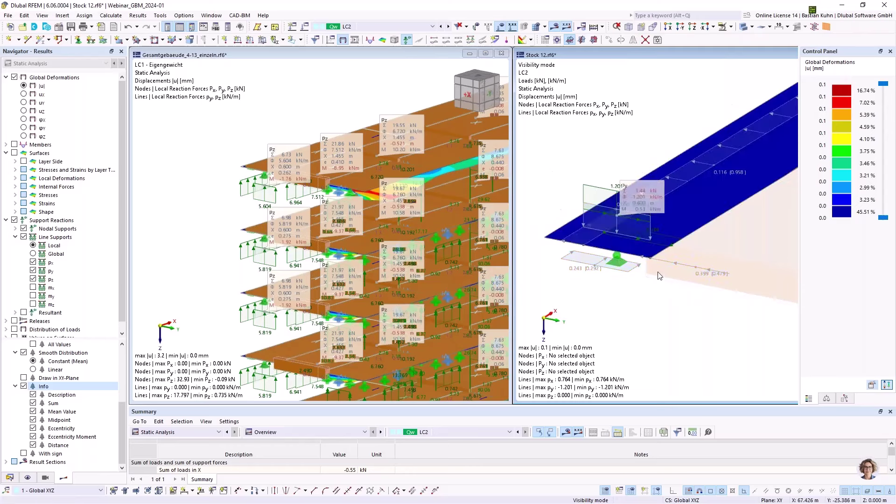
scroll(623, 217, "up", 3)
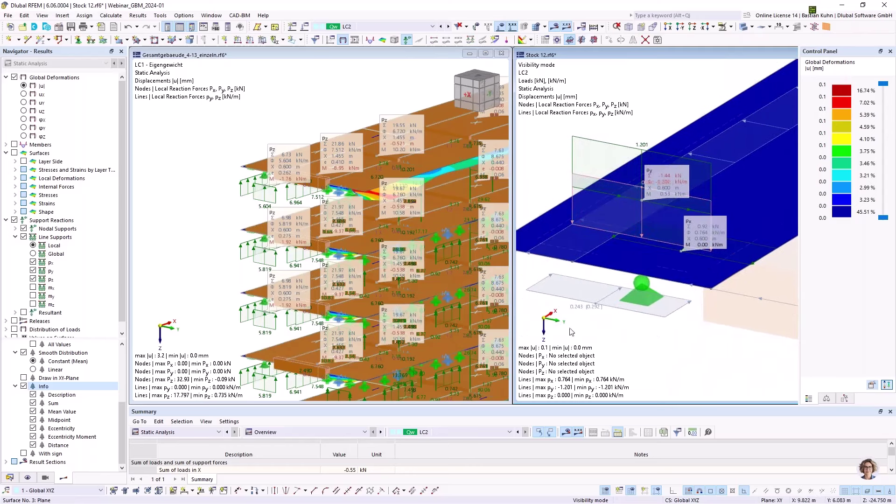
Display the LC2 - Wind results of the Gesamtgebaeude_4-13_einzeln model and isolate its top story's corner surface and line support for comparison
left_click(378, 107)
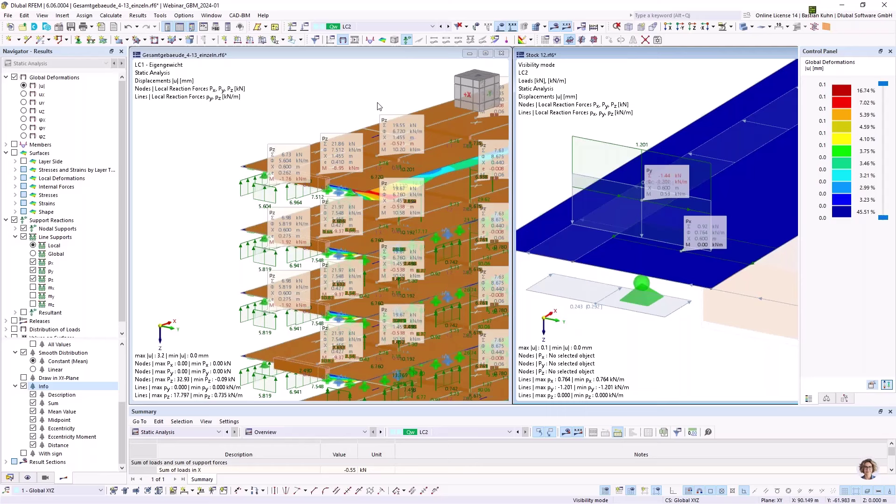
left_click(448, 26)
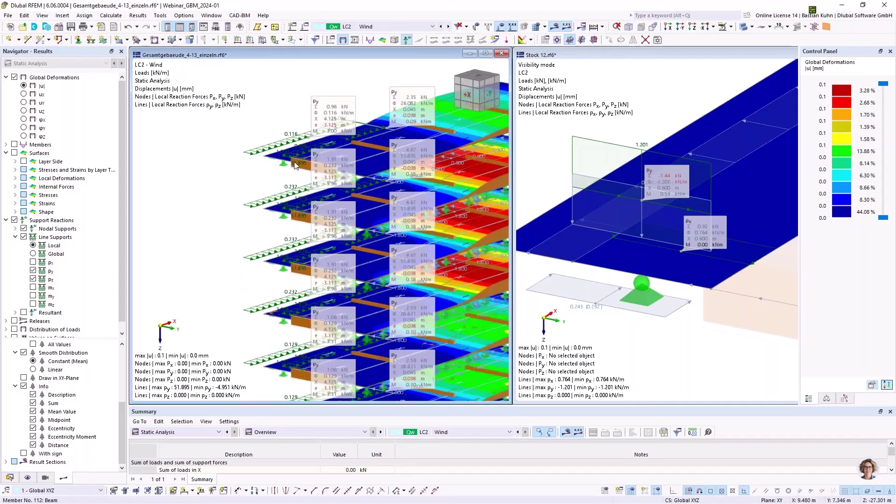
scroll(284, 161, "up", 3)
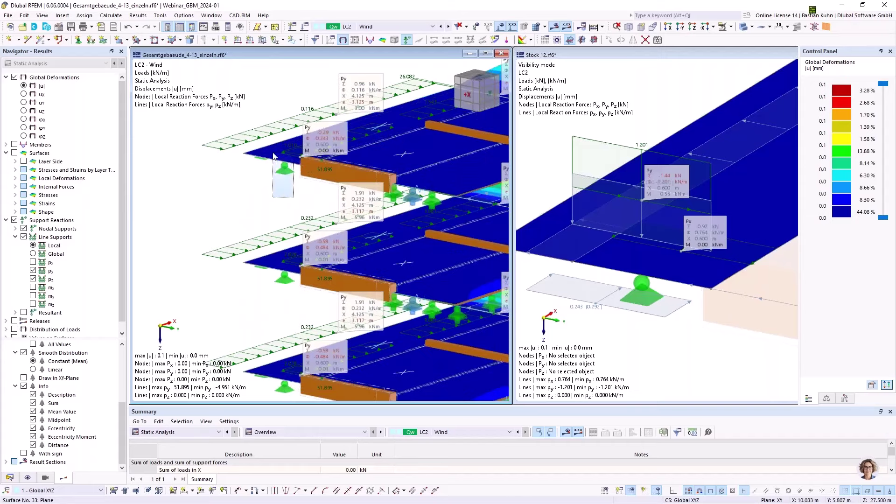
left_click(284, 169)
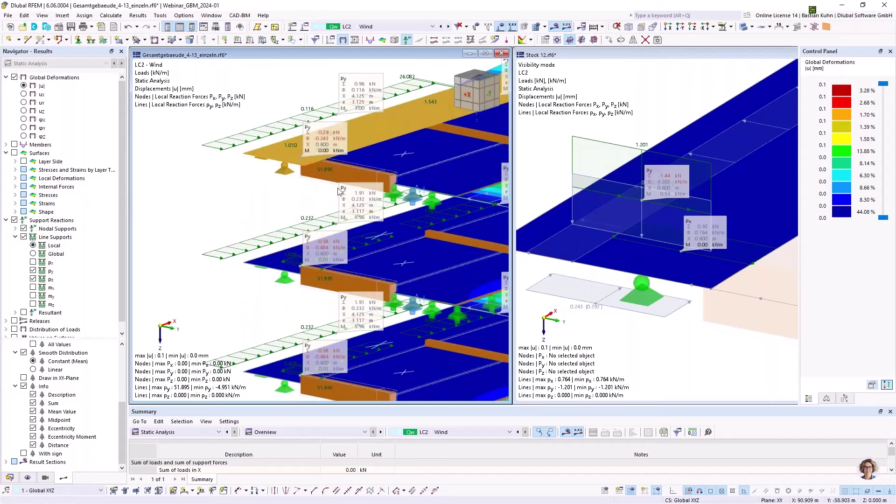
left_click(722, 26)
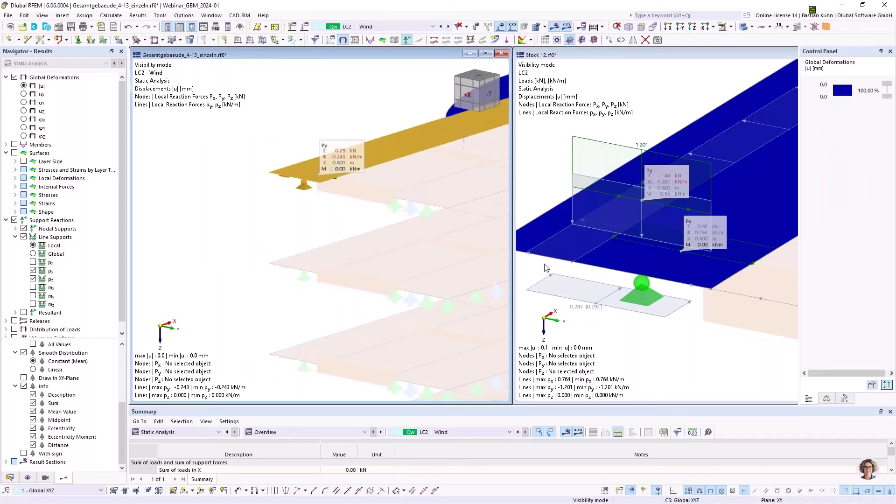
left_click(322, 172)
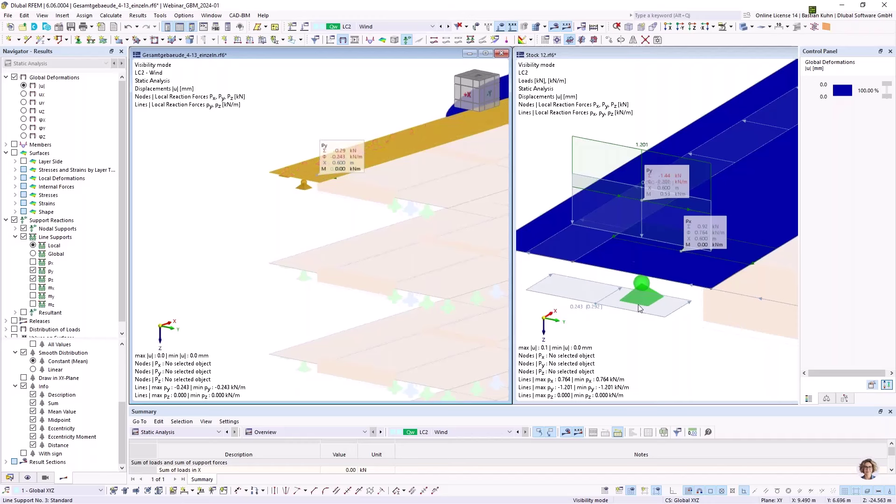
scroll(632, 256, "down", 2)
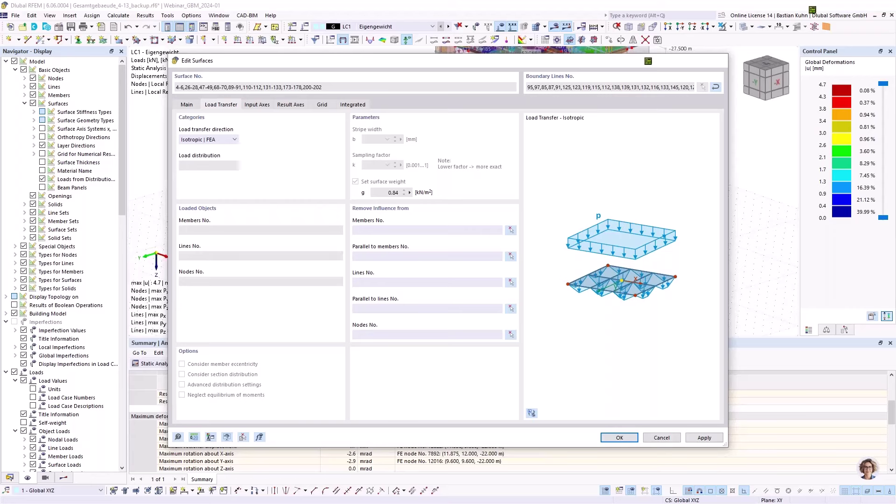
Leave the Edit Surfaces dialog and view the Walls | Global 3D Calculation deformations for LC2 - Wind in the Gesamtgebaeude_4-13 model
key("Escape")
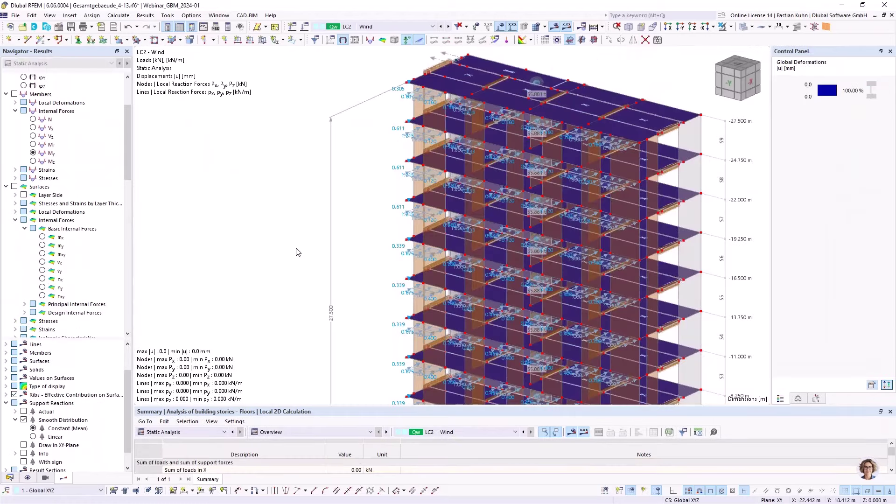
middle_click_drag(301, 252, 518, 209, "ctrl")
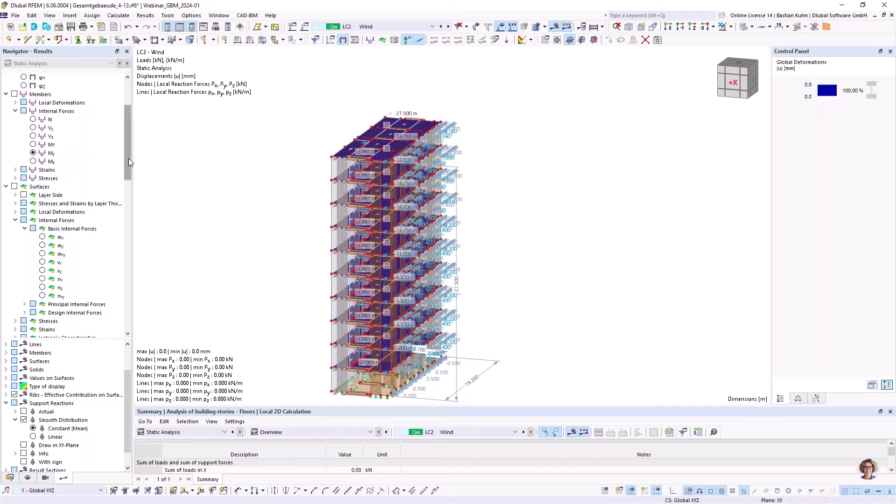
scroll(130, 162, "up", 4)
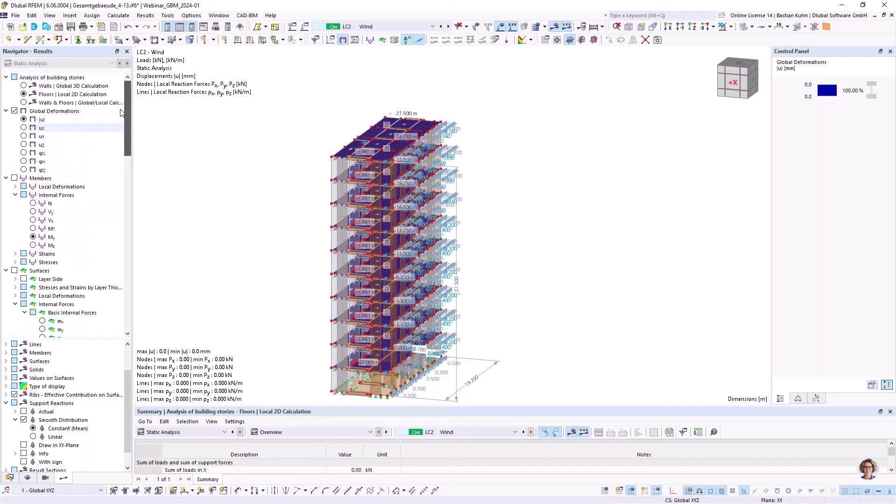
left_click(24, 86)
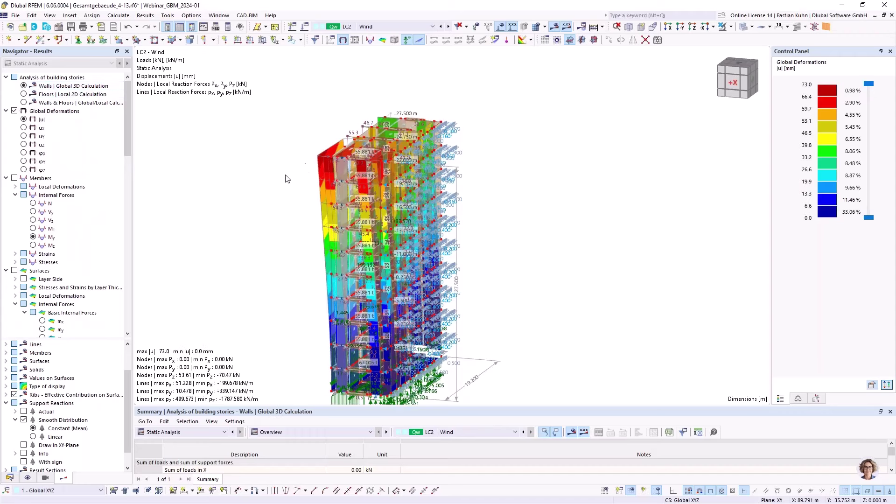
scroll(340, 164, "up", 4)
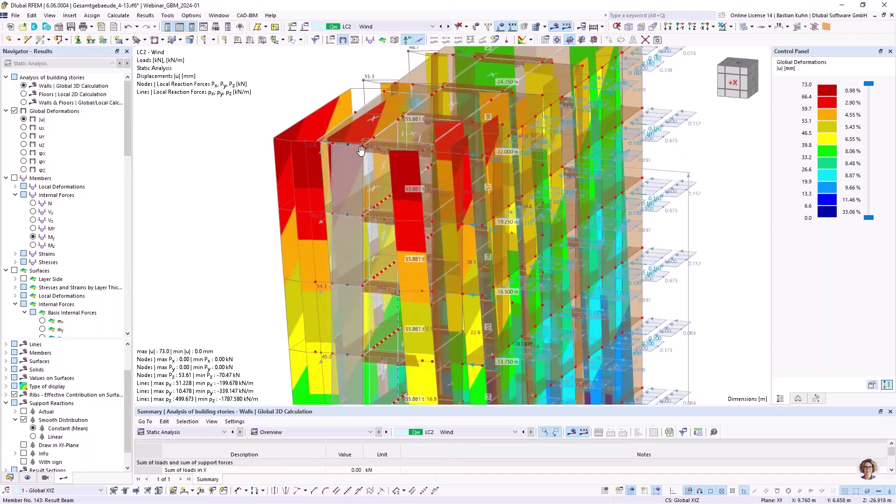
middle_click_drag(361, 151, 346, 144, "ctrl")
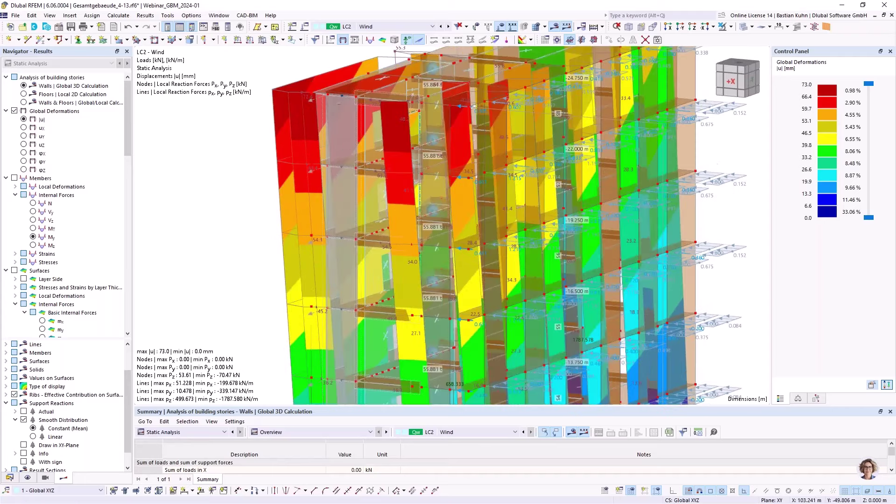
Show the result section resultants with Section 1 and Section 2 and inspect them at the building's upper corner
scroll(79, 316, "down", 15)
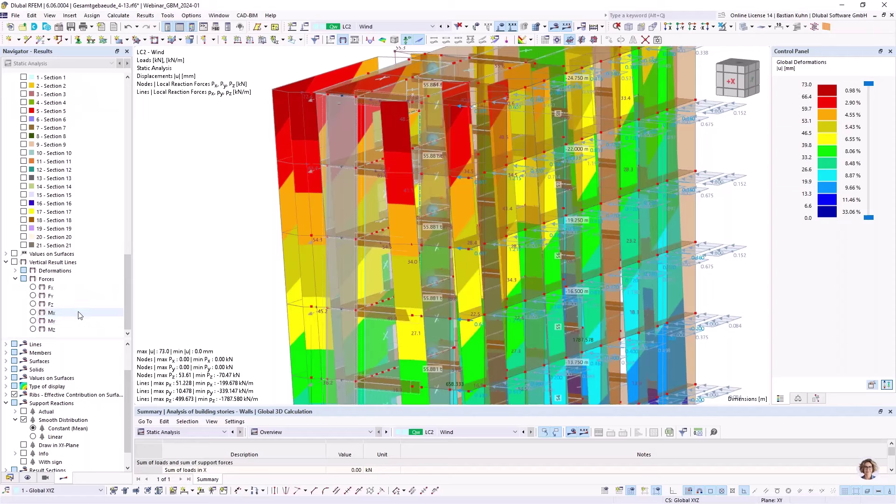
scroll(79, 315, "up", 6)
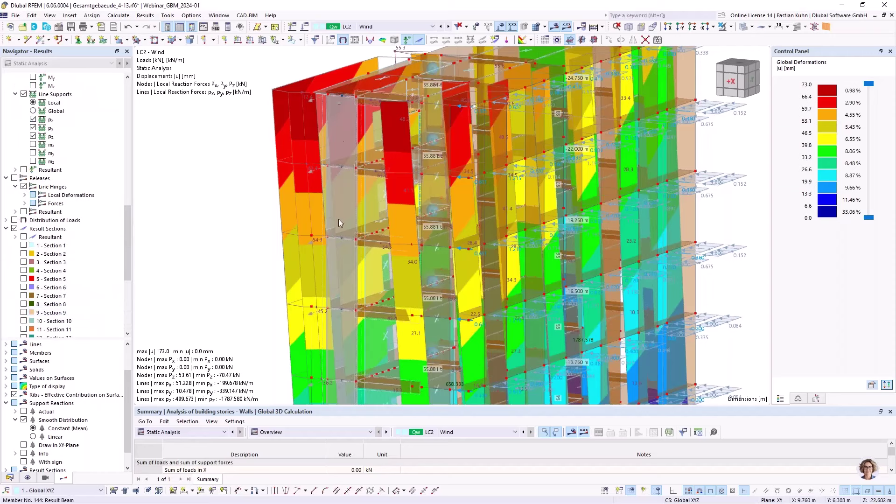
left_click(23, 237)
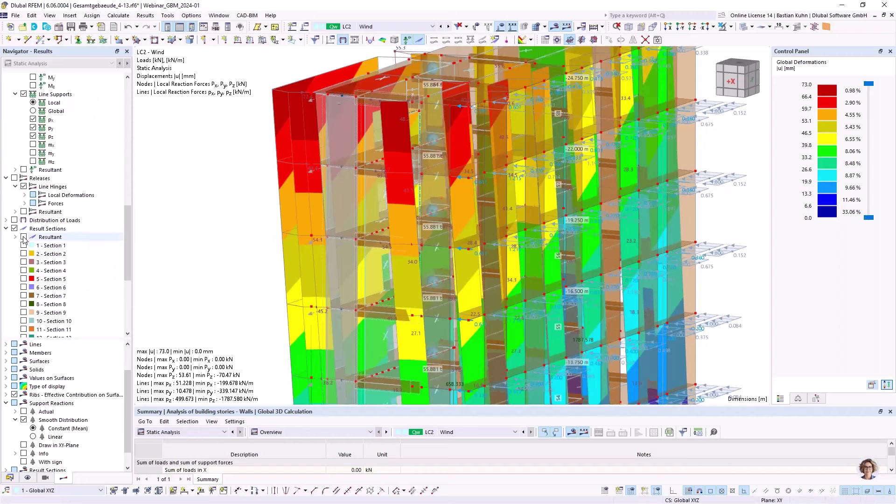
left_click(24, 246)
left_click(24, 253)
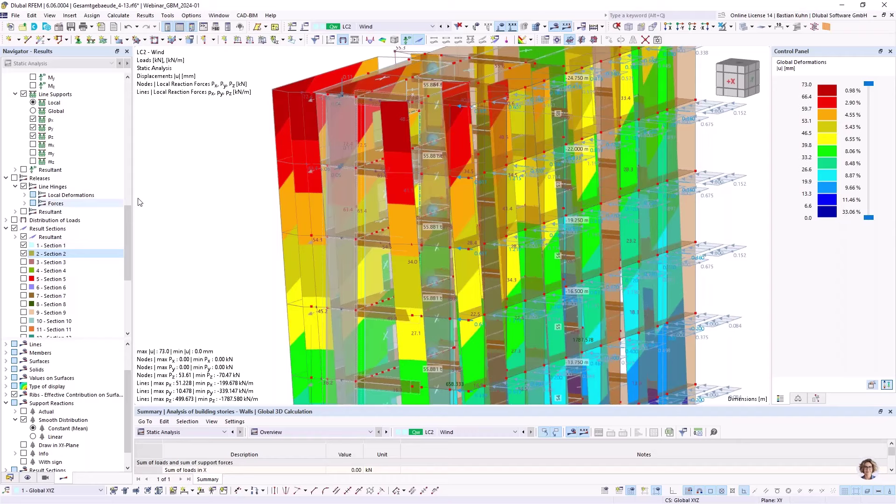
scroll(350, 96, "up", 1)
scroll(350, 95, "up", 2)
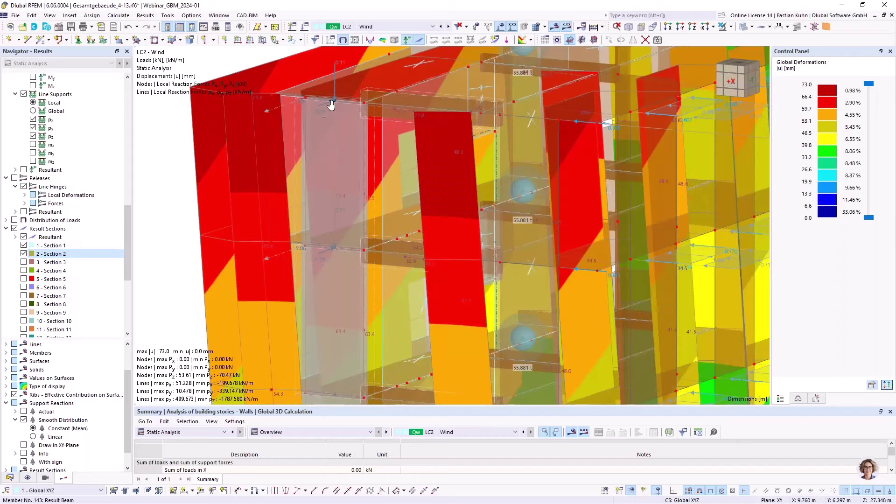
scroll(333, 108, "up", 3)
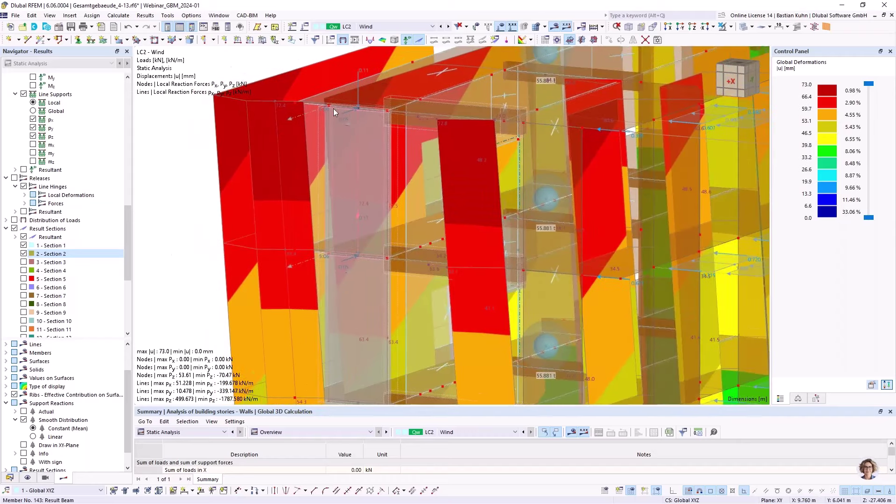
scroll(318, 104, "down", 4)
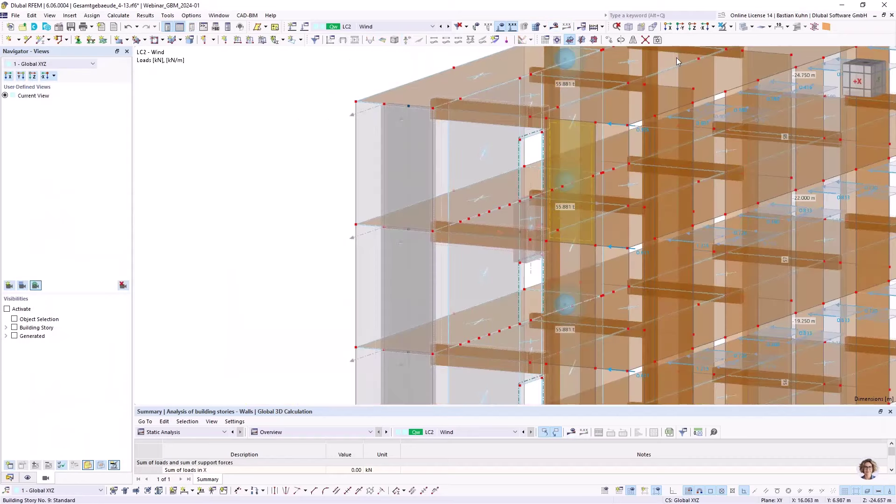
Render the whole-building model with opaque surfaces and pick out the top-story wall surface next to the corner bay
left_click(742, 28)
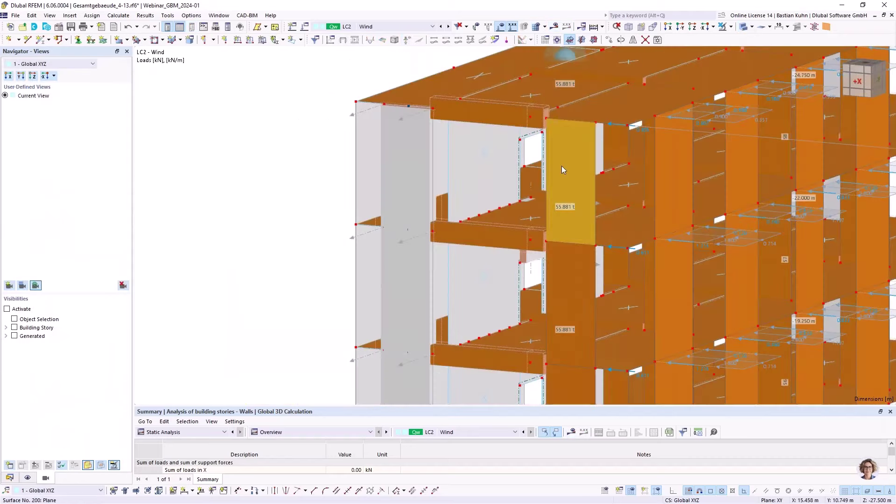
left_click(565, 182)
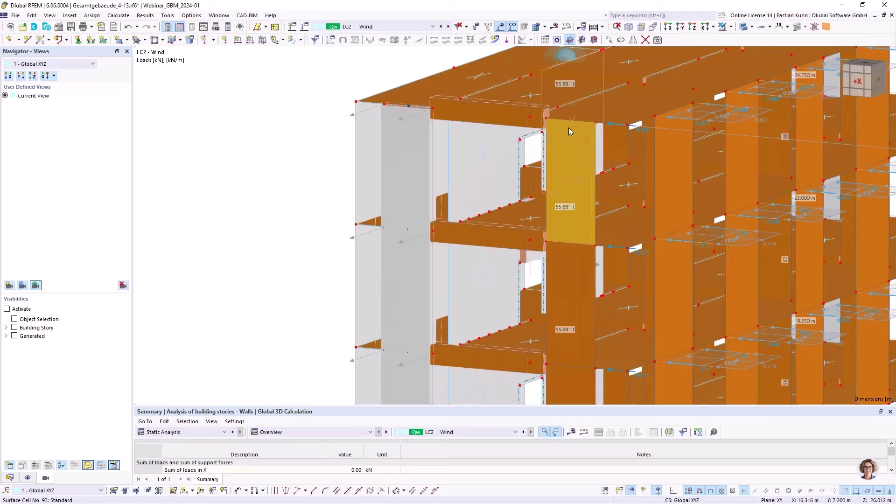
mouse_move(574, 134)
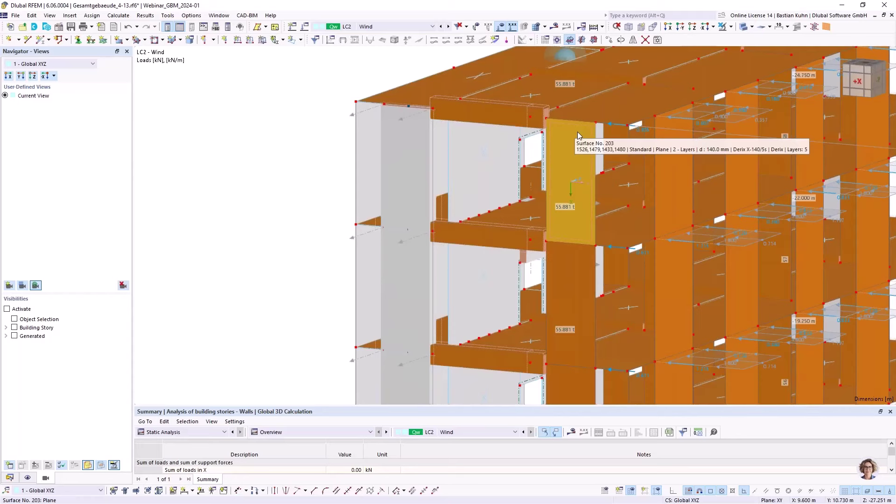
scroll(578, 132, "down", 4)
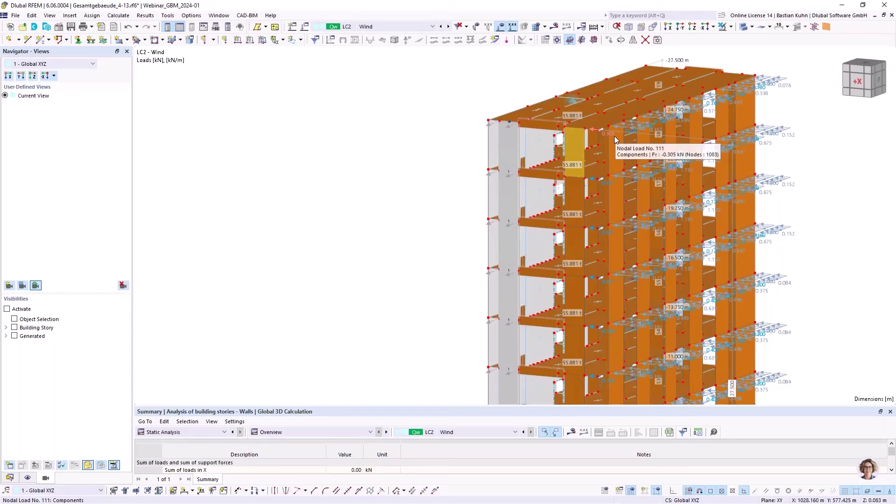
Turn the LC2 - Wind deformation results back on and view the whole building from the -Y side
left_click(564, 31)
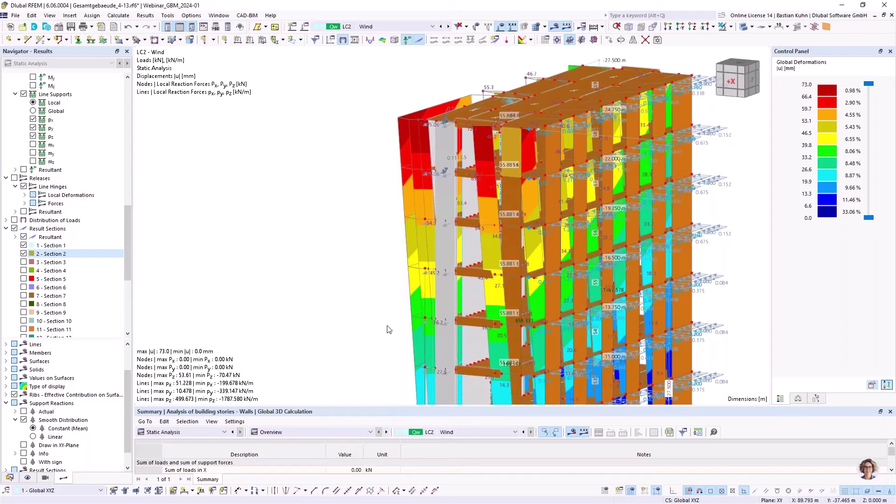
scroll(388, 322, "down", 3)
middle_click_drag(398, 208, 244, 206, "ctrl")
scroll(257, 205, "up", 1)
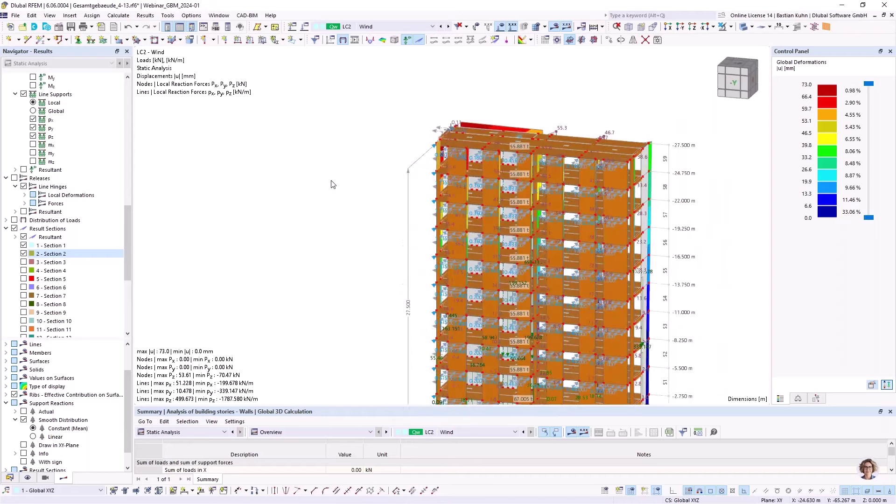
scroll(332, 184, "down", 2)
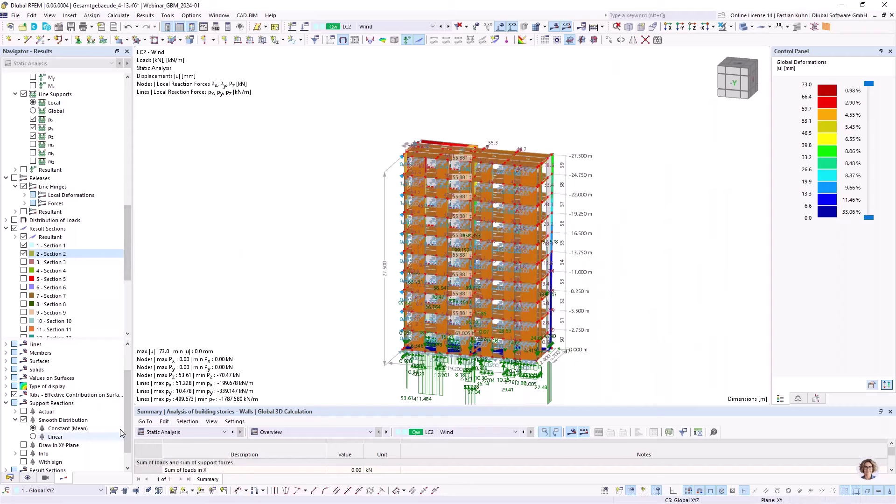
Switch the results to load case LC1 - Eigengewicht and hide the load display
left_click_drag(127, 424, 126, 465)
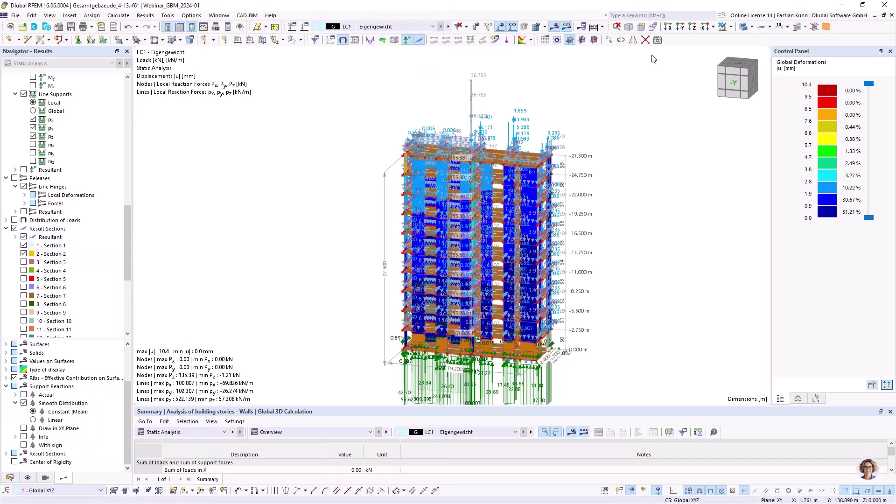
left_click(500, 26)
scroll(539, 91, "down", 5)
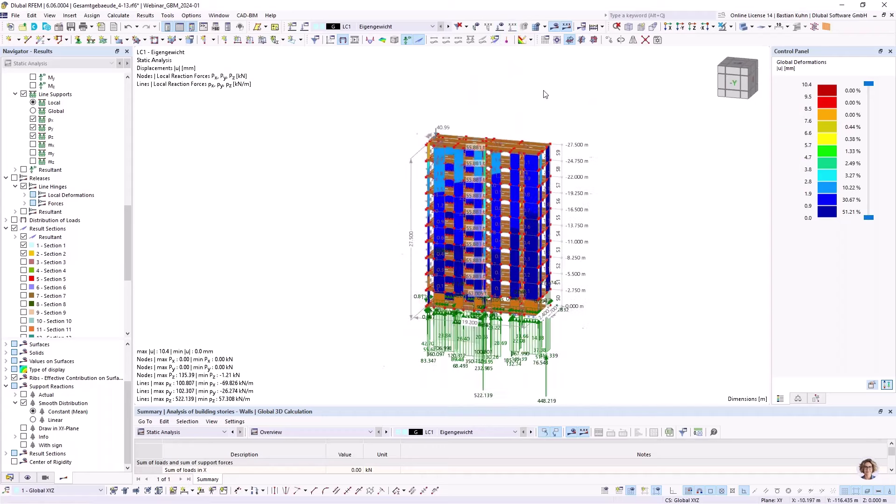
scroll(488, 96, "up", 4)
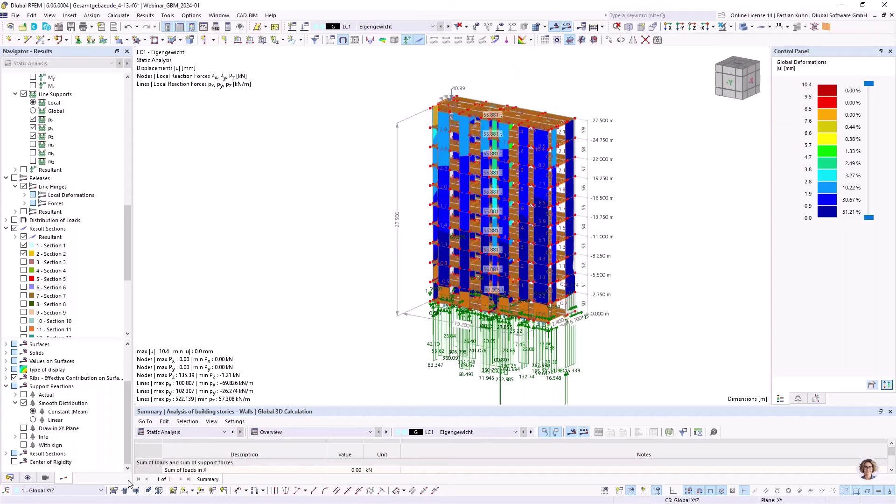
Turn on the Center of Rigidity display and view the markers on the intermediate floor slabs
scroll(47, 296, "down", 7)
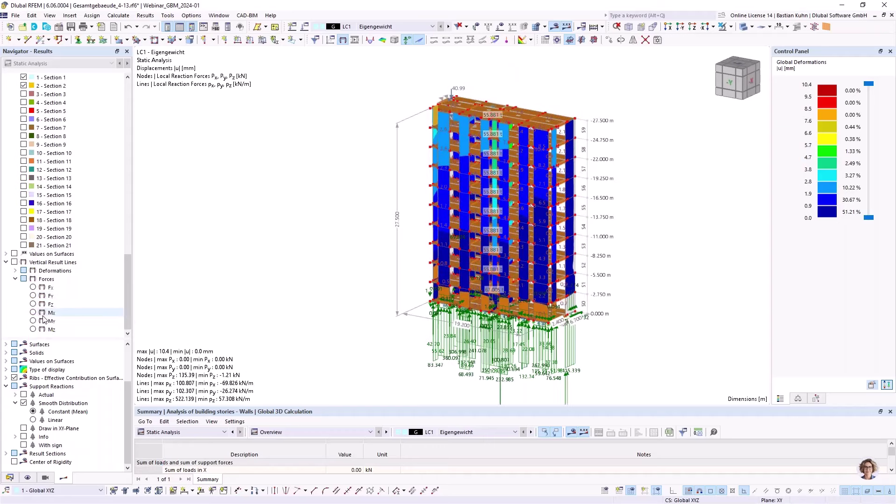
left_click(14, 462)
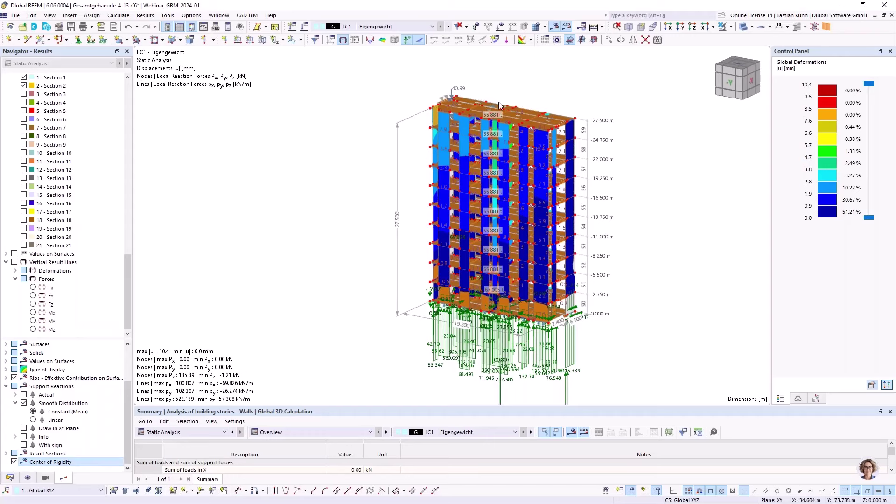
scroll(497, 114, "up", 2)
scroll(496, 114, "up", 2)
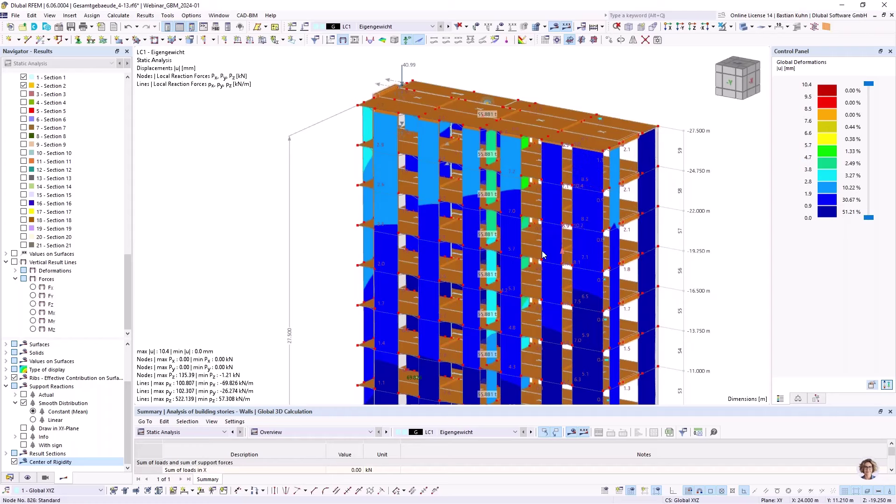
scroll(528, 231, "up", 3)
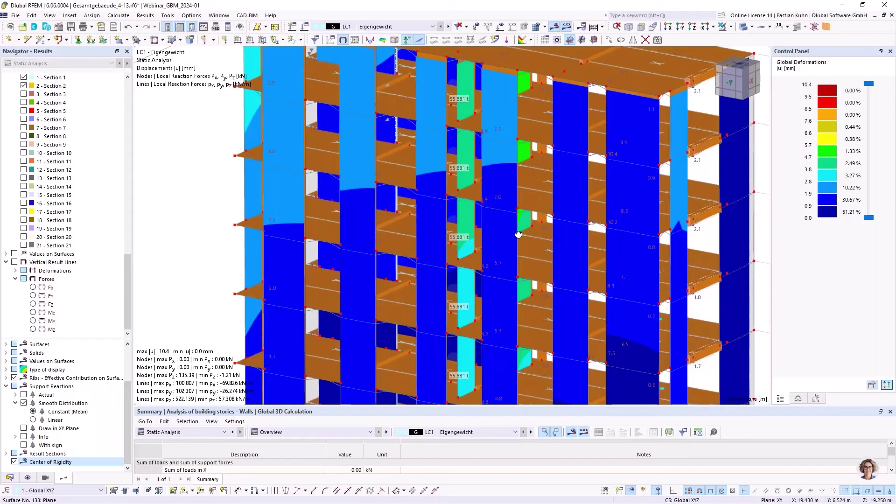
middle_click_drag(489, 229, 481, 219, "ctrl")
scroll(494, 222, "up", 1)
scroll(604, 240, "up", 1)
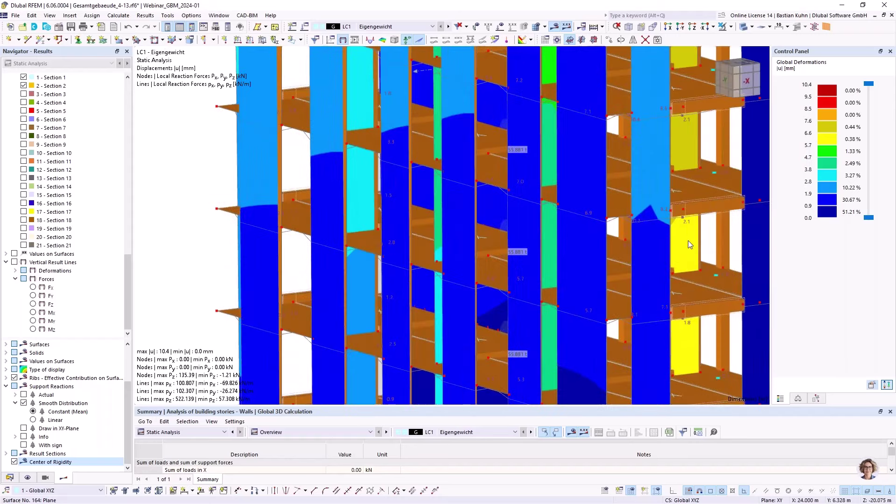
Examine the center of rigidity marker on the top floor slab relative to the story's center of mass
scroll(677, 245, "down", 1)
scroll(683, 245, "down", 3)
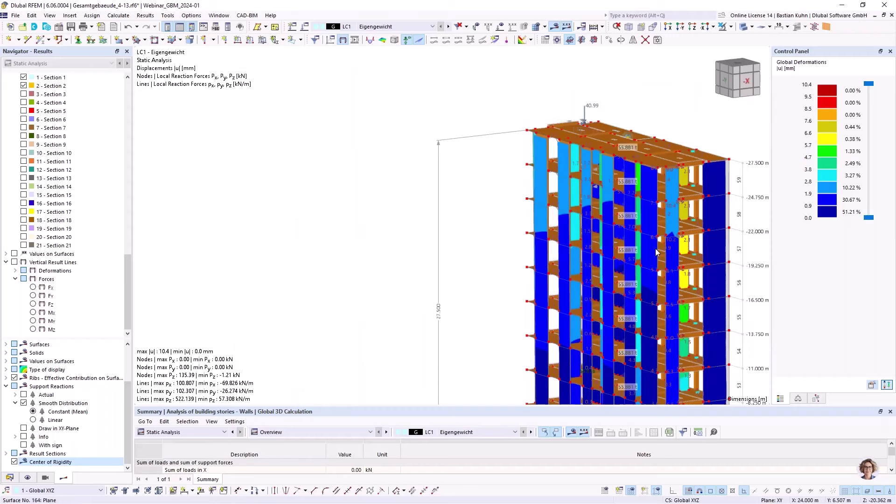
scroll(638, 243, "down", 3)
middle_click_drag(555, 215, 374, 168)
scroll(489, 148, "up", 3)
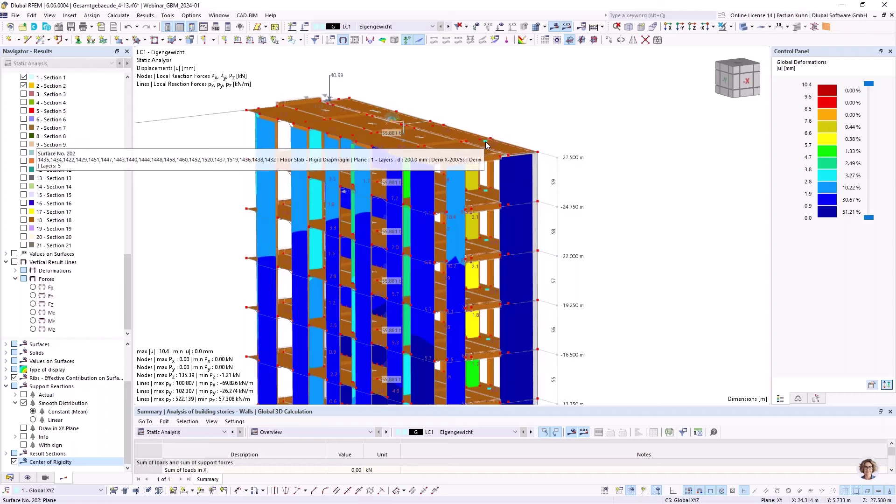
scroll(485, 145, "up", 5)
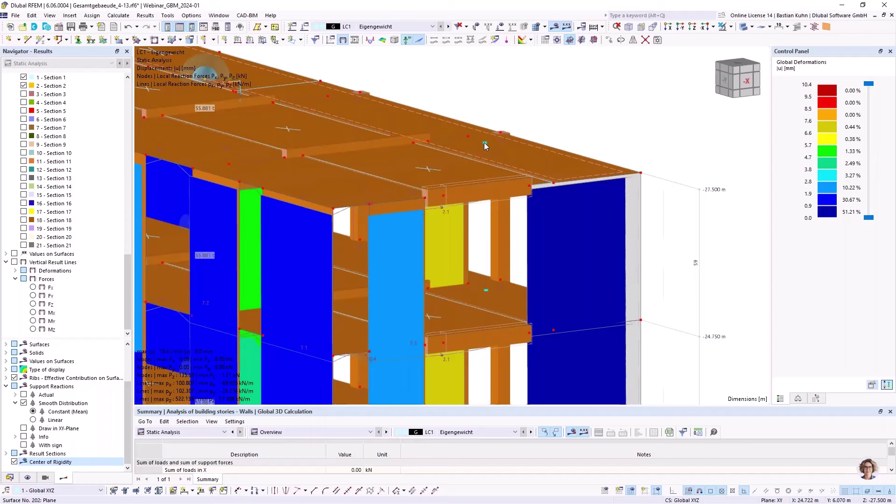
scroll(483, 142, "down", 2)
scroll(484, 142, "down", 2)
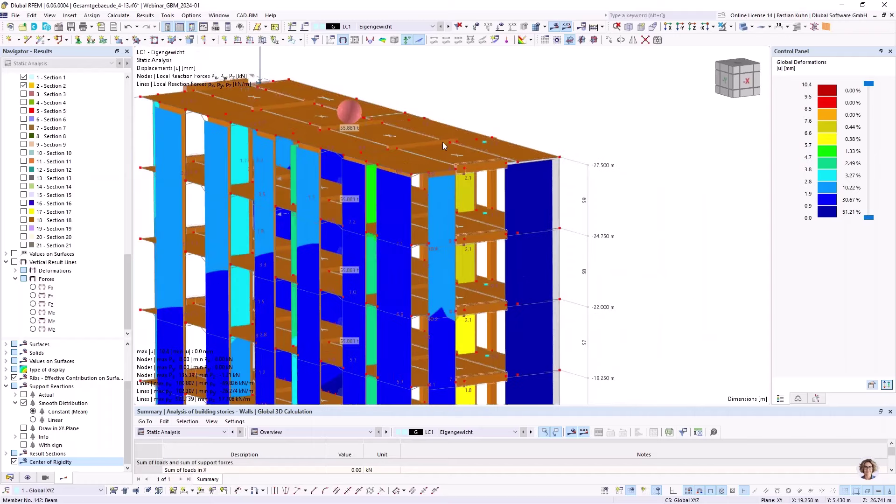
scroll(484, 145, "up", 3)
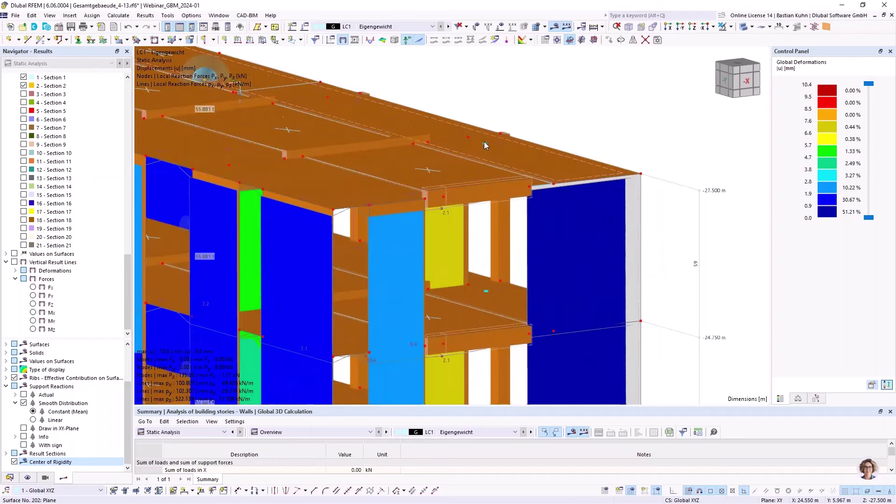
scroll(456, 175, "down", 4)
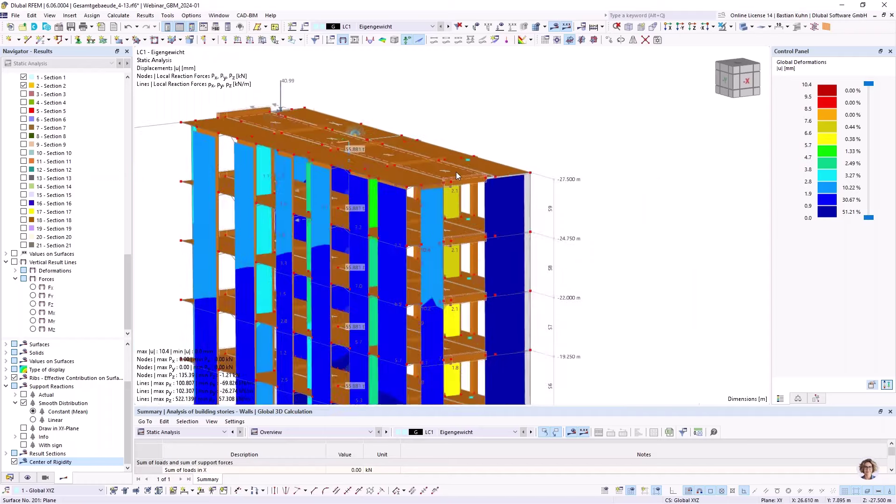
middle_click_drag(469, 209, 467, 229, "ctrl")
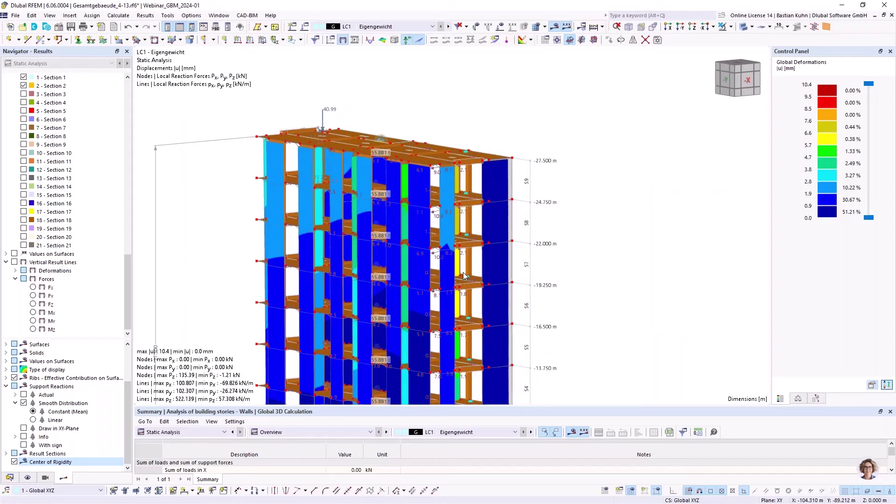
scroll(465, 276, "down", 4)
middle_click_drag(480, 205, 567, 170)
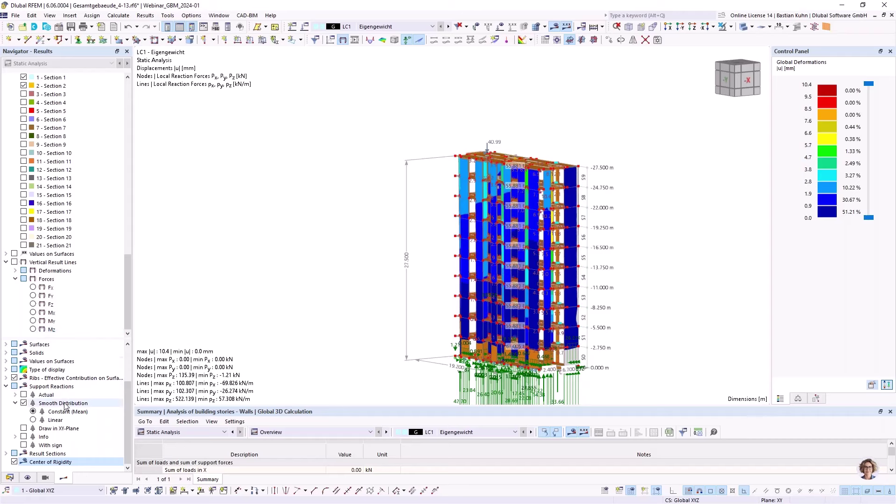
Display the vertical result lines beside the building and replace the global deformations with the member moments My
left_click(14, 262)
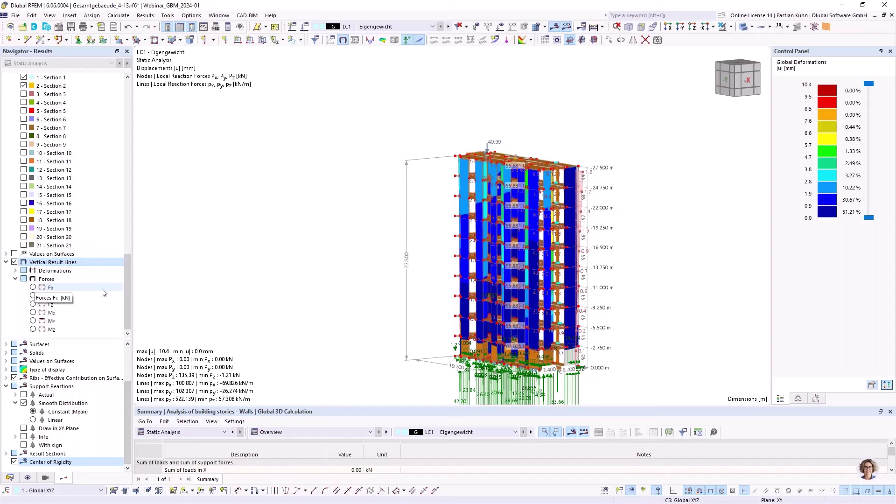
middle_click_drag(503, 237, 542, 246)
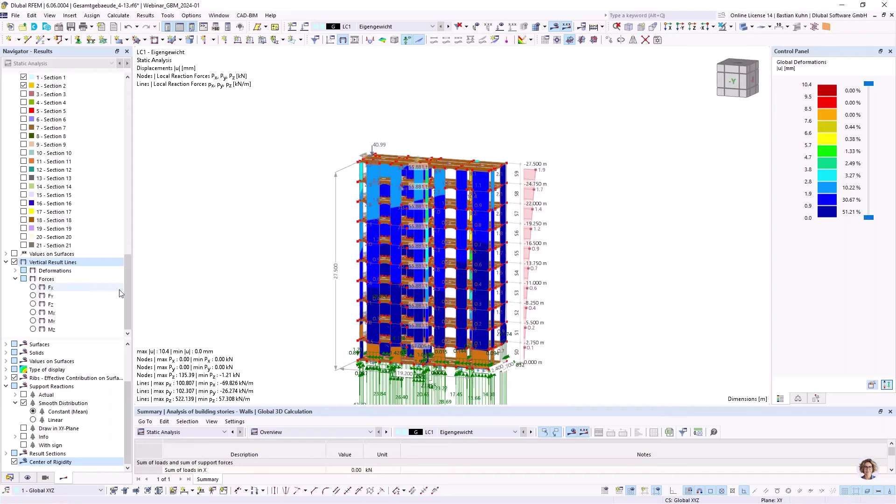
left_click_drag(127, 284, 126, 104)
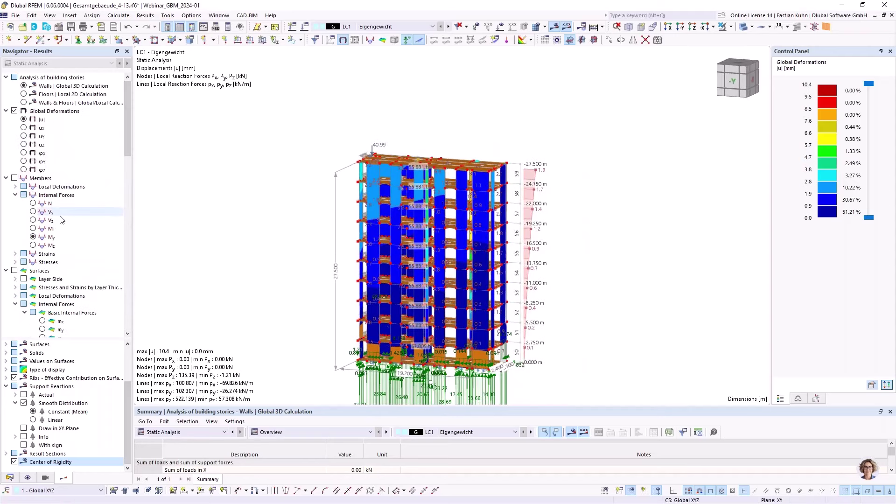
left_click(16, 182)
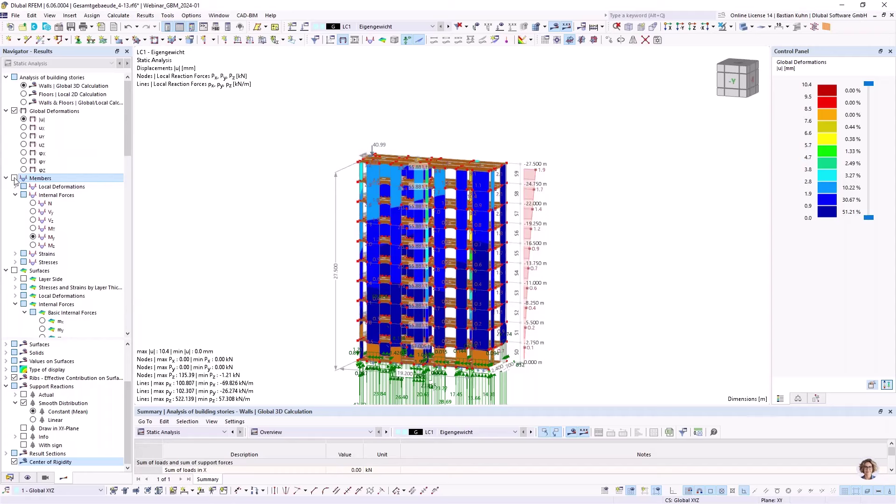
left_click(14, 178)
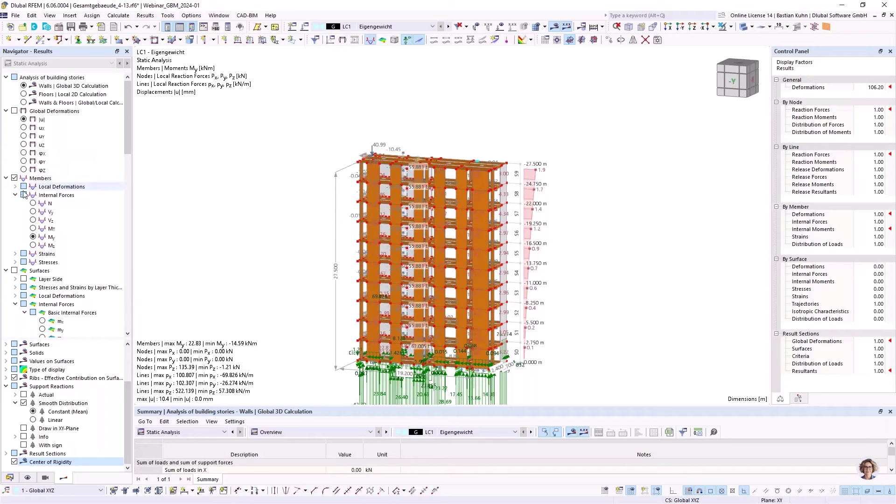
Display the member shear forces Vz and set the vertical result lines to the story forces Fz
left_click(33, 213)
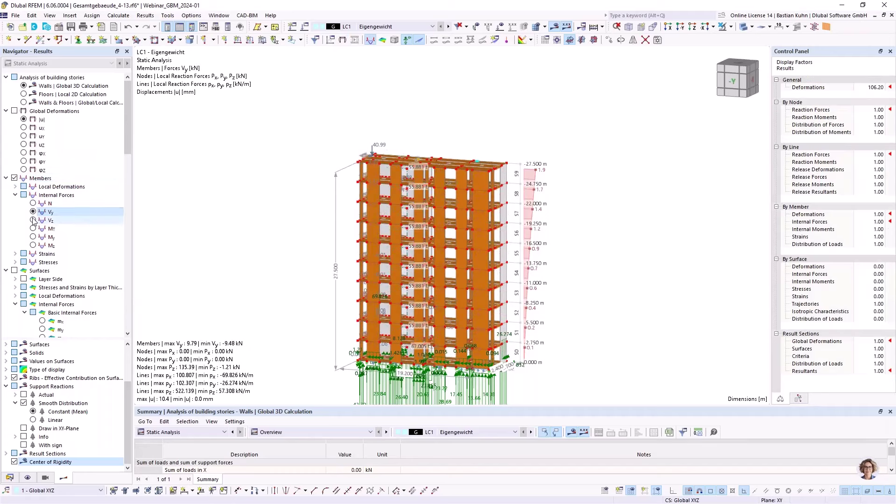
left_click(33, 220)
scroll(33, 256, "down", 10)
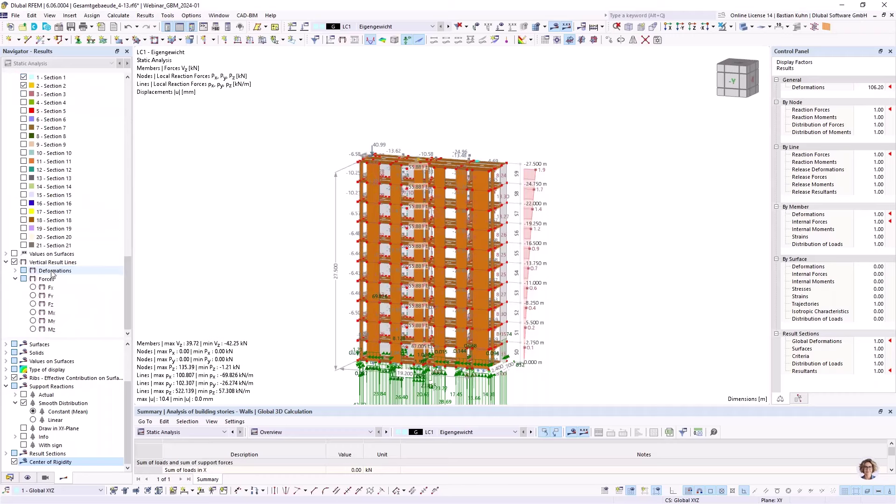
left_click(34, 288)
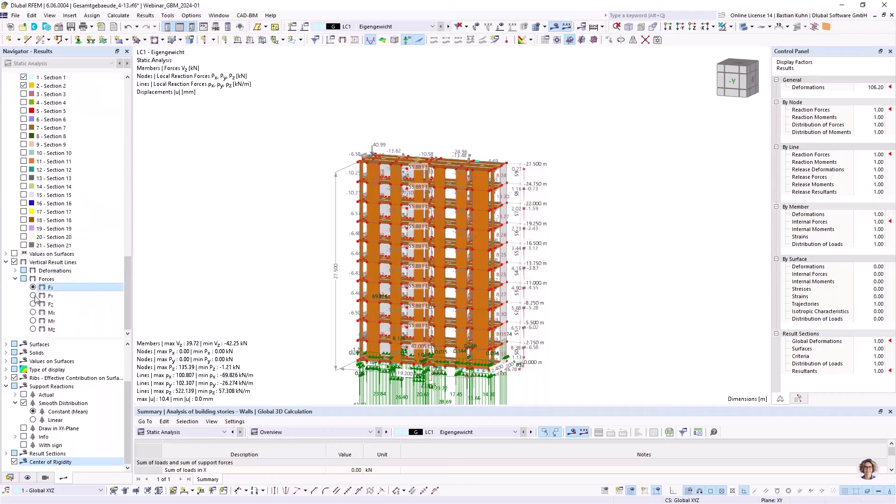
left_click(33, 305)
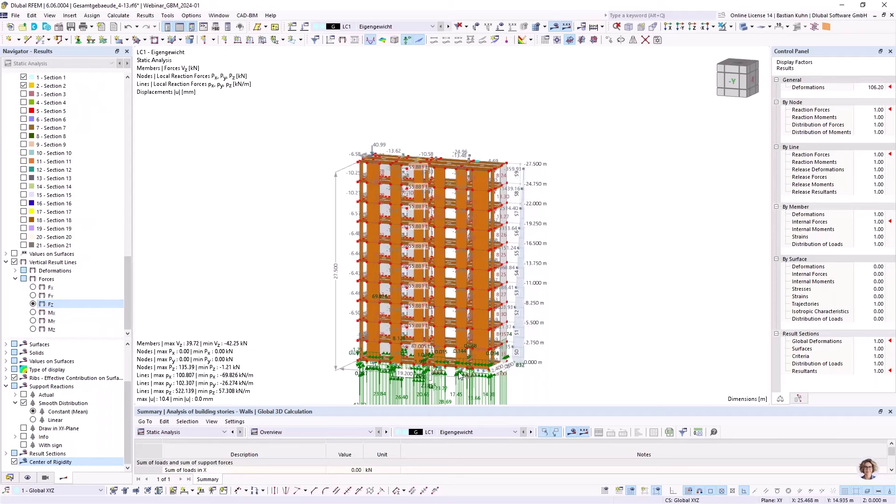
scroll(537, 369, "up", 5)
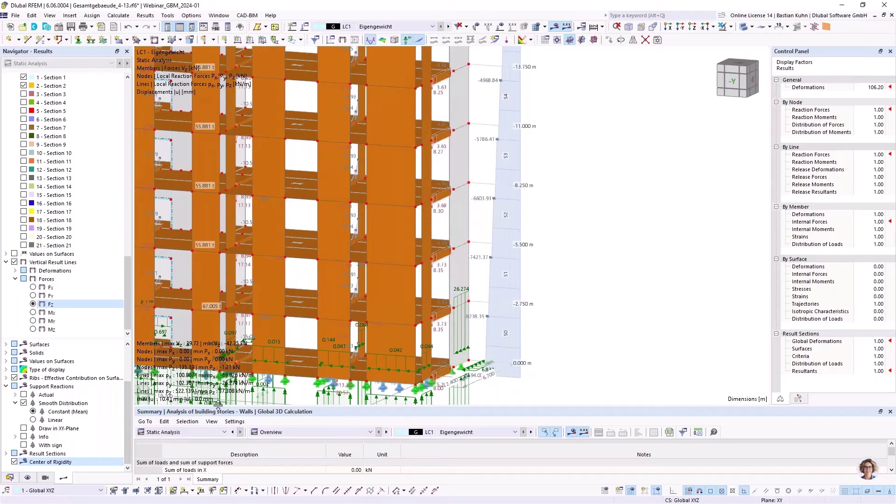
Enlarge the results table and switch it to Results by Stories to view the centers of mass and rigidity and the interstory drifts
left_click_drag(218, 410, 262, 200)
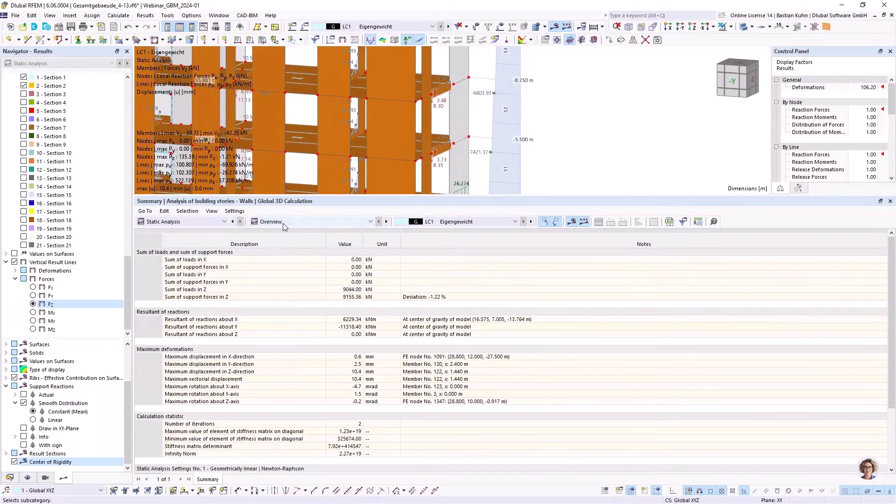
left_click(283, 222)
left_click(281, 270)
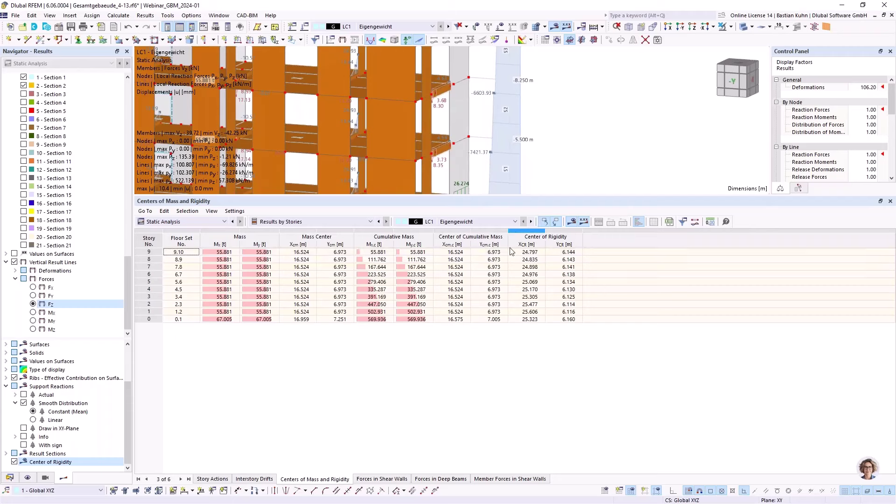
left_click(255, 480)
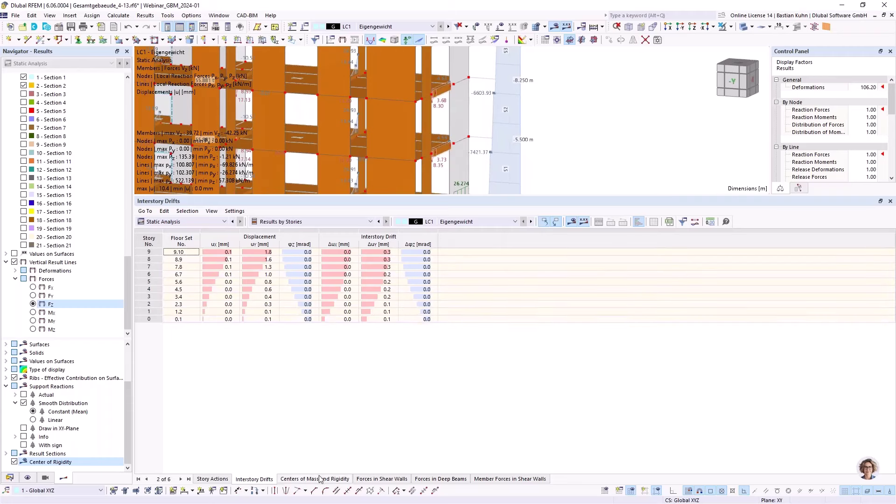
View the tabulated forces in shear walls by story and relate them to the walls of the rotated building model
left_click(374, 480)
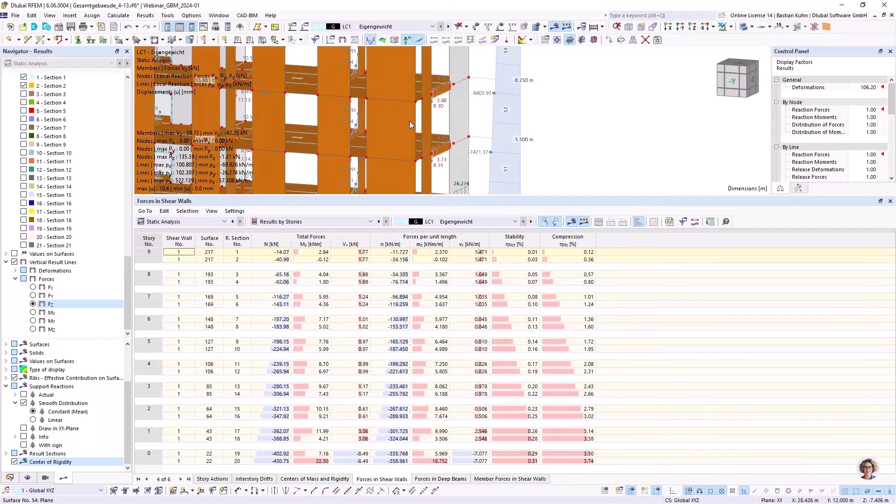
scroll(410, 121, "down", 1)
scroll(409, 121, "down", 3)
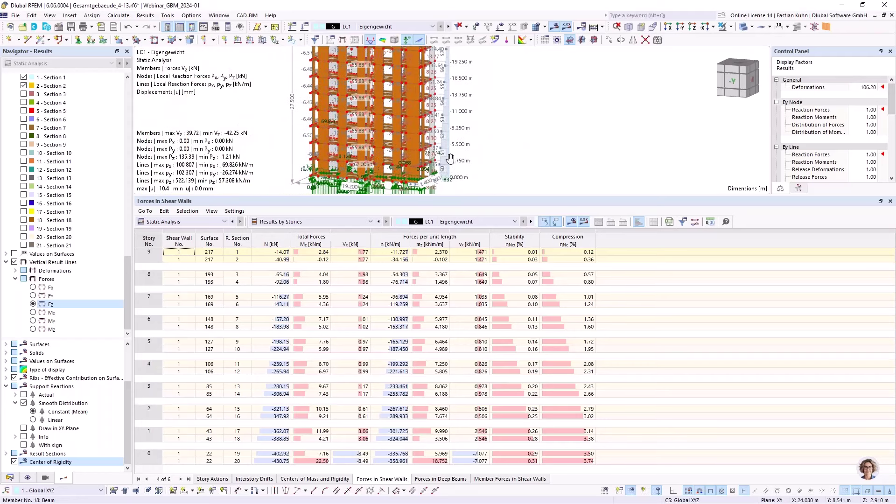
middle_click_drag(410, 122, 421, 193, "ctrl")
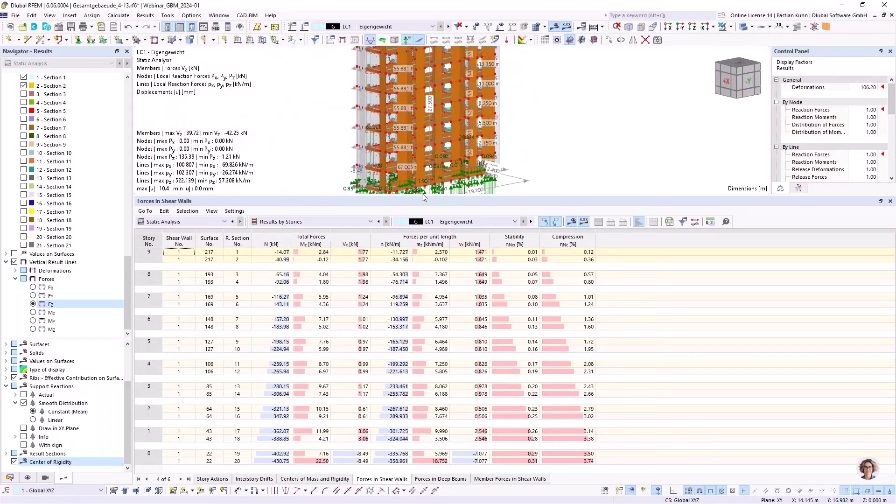
scroll(352, 80, "up", 2)
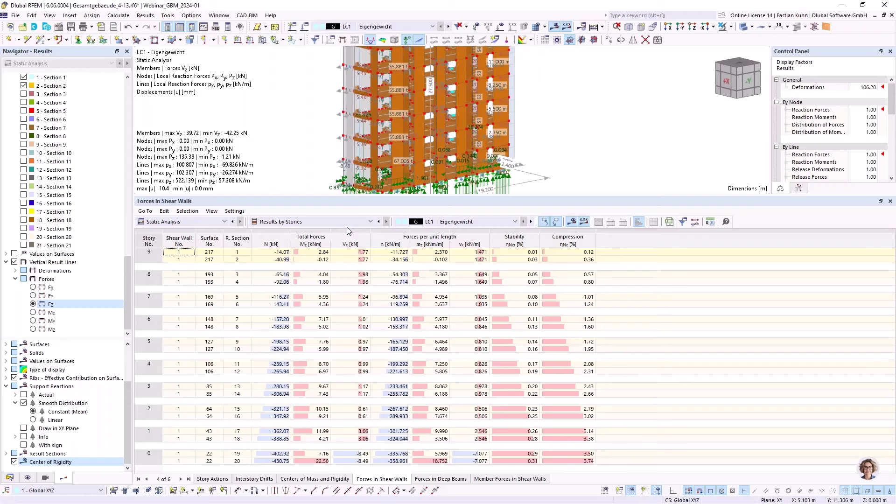
left_click(269, 253)
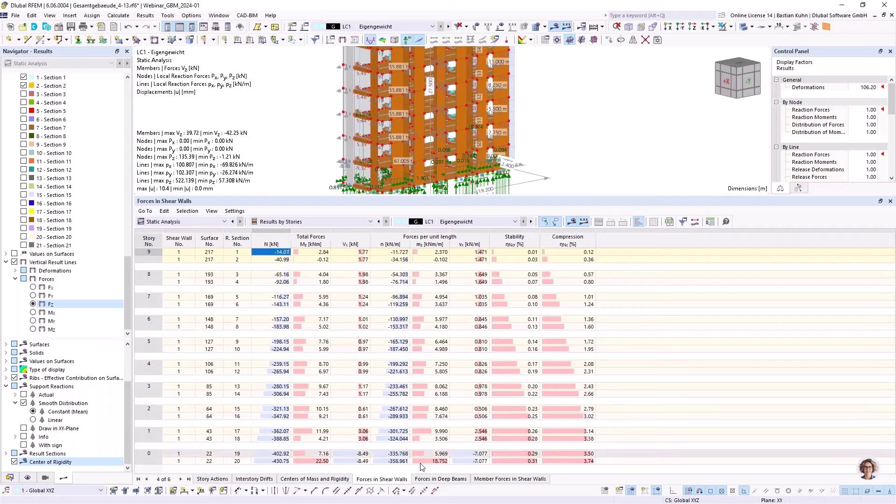
View the tabulated forces in deep beams and the member forces in shear walls
left_click(429, 479)
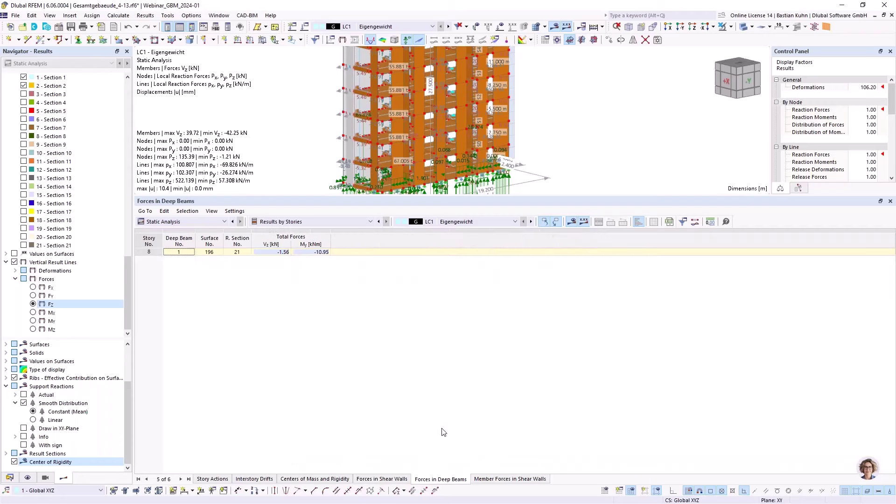
left_click(513, 479)
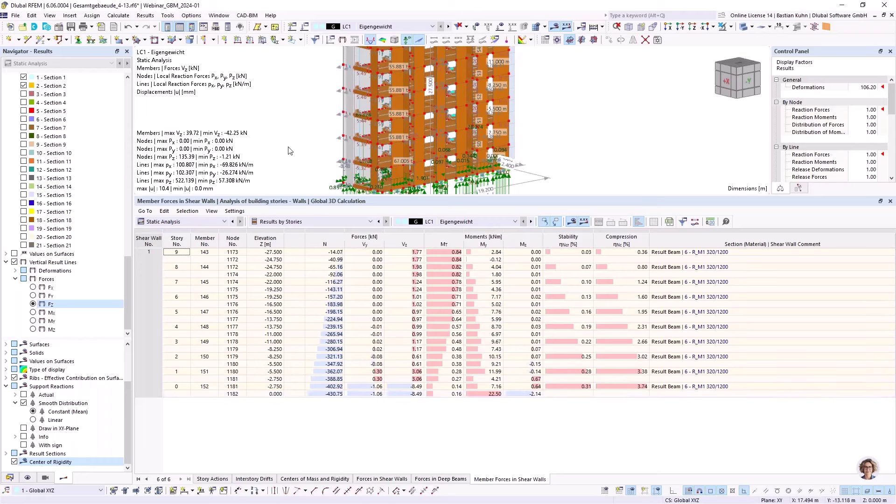
scroll(289, 147, "down", 4)
middle_click_drag(304, 143, 338, 197)
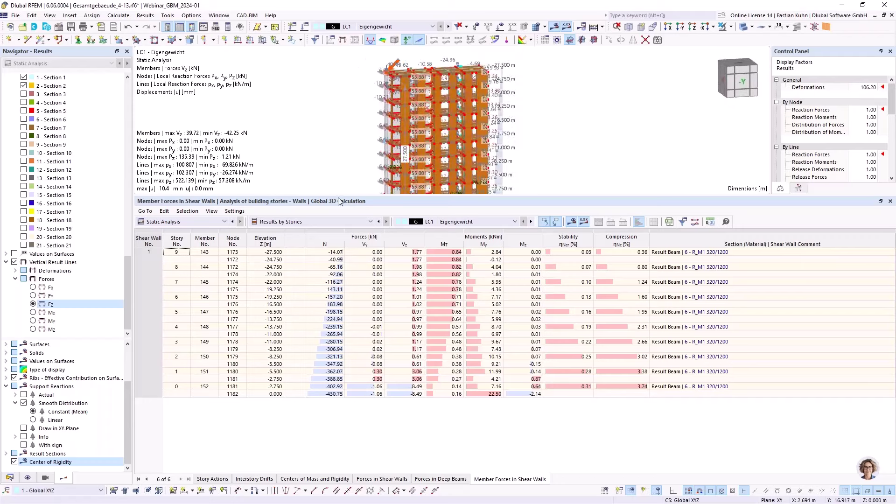
Reduce the height of the results table and switch the results to load case LC2 - Wind
left_click_drag(338, 201, 336, 367)
middle_click_drag(380, 257, 314, 214)
scroll(314, 214, "up", 3)
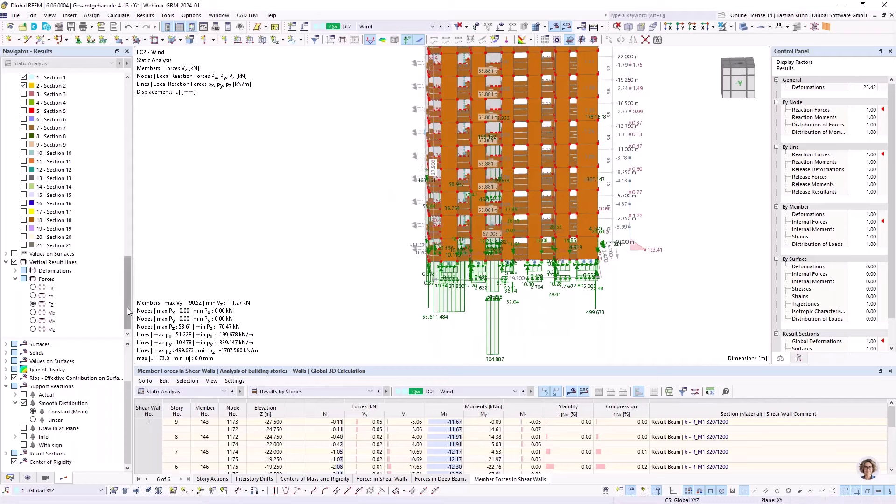
Turn on the surface results and display the basic internal forces nxy
left_click_drag(127, 307, 124, 135)
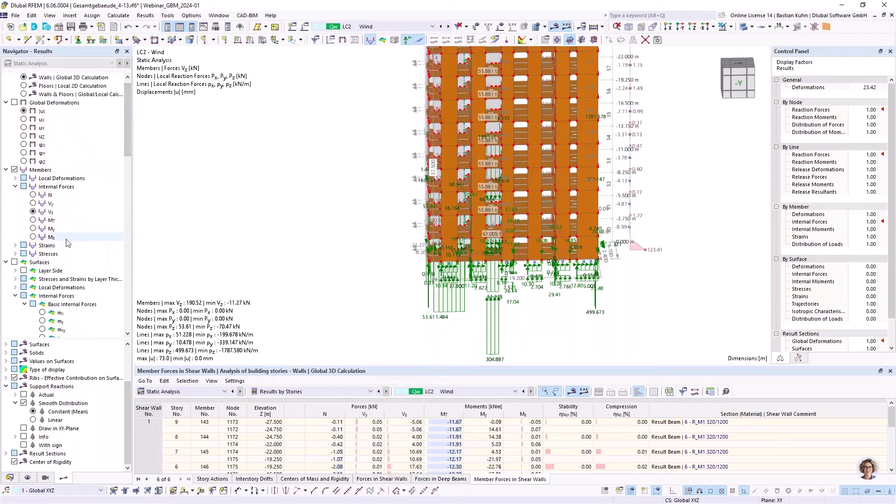
scroll(56, 292, "down", 3)
left_click(15, 178)
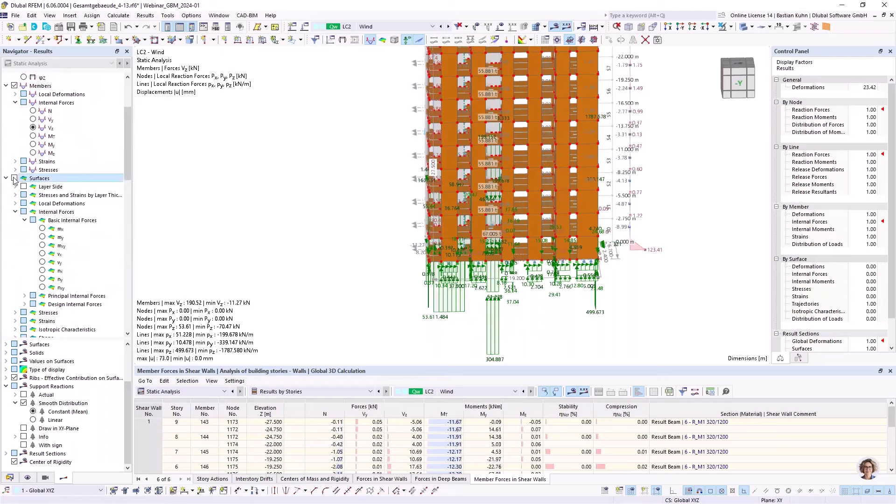
left_click(42, 287)
scroll(84, 200, "up", 3)
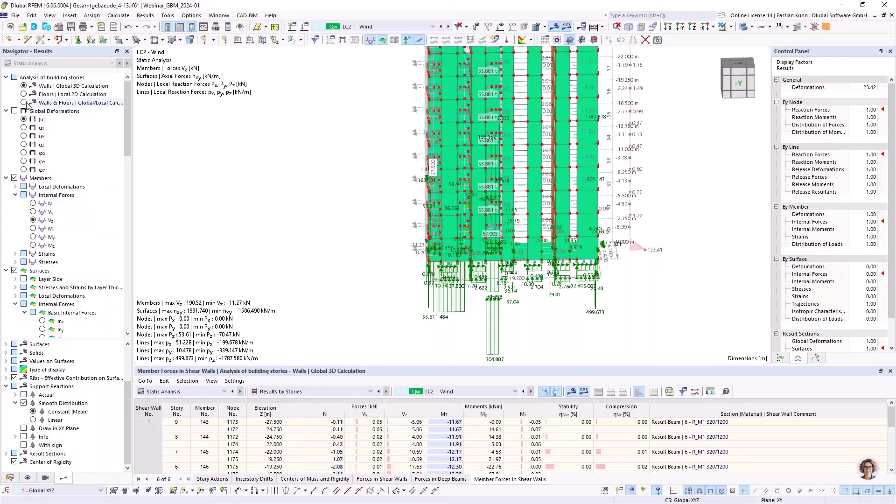
Examine the axial force nxy distribution on the shear walls in the lower stories from different angles
middle_click_drag(378, 184, 375, 208)
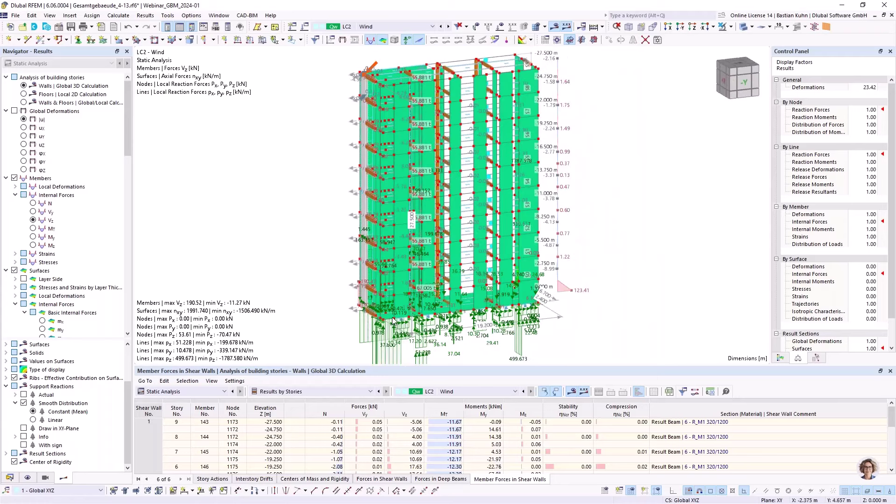
scroll(515, 280, "up", 5)
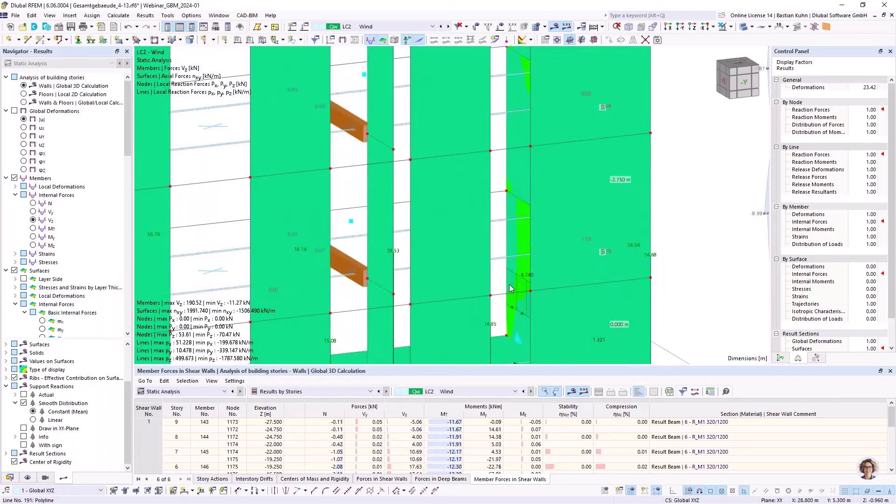
scroll(515, 291, "down", 1)
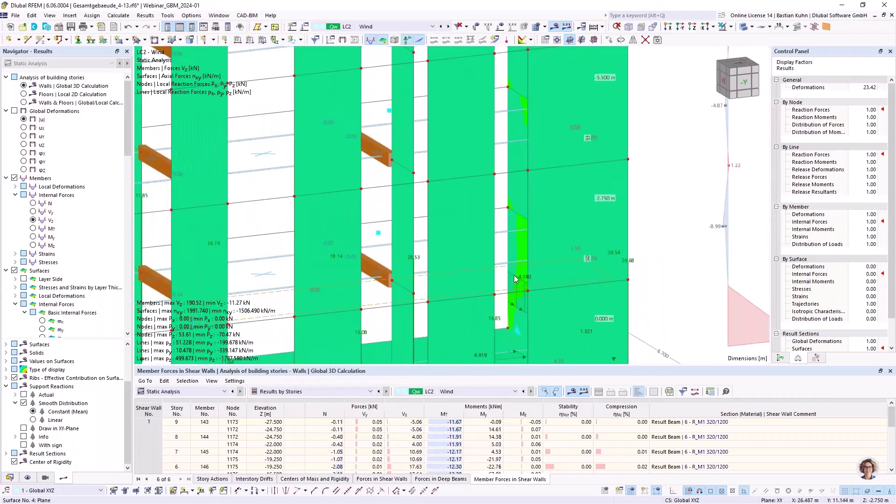
middle_click_drag(514, 247, 372, 156)
scroll(371, 259, "down", 2)
middle_click_drag(363, 187, 351, 187, "ctrl")
scroll(593, 241, "up", 1)
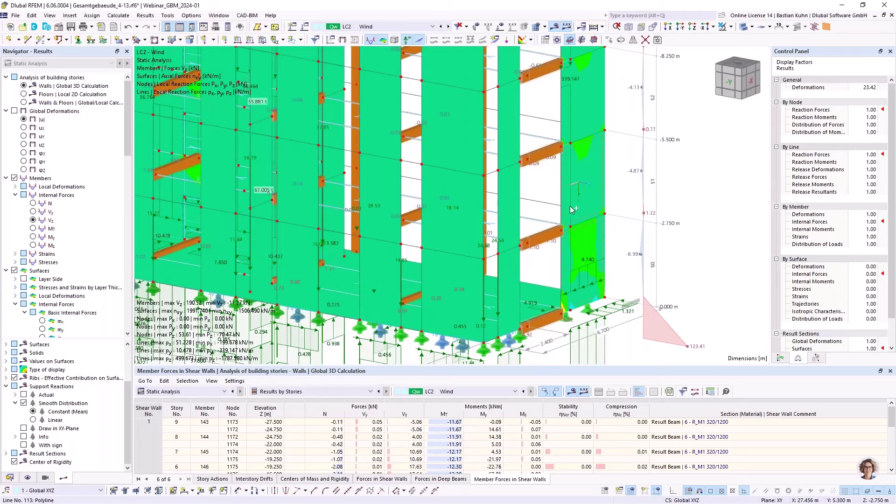
scroll(575, 208, "down", 1)
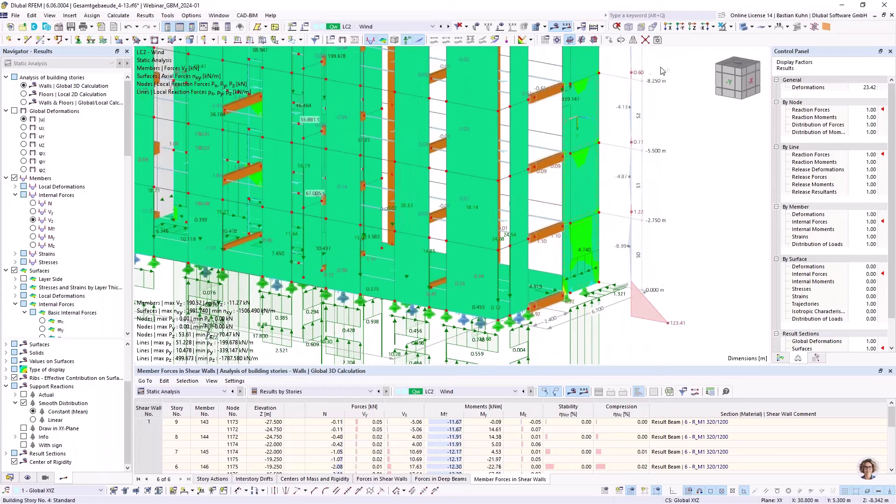
Isolate the three lowest panels of the building's end shear wall by window and inspect the bottom panel's surface properties
left_click(733, 29)
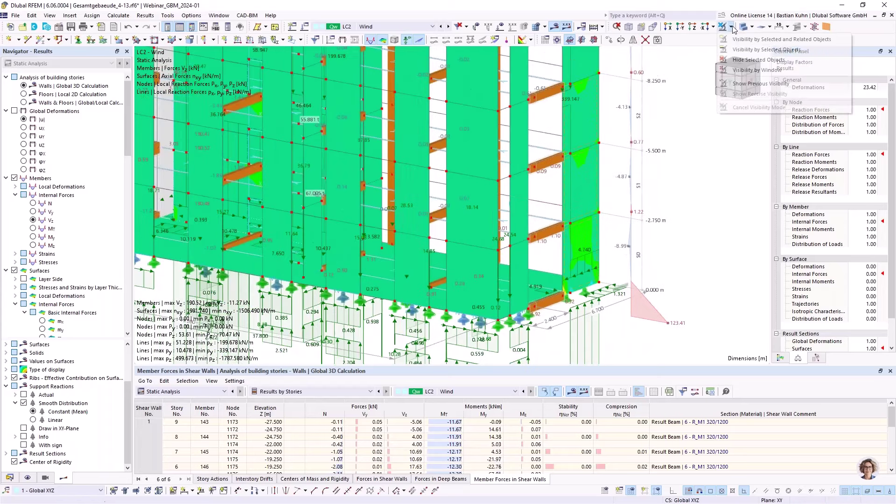
left_click(727, 74)
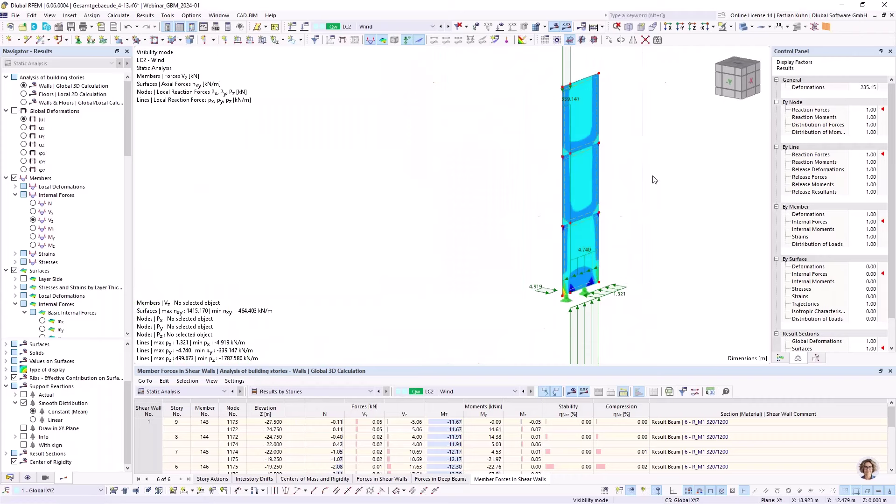
scroll(603, 249, "up", 2)
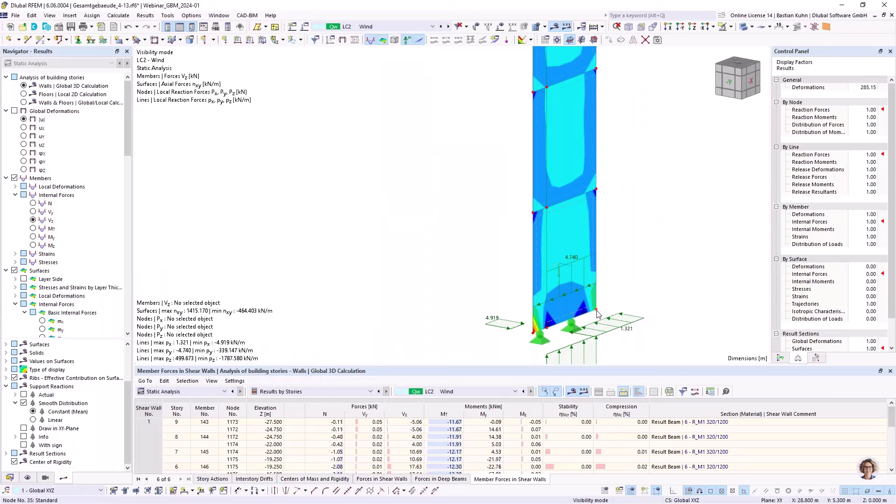
double_click(575, 207)
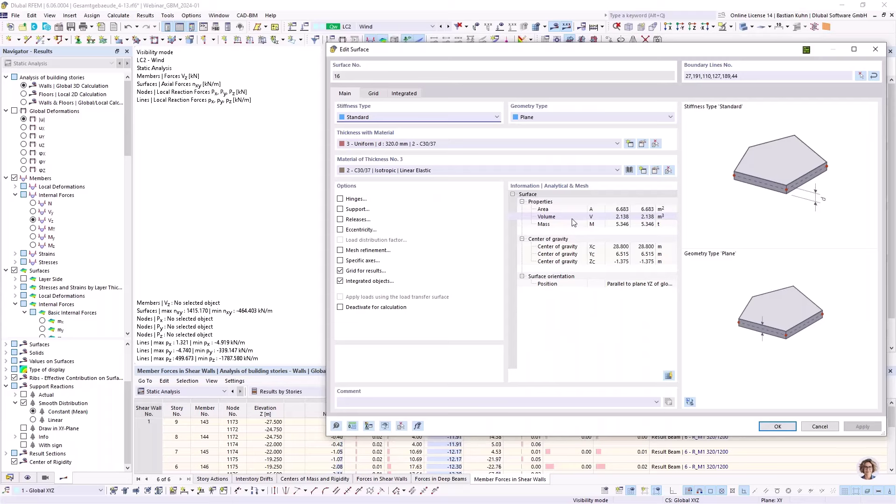
left_click(876, 51)
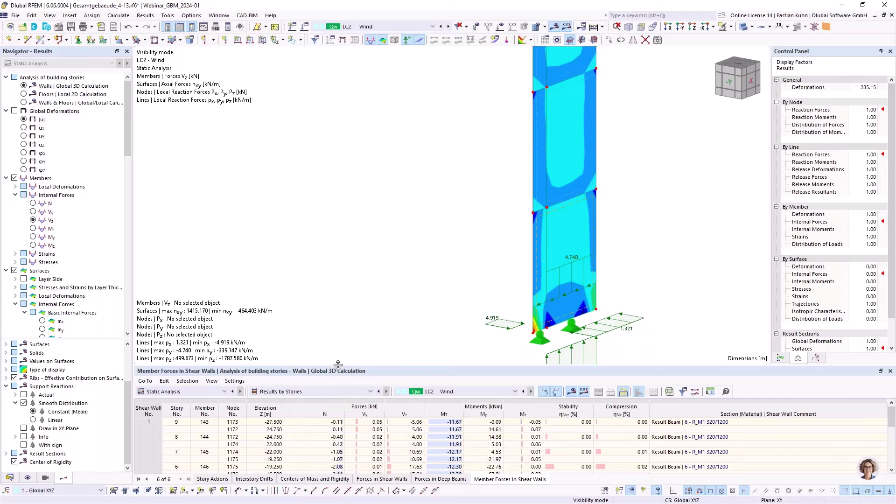
Temporarily enlarge the results table to examine the wind-load member forces, stability and compression values of shear wall 1
left_click_drag(337, 367, 337, 361)
left_click_drag(335, 260, 335, 201)
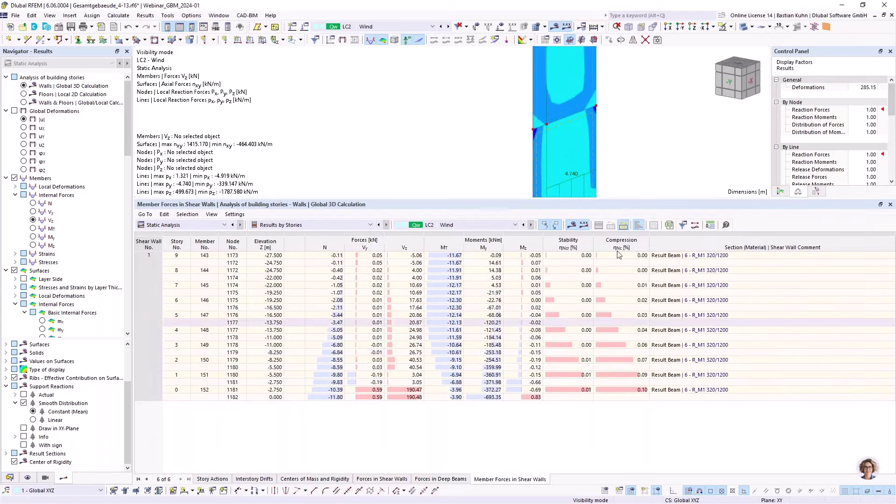
left_click(365, 383)
left_click(404, 352)
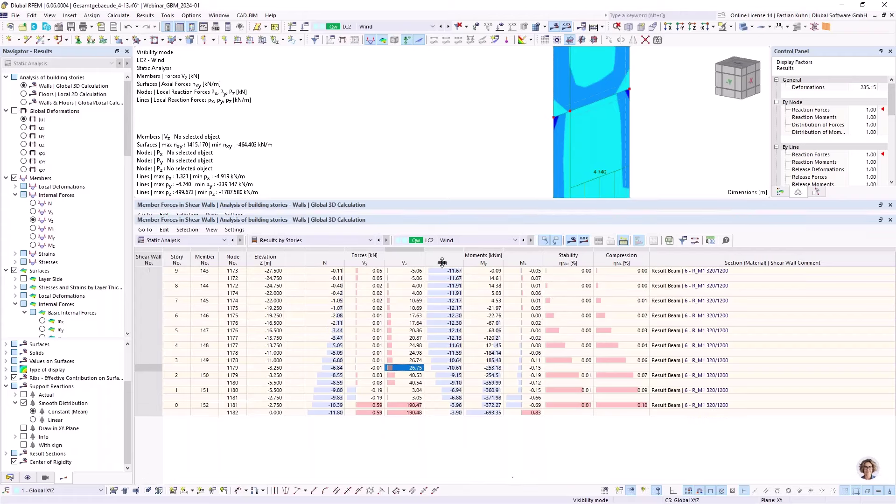
left_click_drag(435, 200, 462, 363)
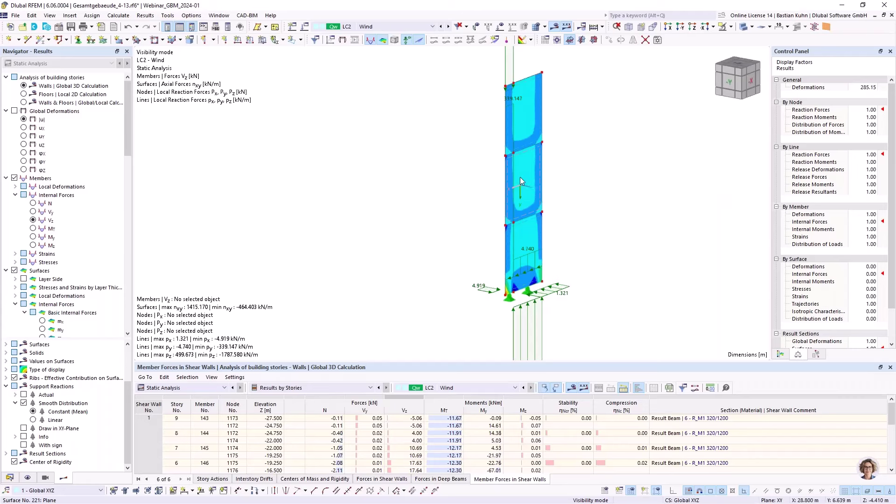
Cancel the visibility mode to show the whole building again
scroll(411, 200, "down", 1)
scroll(411, 200, "down", 1)
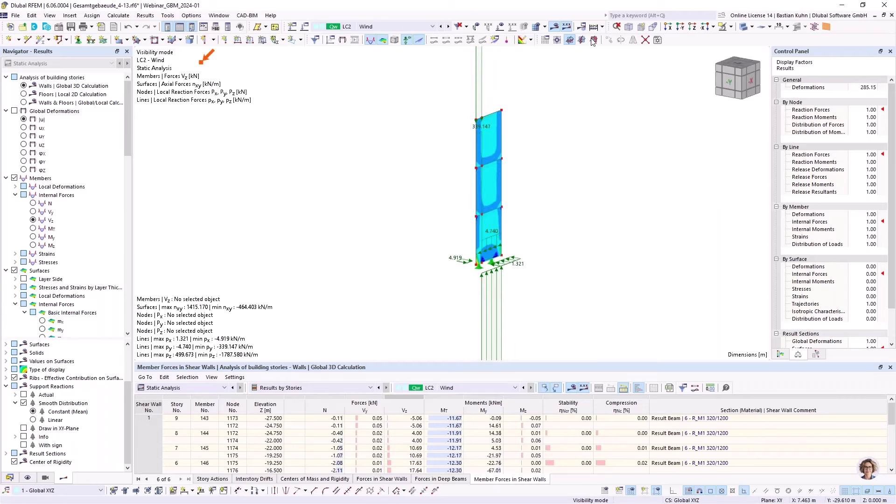
left_click(731, 27)
left_click(740, 106)
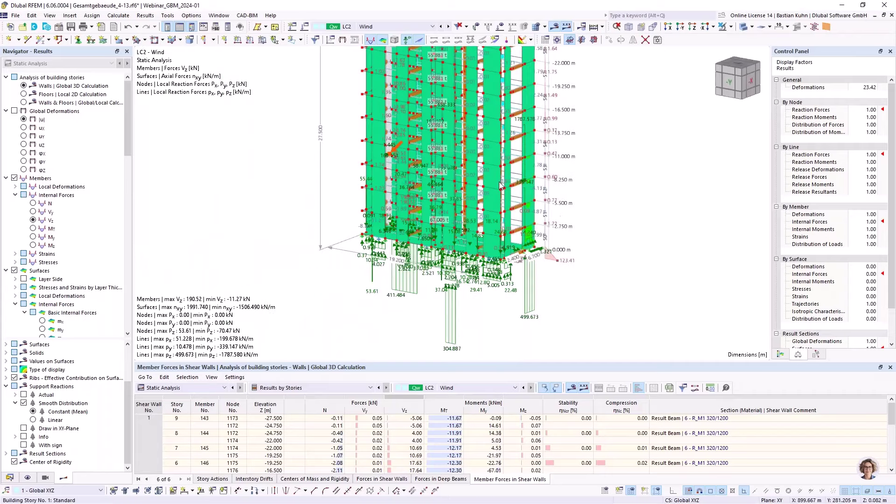
Compare the local 2D floor results with the global 3D wall results and display the combined Walls & Floors results
left_click(23, 94)
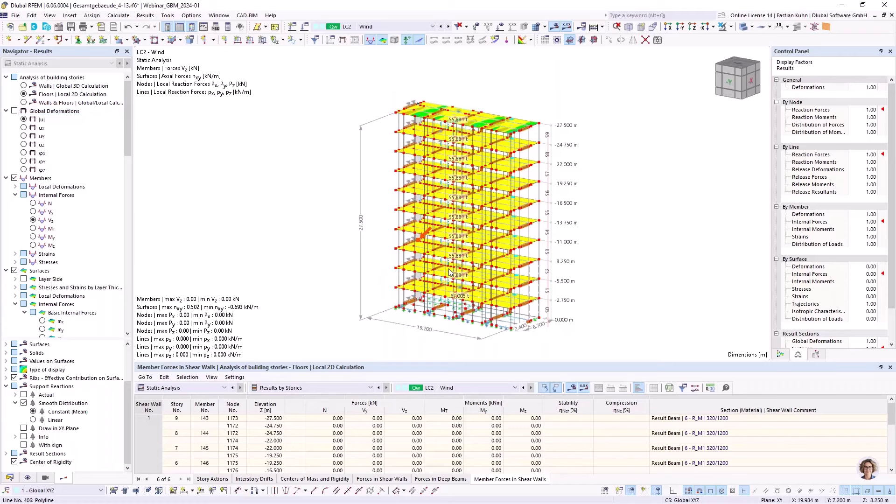
scroll(467, 154, "up", 2)
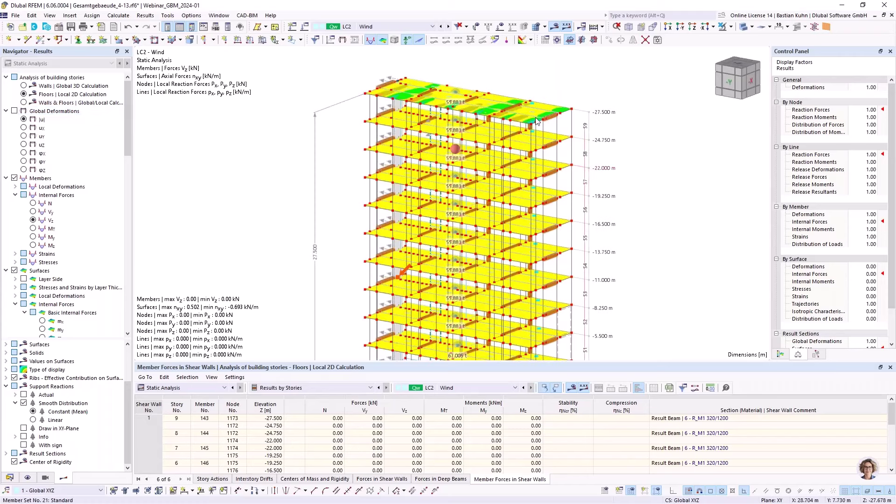
scroll(550, 118, "up", 3)
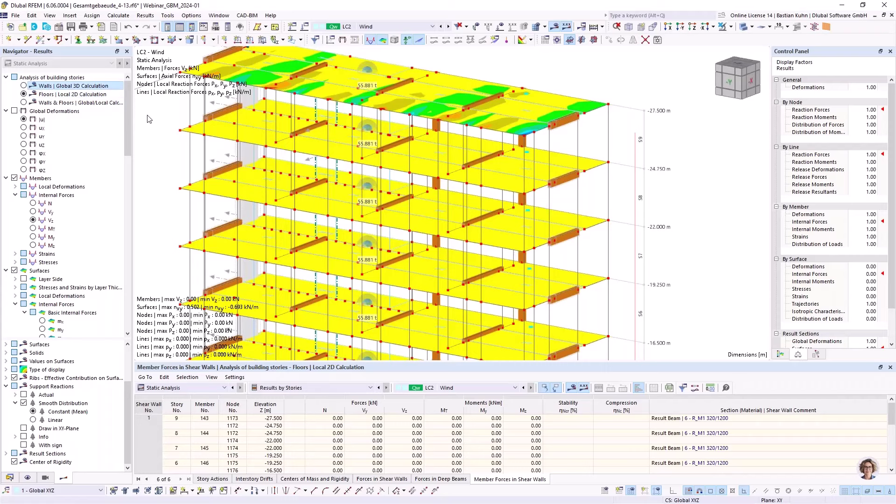
left_click(24, 86)
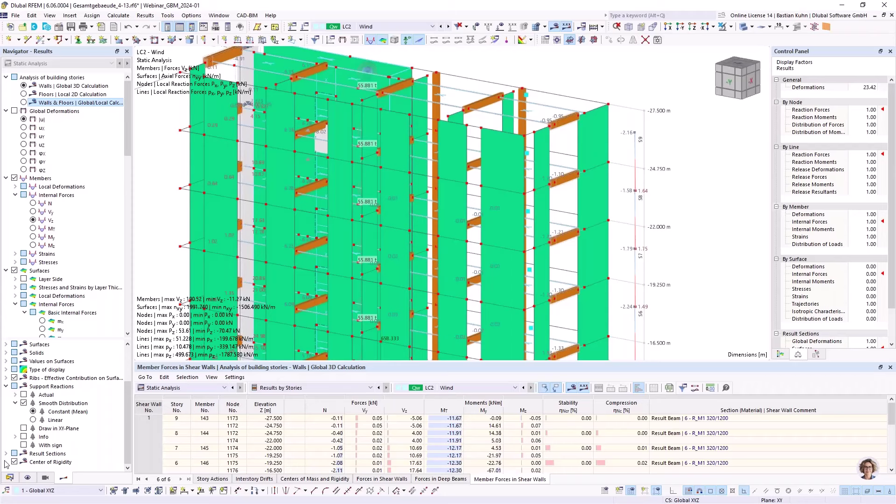
Hide the support reactions in the whole-building results view
left_click(47, 479)
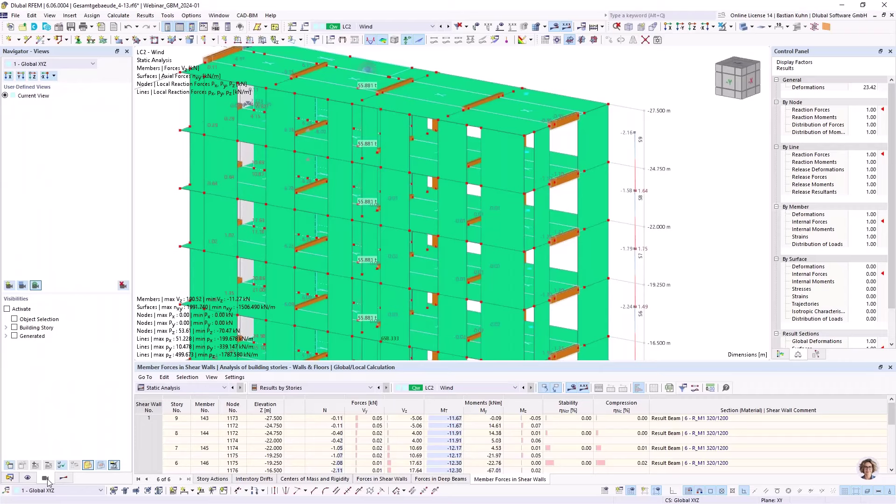
scroll(369, 199, "down", 3)
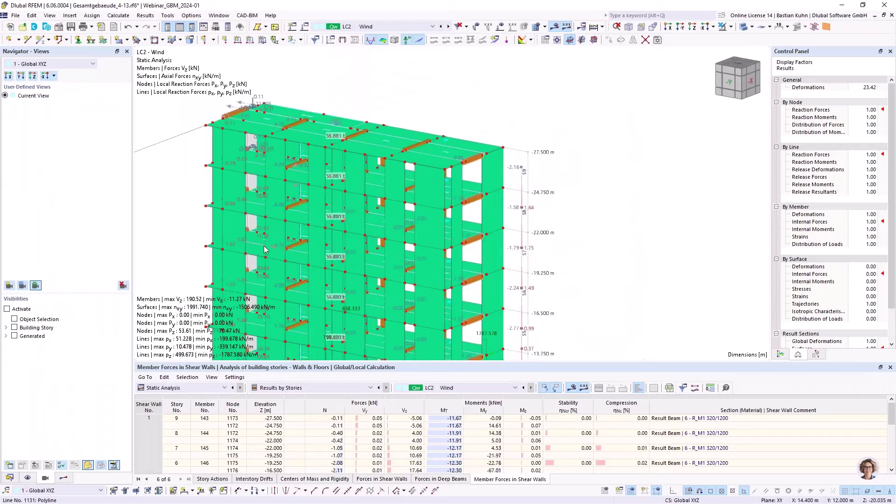
middle_click_drag(369, 200, 470, 151)
scroll(400, 189, "up", 2)
scroll(400, 189, "down", 5)
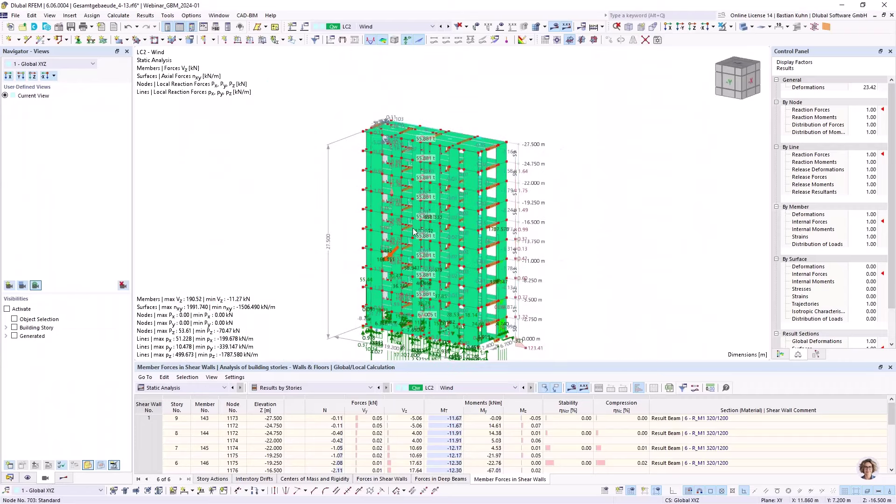
scroll(413, 208, "up", 3)
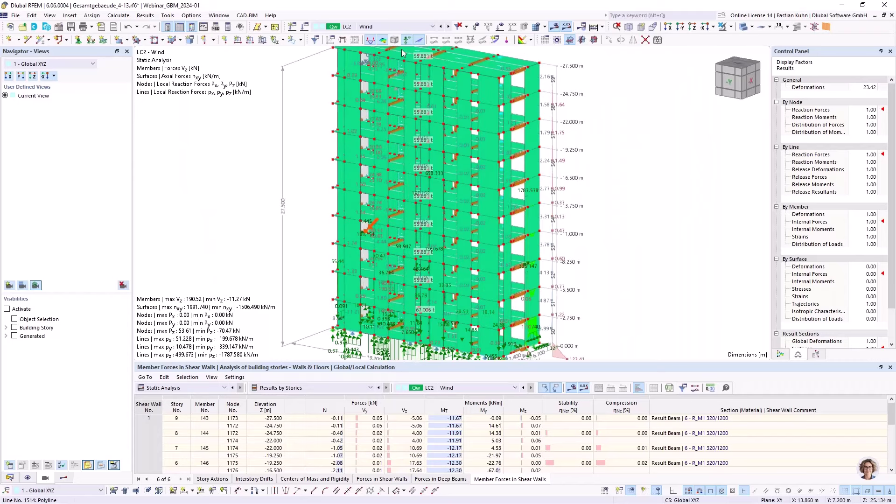
left_click(407, 40)
scroll(429, 200, "down", 1)
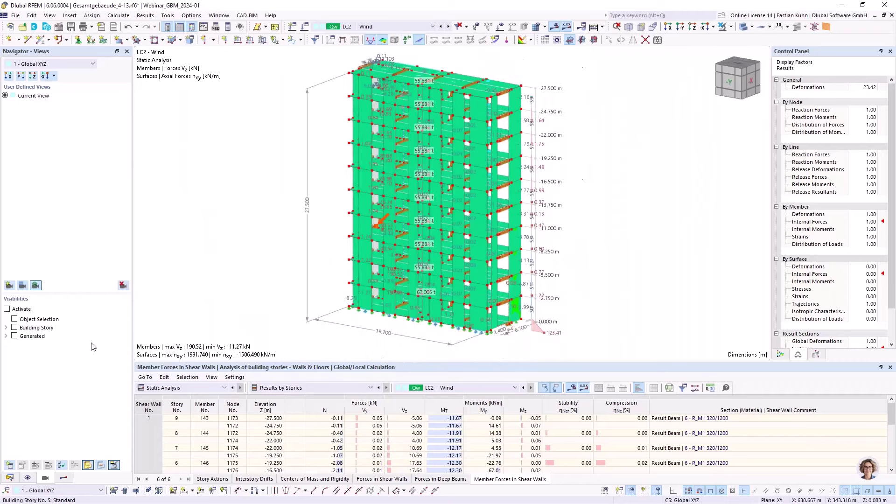
Isolate building stories 9 and 1 and examine their wind results from another side
left_click(6, 328)
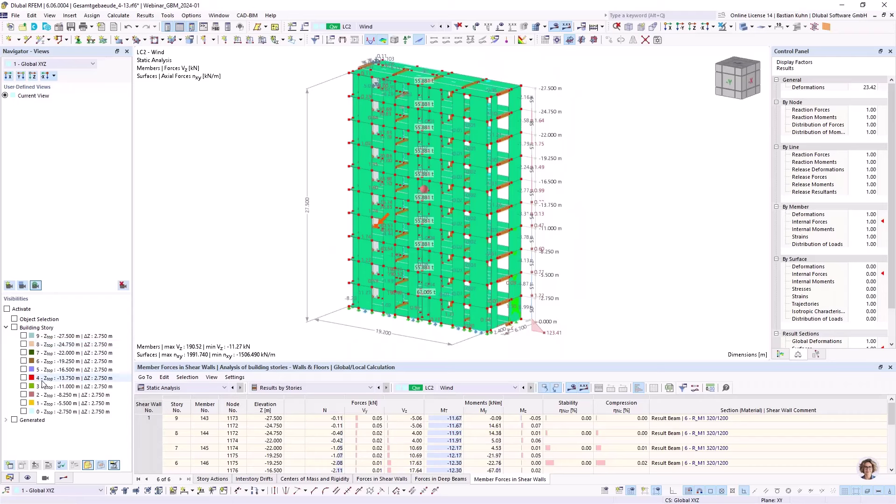
left_click(23, 336)
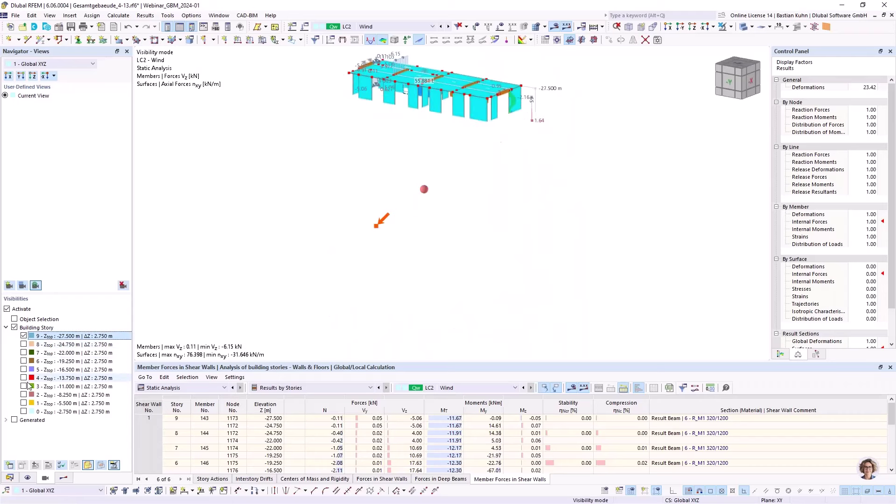
left_click(23, 404)
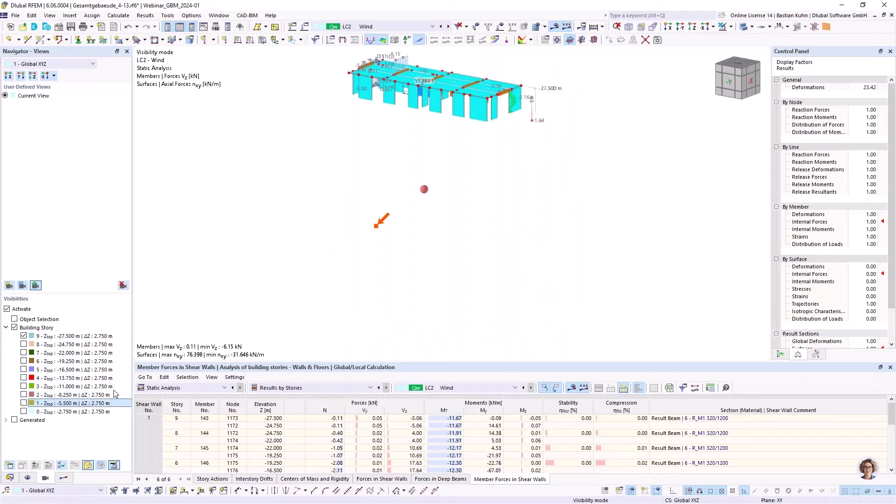
key("space")
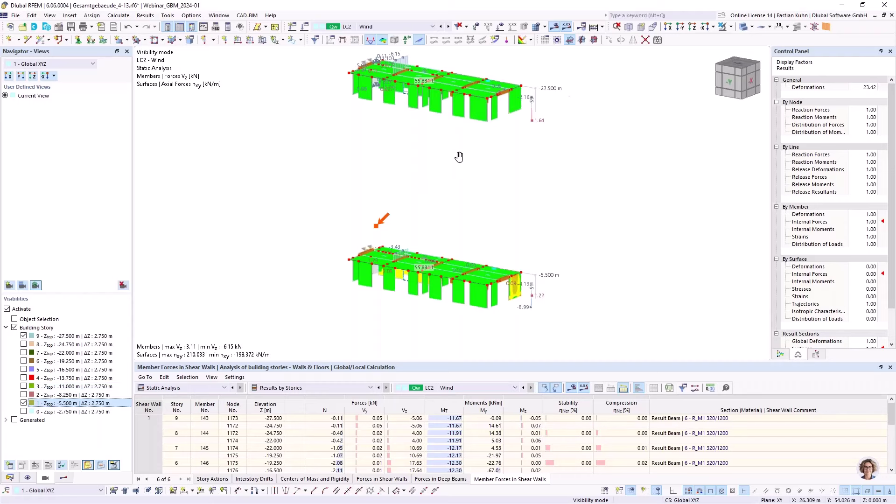
middle_click_drag(459, 156, 429, 92, "ctrl")
scroll(645, 68, "up", 1)
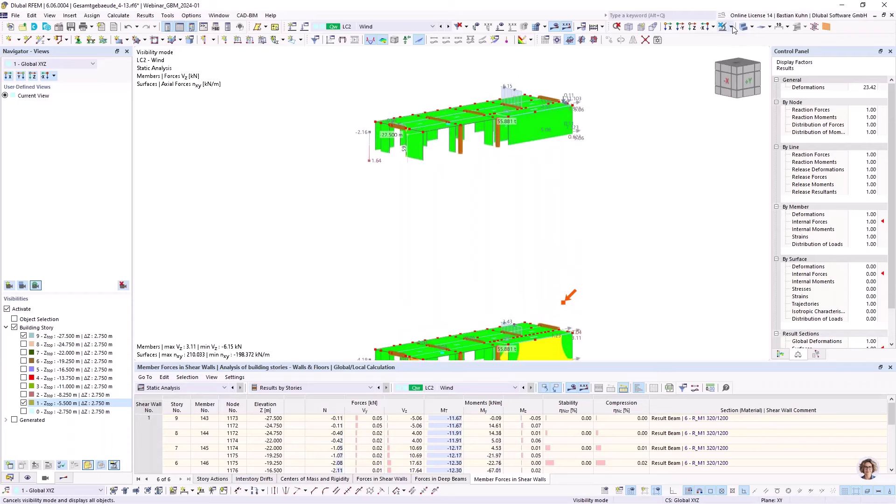
Turn off the visibility mode to bring back all stories and view the complete building
left_click(732, 27)
left_click(747, 111)
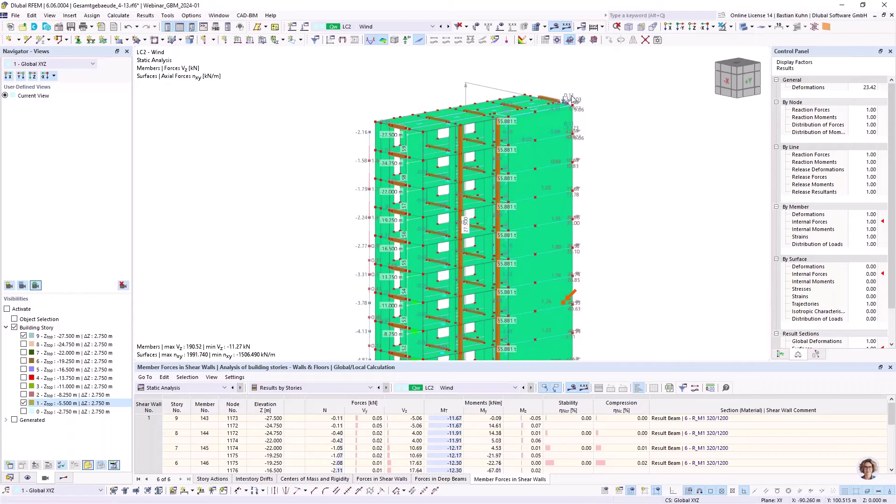
scroll(444, 150, "down", 2)
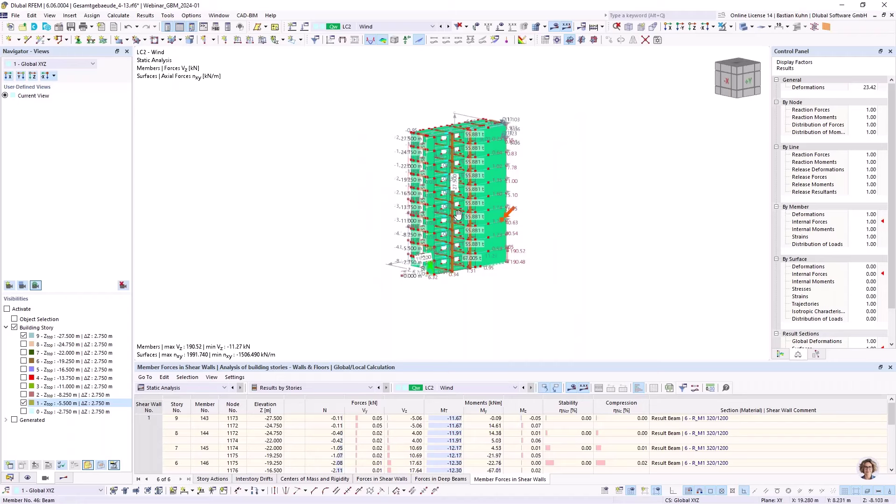
middle_click_drag(456, 210, 453, 175)
middle_click_drag(518, 193, 551, 193, "ctrl")
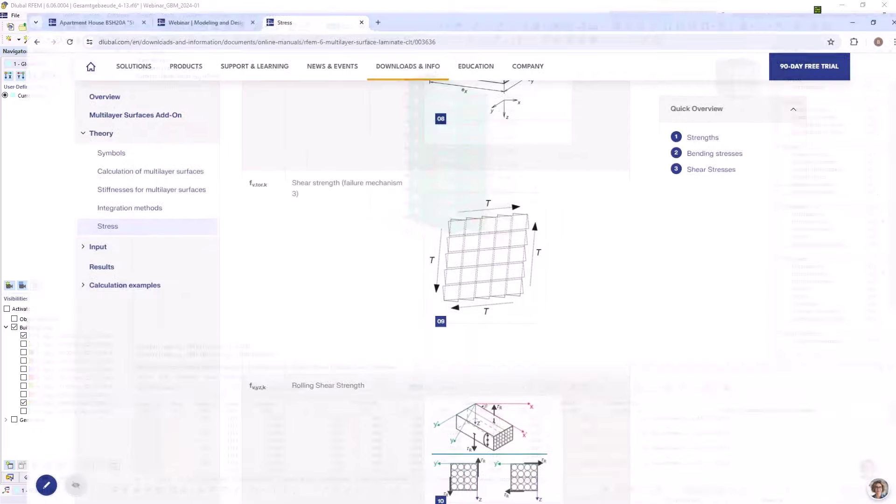
Switch to the browser, view the two exterior photos of the Apartment House BSH20A project, and return to RFEM
left_click(81, 10)
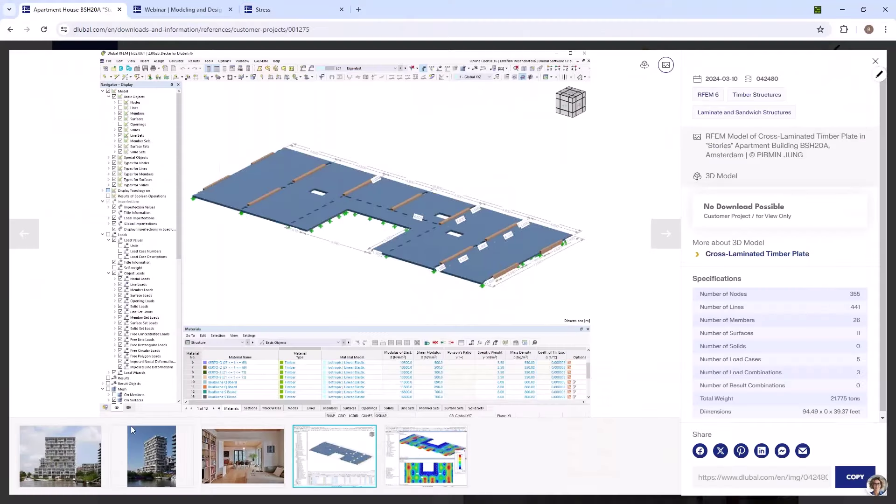
left_click(58, 455)
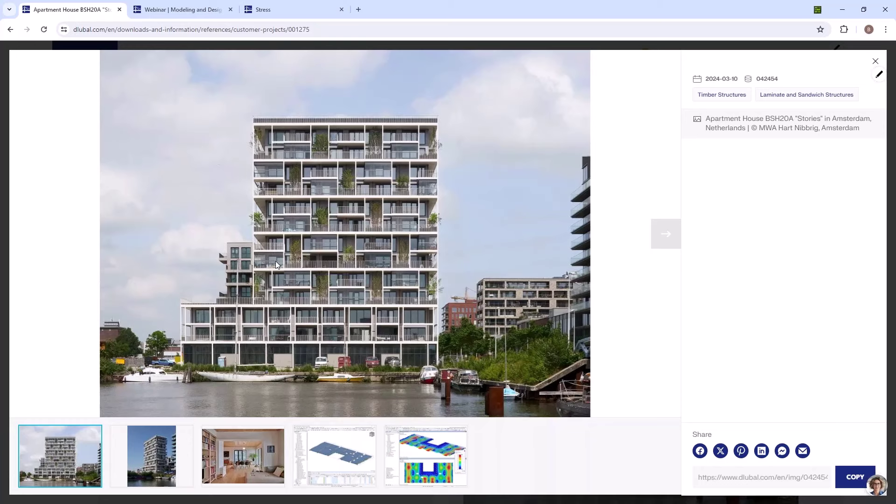
left_click(137, 460)
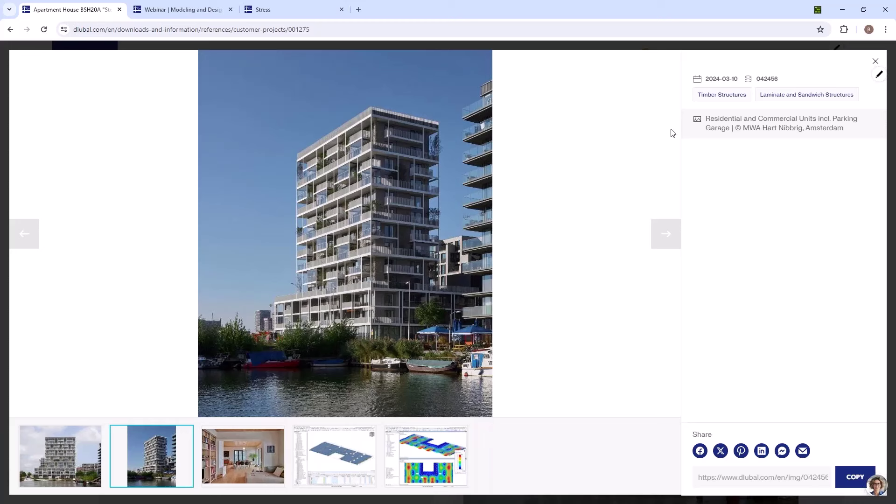
left_click(843, 9)
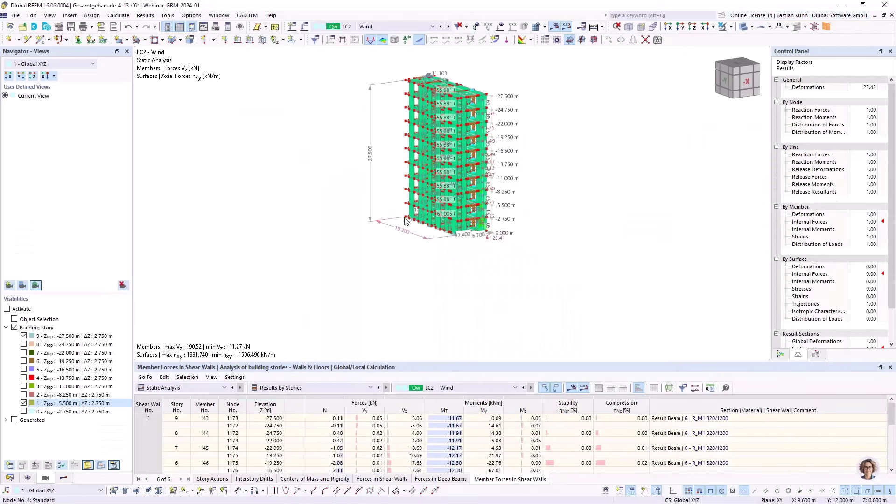
Close the Edit Surfaces dialog in the backup building model without changes and switch to the Stock3-2D-Decke.rf6 model
scroll(411, 224, "up", 3)
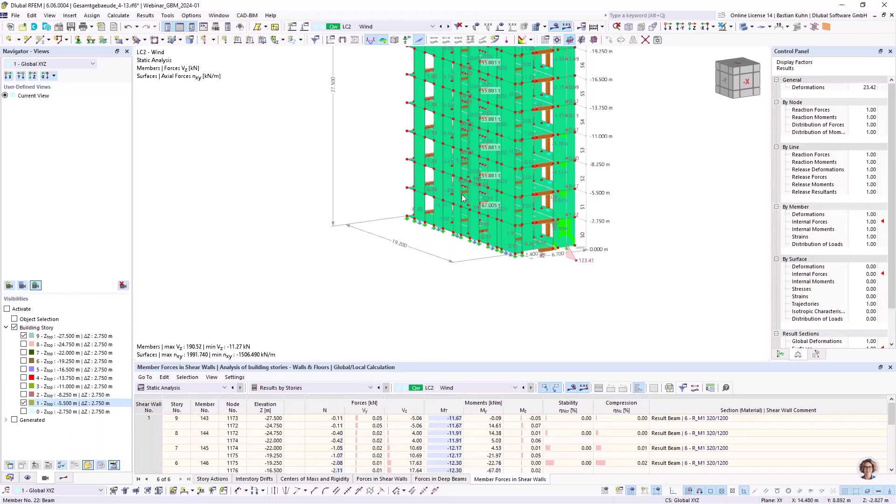
scroll(465, 195, "down", 5)
scroll(463, 166, "up", 5)
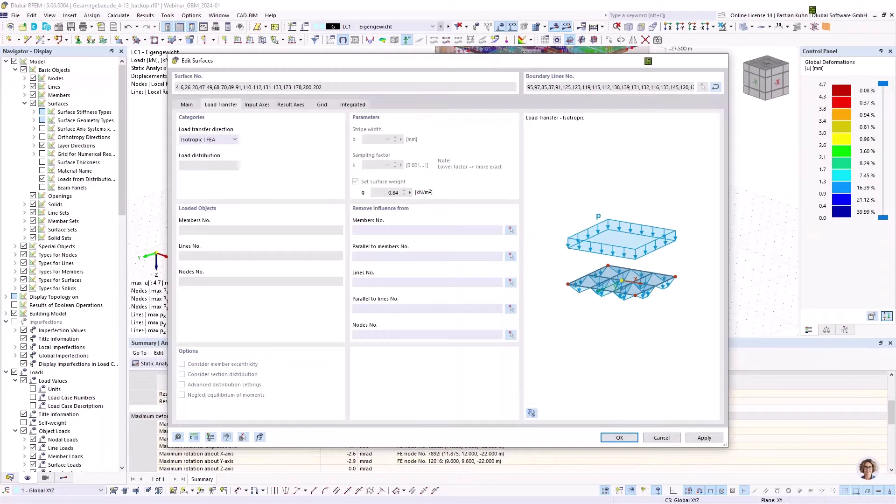
key("Escape")
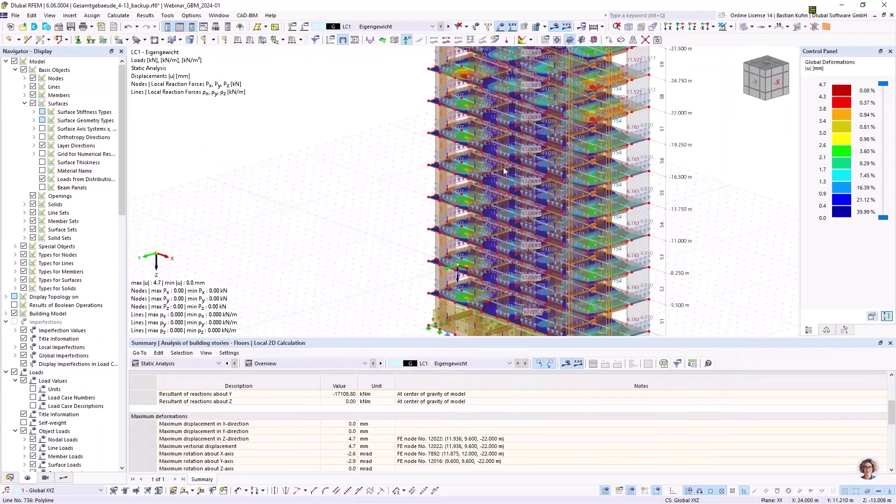
left_click(219, 16)
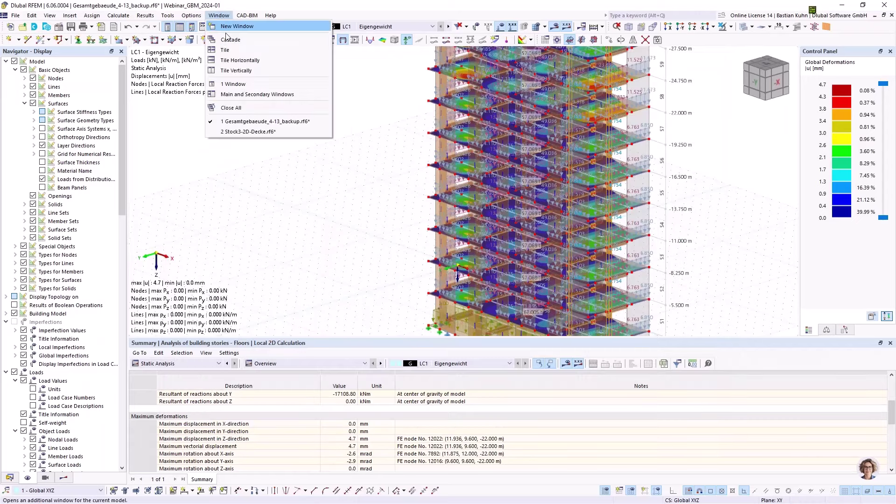
left_click(248, 132)
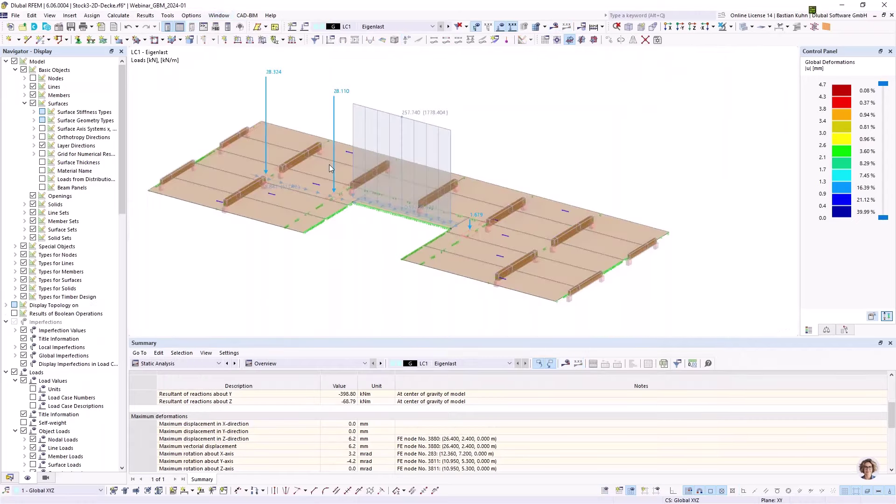
Turn on the node display for the 2D floor slab
scroll(457, 236, "down", 2)
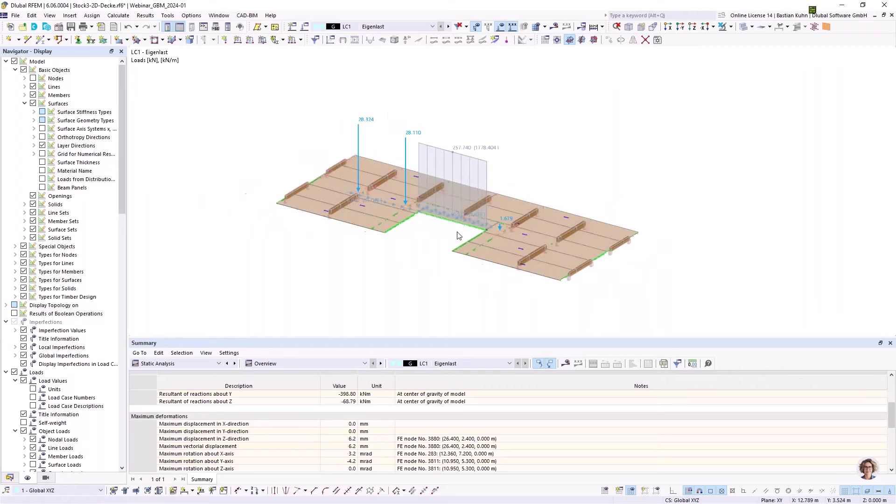
middle_click_drag(443, 233, 337, 232, "ctrl")
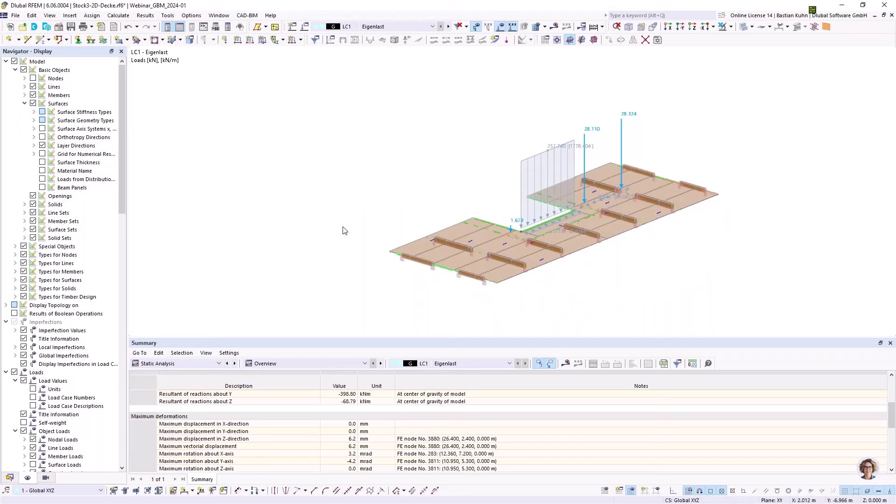
scroll(491, 257, "up", 2)
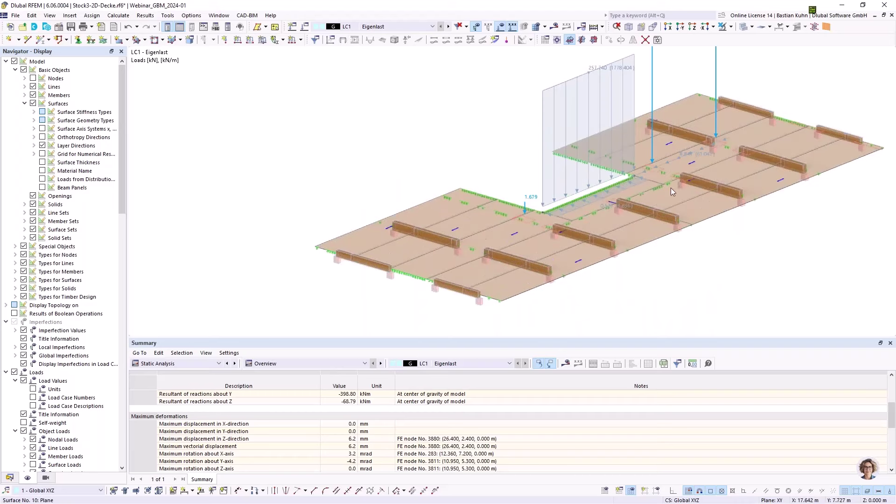
scroll(656, 211, "down", 1)
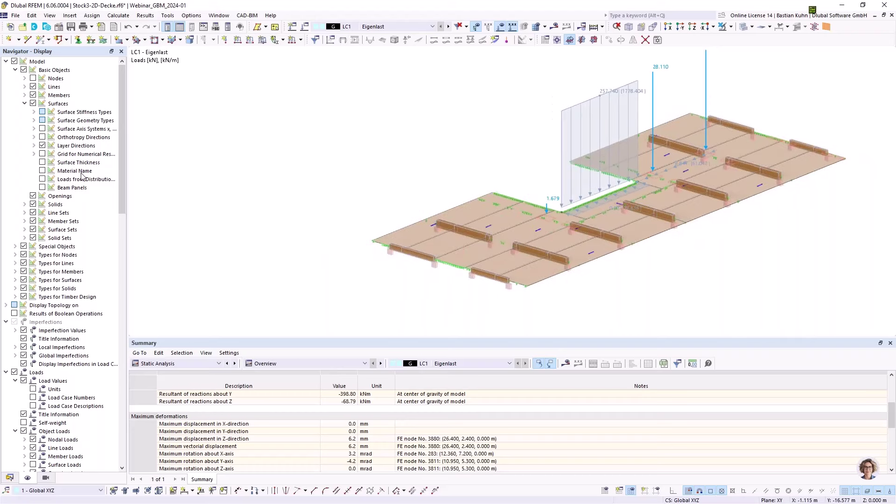
left_click(33, 78)
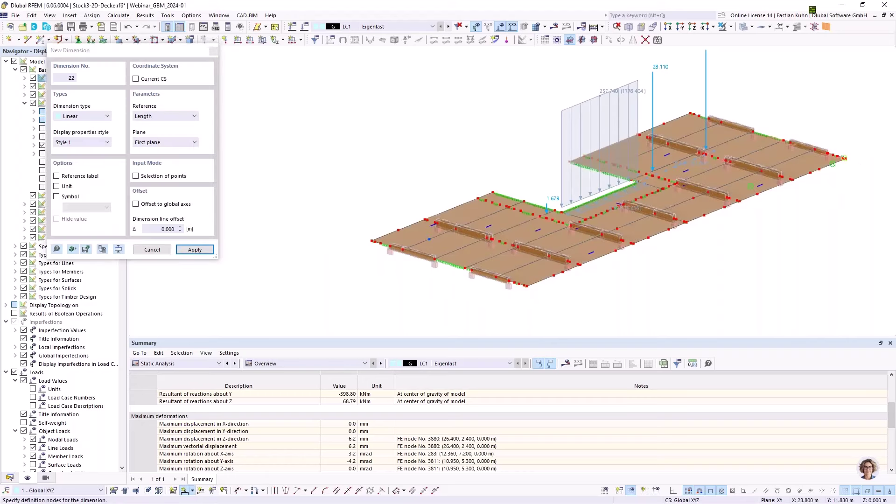
left_click(863, 201)
scroll(848, 163, "up", 3)
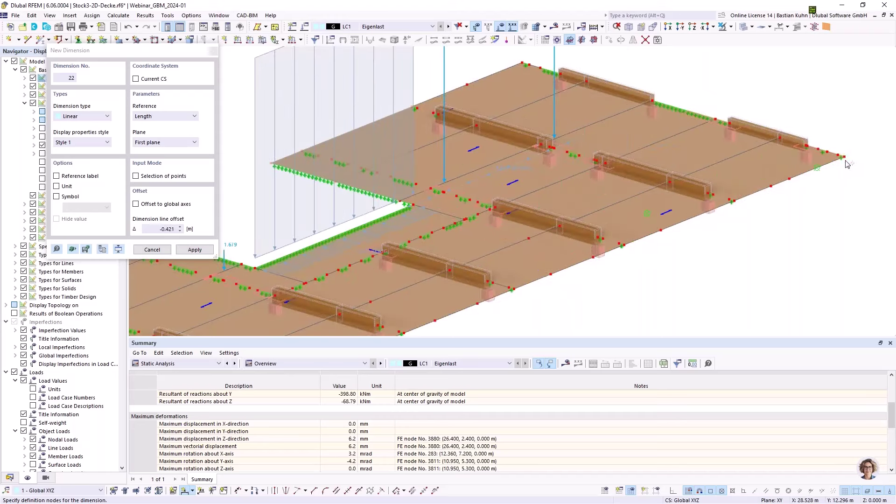
left_click(846, 161)
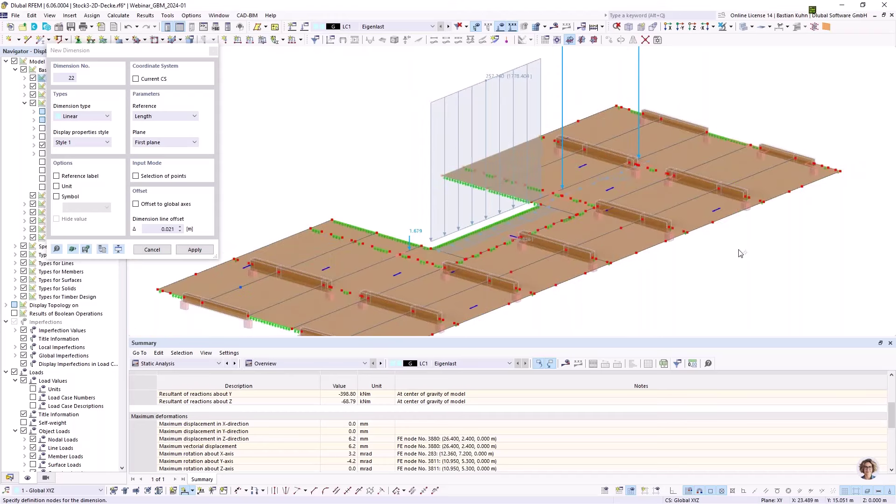
scroll(742, 255, "down", 2)
scroll(518, 313, "down", 3)
scroll(482, 296, "up", 1)
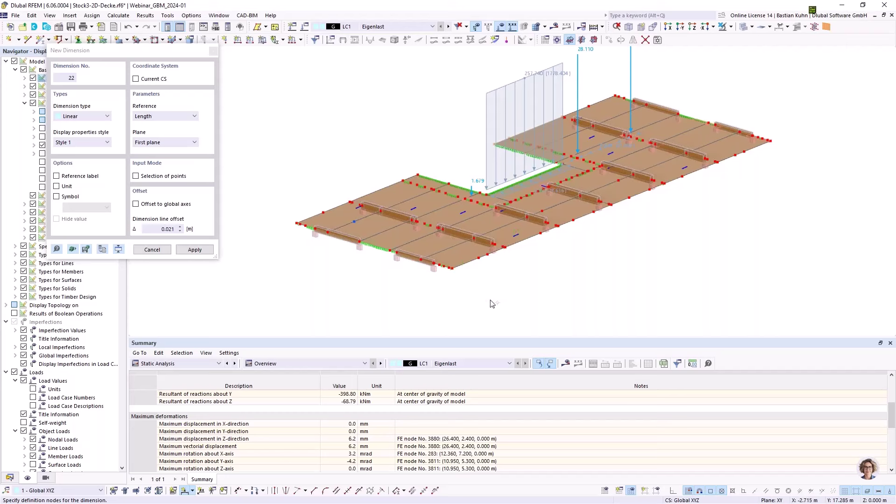
left_click(298, 224)
left_click(177, 142)
left_click(163, 157)
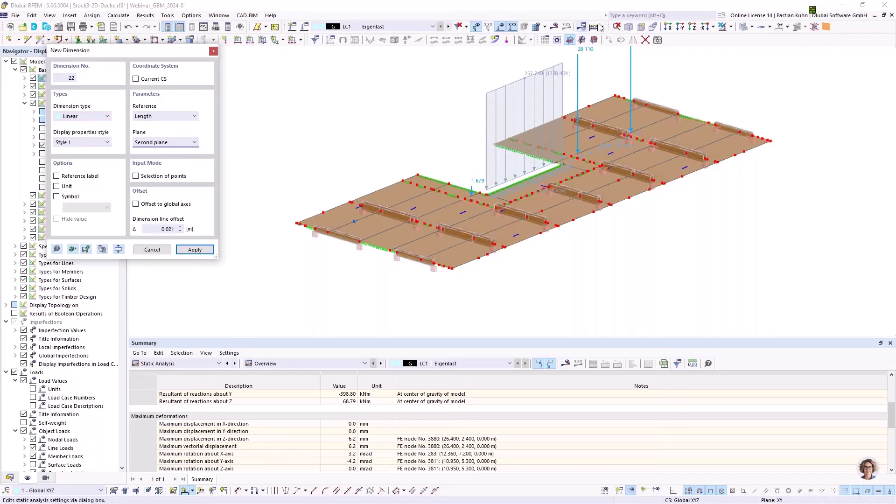
left_click(730, 27)
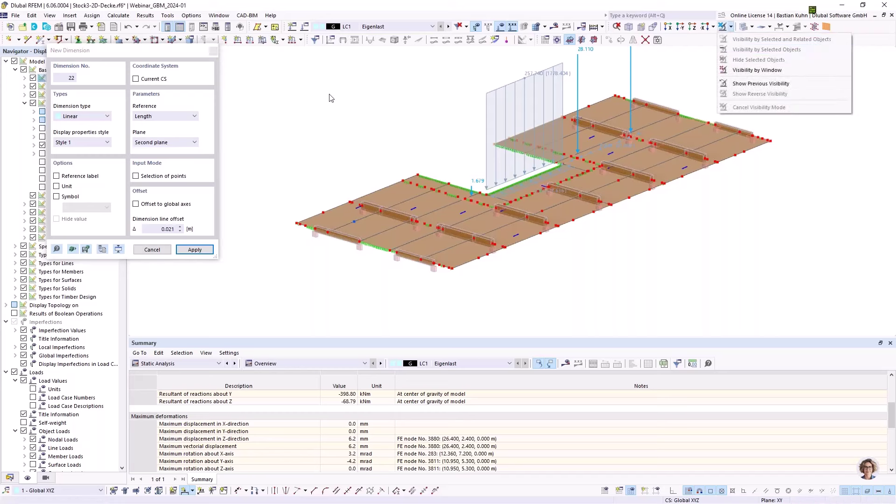
key("Escape")
key("Escape")
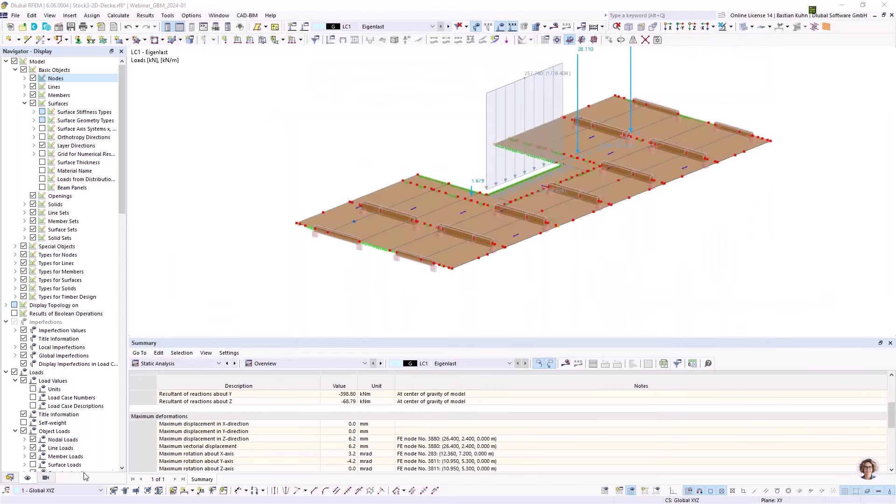
Open the Gesamtgebaeude_4-13 support reactions import wizard and browse the Webinar_GBM_2024-01 project for the connected model without choosing another one
left_click(10, 477)
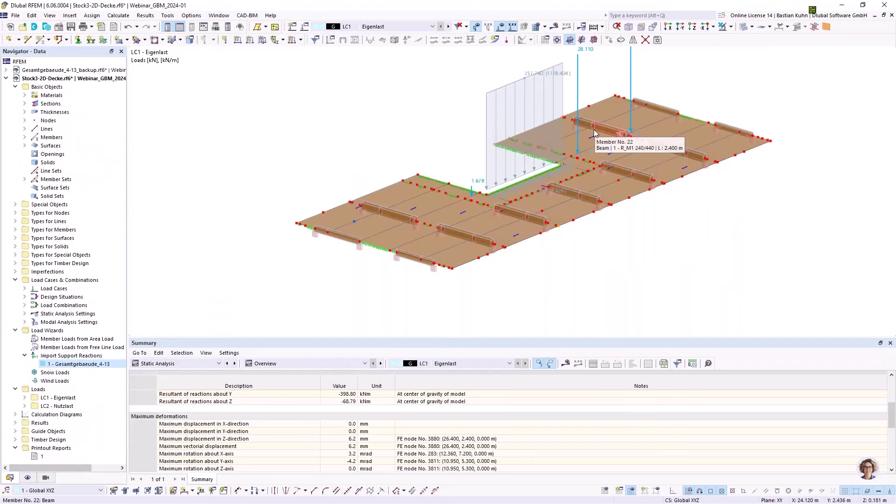
left_click(92, 369)
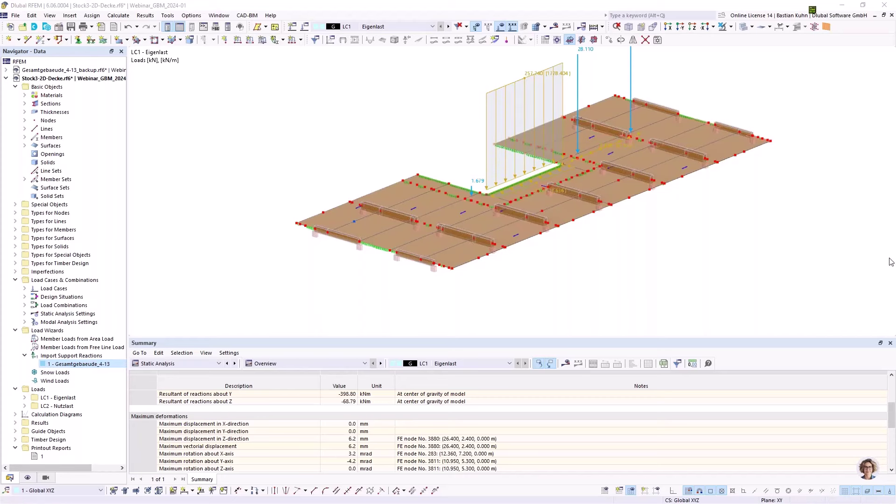
left_click_drag(895, 103, 279, 87)
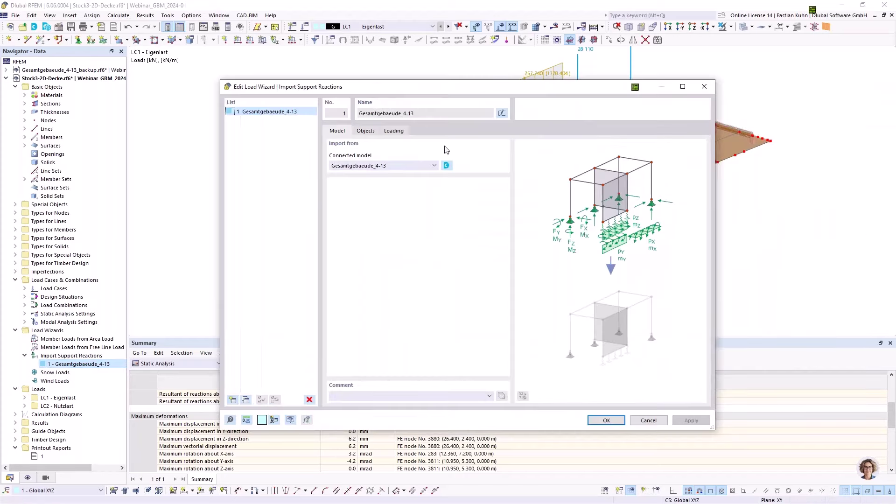
left_click(447, 167)
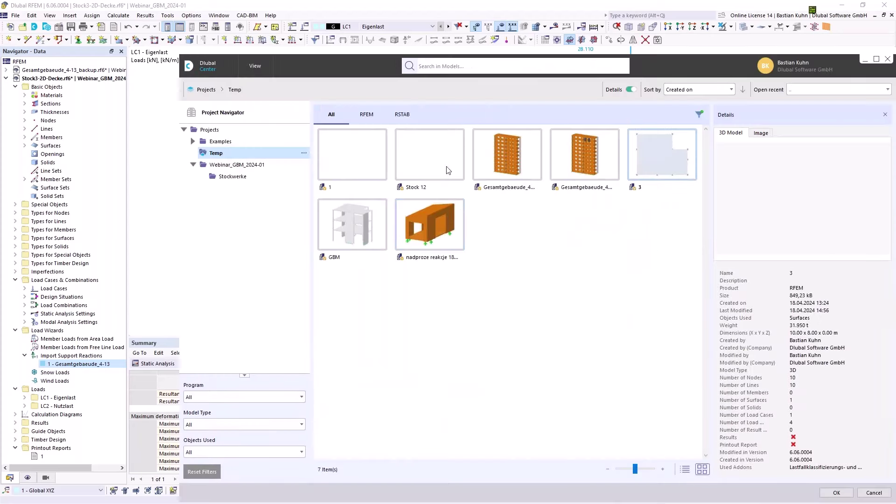
left_click(241, 166)
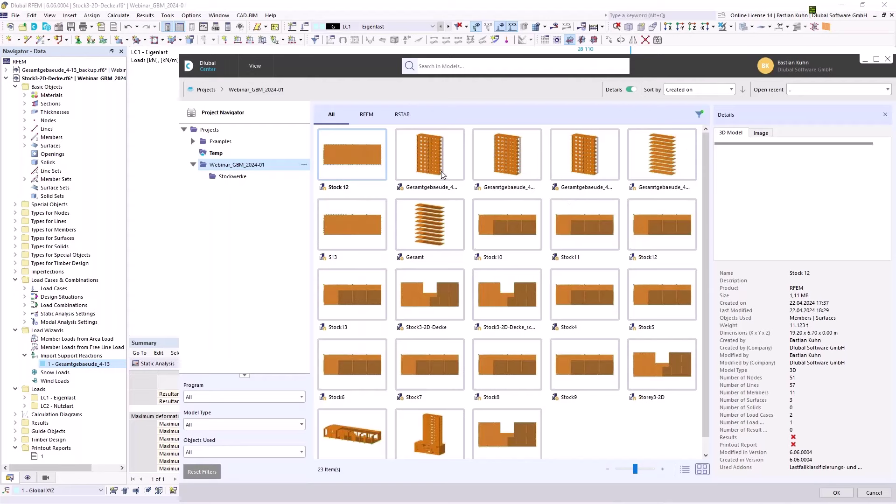
left_click(888, 59)
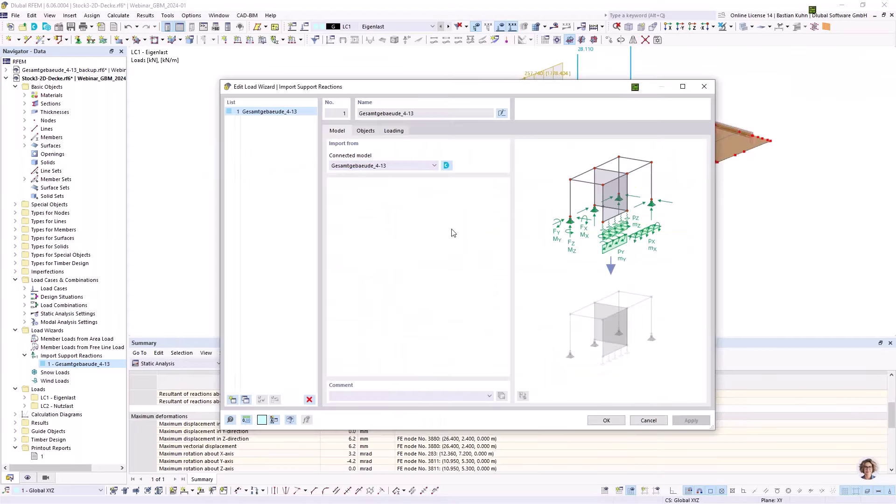
Review the wizard's supported lines, target lines and connected loading settings, and close the wizard without changes
left_click(367, 134)
left_click_drag(344, 230, 310, 228)
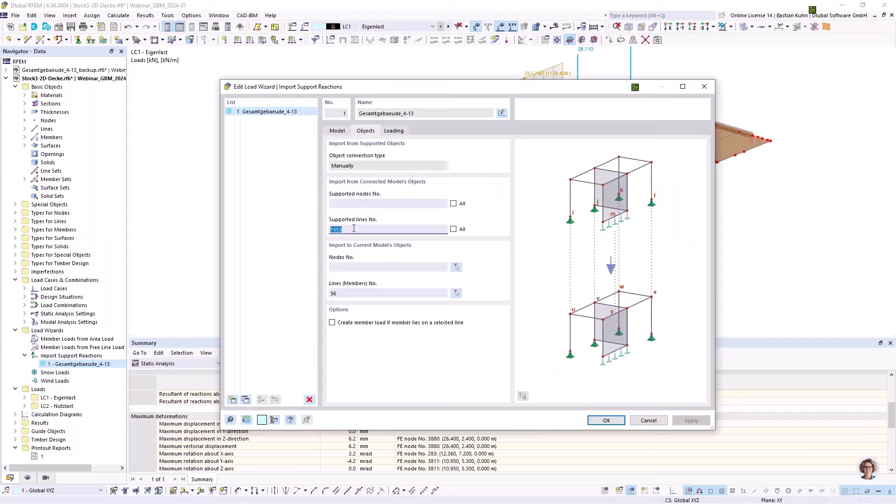
left_click_drag(522, 89, 577, 117)
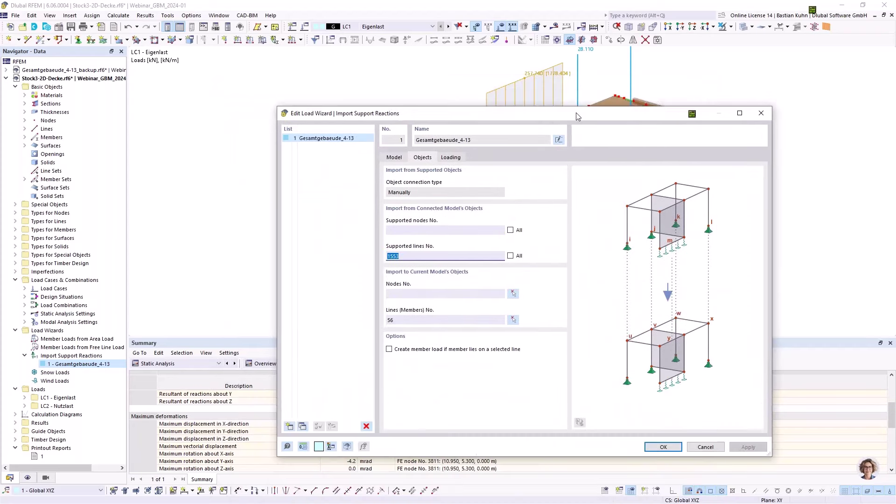
double_click(396, 320)
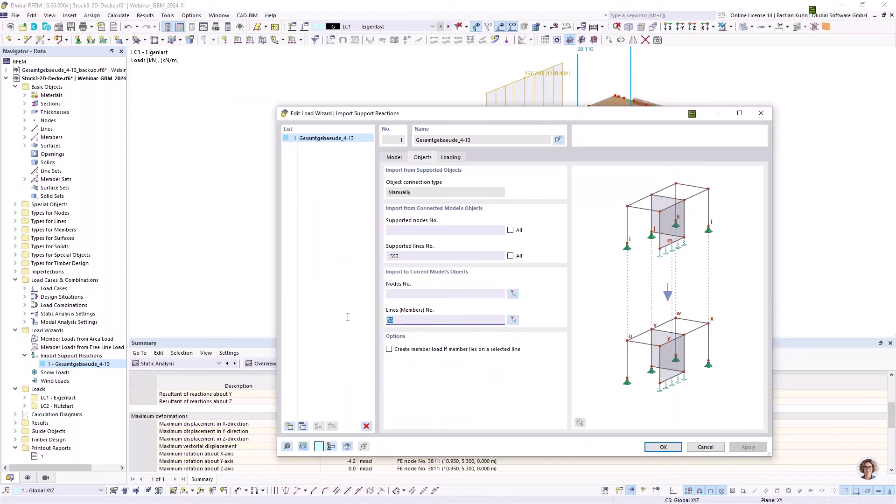
left_click(452, 159)
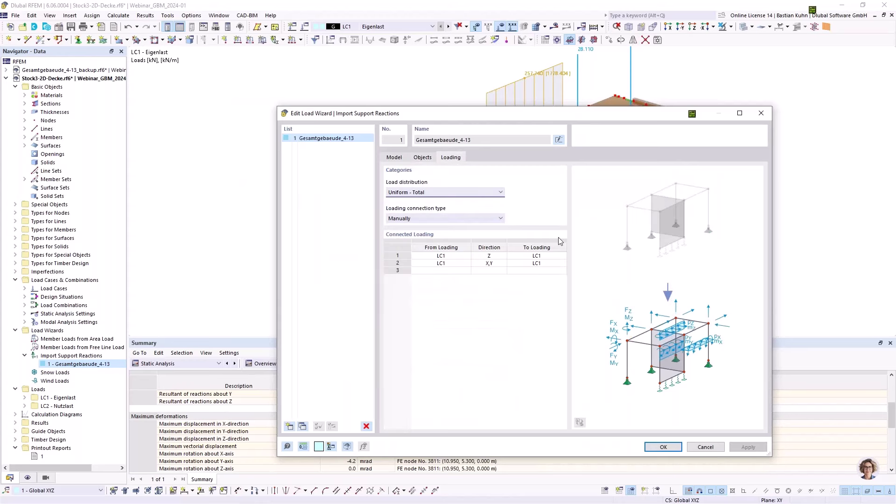
left_click(704, 451)
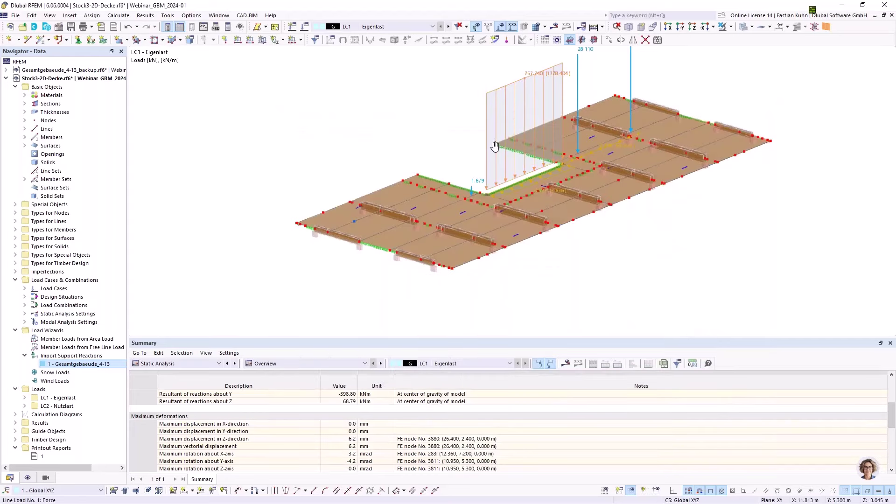
Examine the supported slab edge beneath the imported line load from the opposite side and bring up the model's display options
middle_click_drag(496, 146, 478, 158, "ctrl")
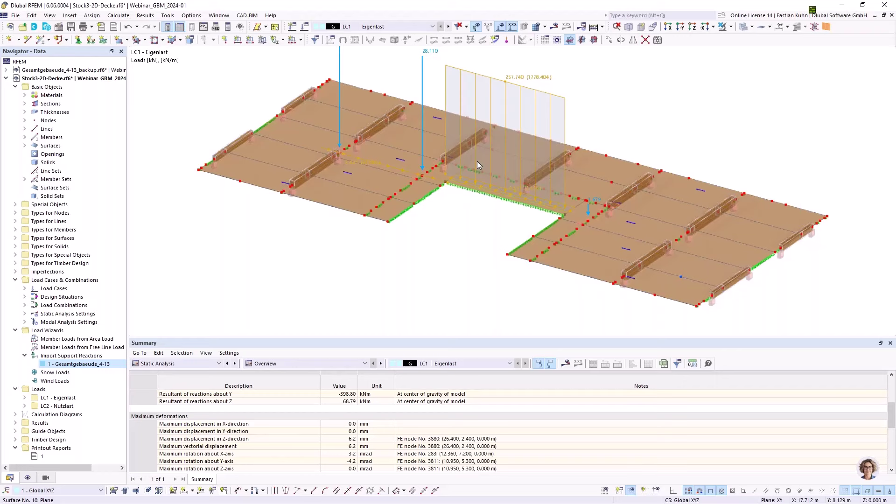
scroll(477, 161, "up", 4)
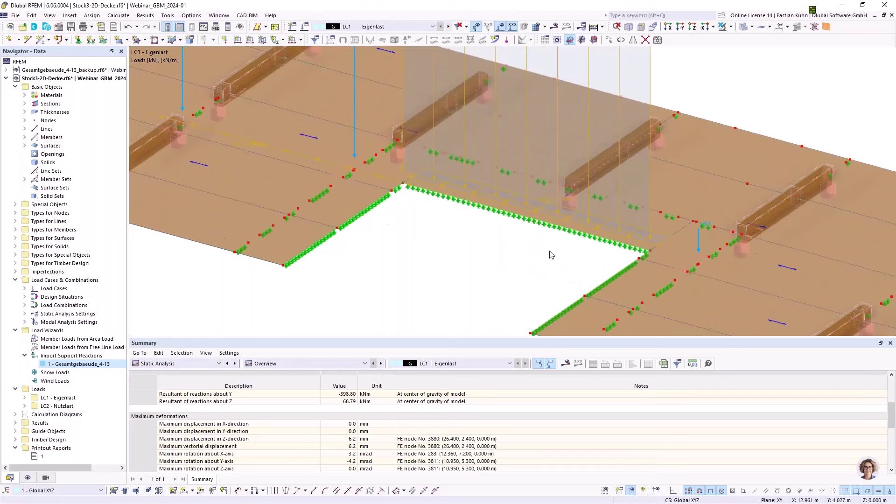
right_click(549, 253)
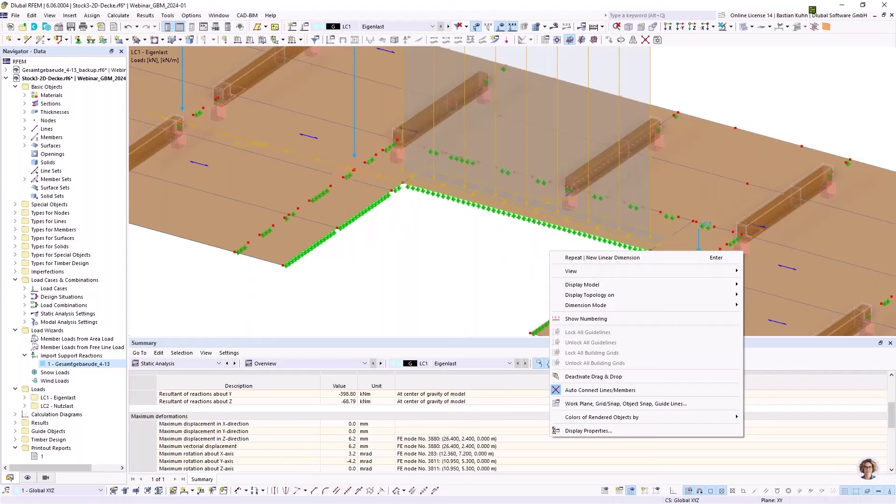